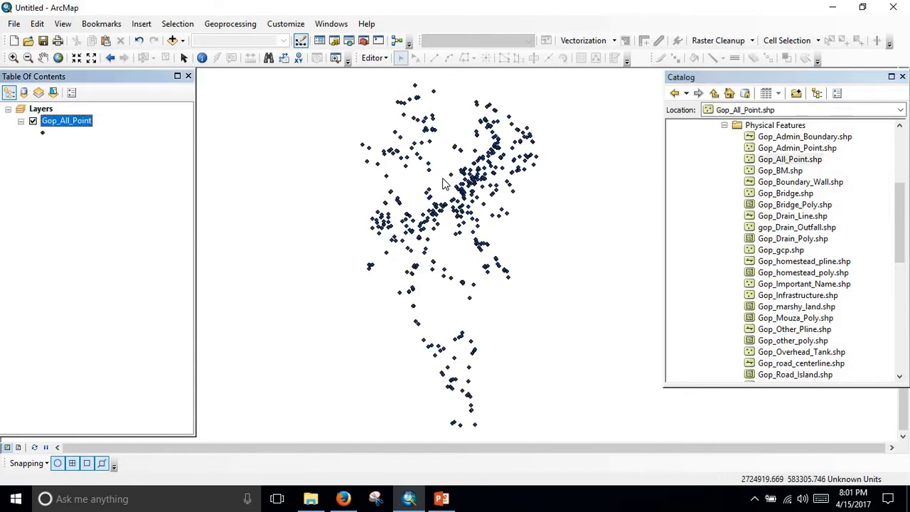
Close the Catalog window and view the full extent of the point layer on the map.
{"action": "left_click", "coordinate": [902, 77]}
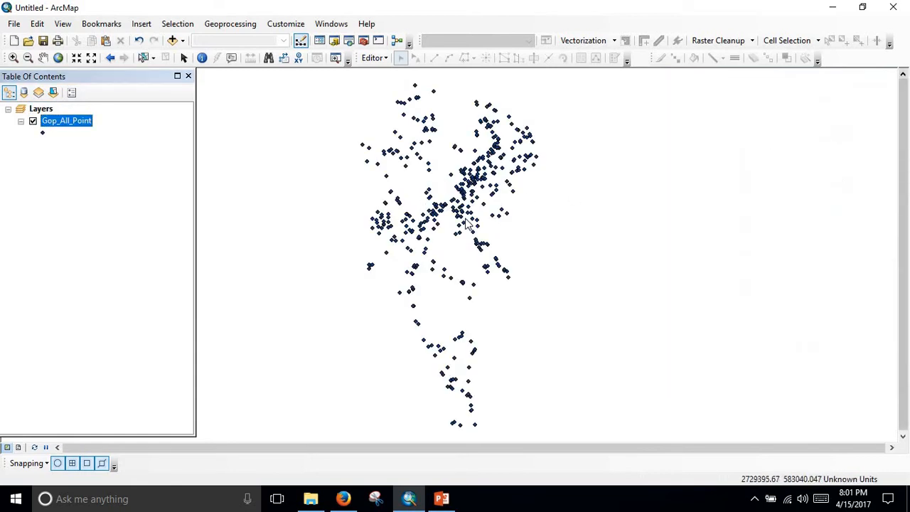
{"action": "scroll", "coordinate": [495, 217], "scroll_direction": "up", "scroll_amount": 5}
{"action": "scroll", "coordinate": [529, 231], "scroll_direction": "down", "scroll_amount": 4}
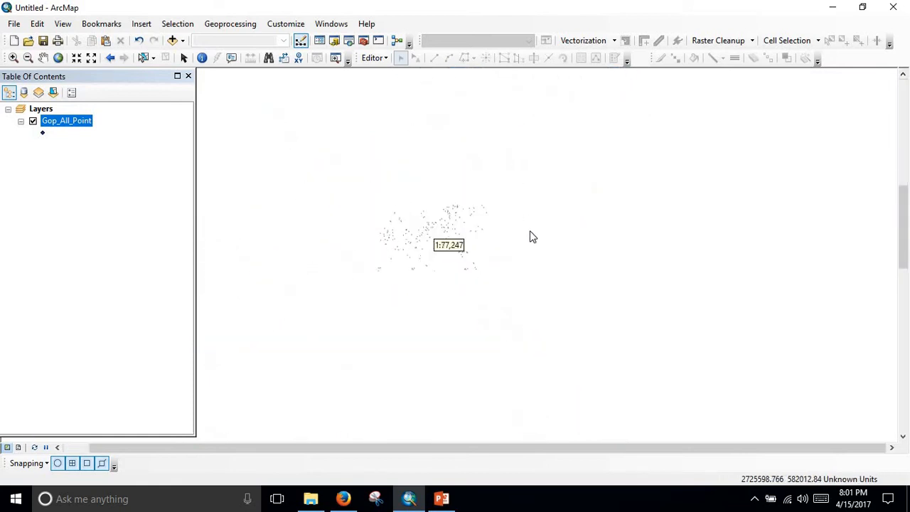
{"action": "scroll", "coordinate": [450, 253], "scroll_direction": "up", "scroll_amount": 3}
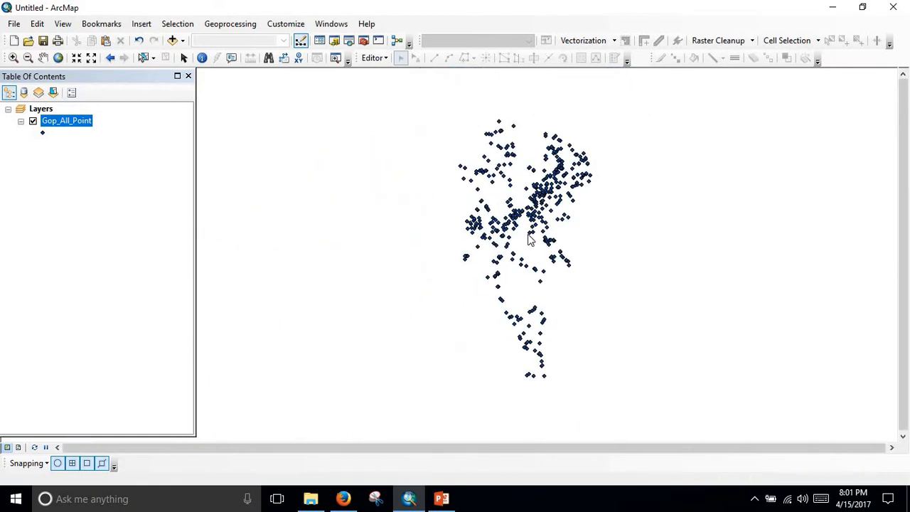
{"action": "scroll", "coordinate": [528, 240], "scroll_direction": "down", "scroll_amount": 1}
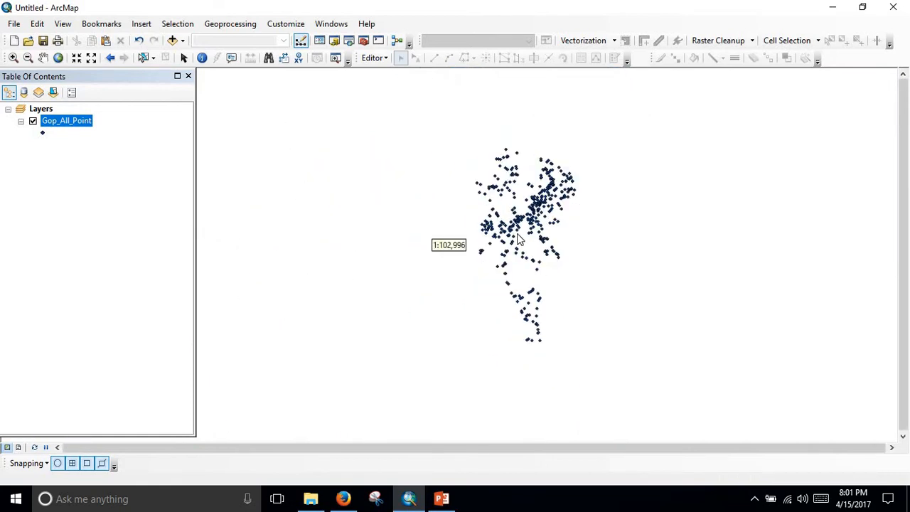
Examine the Type, Ward_no and Name values in the Gop_All_Point attribute table from first to last record, and close the table.
{"action": "right_click", "coordinate": [66, 121]}
{"action": "left_click", "coordinate": [120, 159]}
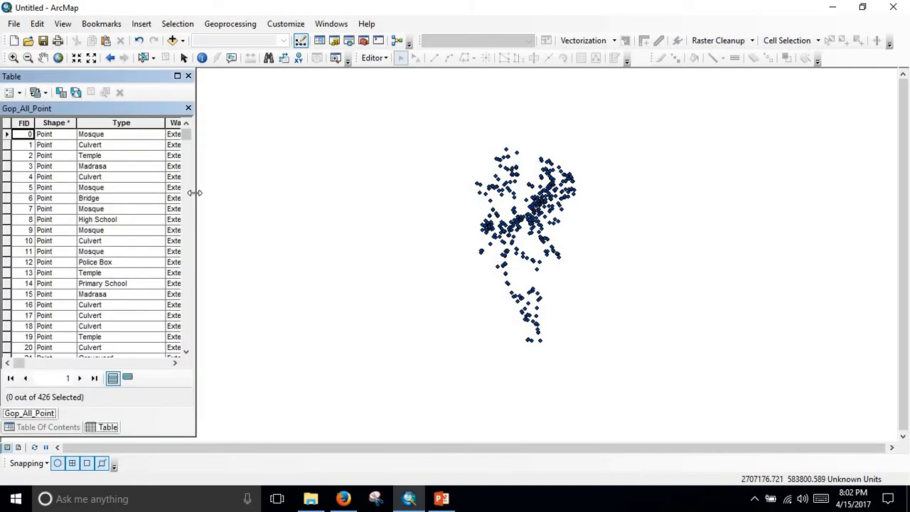
{"action": "left_click_drag", "start_coordinate": [196, 197], "coordinate": [396, 192]}
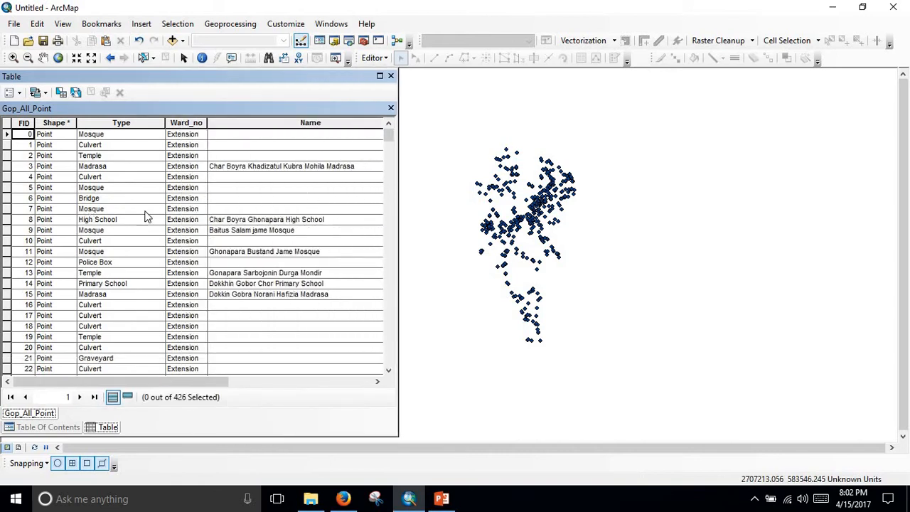
{"action": "scroll", "coordinate": [229, 228], "scroll_direction": "down", "scroll_amount": 8}
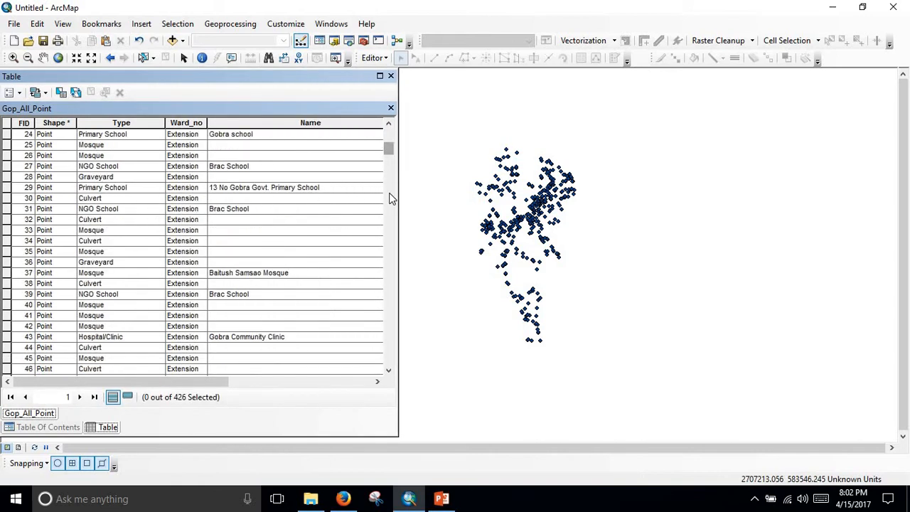
{"action": "left_click_drag", "start_coordinate": [391, 199], "coordinate": [392, 374]}
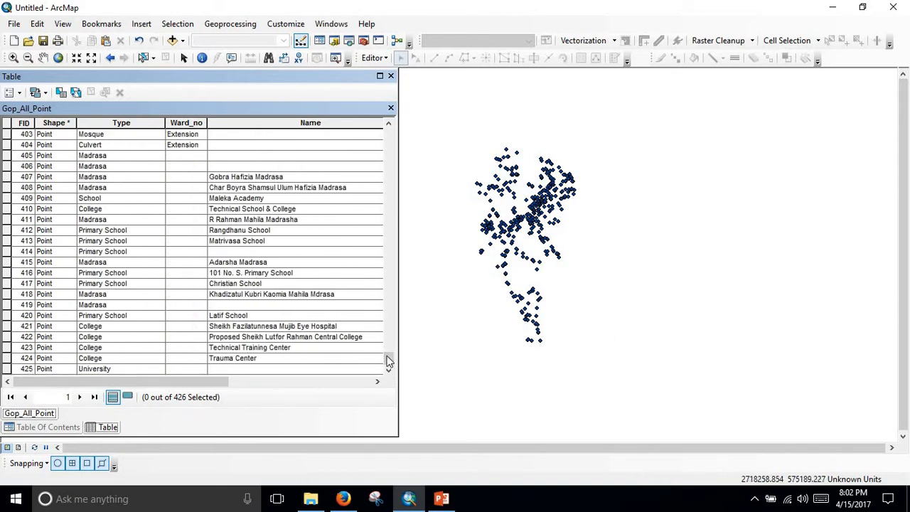
{"action": "left_click_drag", "start_coordinate": [389, 359], "coordinate": [403, 110]}
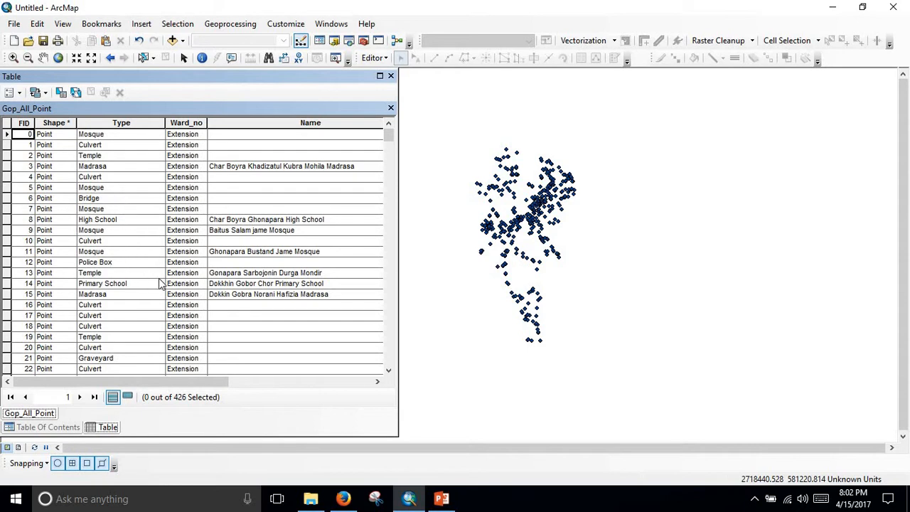
{"action": "scroll", "coordinate": [155, 285], "scroll_direction": "down", "scroll_amount": 6}
{"action": "scroll", "coordinate": [165, 281], "scroll_direction": "up", "scroll_amount": 6}
{"action": "left_click", "coordinate": [392, 107]}
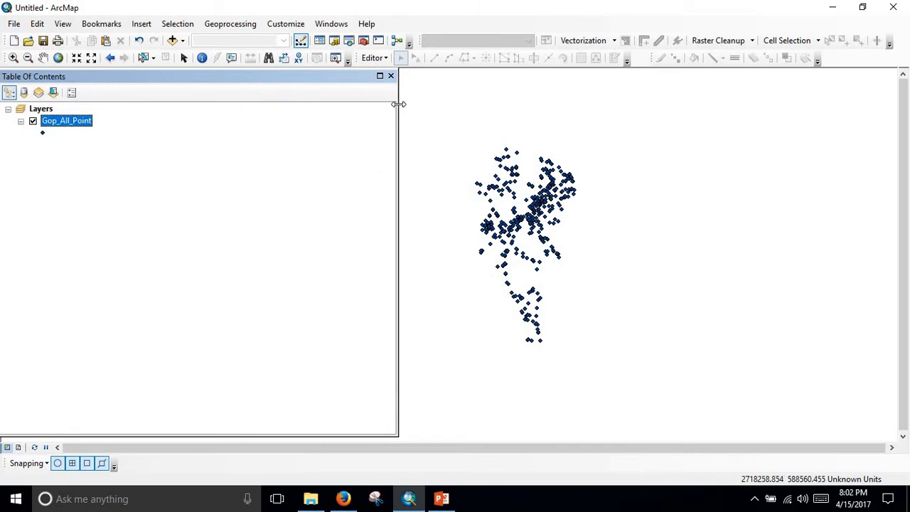
{"action": "left_click_drag", "start_coordinate": [399, 102], "coordinate": [105, 117]}
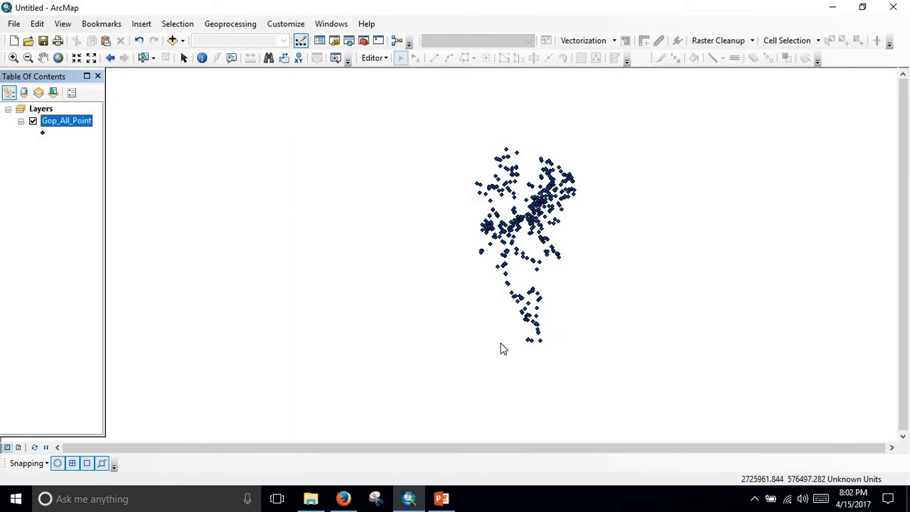
Symbolize the Gop_All_Point layer by unique values of the Type field, adding all values.
{"action": "double_click", "coordinate": [75, 121]}
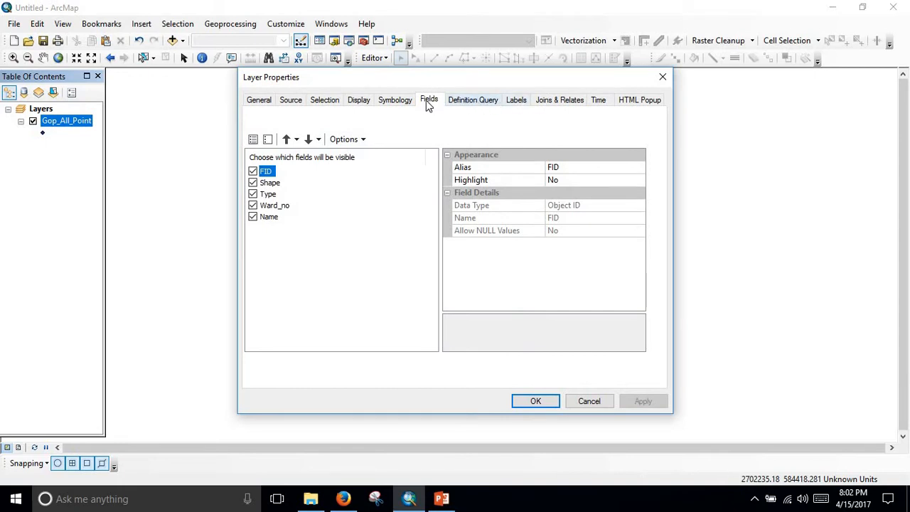
{"action": "left_click", "coordinate": [402, 102]}
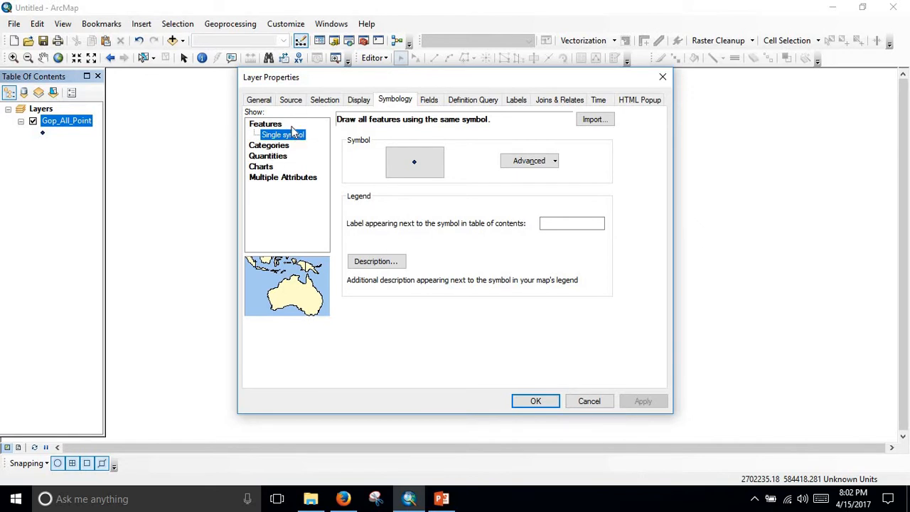
{"action": "left_click", "coordinate": [269, 145]}
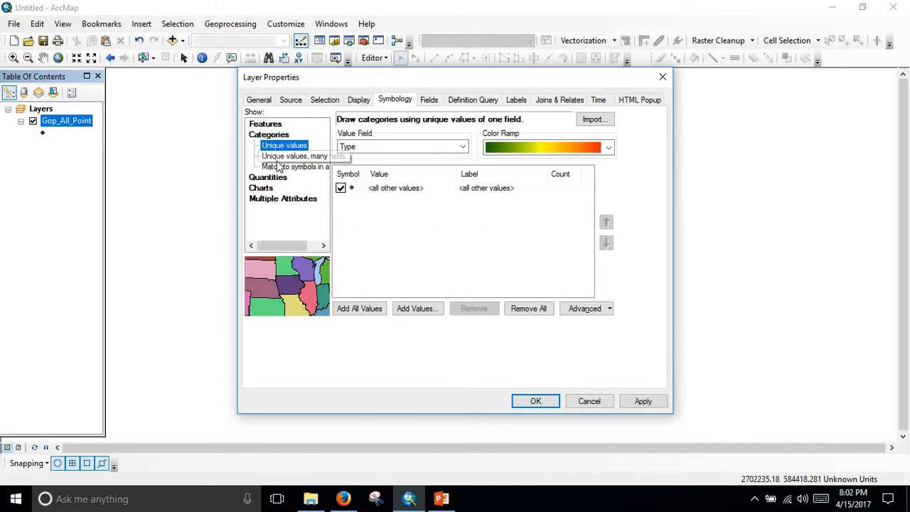
{"action": "left_click", "coordinate": [366, 312]}
{"action": "scroll", "coordinate": [407, 271], "scroll_direction": "down", "scroll_amount": 5}
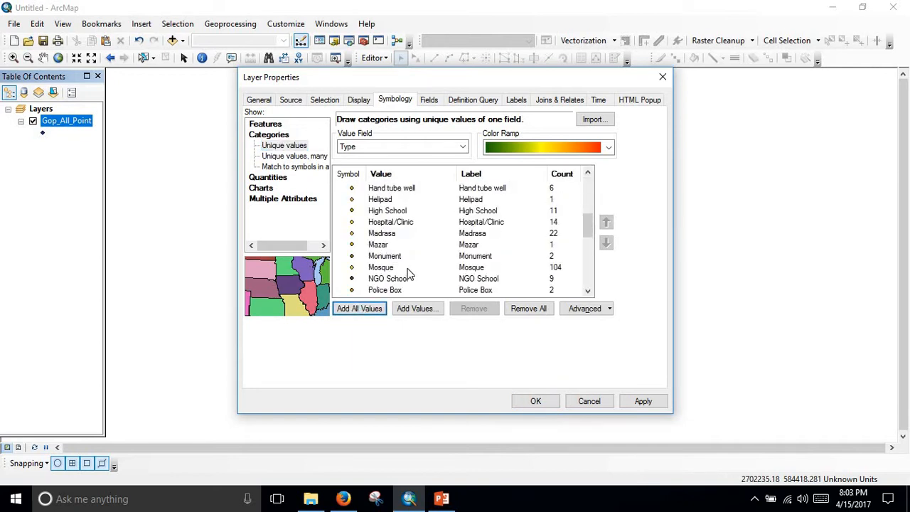
{"action": "scroll", "coordinate": [409, 274], "scroll_direction": "down", "scroll_amount": 5}
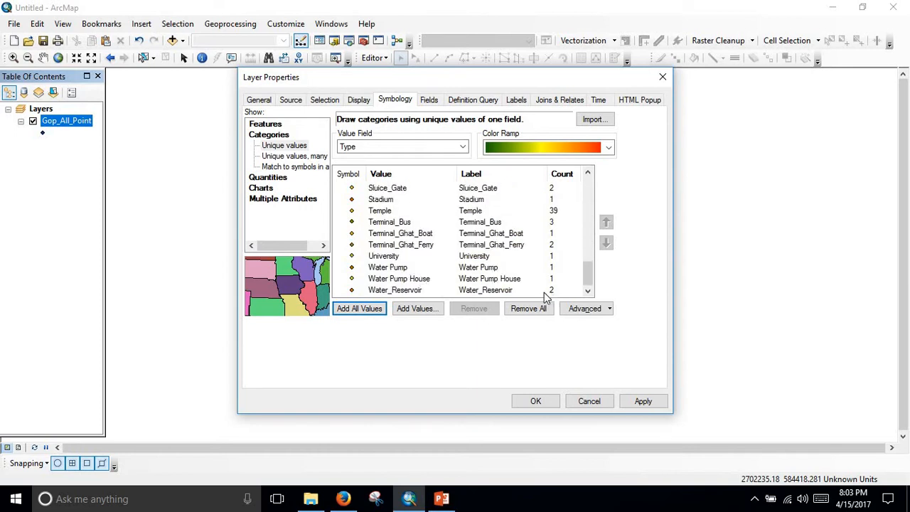
{"action": "left_click", "coordinate": [643, 403]}
{"action": "left_click", "coordinate": [537, 401]}
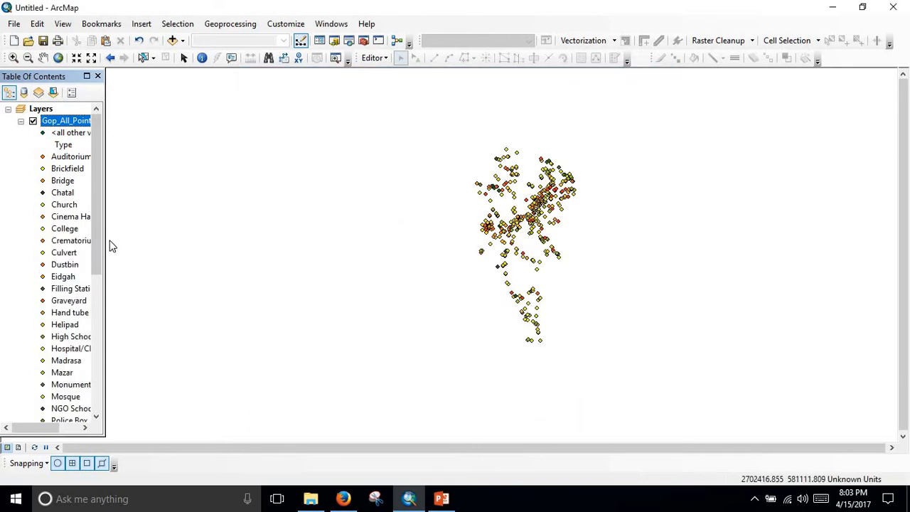
Examine the Type categories in the layer's legend and the coloured points on the map.
{"action": "left_click_drag", "start_coordinate": [106, 234], "coordinate": [207, 229]}
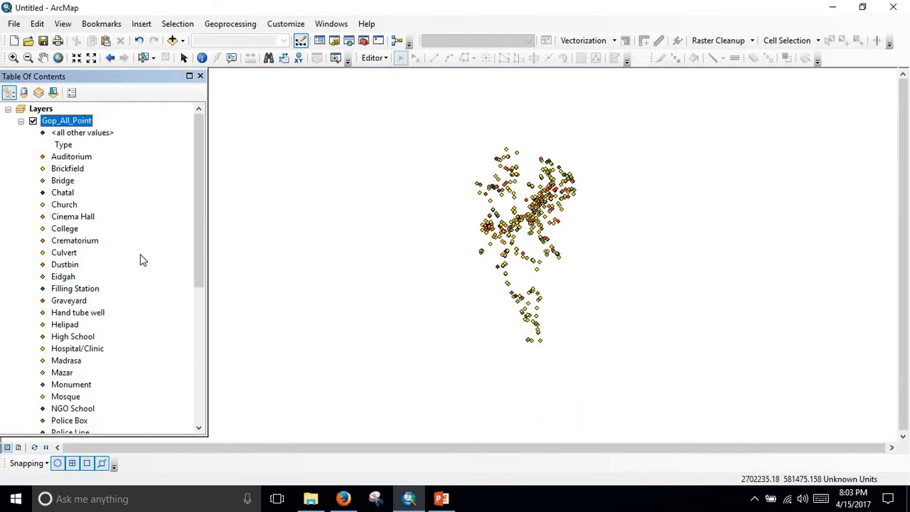
{"action": "scroll", "coordinate": [96, 179], "scroll_direction": "down", "scroll_amount": 1}
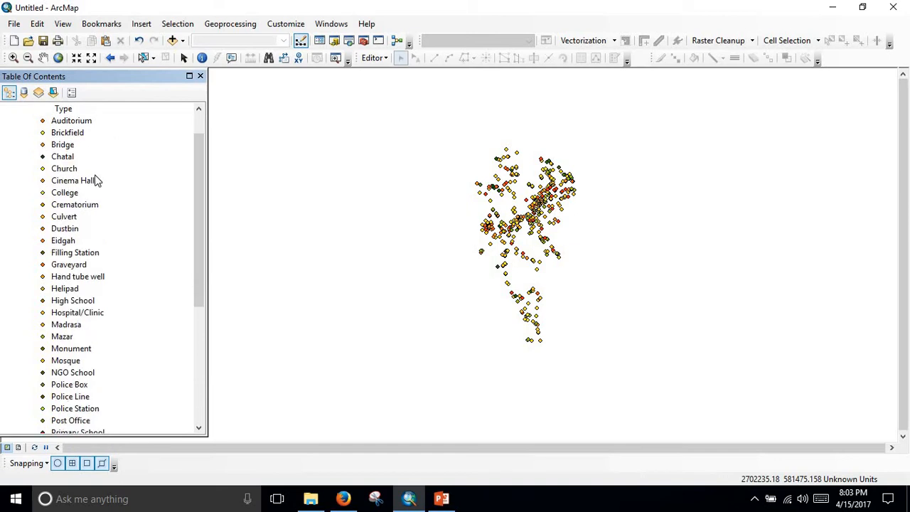
{"action": "scroll", "coordinate": [97, 184], "scroll_direction": "up", "scroll_amount": 1}
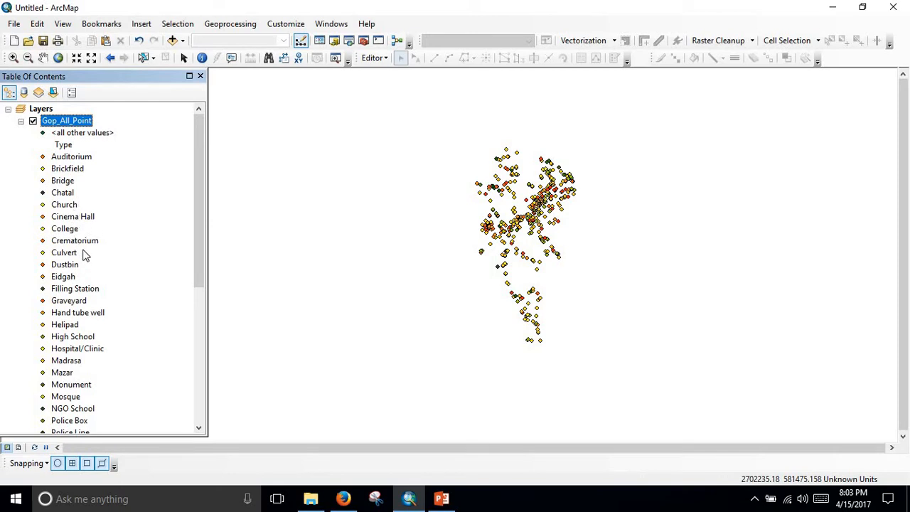
{"action": "scroll", "coordinate": [83, 255], "scroll_direction": "down", "scroll_amount": 1}
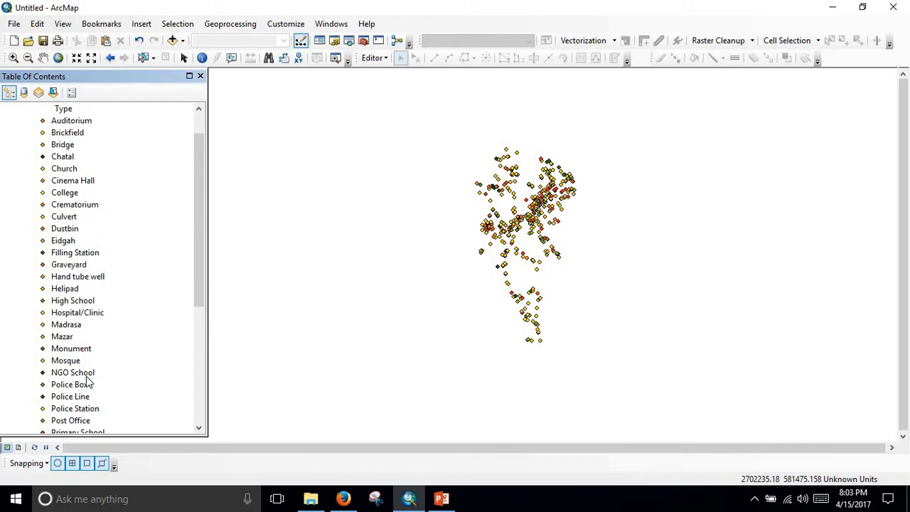
{"action": "scroll", "coordinate": [116, 382], "scroll_direction": "down", "scroll_amount": 3}
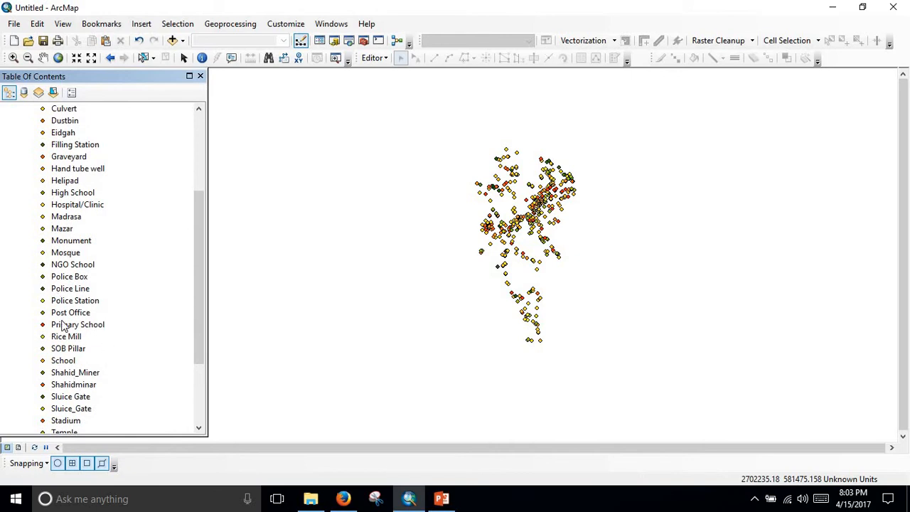
{"action": "scroll", "coordinate": [110, 347], "scroll_direction": "up", "scroll_amount": 3}
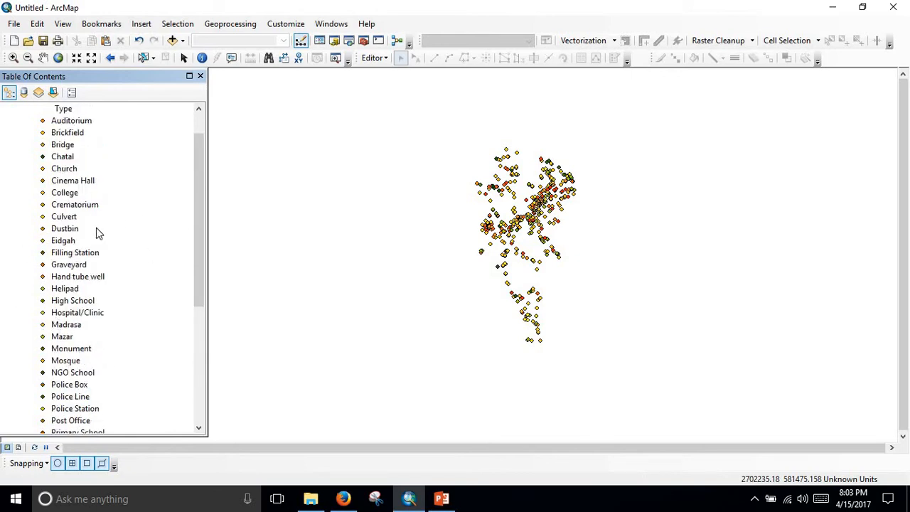
{"action": "scroll", "coordinate": [509, 243], "scroll_direction": "up", "scroll_amount": 3}
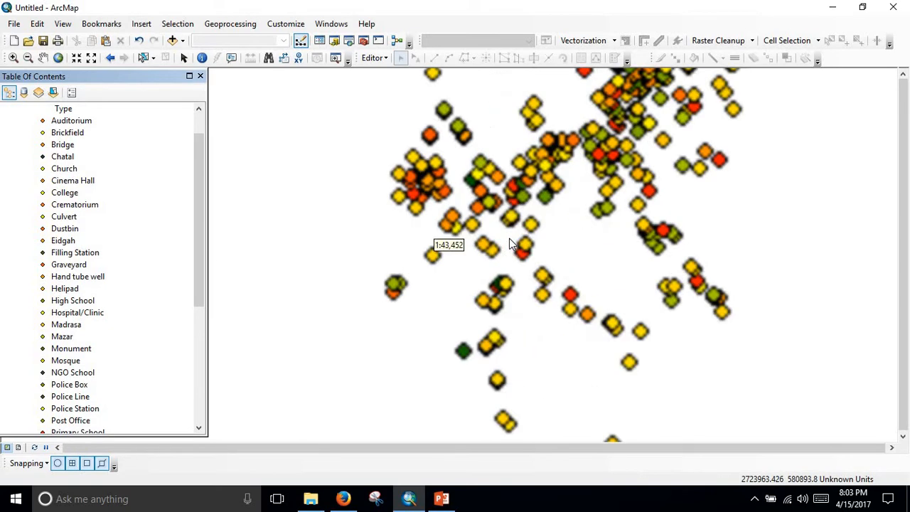
{"action": "scroll", "coordinate": [510, 239], "scroll_direction": "up", "scroll_amount": 2}
{"action": "scroll", "coordinate": [510, 240], "scroll_direction": "down", "scroll_amount": 4}
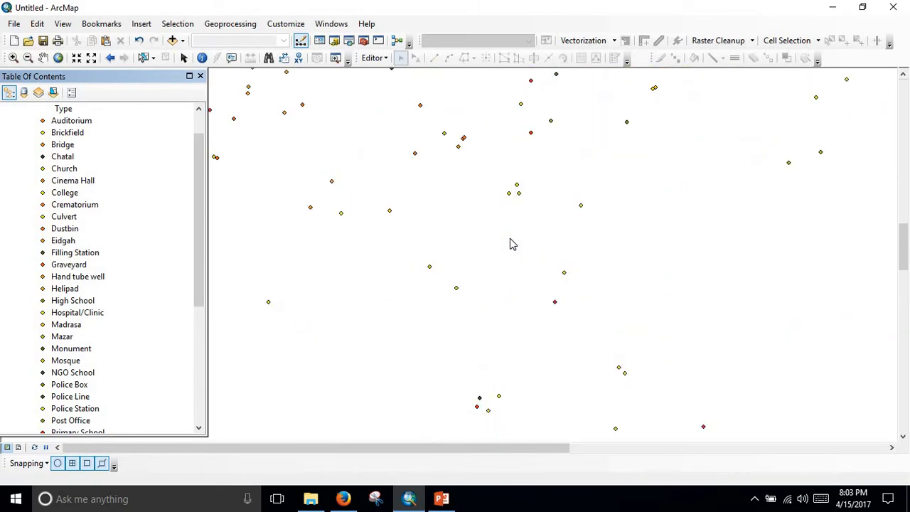
{"action": "scroll", "coordinate": [516, 247], "scroll_direction": "down", "scroll_amount": 3}
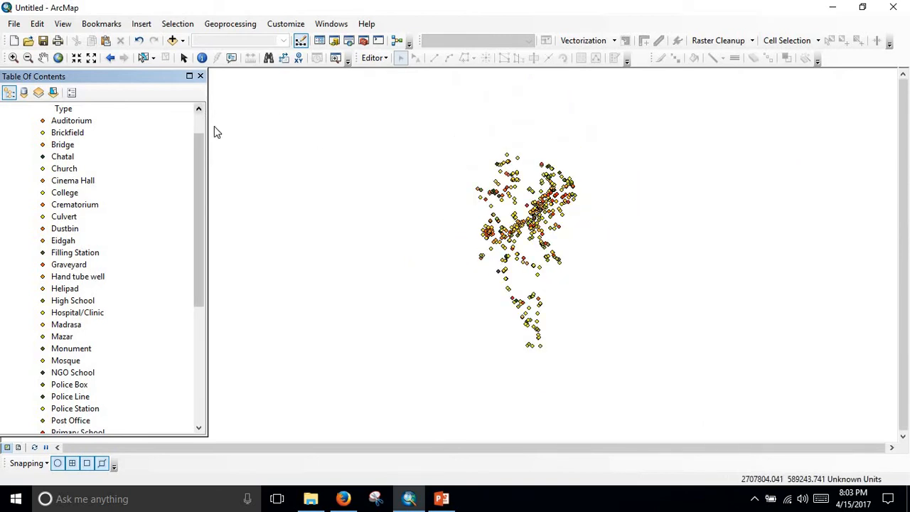
{"action": "scroll", "coordinate": [199, 185], "scroll_direction": "up", "scroll_amount": 1}
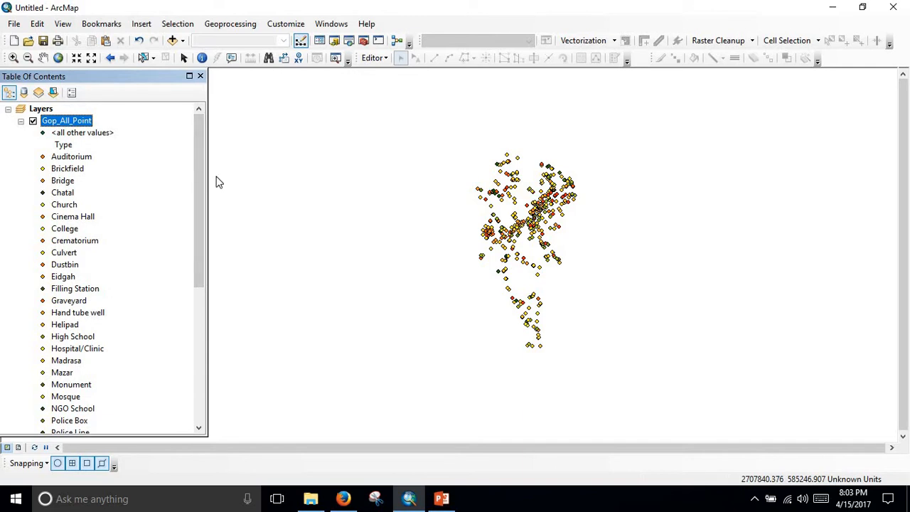
{"action": "left_click_drag", "start_coordinate": [207, 171], "coordinate": [168, 170]}
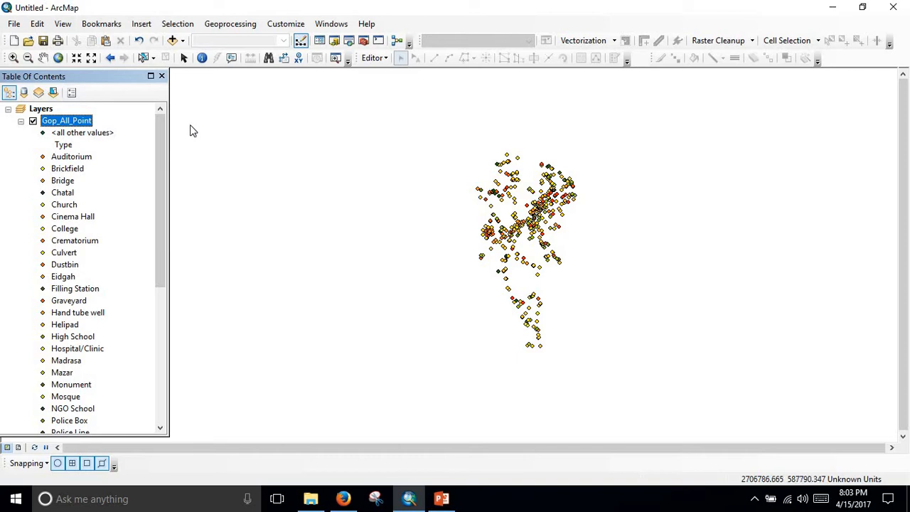
Open the widened Gop_All_Point attribute table and switch the selection of all records on and back off.
{"action": "right_click", "coordinate": [81, 123]}
{"action": "left_click", "coordinate": [125, 155]}
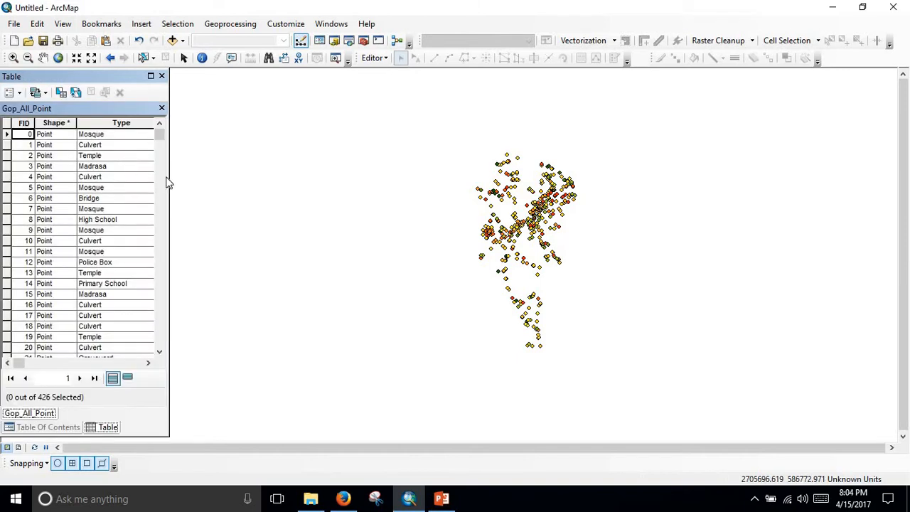
{"action": "left_click_drag", "start_coordinate": [311, 178], "coordinate": [380, 187]}
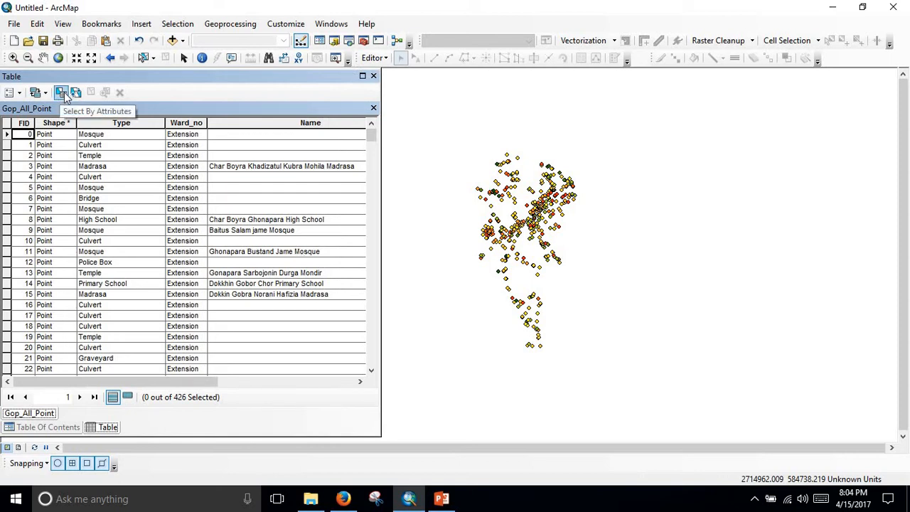
{"action": "left_click", "coordinate": [75, 94]}
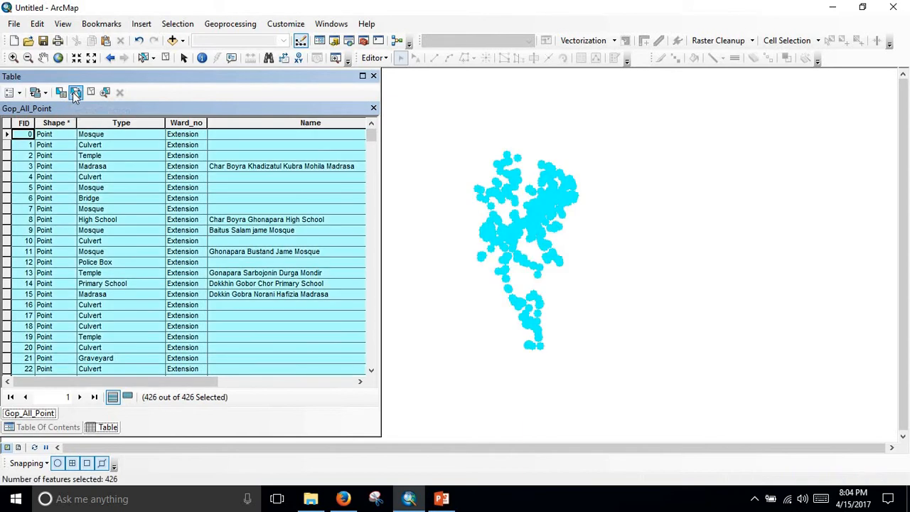
{"action": "left_click", "coordinate": [75, 94]}
Start an attribute query on Gop_All_Point with "Type" = and list the Type field's unique values.
{"action": "left_click", "coordinate": [62, 93]}
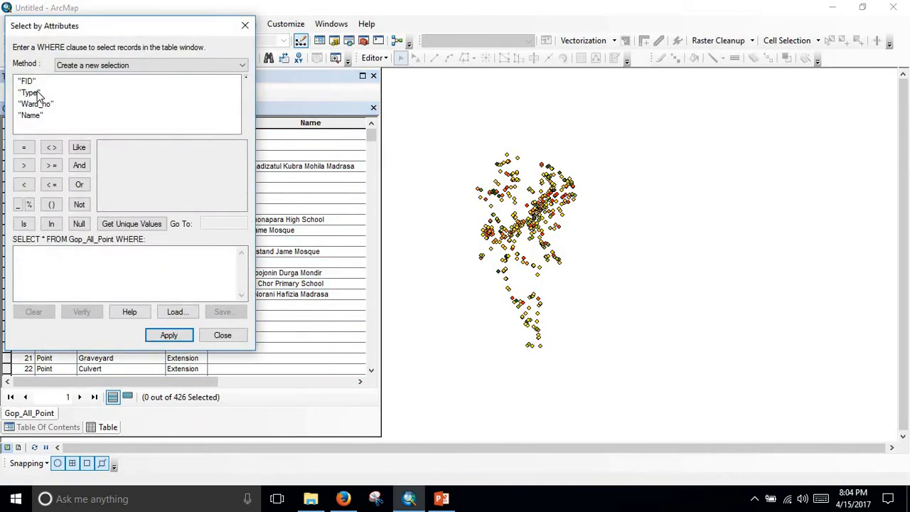
{"action": "left_click", "coordinate": [127, 225]}
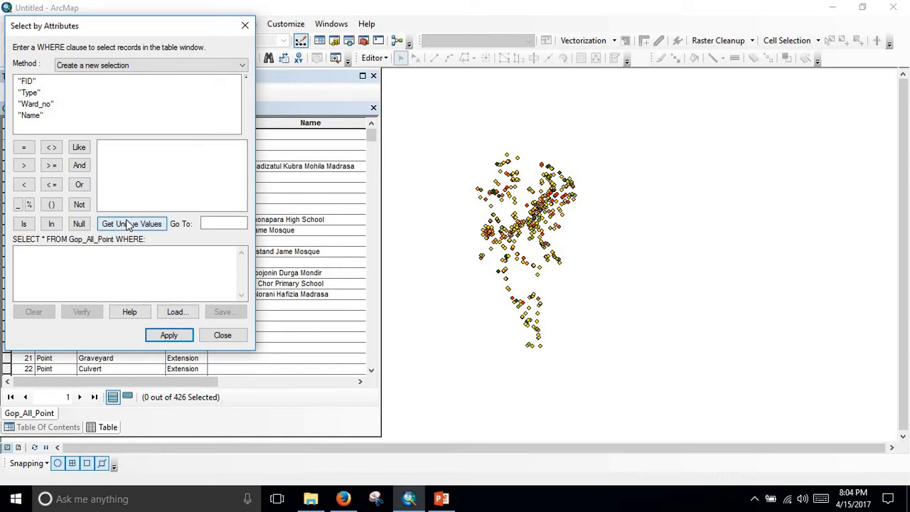
{"action": "double_click", "coordinate": [30, 92]}
{"action": "left_click", "coordinate": [119, 223]}
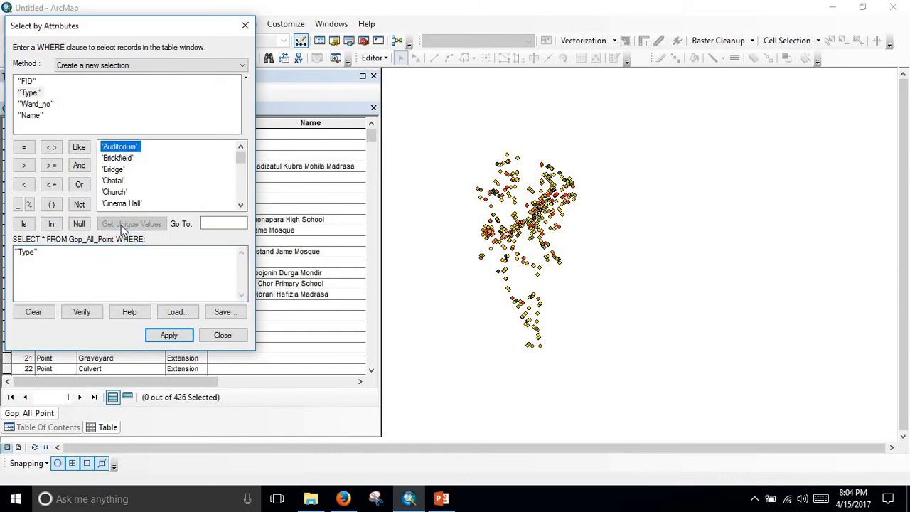
{"action": "left_click", "coordinate": [32, 151]}
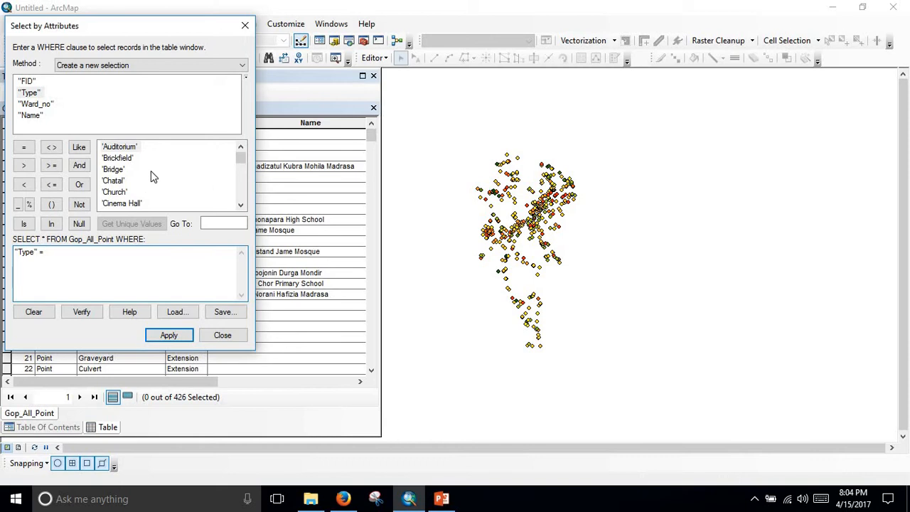
Find 'School' among the Type values and add it to complete the condition "Type" = 'School'.
{"action": "scroll", "coordinate": [176, 172], "scroll_direction": "down", "scroll_amount": 5}
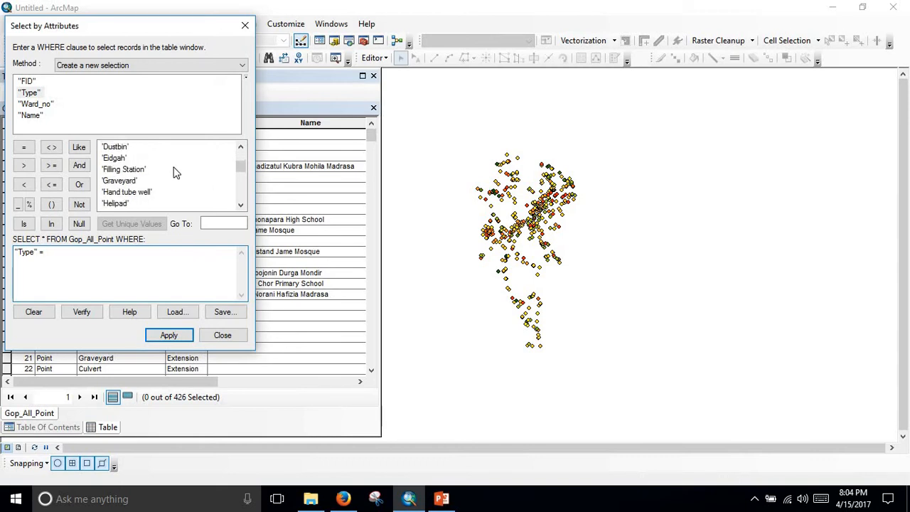
{"action": "scroll", "coordinate": [176, 173], "scroll_direction": "down", "scroll_amount": 3}
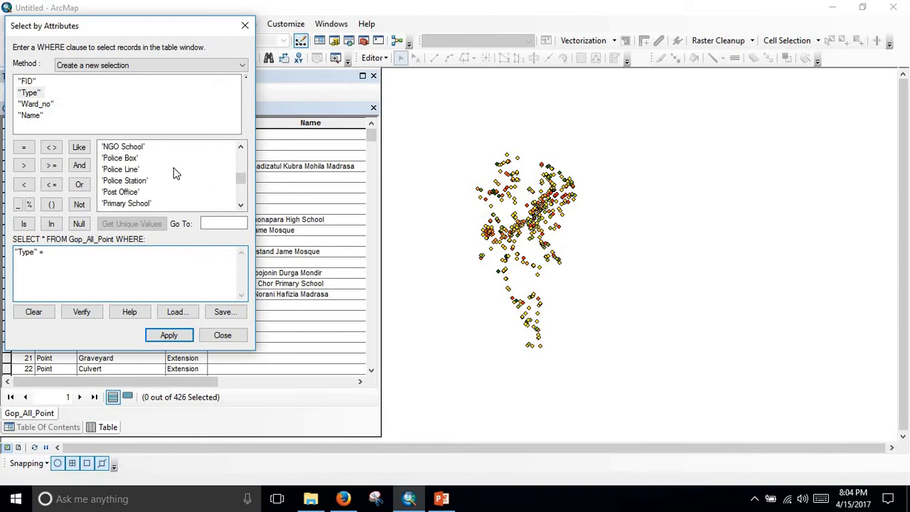
{"action": "scroll", "coordinate": [176, 173], "scroll_direction": "down", "scroll_amount": 6}
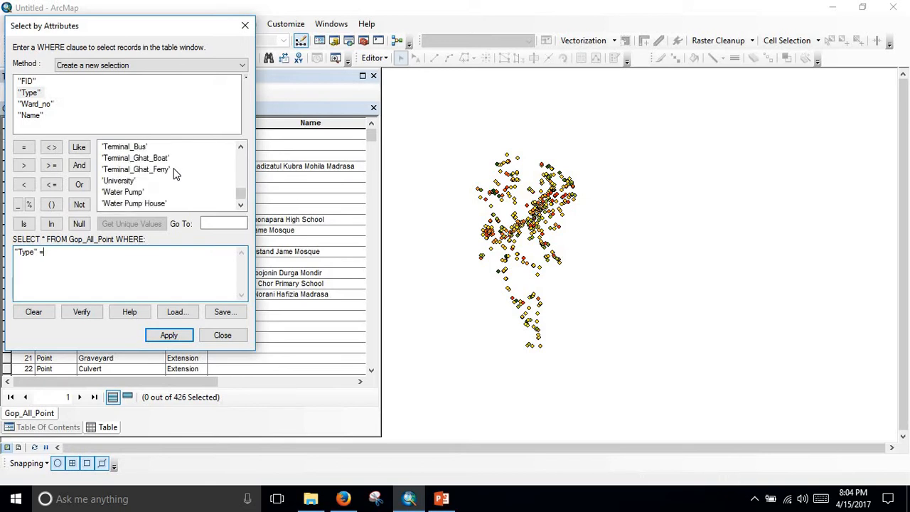
{"action": "scroll", "coordinate": [177, 173], "scroll_direction": "down", "scroll_amount": 1}
{"action": "scroll", "coordinate": [176, 173], "scroll_direction": "up", "scroll_amount": 3}
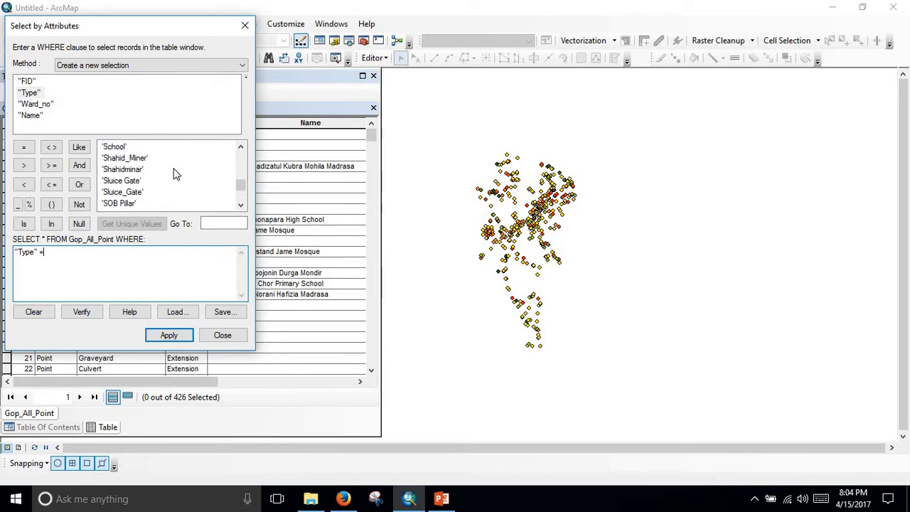
{"action": "scroll", "coordinate": [176, 175], "scroll_direction": "up", "scroll_amount": 1}
{"action": "left_click", "coordinate": [118, 181]}
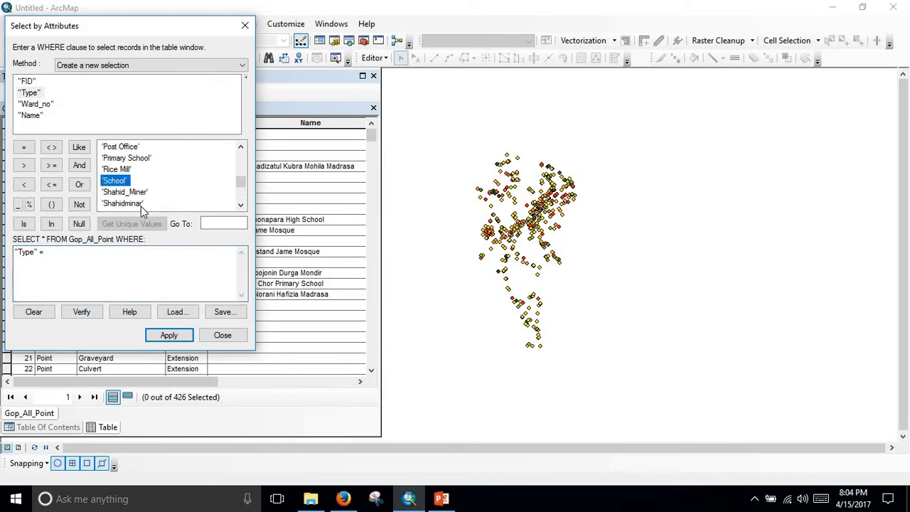
{"action": "double_click", "coordinate": [115, 182]}
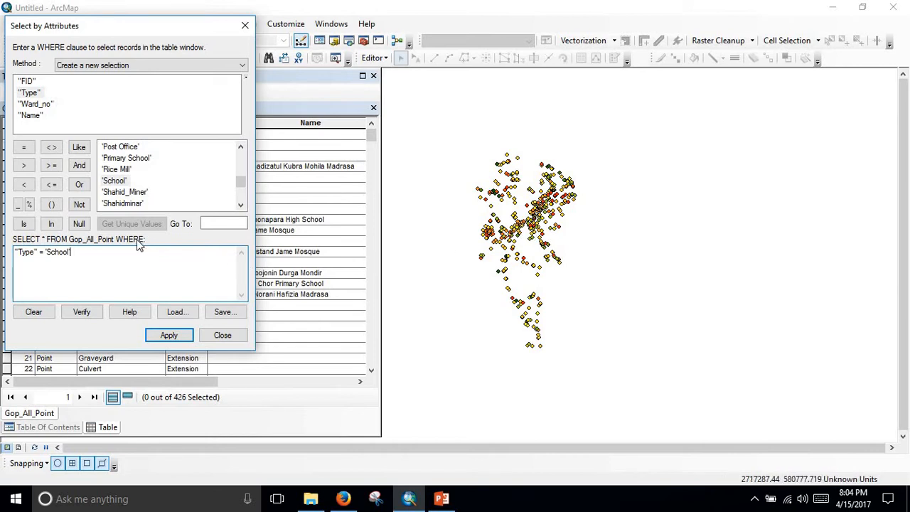
Extend the query expression with a second condition, OR "Type" = 'College'.
{"action": "left_click", "coordinate": [80, 185]}
{"action": "left_click", "coordinate": [31, 94]}
{"action": "double_click", "coordinate": [30, 93]}
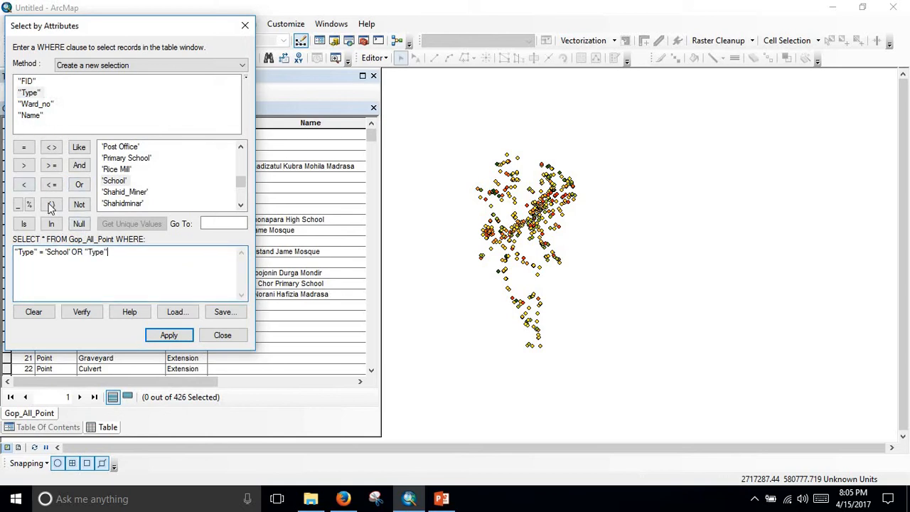
{"action": "left_click", "coordinate": [24, 148]}
{"action": "left_click_drag", "start_coordinate": [241, 182], "coordinate": [241, 170]}
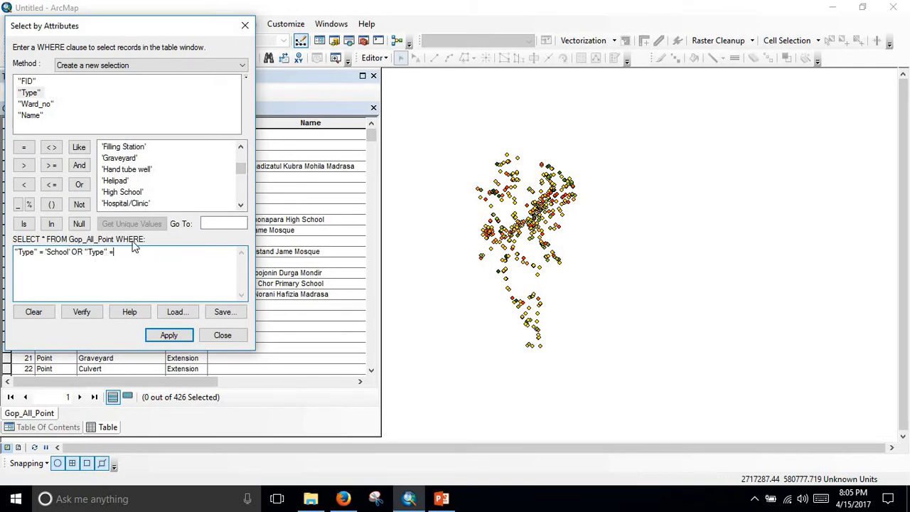
{"action": "scroll", "coordinate": [146, 177], "scroll_direction": "down", "scroll_amount": 1}
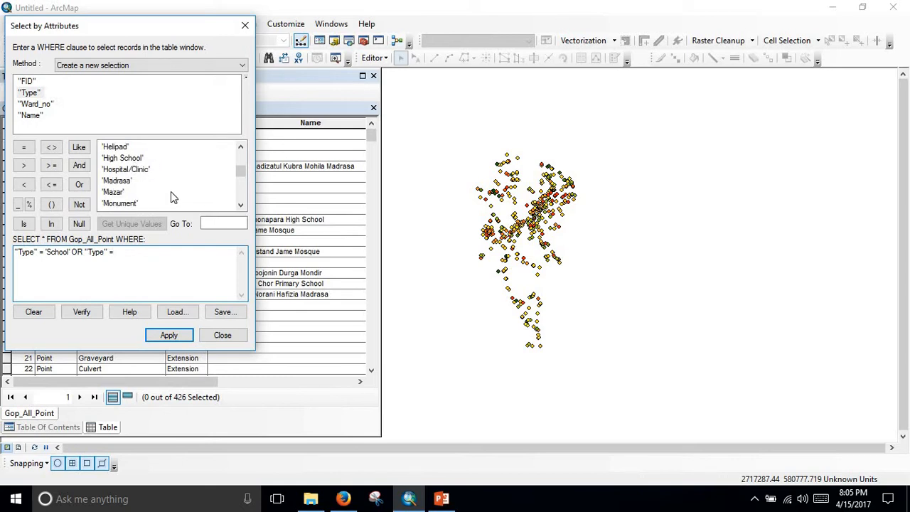
{"action": "scroll", "coordinate": [164, 196], "scroll_direction": "up", "scroll_amount": 4}
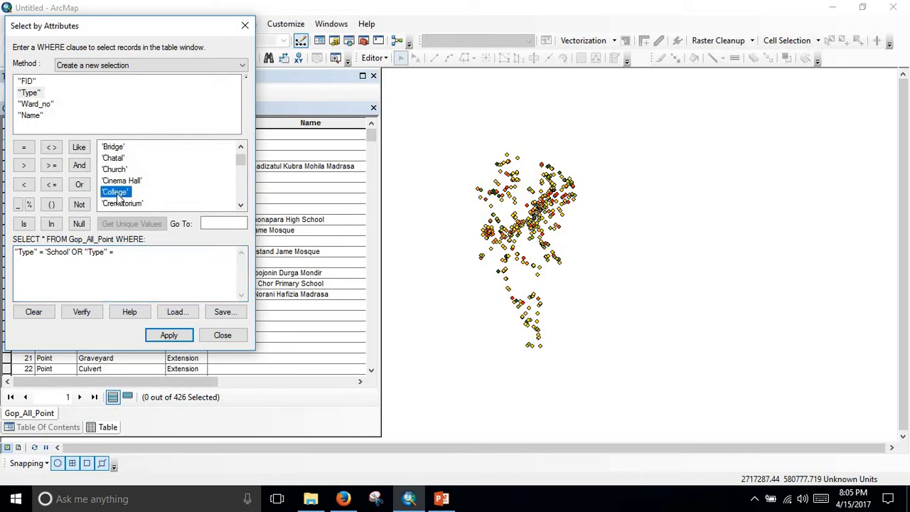
{"action": "double_click", "coordinate": [115, 192]}
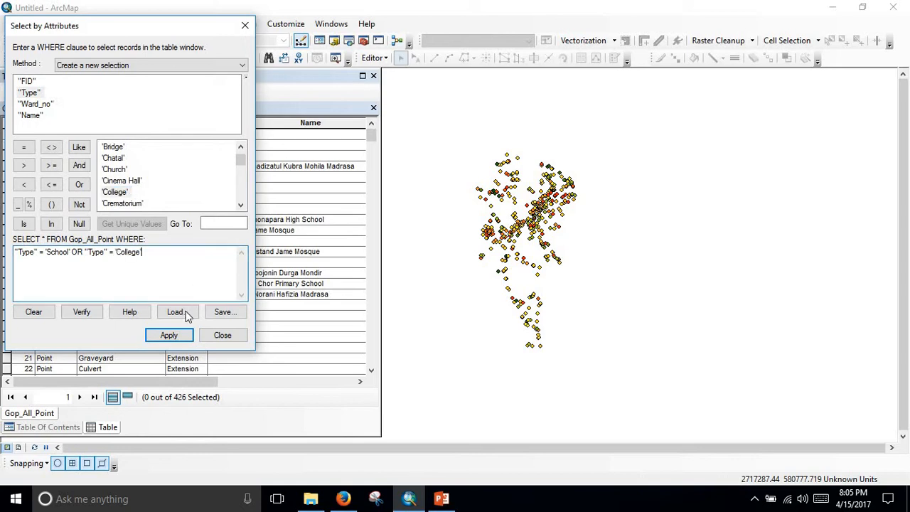
Verify the school and college expression and apply it as a new selection.
{"action": "left_click", "coordinate": [82, 316]}
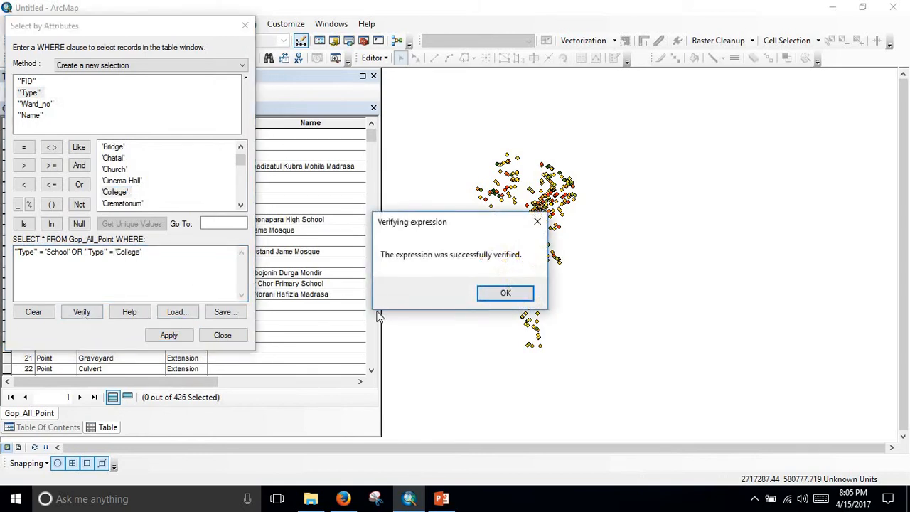
{"action": "left_click", "coordinate": [507, 294]}
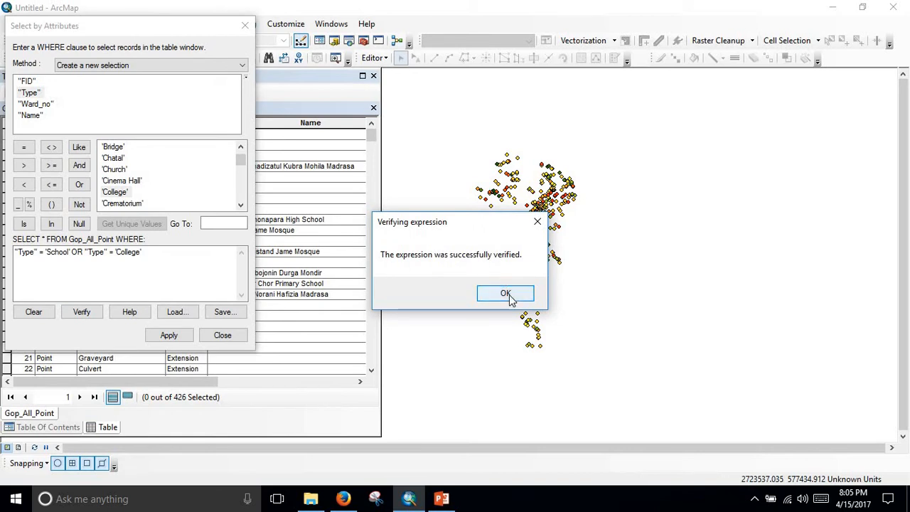
{"action": "left_click", "coordinate": [169, 335]}
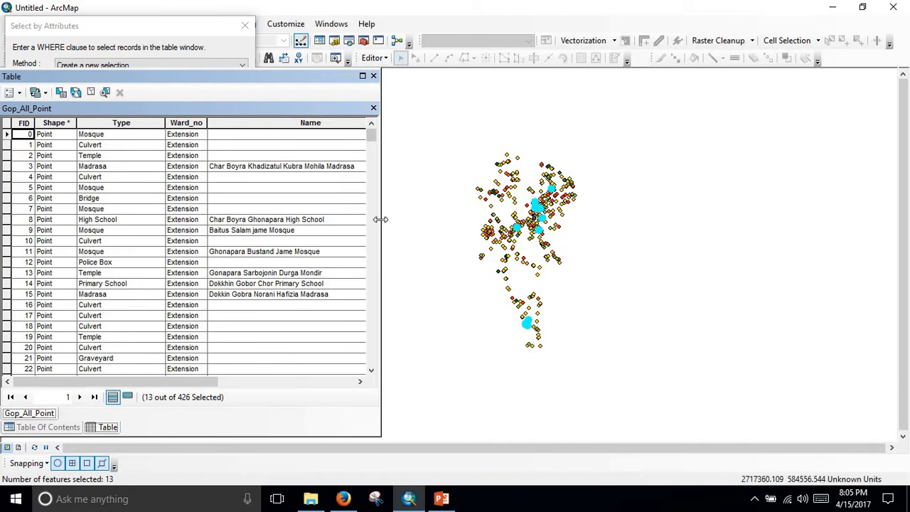
Narrow and close the attribute table, and examine where the selected school and college points lie on the map.
{"action": "left_click_drag", "start_coordinate": [381, 219], "coordinate": [230, 219]}
{"action": "scroll", "coordinate": [518, 234], "scroll_direction": "down", "scroll_amount": 3}
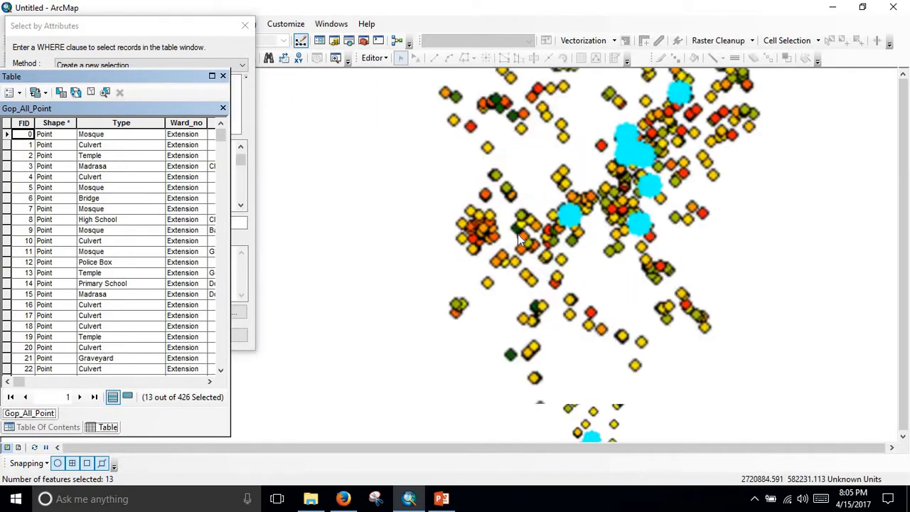
{"action": "scroll", "coordinate": [518, 234], "scroll_direction": "down", "scroll_amount": 1}
{"action": "scroll", "coordinate": [583, 287], "scroll_direction": "up", "scroll_amount": 6}
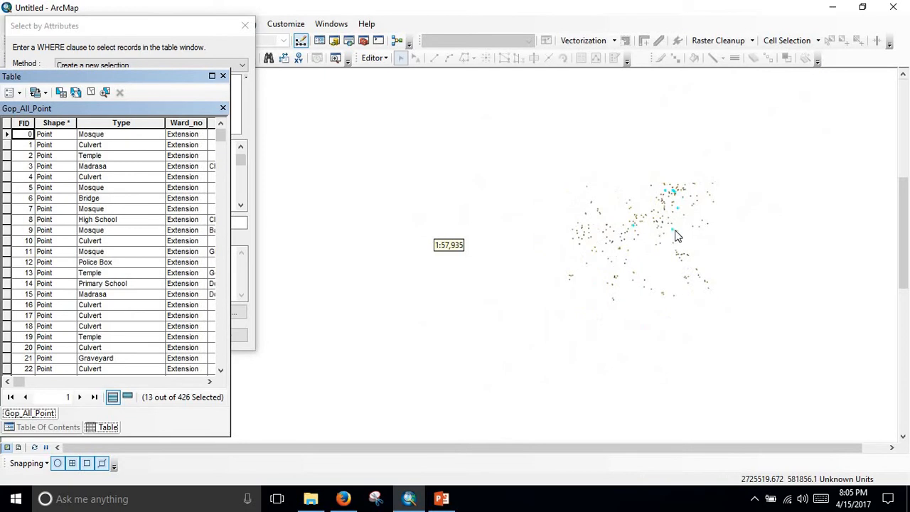
{"action": "scroll", "coordinate": [676, 236], "scroll_direction": "down", "scroll_amount": 4}
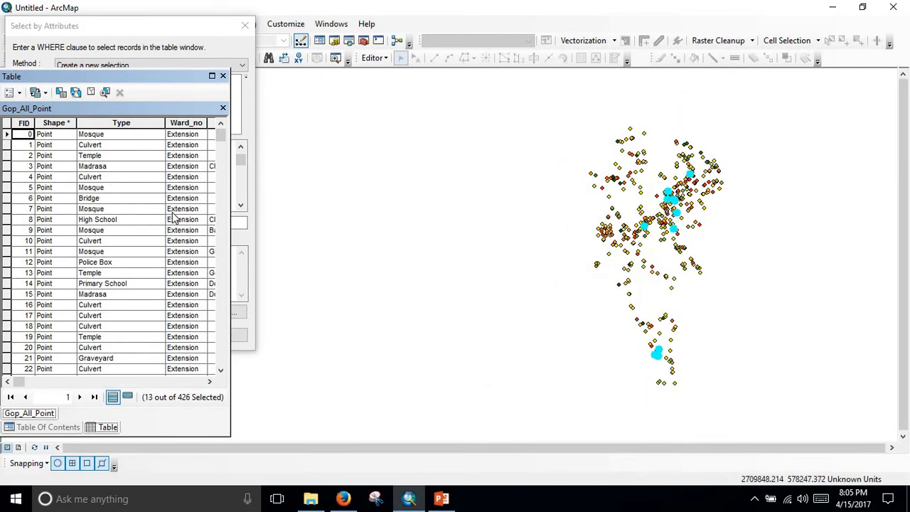
{"action": "left_click", "coordinate": [223, 109]}
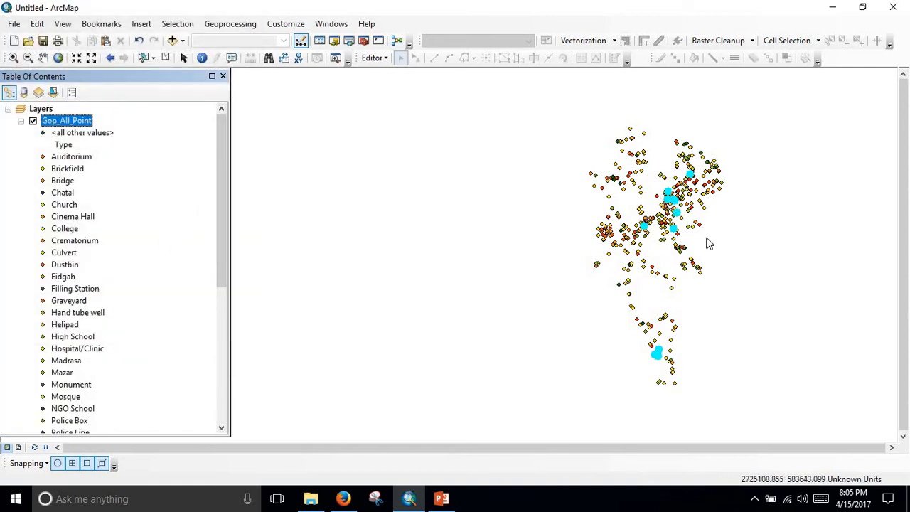
{"action": "scroll", "coordinate": [692, 197], "scroll_direction": "down", "scroll_amount": 2}
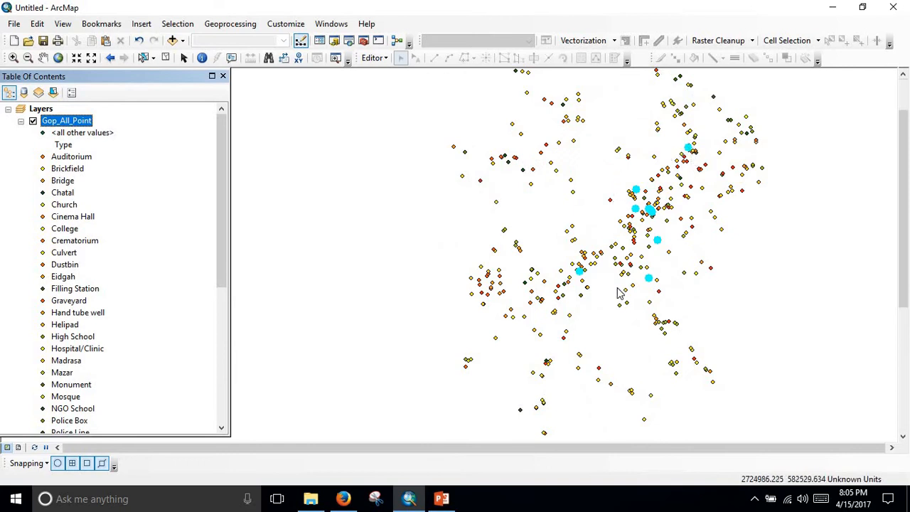
{"action": "scroll", "coordinate": [635, 274], "scroll_direction": "up", "scroll_amount": 3}
{"action": "scroll", "coordinate": [677, 284], "scroll_direction": "down", "scroll_amount": 2}
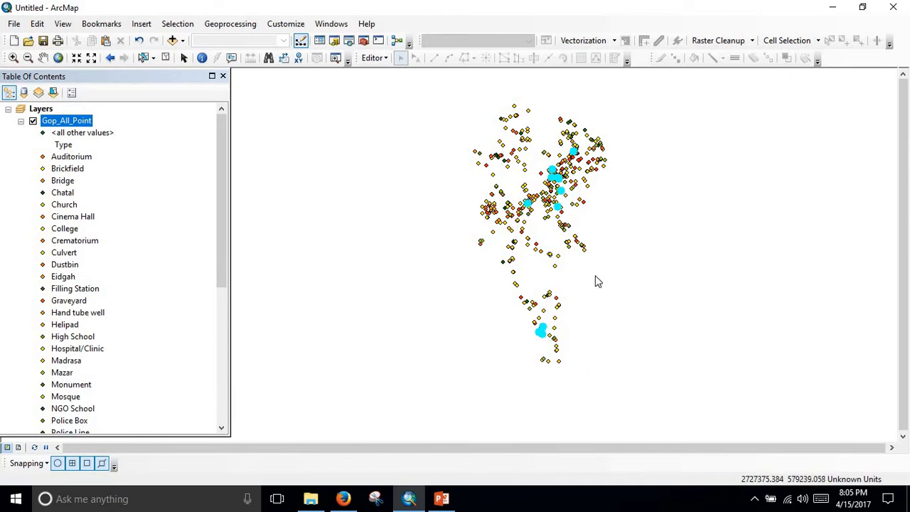
Start exporting the selected features of Gop_All_Point, choosing the Spatial Analysis folder on the Desktop as the output location.
{"action": "right_click", "coordinate": [74, 123]}
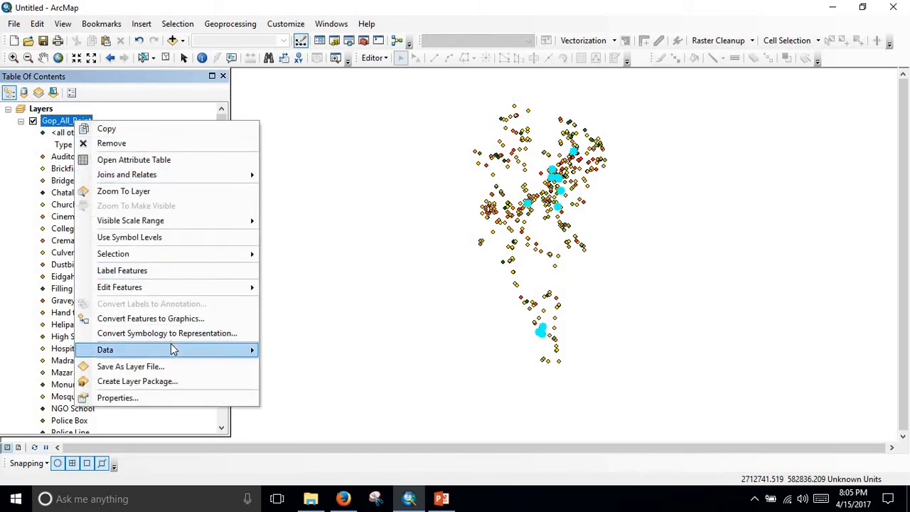
{"action": "mouse_move", "coordinate": [172, 349]}
{"action": "left_click", "coordinate": [305, 366]}
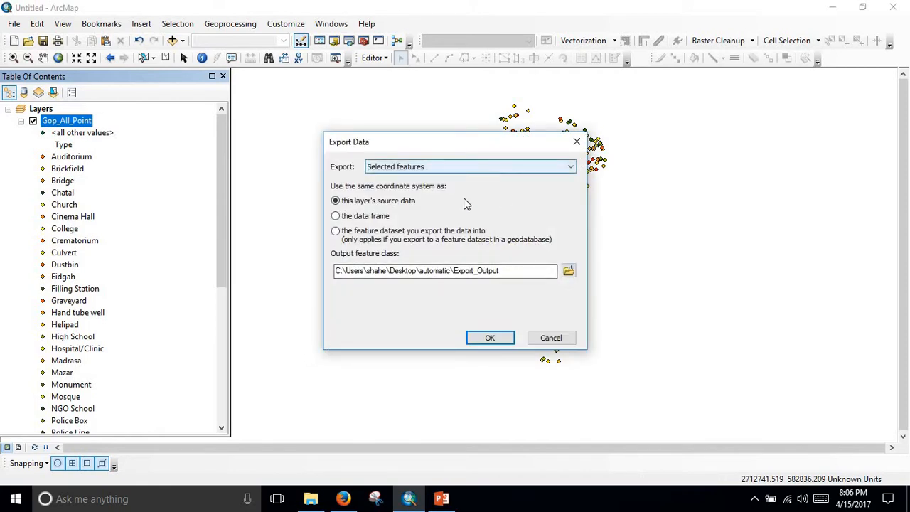
{"action": "left_click", "coordinate": [569, 271]}
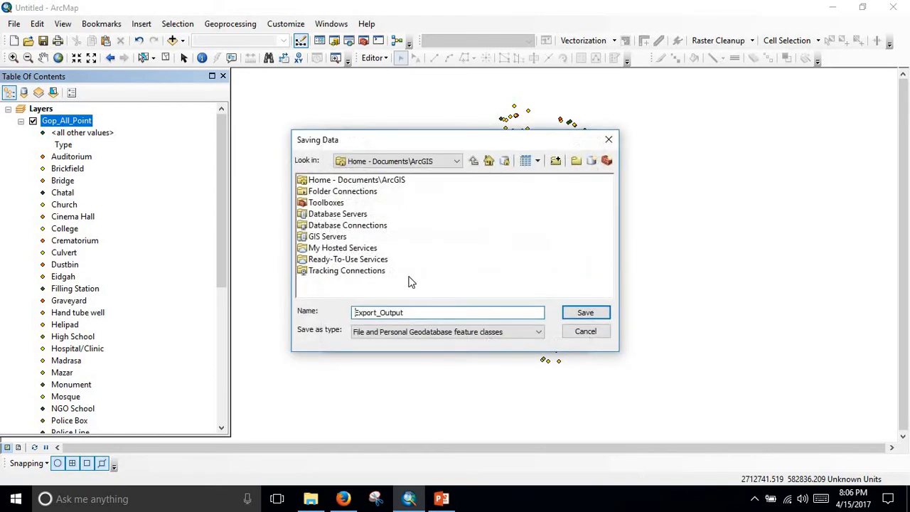
{"action": "left_click", "coordinate": [457, 162]}
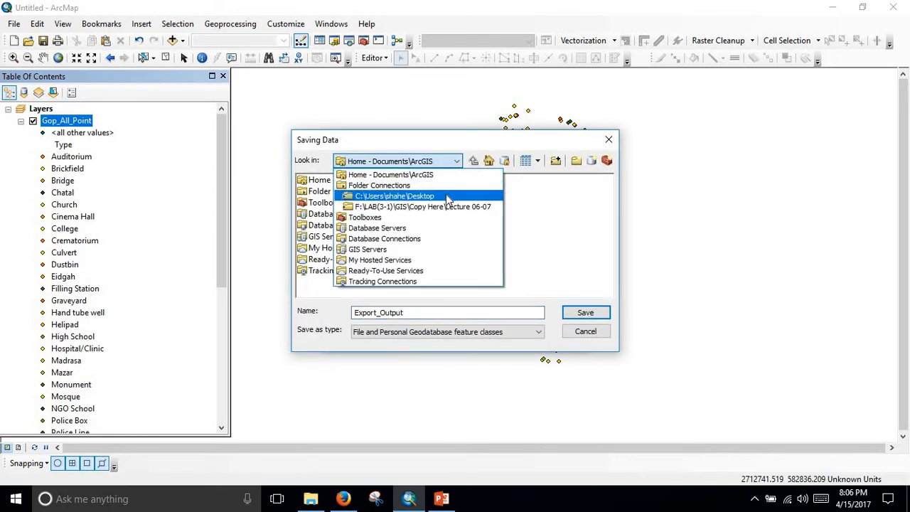
{"action": "left_click", "coordinate": [448, 197]}
{"action": "left_click", "coordinate": [338, 204]}
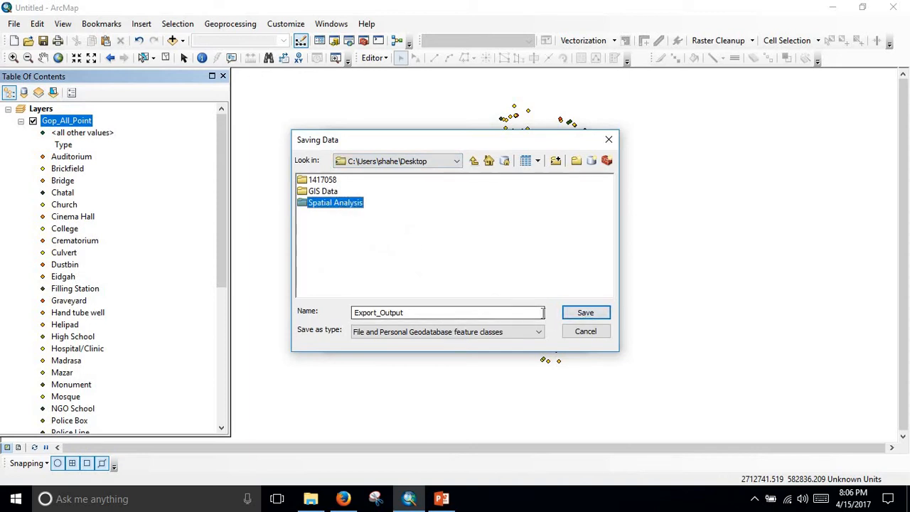
{"action": "double_click", "coordinate": [338, 204]}
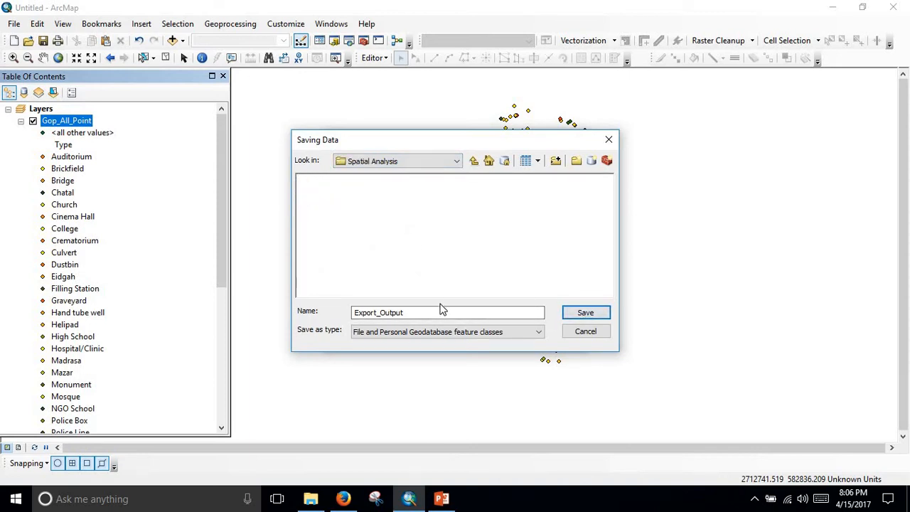
Name the exported output School_college.
{"action": "left_click_drag", "start_coordinate": [440, 310], "coordinate": [279, 317]}
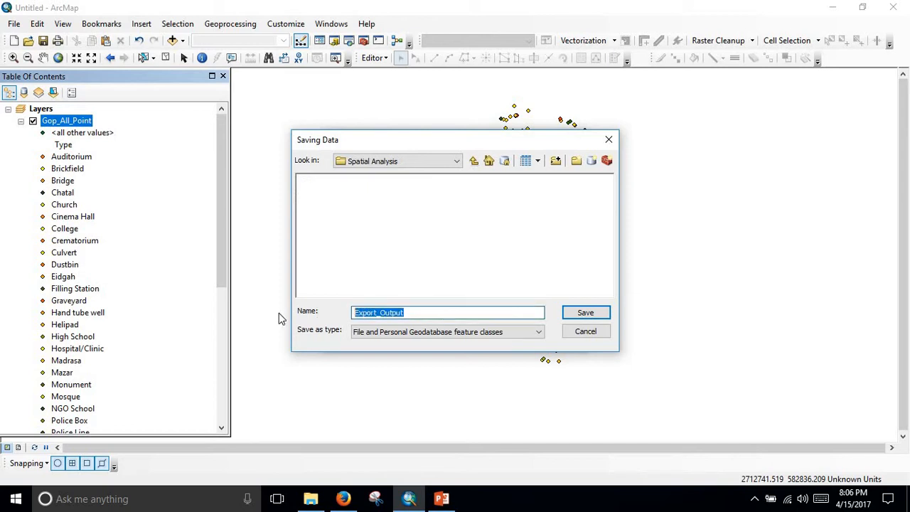
{"action": "key", "text": "BackSpace"}
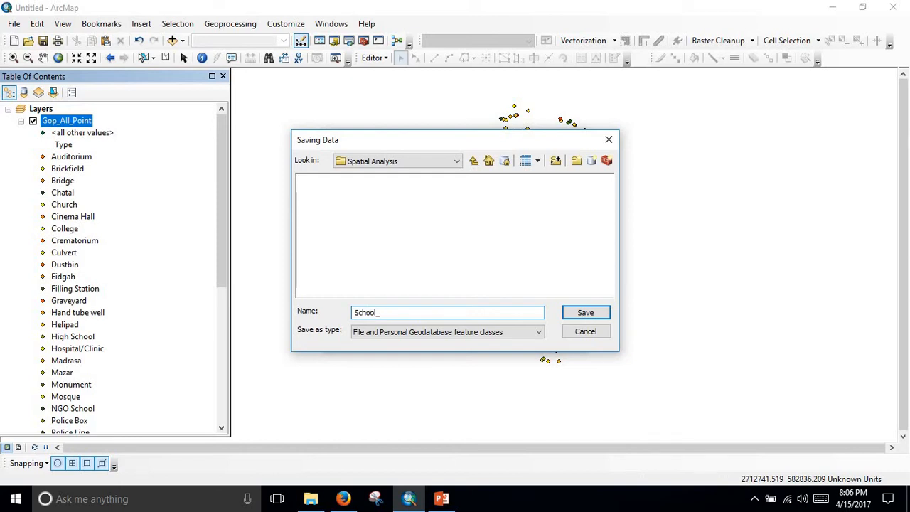
{"action": "type", "text": "School_college"}
Try to save School_college in the Spatial Analysis folder as a file and personal geodatabase feature class.
{"action": "left_click", "coordinate": [587, 314]}
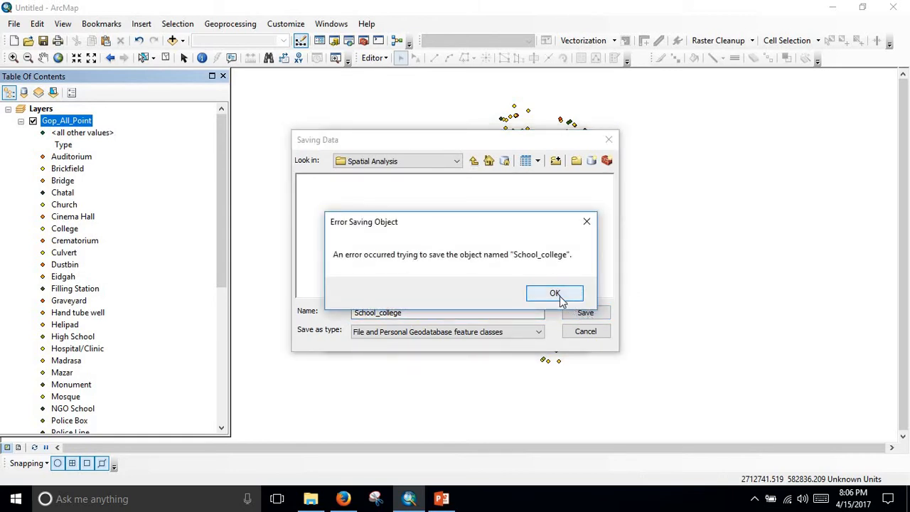
{"action": "left_click", "coordinate": [559, 299]}
{"action": "left_click", "coordinate": [577, 313]}
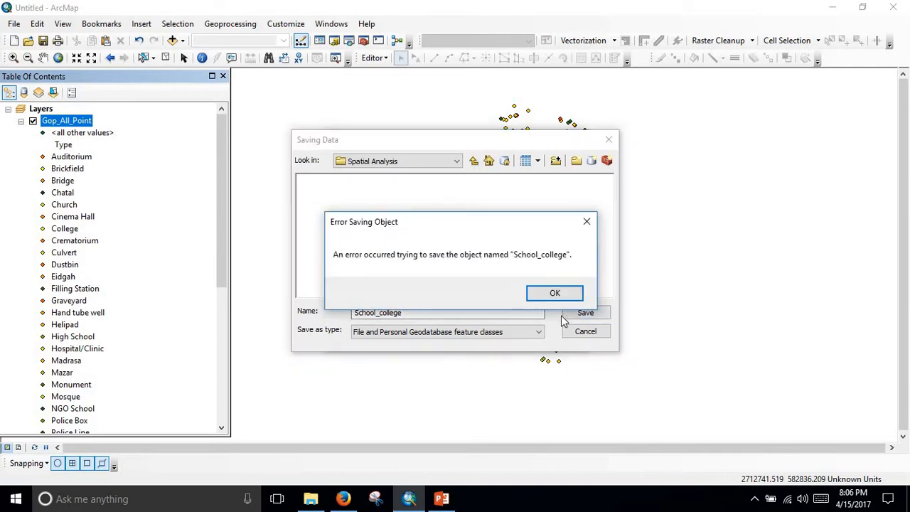
{"action": "left_click", "coordinate": [562, 297]}
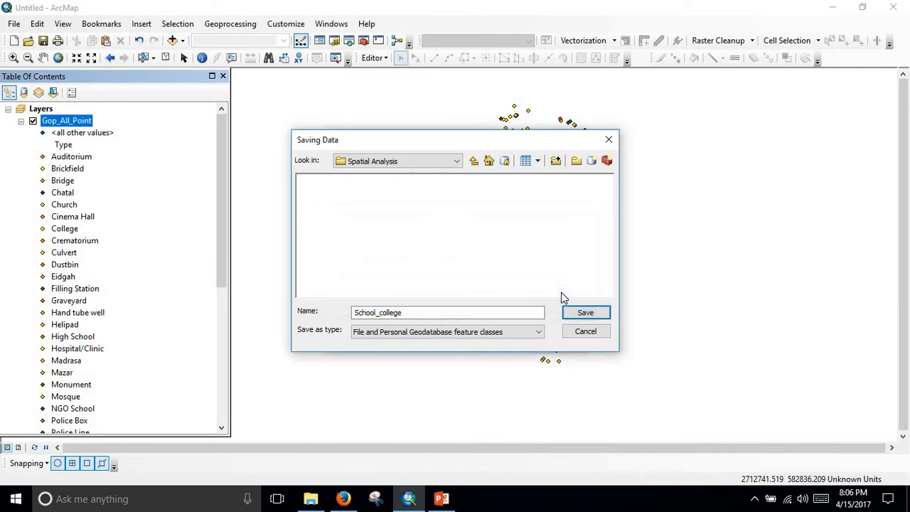
Save the selected features as the shapefile School_college.shp in the Spatial Analysis folder and add the exported data to the map.
{"action": "left_click", "coordinate": [518, 332]}
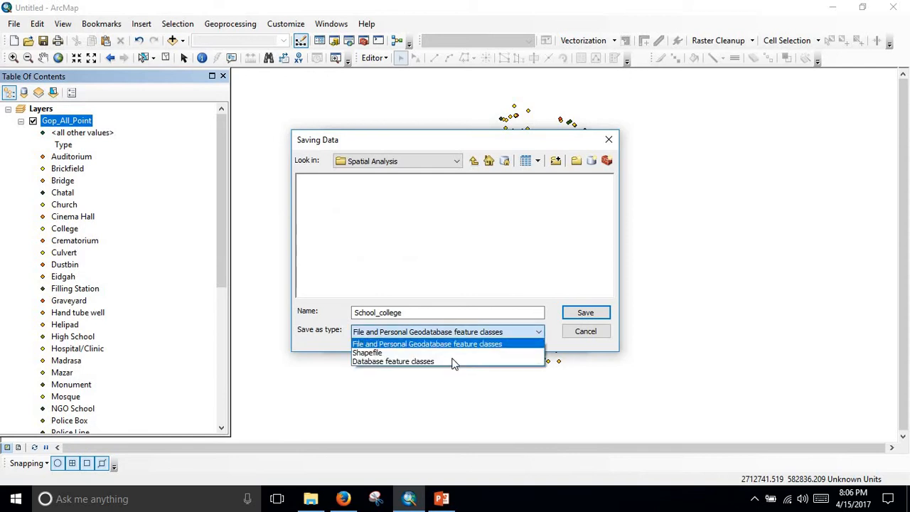
{"action": "left_click", "coordinate": [437, 353]}
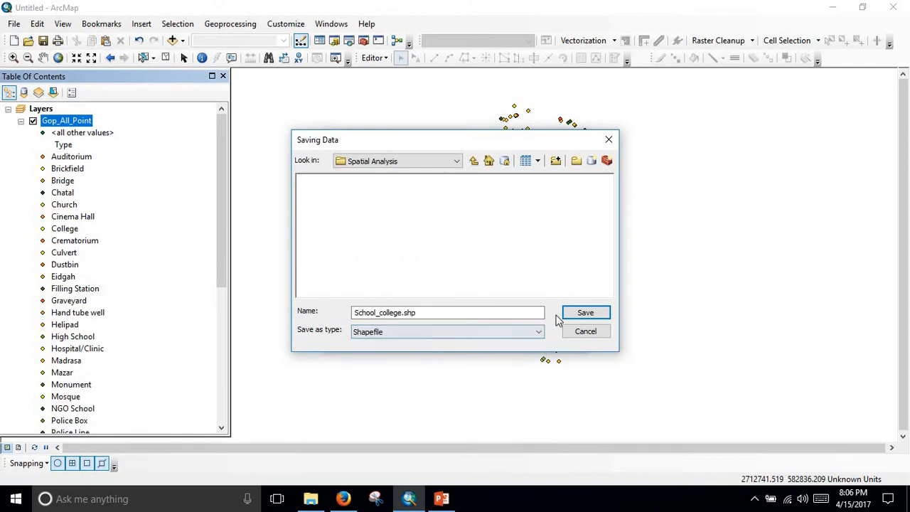
{"action": "left_click", "coordinate": [603, 318]}
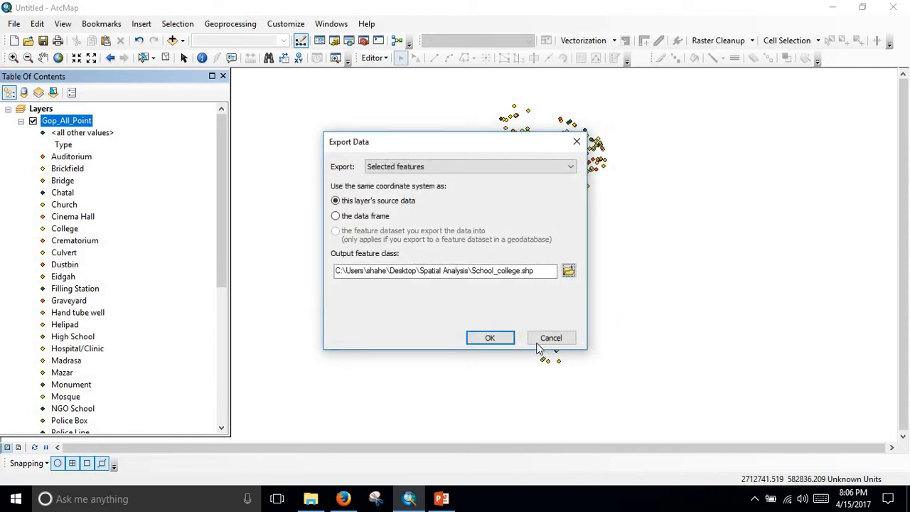
{"action": "left_click", "coordinate": [491, 338]}
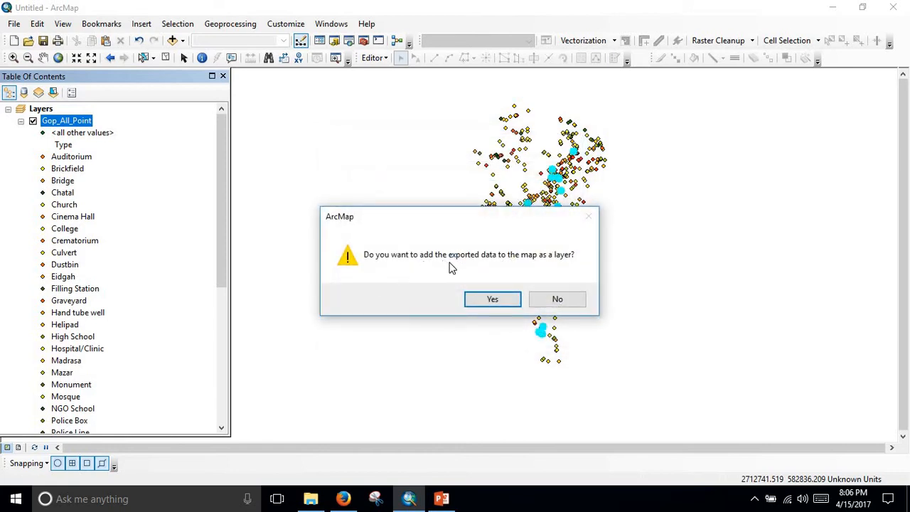
{"action": "left_click", "coordinate": [493, 300]}
Remove the Gop_All_Point layer from the map, keeping only School_college.
{"action": "scroll", "coordinate": [400, 304], "scroll_direction": "up", "scroll_amount": 3}
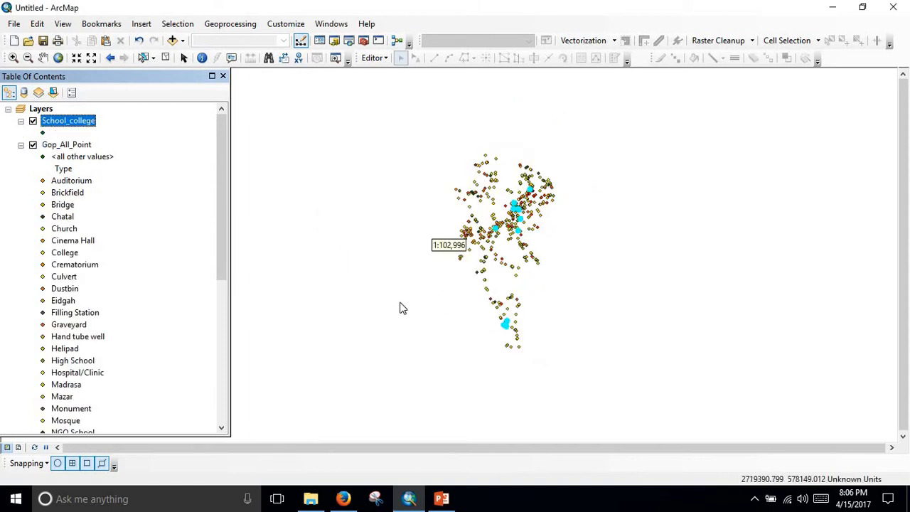
{"action": "scroll", "coordinate": [435, 299], "scroll_direction": "down", "scroll_amount": 3}
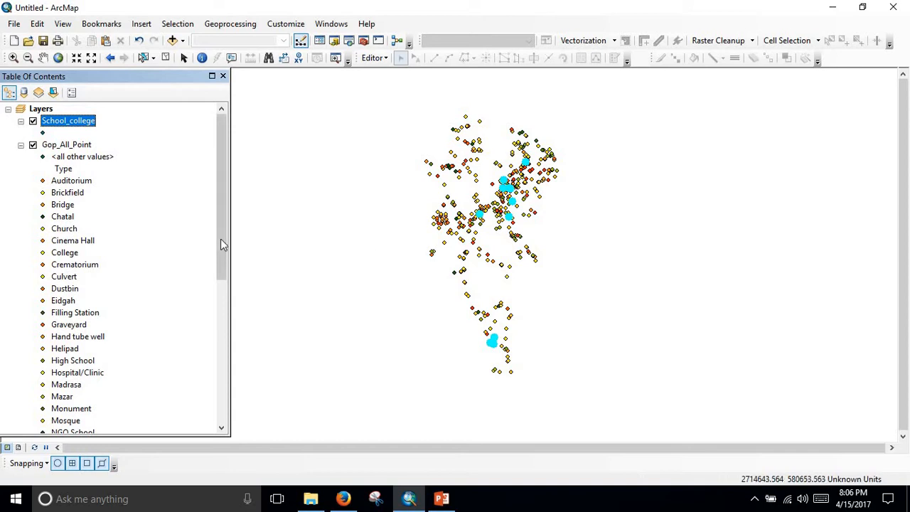
{"action": "left_click", "coordinate": [71, 146], "text": "ctrl"}
{"action": "left_click", "coordinate": [71, 146]}
{"action": "right_click", "coordinate": [71, 145]}
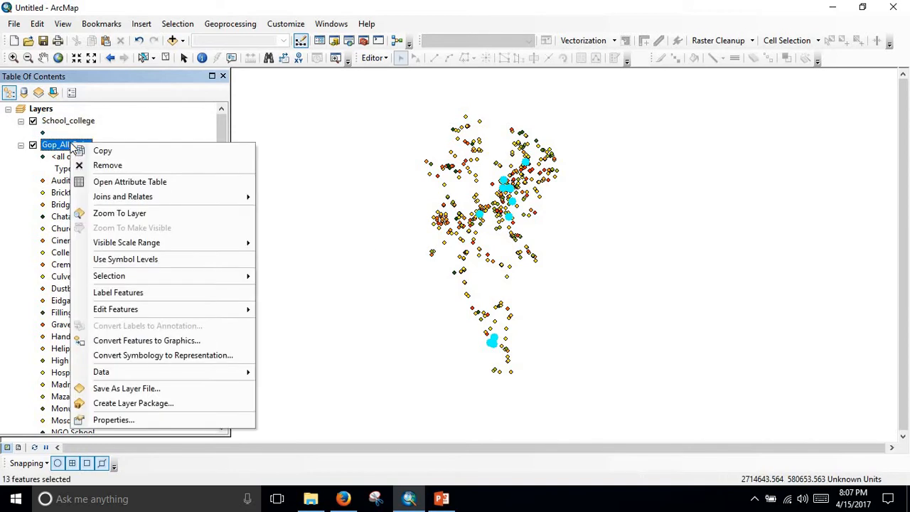
{"action": "left_click", "coordinate": [109, 169]}
Symbolize the School_college layer by unique values of the Type field, adding all values.
{"action": "scroll", "coordinate": [434, 243], "scroll_direction": "down", "scroll_amount": 2}
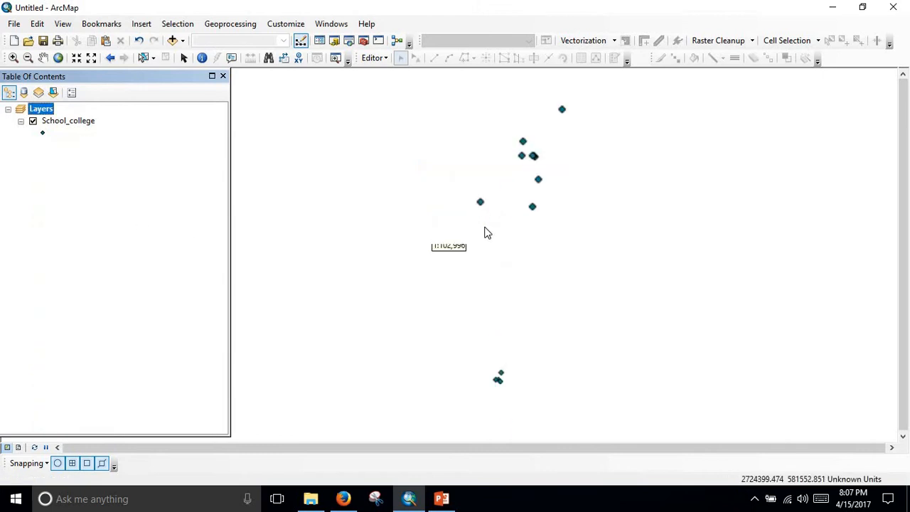
{"action": "scroll", "coordinate": [545, 240], "scroll_direction": "up", "scroll_amount": 3}
{"action": "left_click_drag", "start_coordinate": [607, 295], "coordinate": [551, 240]}
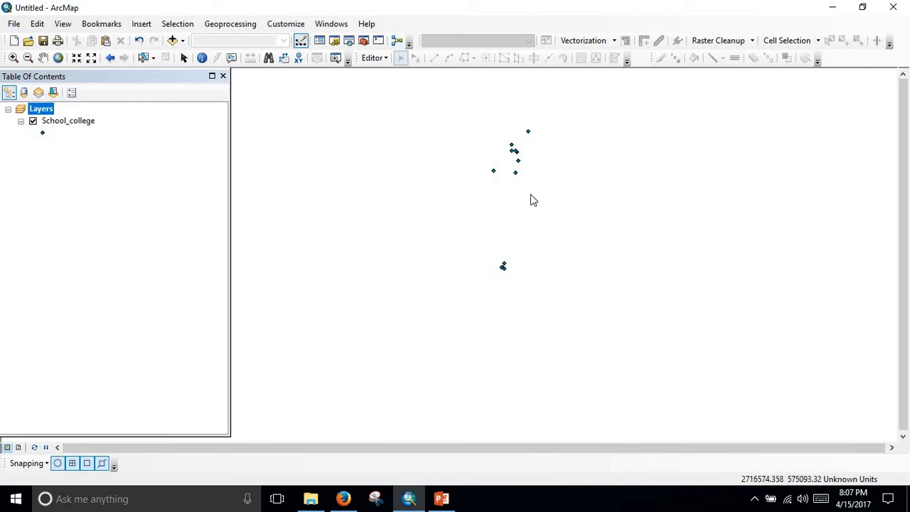
{"action": "left_click", "coordinate": [80, 122]}
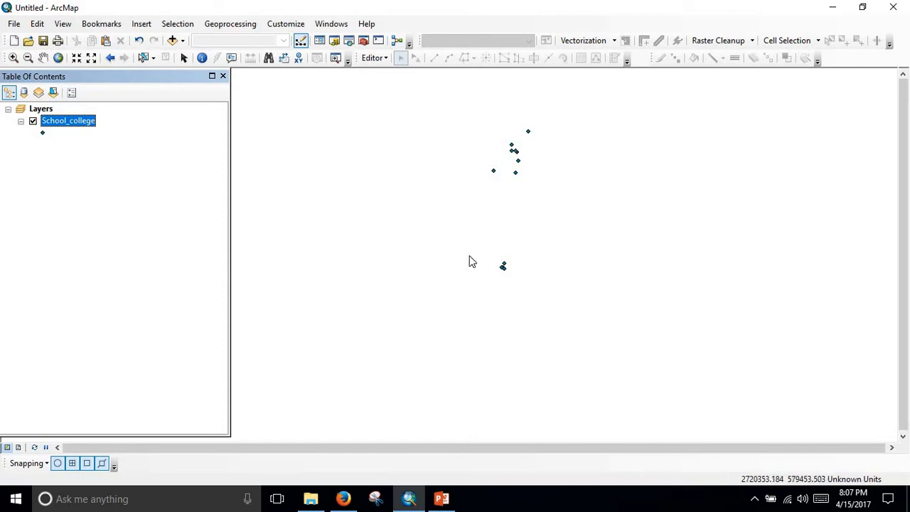
{"action": "double_click", "coordinate": [89, 122]}
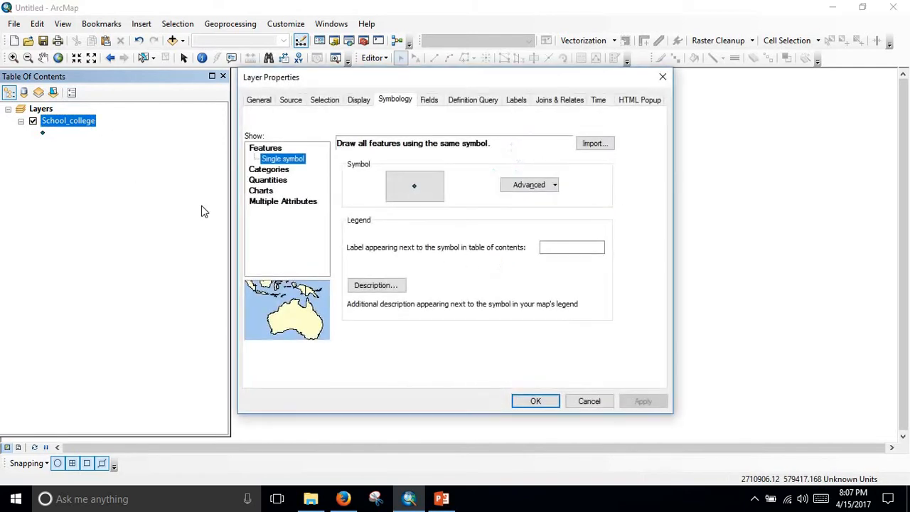
{"action": "left_click", "coordinate": [272, 169]}
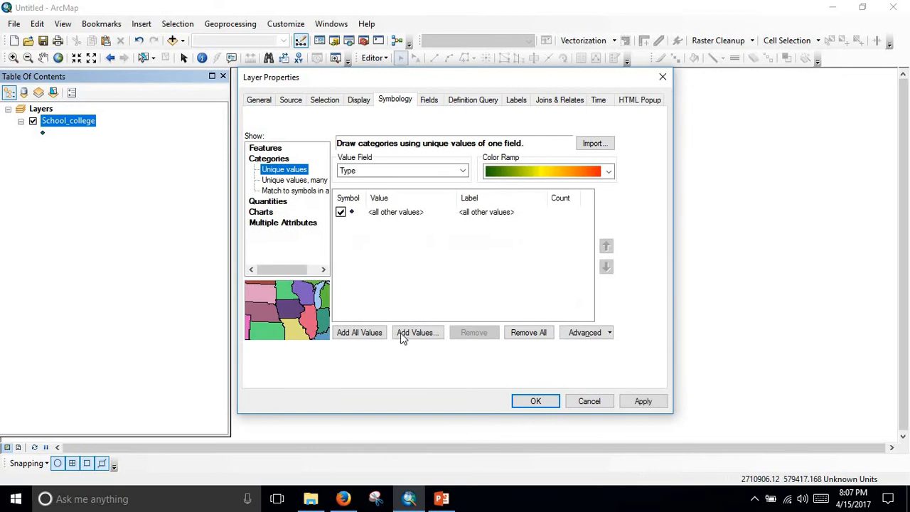
{"action": "left_click", "coordinate": [371, 333]}
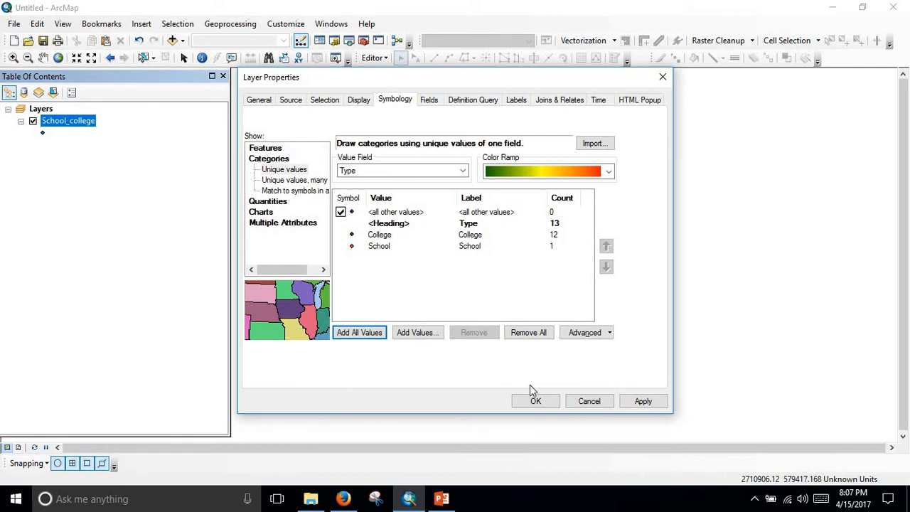
{"action": "left_click", "coordinate": [638, 401]}
{"action": "left_click", "coordinate": [537, 402]}
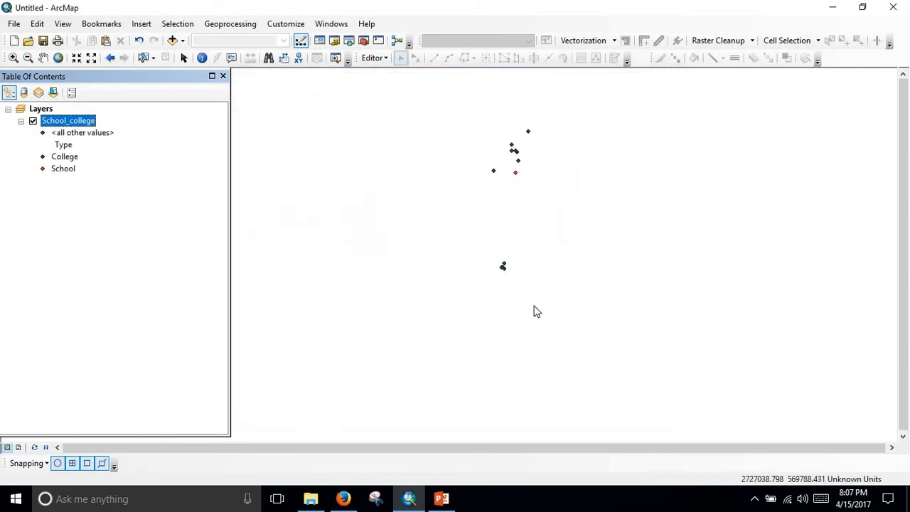
Open ArcToolbox and collapse the Features toolset and the Data Management Tools toolbox.
{"action": "scroll", "coordinate": [503, 163], "scroll_direction": "up", "scroll_amount": 2}
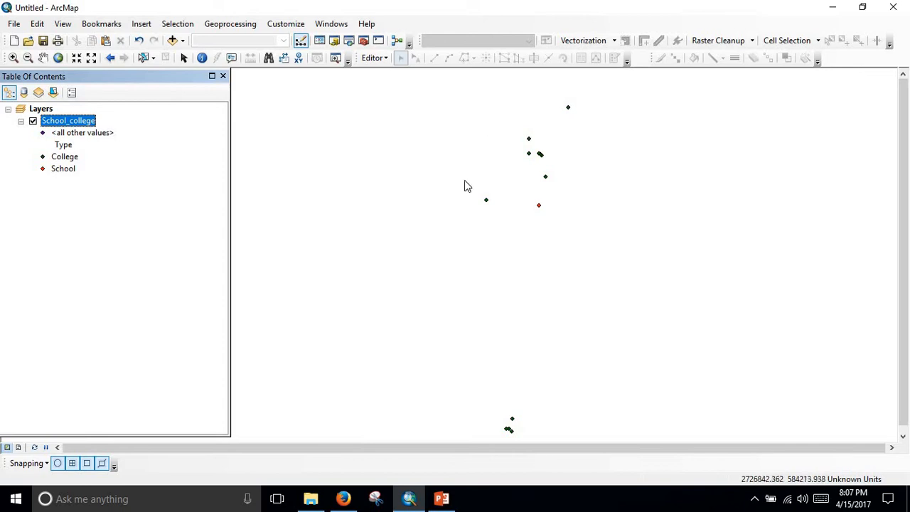
{"action": "scroll", "coordinate": [537, 269], "scroll_direction": "down", "scroll_amount": 2}
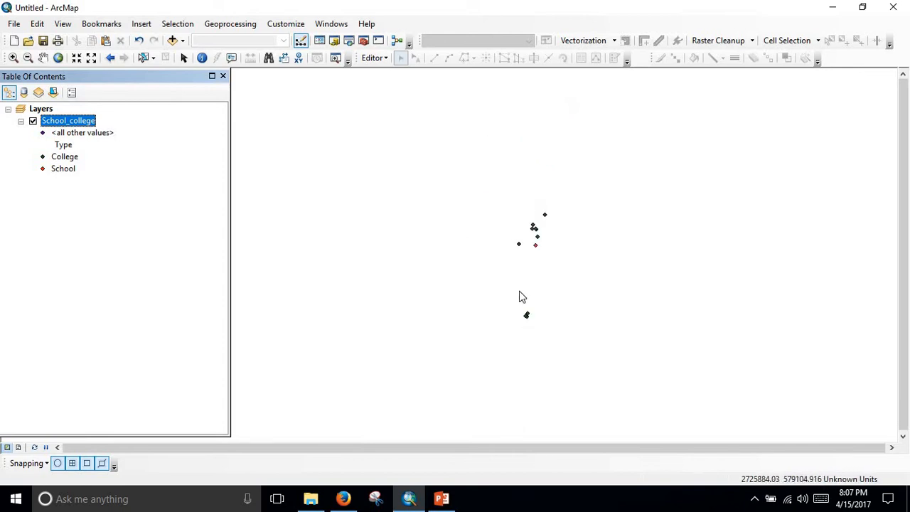
{"action": "left_click_drag", "start_coordinate": [518, 294], "coordinate": [479, 215]}
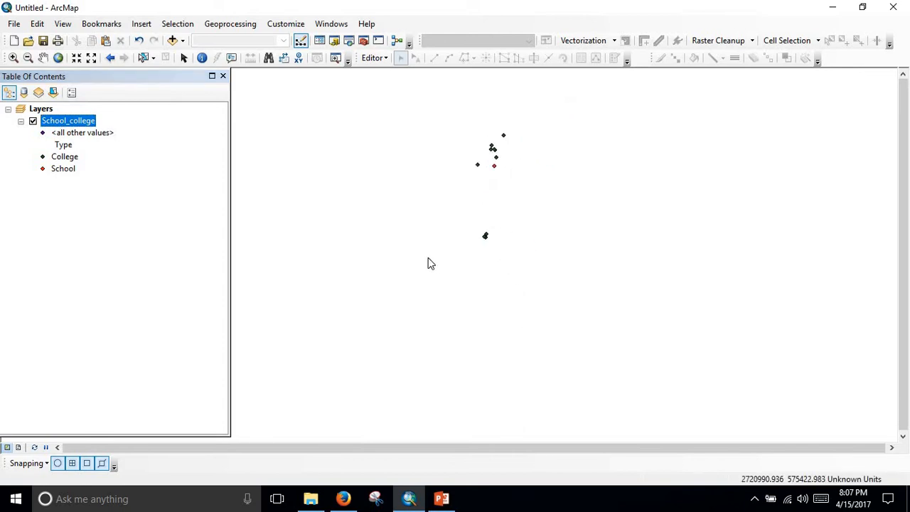
{"action": "left_click", "coordinate": [229, 25]}
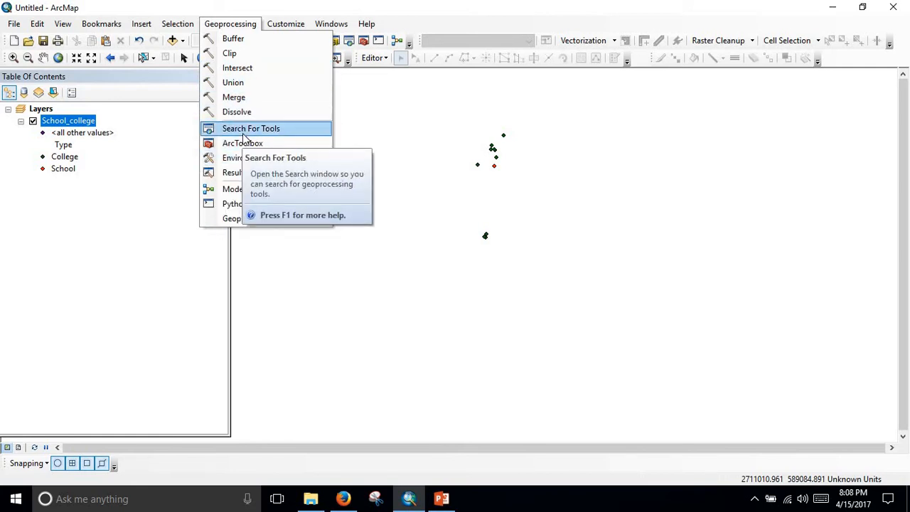
{"action": "left_click", "coordinate": [372, 126]}
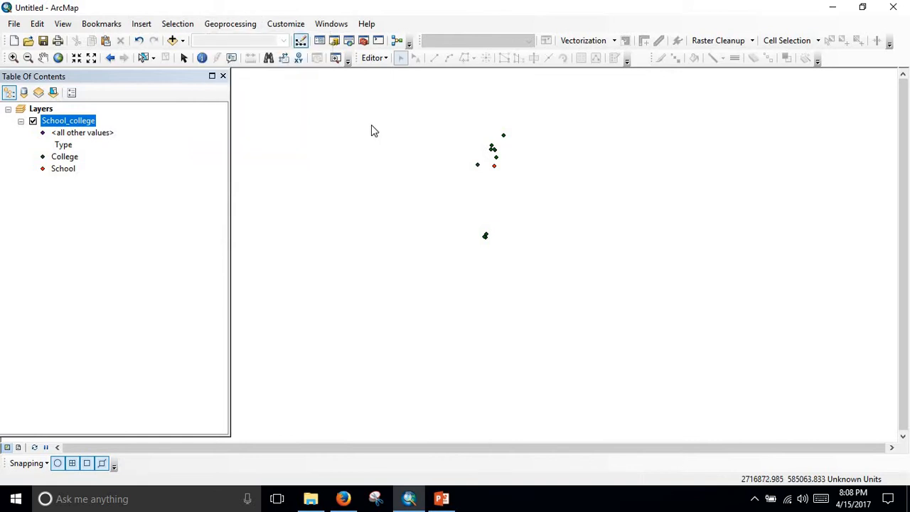
{"action": "left_click", "coordinate": [368, 58]}
{"action": "left_click", "coordinate": [364, 41]}
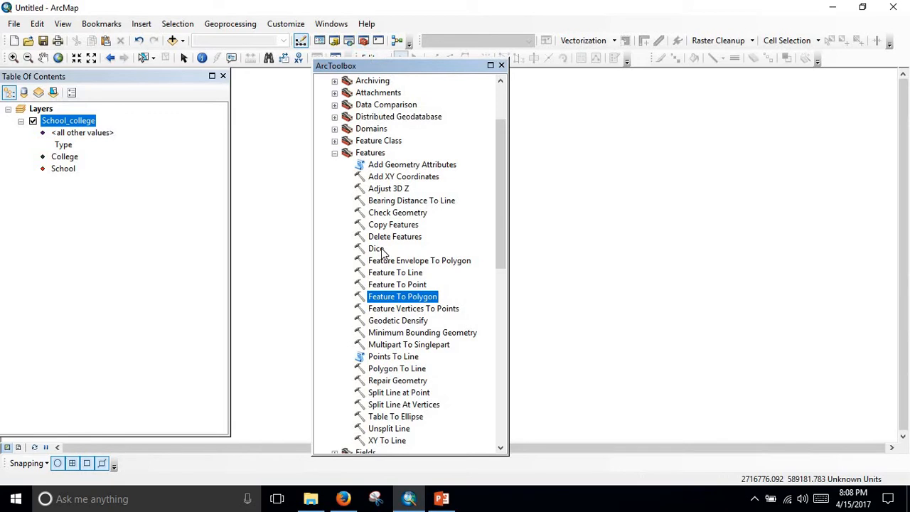
{"action": "left_click", "coordinate": [335, 154]}
{"action": "scroll", "coordinate": [447, 196], "scroll_direction": "up", "scroll_amount": 3}
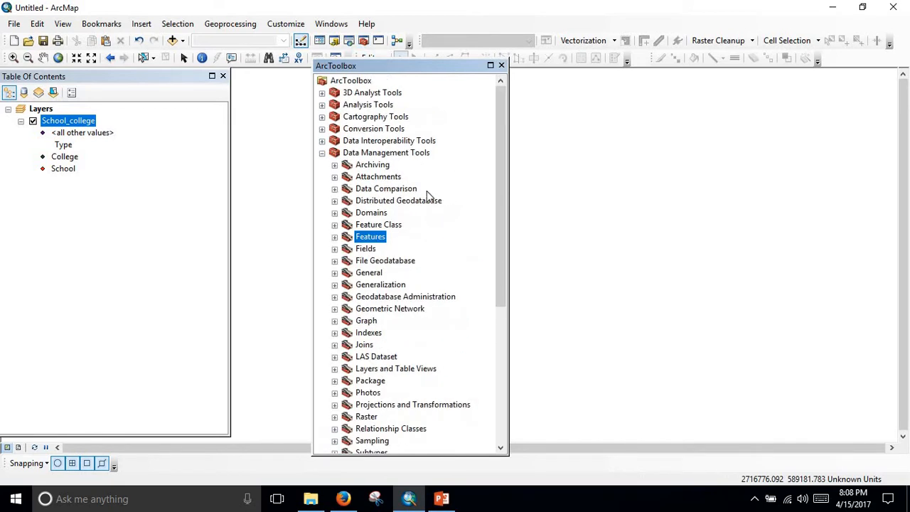
{"action": "left_click", "coordinate": [322, 153]}
Expand Analysis Tools with its Extract, Overlay, Proximity and Statistics toolsets, and move ArcToolbox clear of the map points.
{"action": "left_click", "coordinate": [322, 104]}
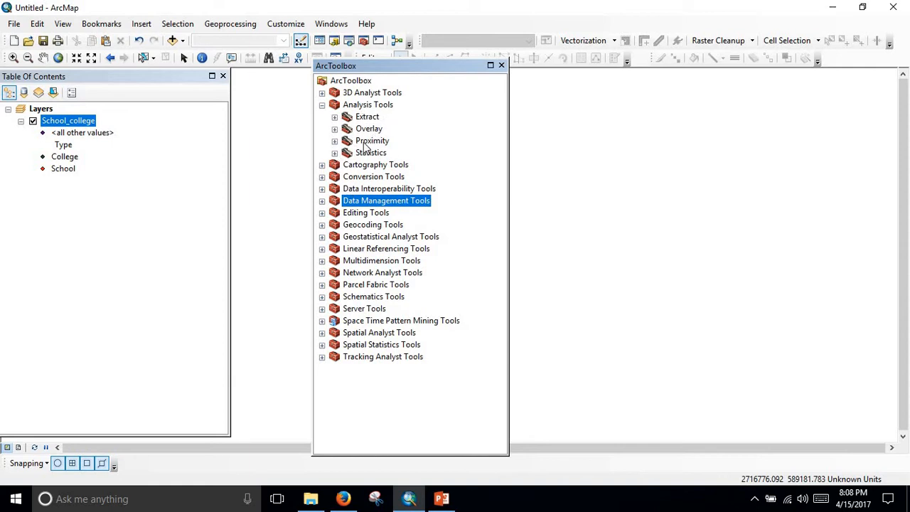
{"action": "left_click", "coordinate": [335, 117]}
{"action": "left_click", "coordinate": [335, 189]}
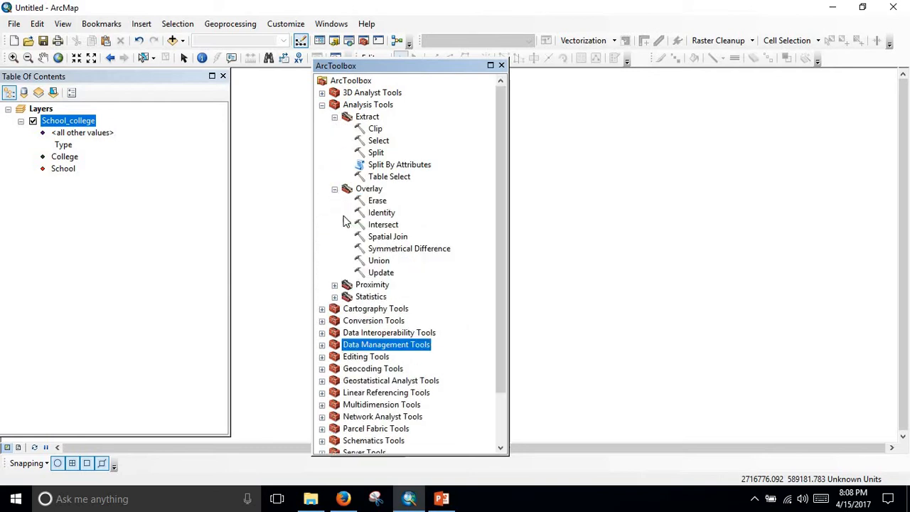
{"action": "left_click", "coordinate": [335, 285]}
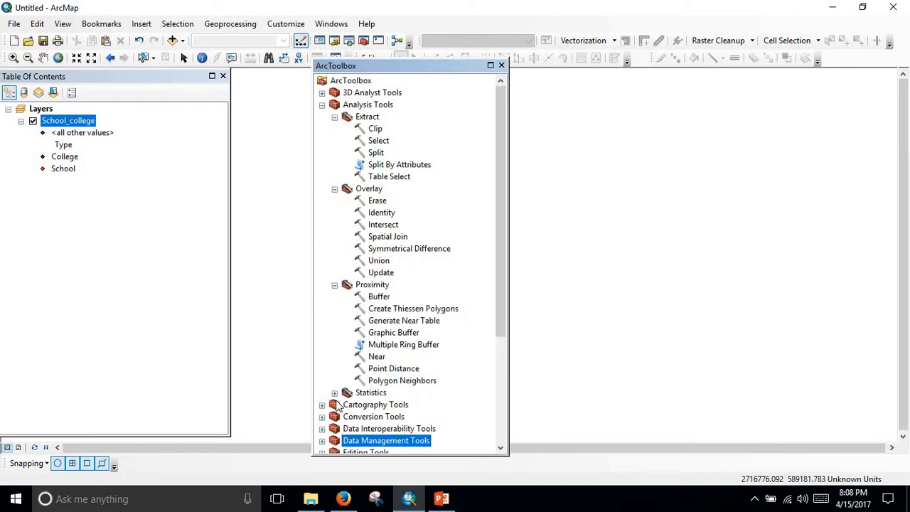
{"action": "left_click", "coordinate": [335, 393]}
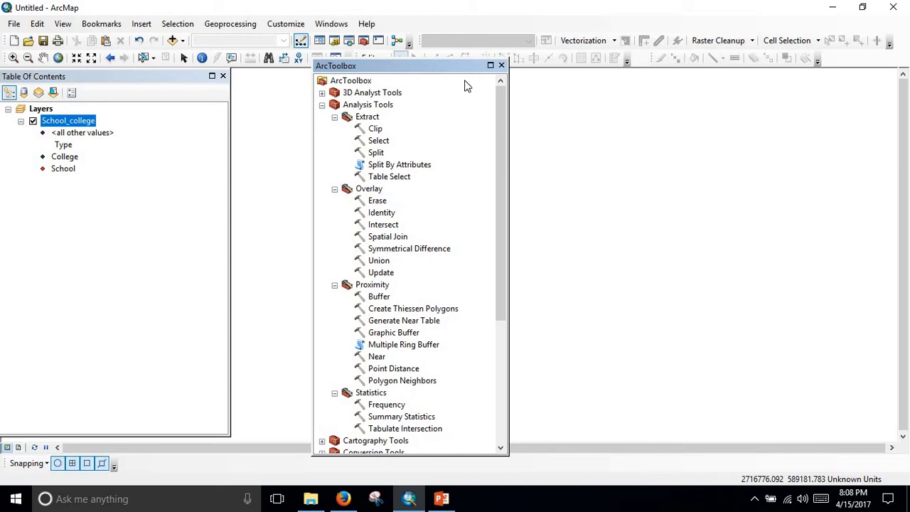
{"action": "left_click_drag", "start_coordinate": [462, 66], "coordinate": [794, 84]}
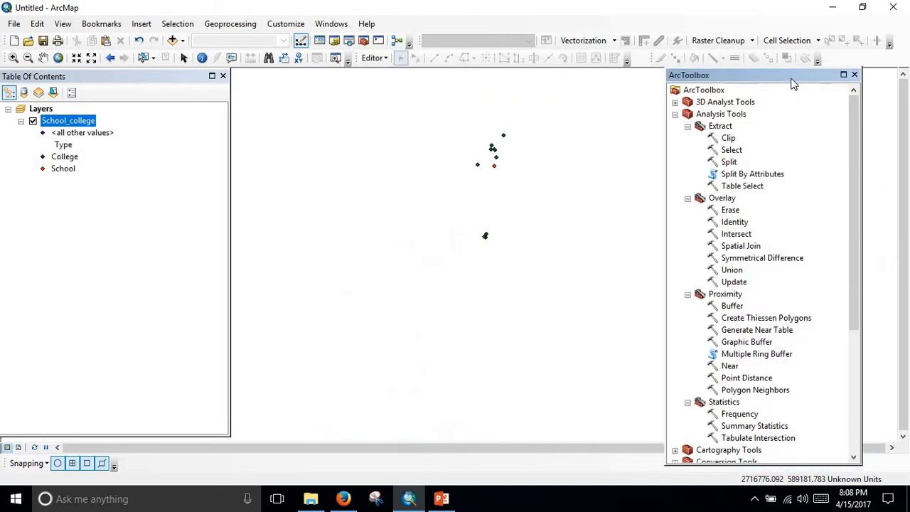
Start the Buffer tool from the Proximity toolset and set School_college as its input features.
{"action": "left_click", "coordinate": [735, 308]}
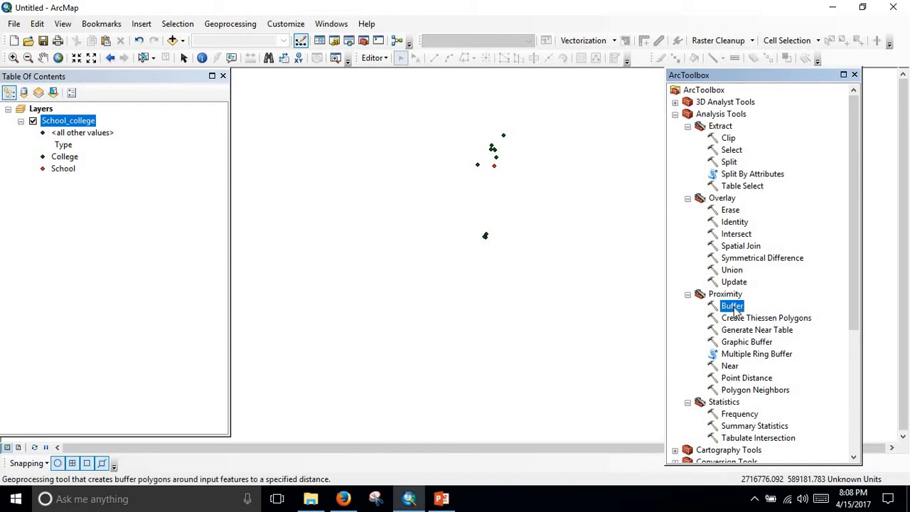
{"action": "double_click", "coordinate": [733, 307]}
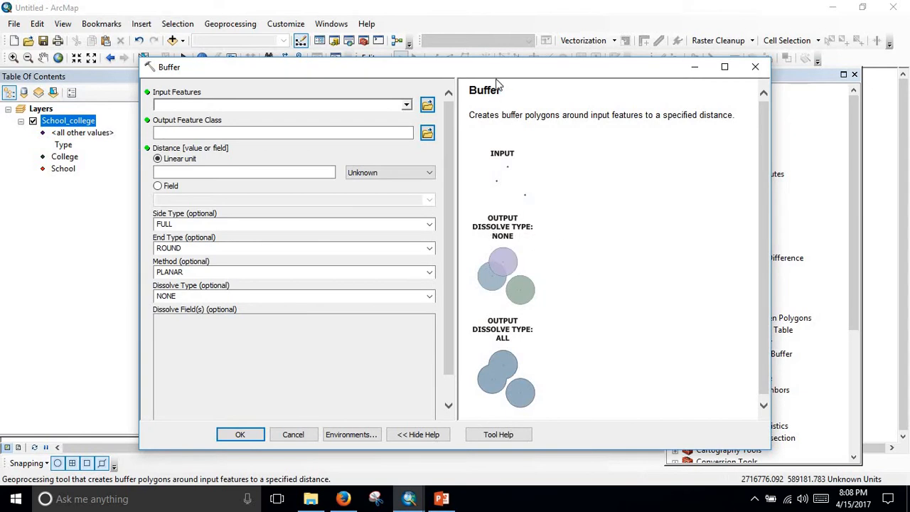
{"action": "left_click_drag", "start_coordinate": [498, 73], "coordinate": [634, 76]}
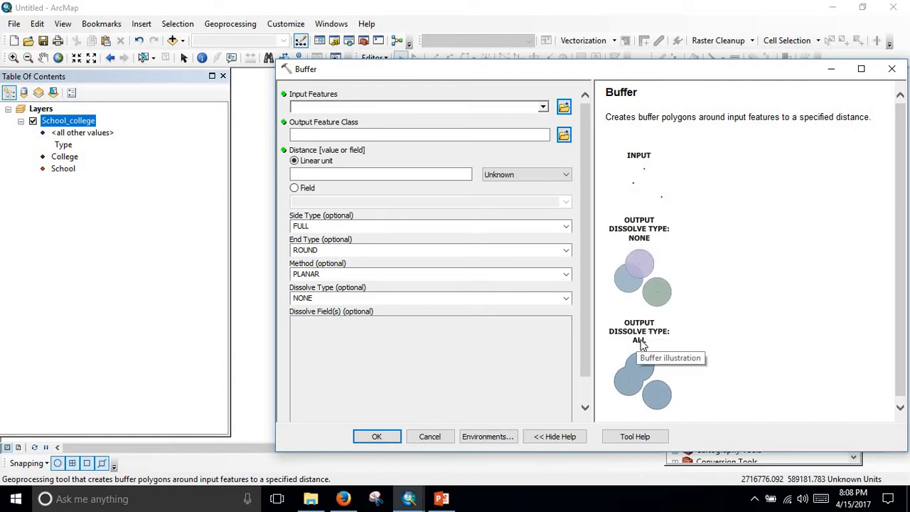
{"action": "left_click_drag", "start_coordinate": [575, 71], "coordinate": [700, 71]}
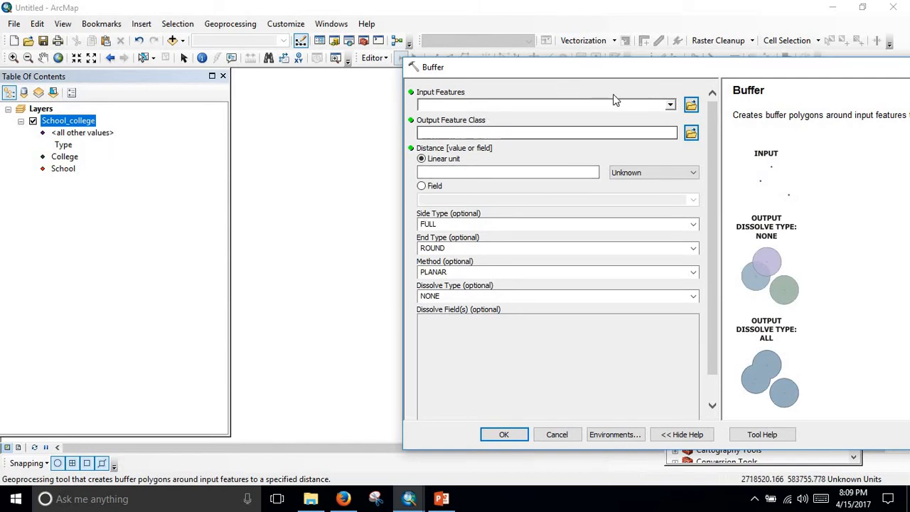
{"action": "left_click", "coordinate": [673, 106]}
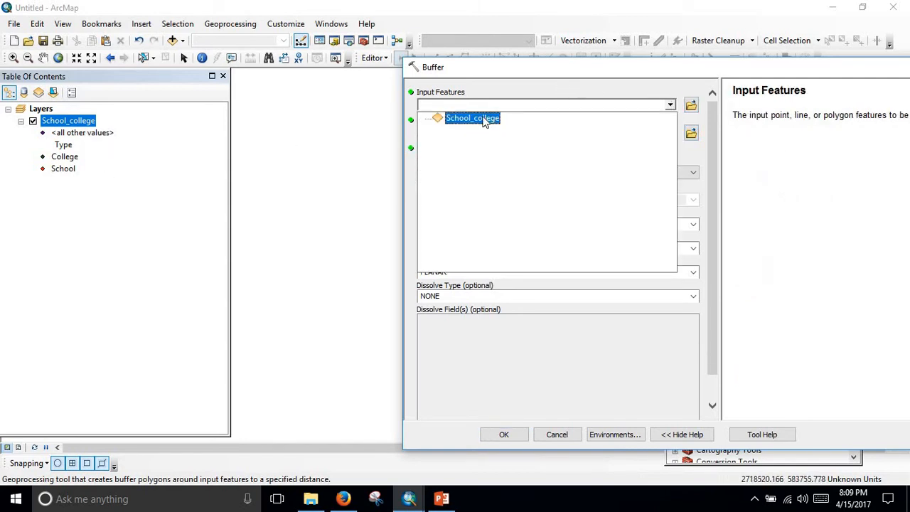
{"action": "left_click", "coordinate": [483, 118]}
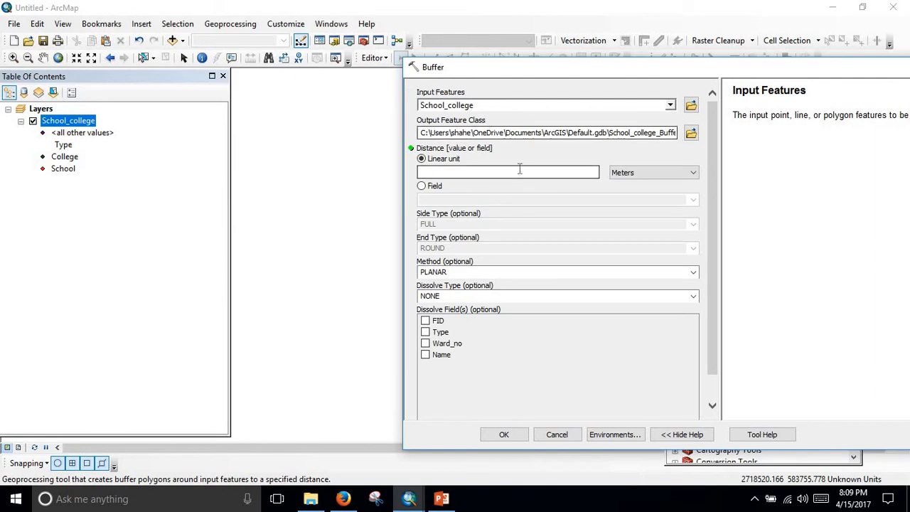
Set the buffer output to a feature class named buffer_no_dissolved in the Spatial Analysis folder on the Desktop.
{"action": "left_click", "coordinate": [691, 133]}
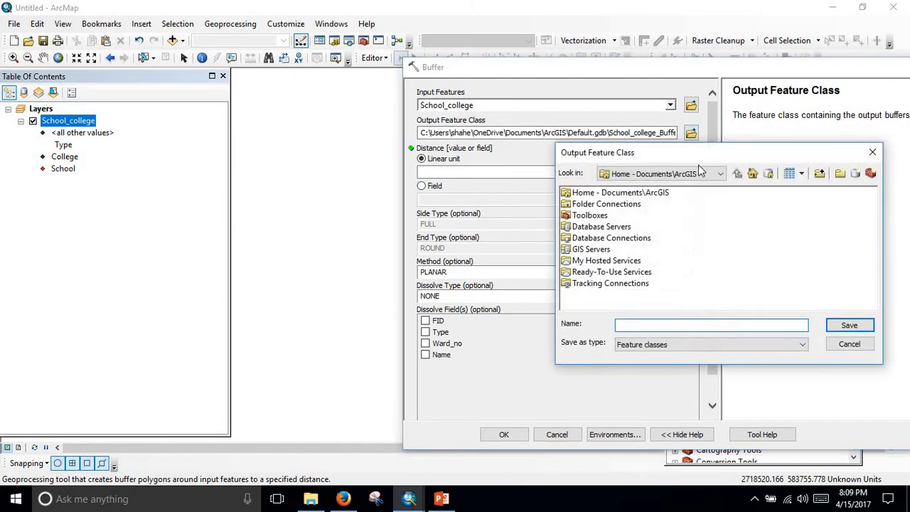
{"action": "left_click", "coordinate": [720, 174]}
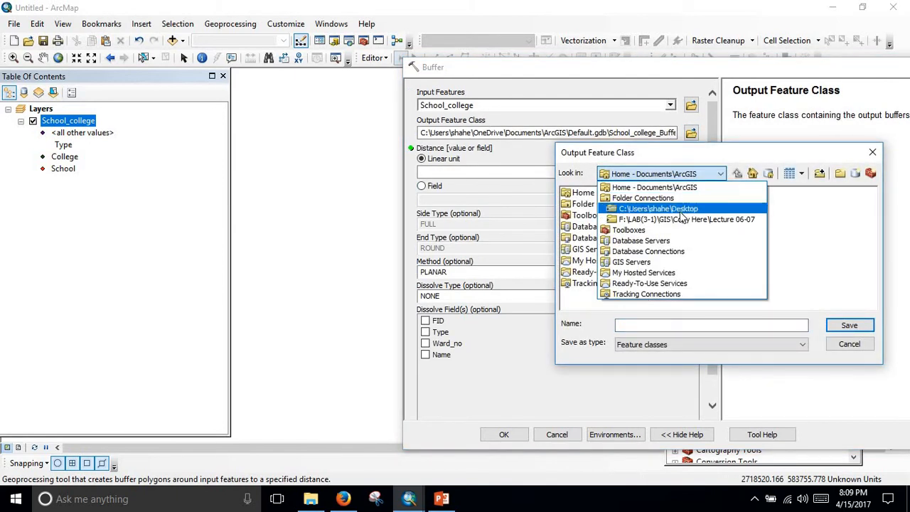
{"action": "left_click", "coordinate": [669, 209]}
{"action": "double_click", "coordinate": [600, 216]}
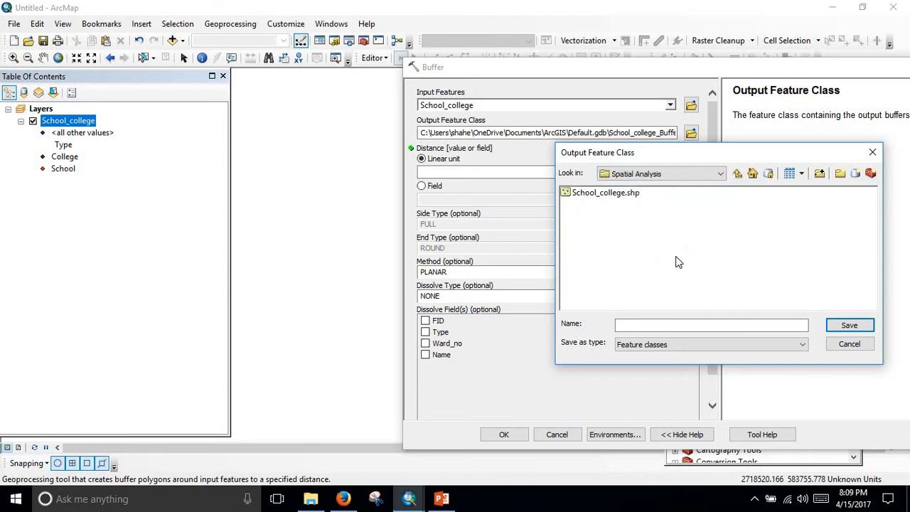
{"action": "left_click", "coordinate": [659, 324]}
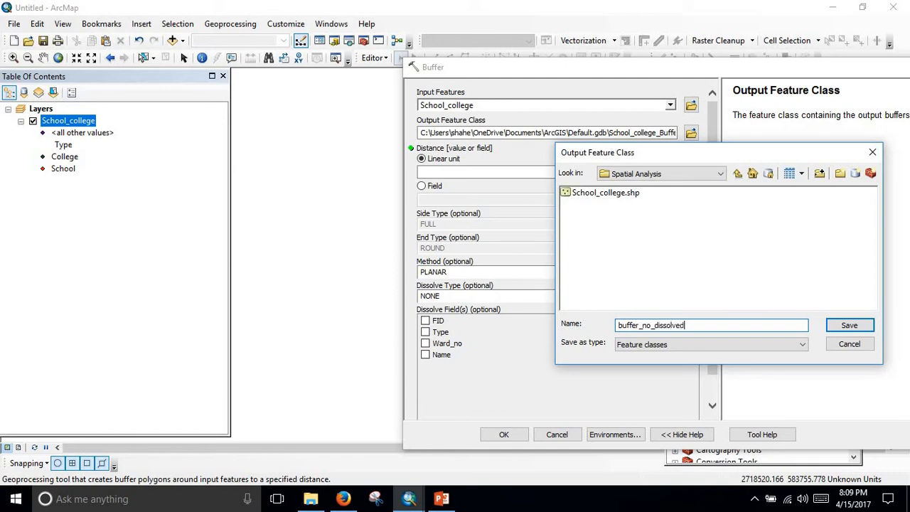
{"action": "left_click", "coordinate": [852, 325]}
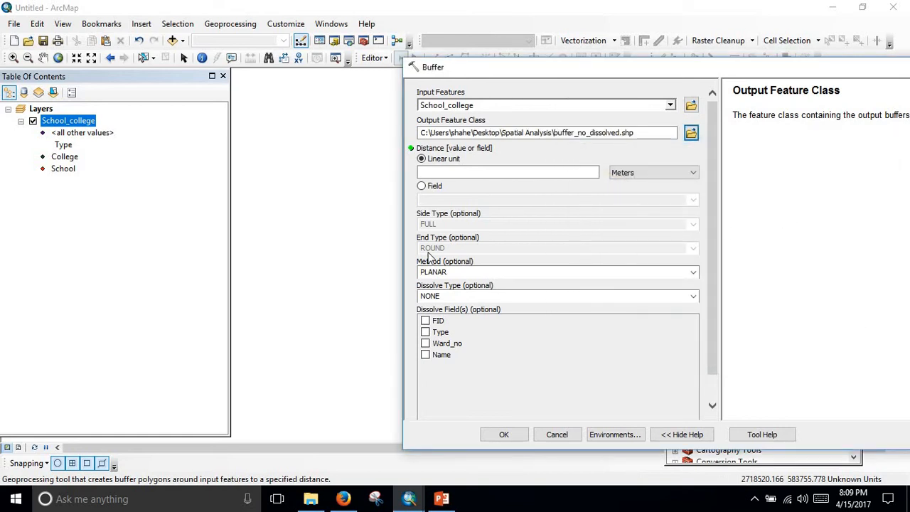
Set the linear buffer distance to 400 meters, keep the PLANAR method and dissolve type NONE, and run the Buffer tool.
{"action": "left_click", "coordinate": [486, 175]}
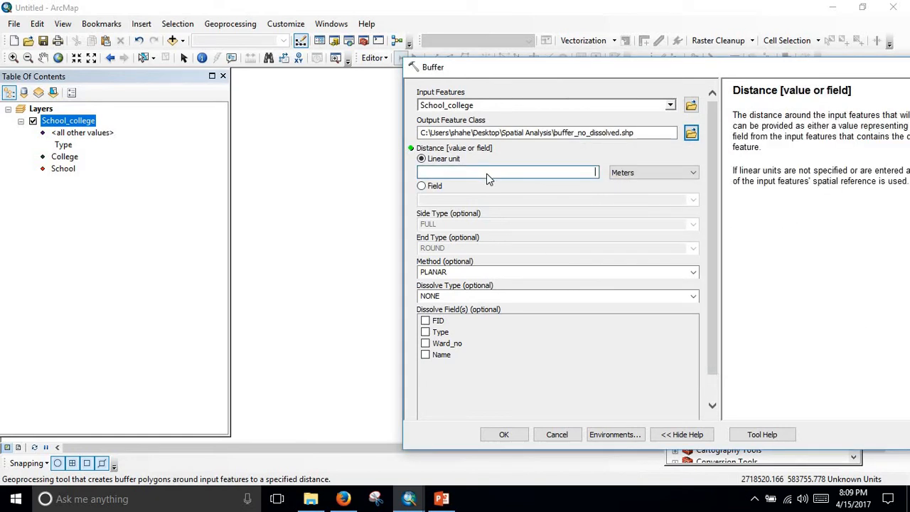
{"action": "type", "text": "400"}
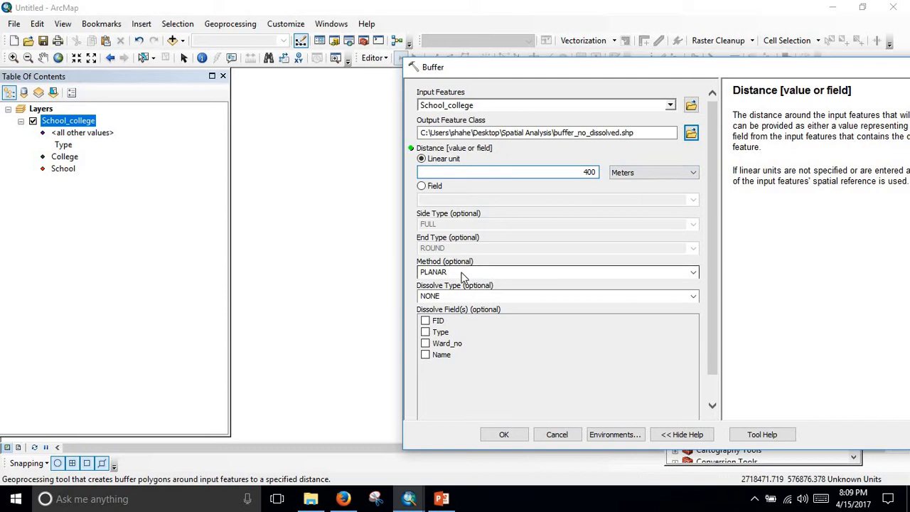
{"action": "left_click", "coordinate": [691, 273]}
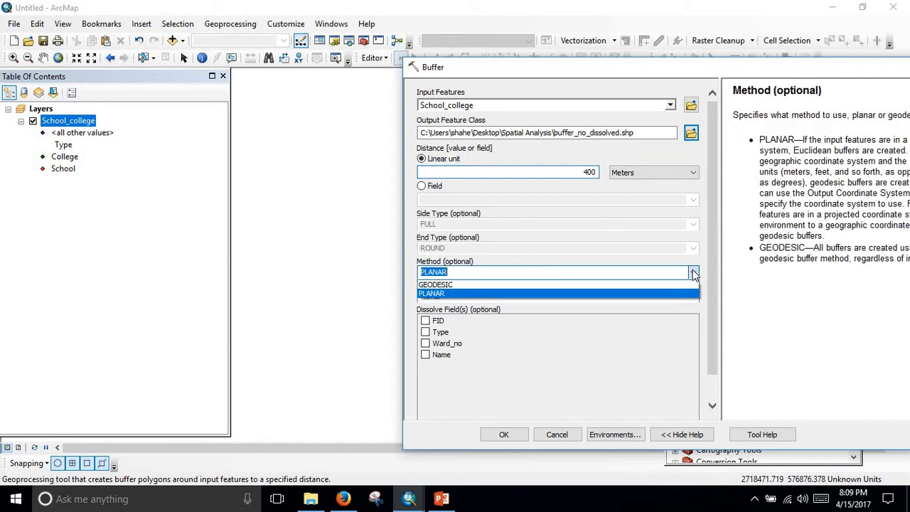
{"action": "left_click", "coordinate": [691, 272]}
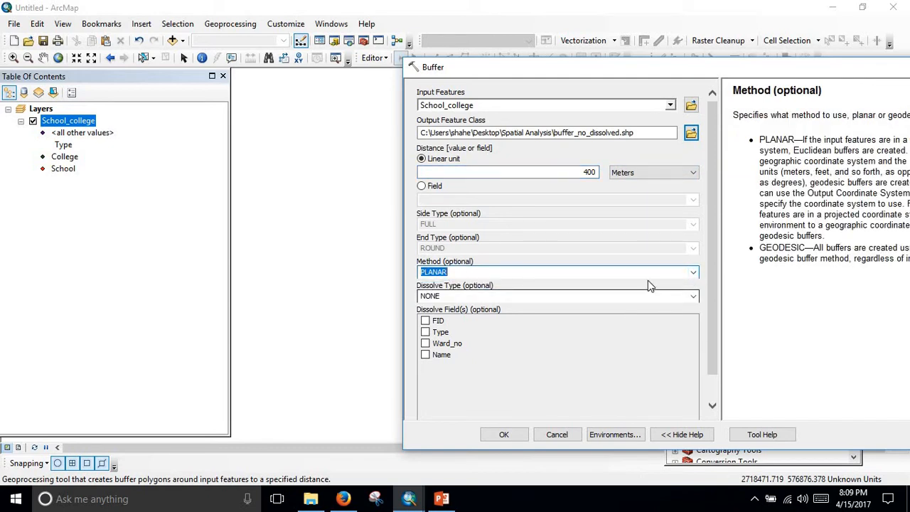
{"action": "left_click", "coordinate": [506, 436]}
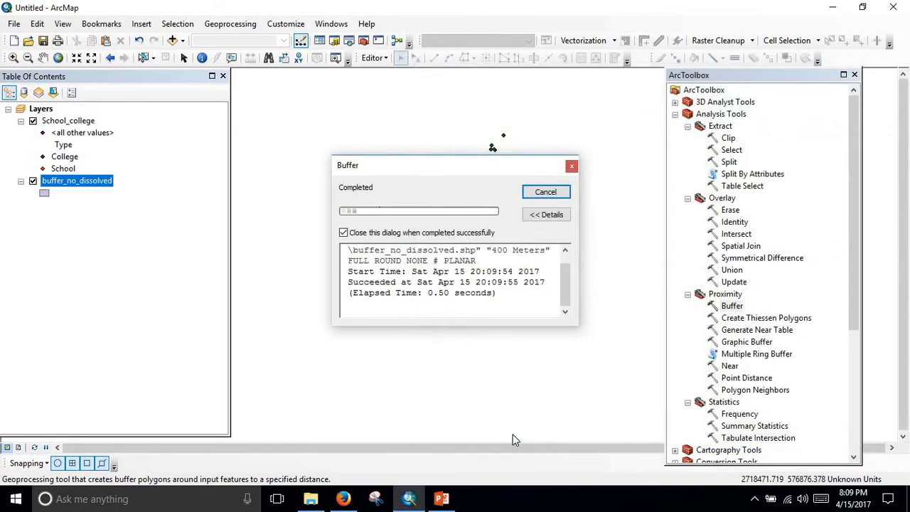
Examine the undissolved buffers around the school and college points, including the isolated circles and the overlapping cluster.
{"action": "scroll", "coordinate": [496, 170], "scroll_direction": "up", "scroll_amount": 3}
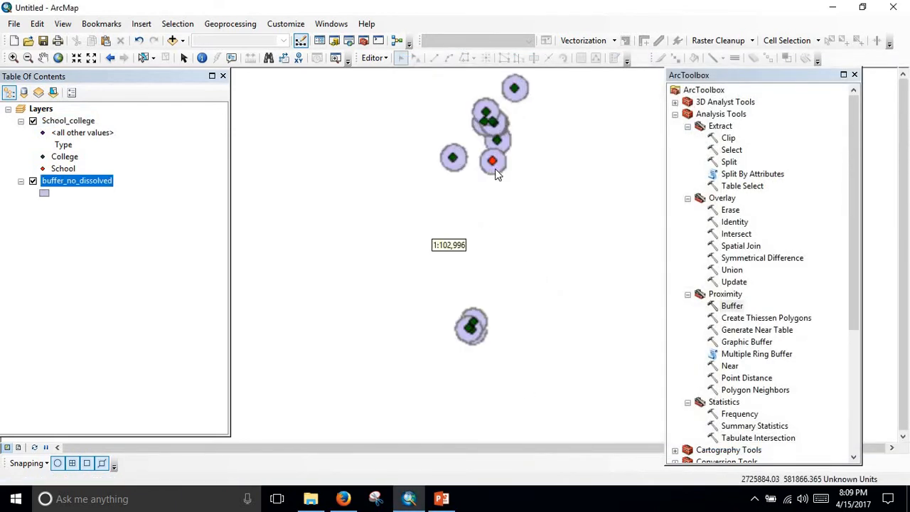
{"action": "scroll", "coordinate": [514, 170], "scroll_direction": "up", "scroll_amount": 2}
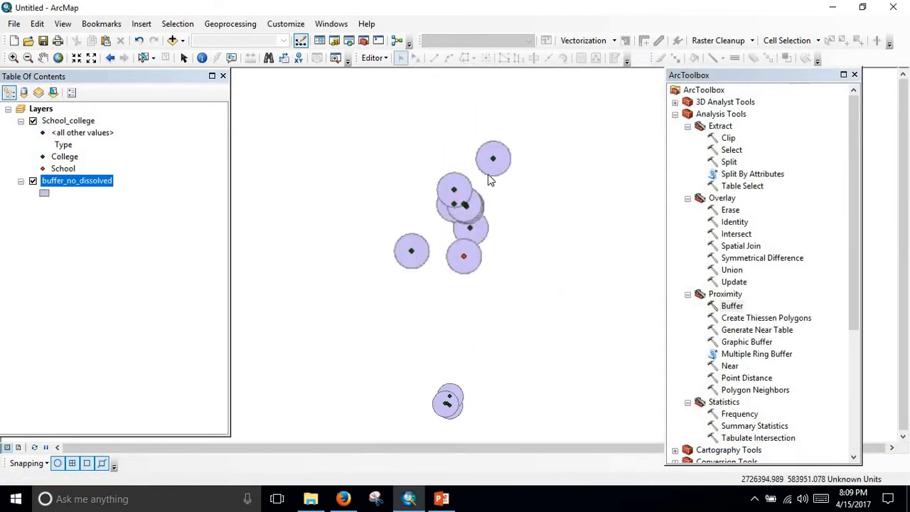
{"action": "scroll", "coordinate": [489, 177], "scroll_direction": "up", "scroll_amount": 3}
{"action": "scroll", "coordinate": [470, 209], "scroll_direction": "down", "scroll_amount": 2}
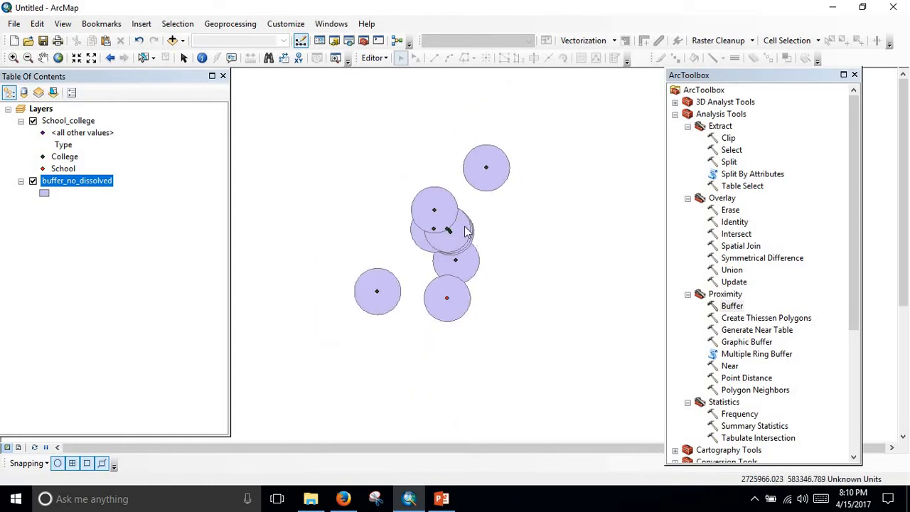
{"action": "scroll", "coordinate": [465, 231], "scroll_direction": "up", "scroll_amount": 2}
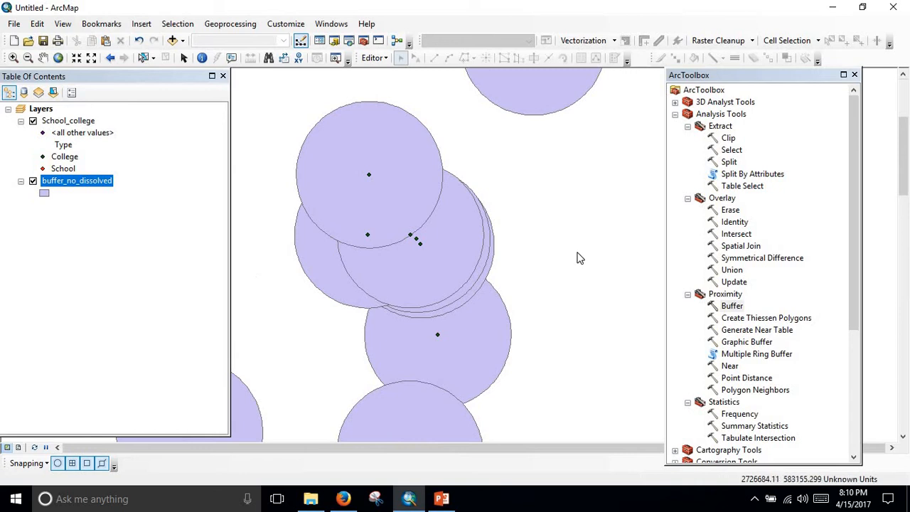
{"action": "scroll", "coordinate": [530, 254], "scroll_direction": "down", "scroll_amount": 2}
{"action": "scroll", "coordinate": [582, 166], "scroll_direction": "up", "scroll_amount": 2}
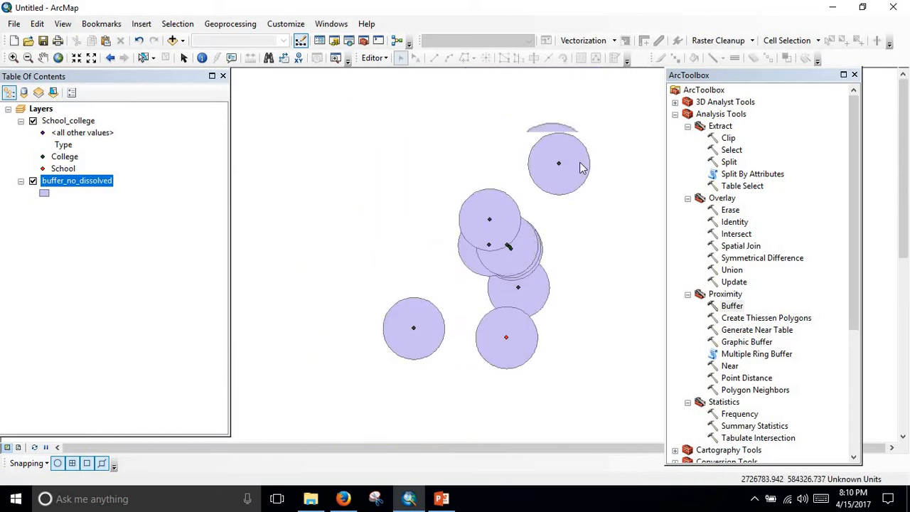
{"action": "scroll", "coordinate": [530, 178], "scroll_direction": "up", "scroll_amount": 1}
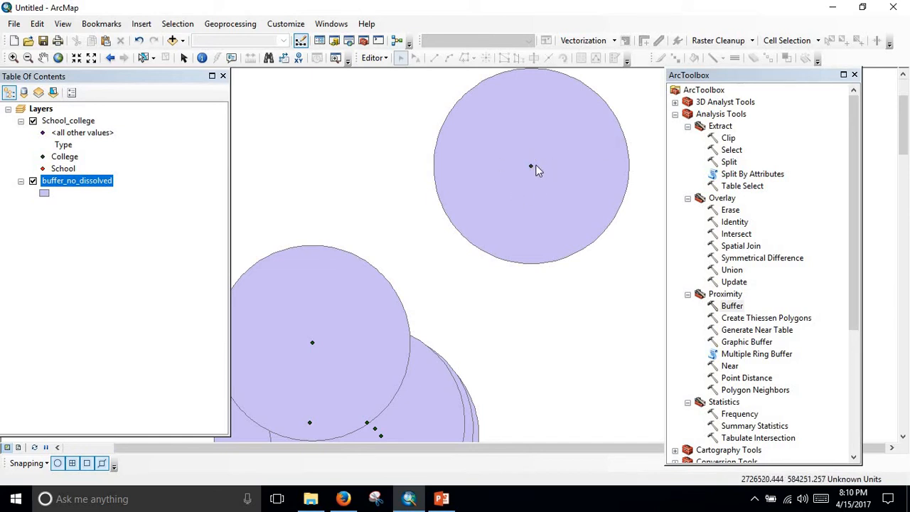
{"action": "scroll", "coordinate": [532, 189], "scroll_direction": "down", "scroll_amount": 1}
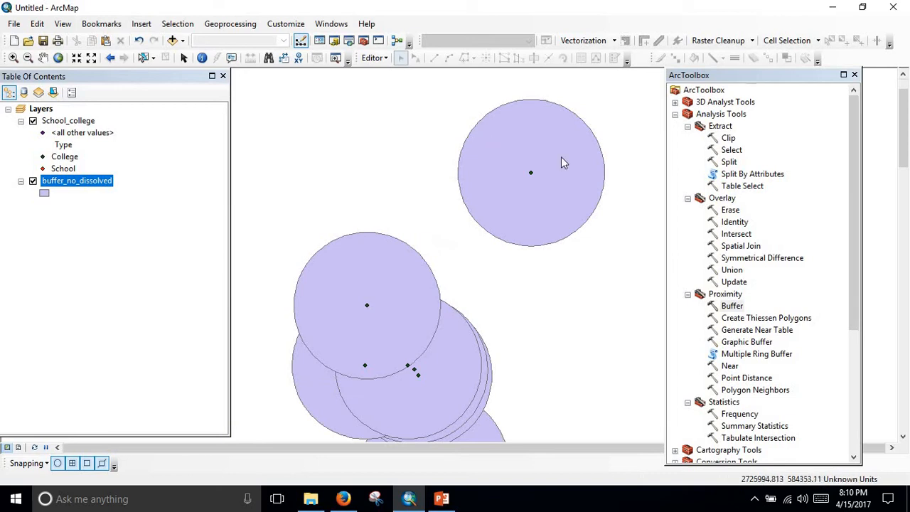
{"action": "scroll", "coordinate": [567, 192], "scroll_direction": "up", "scroll_amount": 1}
{"action": "scroll", "coordinate": [538, 245], "scroll_direction": "down", "scroll_amount": 2}
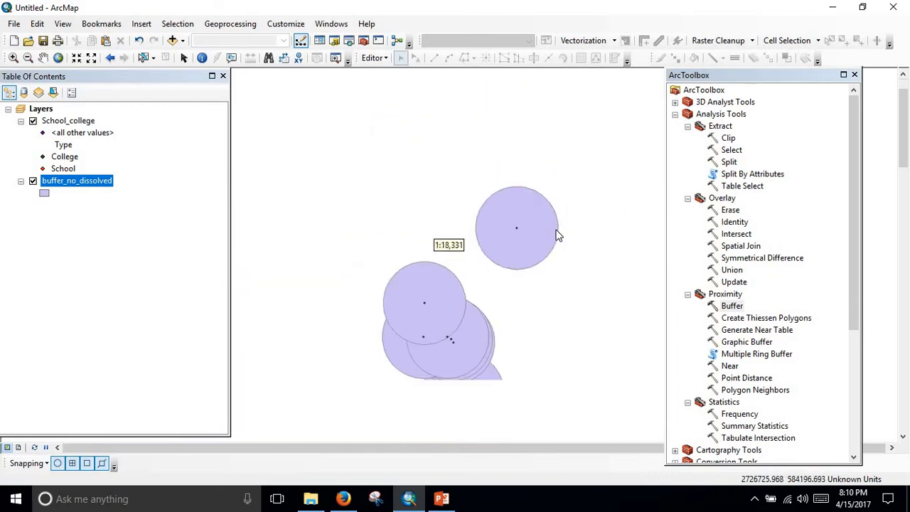
{"action": "left_click_drag", "start_coordinate": [524, 224], "coordinate": [560, 154]}
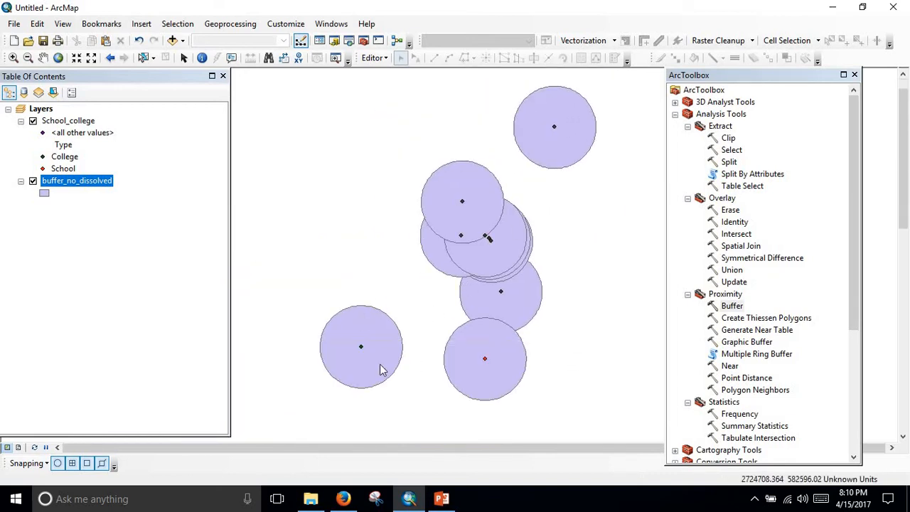
{"action": "scroll", "coordinate": [482, 243], "scroll_direction": "up", "scroll_amount": 1}
{"action": "scroll", "coordinate": [482, 243], "scroll_direction": "down", "scroll_amount": 2}
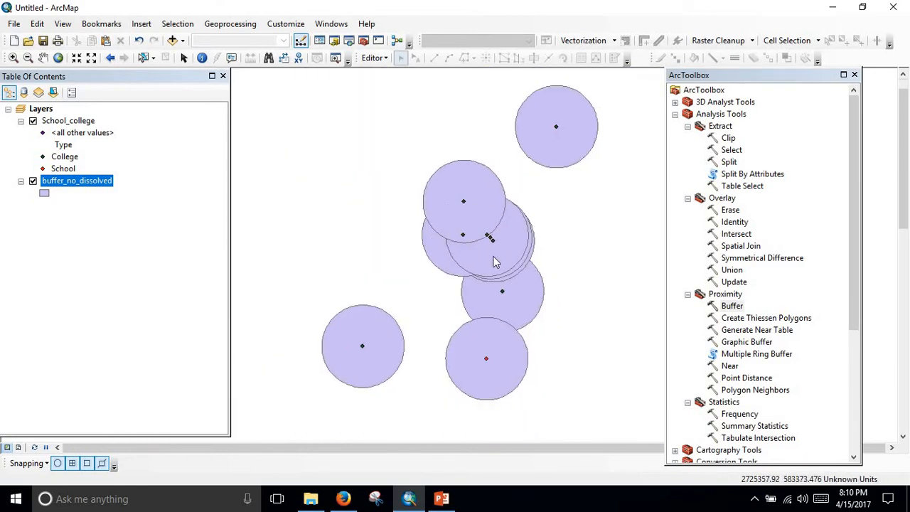
{"action": "scroll", "coordinate": [463, 251], "scroll_direction": "down", "scroll_amount": 1}
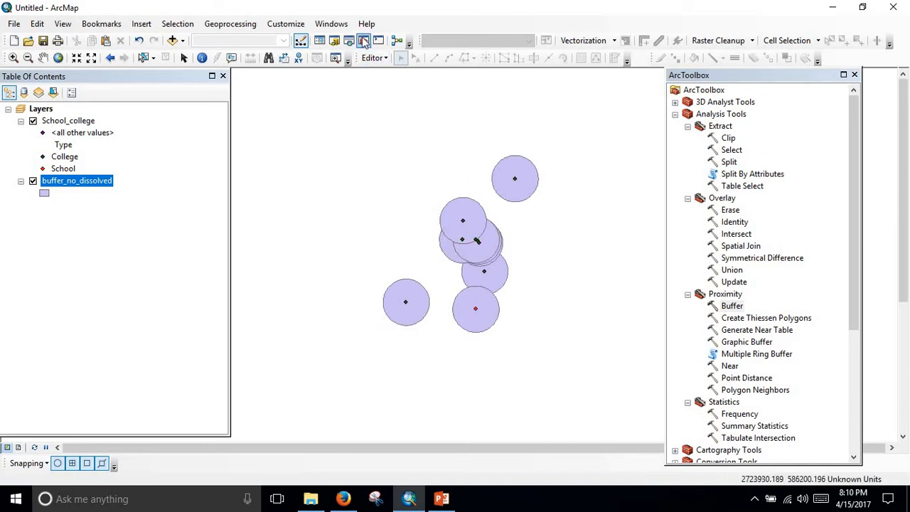
Start the Buffer tool again from the Proximity toolset and set School_college as its input features.
{"action": "left_click", "coordinate": [733, 306]}
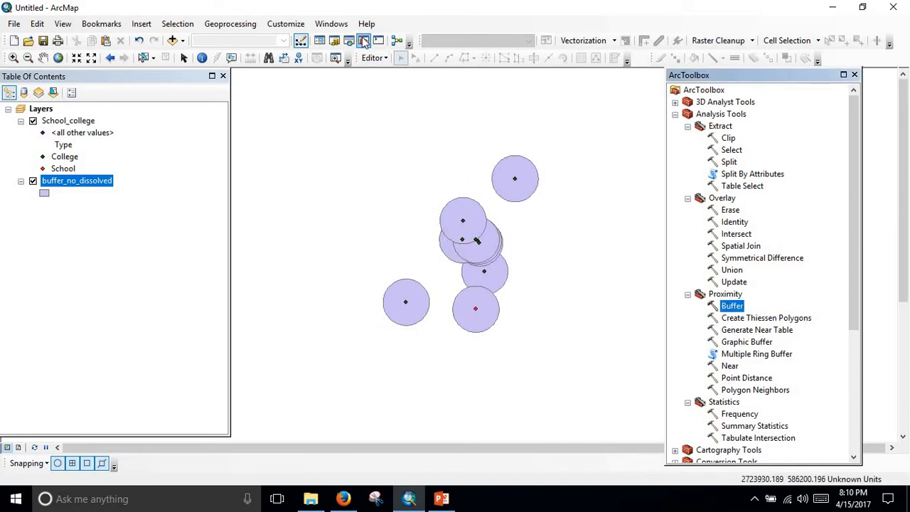
{"action": "double_click", "coordinate": [728, 306]}
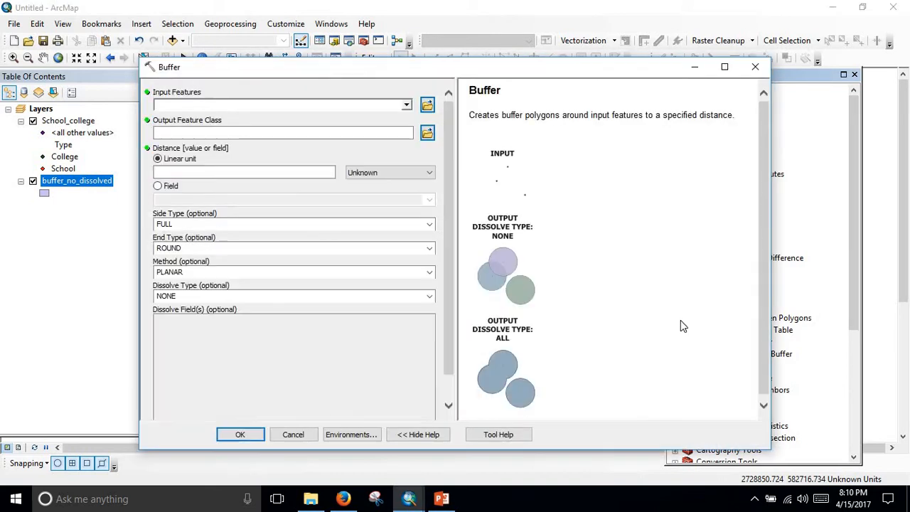
{"action": "left_click", "coordinate": [408, 105]}
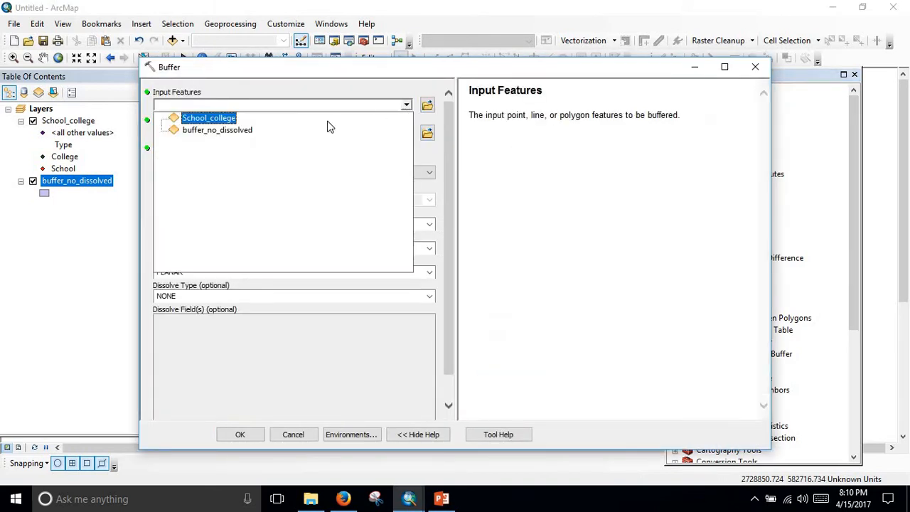
{"action": "left_click", "coordinate": [228, 117]}
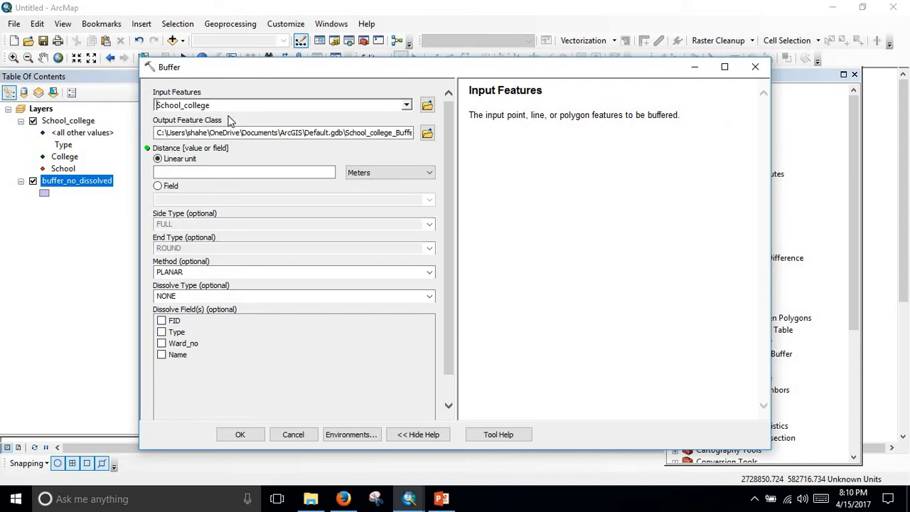
Set the second buffer's output to buffer_dissolved.shp in the Spatial Analysis folder, adapting the name of the existing undissolved buffer shapefile.
{"action": "left_click", "coordinate": [427, 134]}
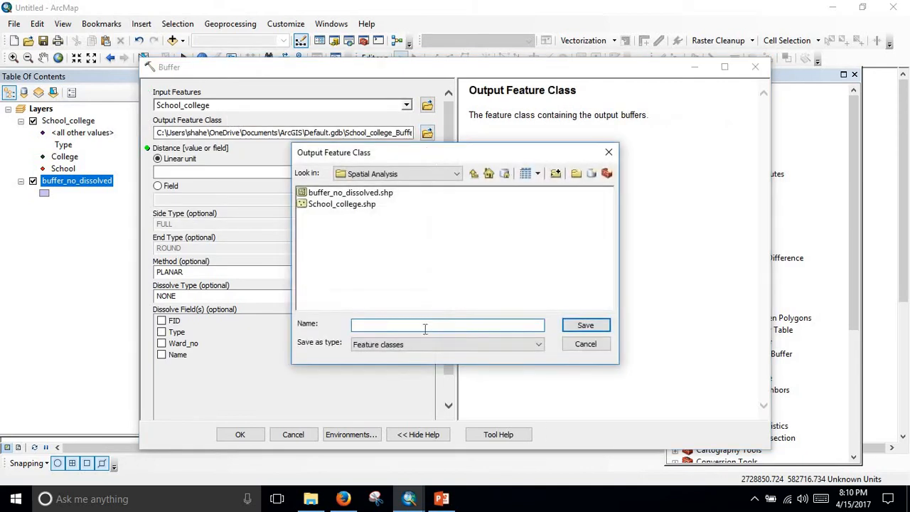
{"action": "left_click", "coordinate": [346, 205]}
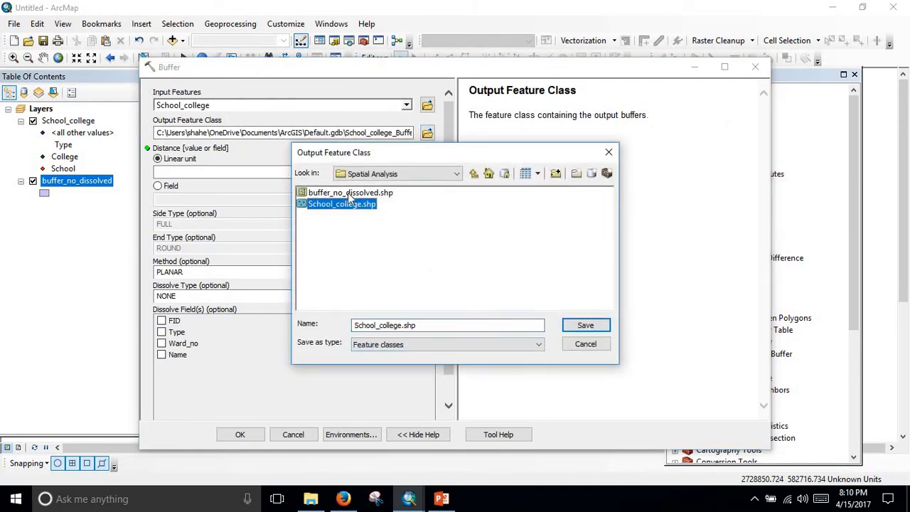
{"action": "left_click", "coordinate": [350, 194]}
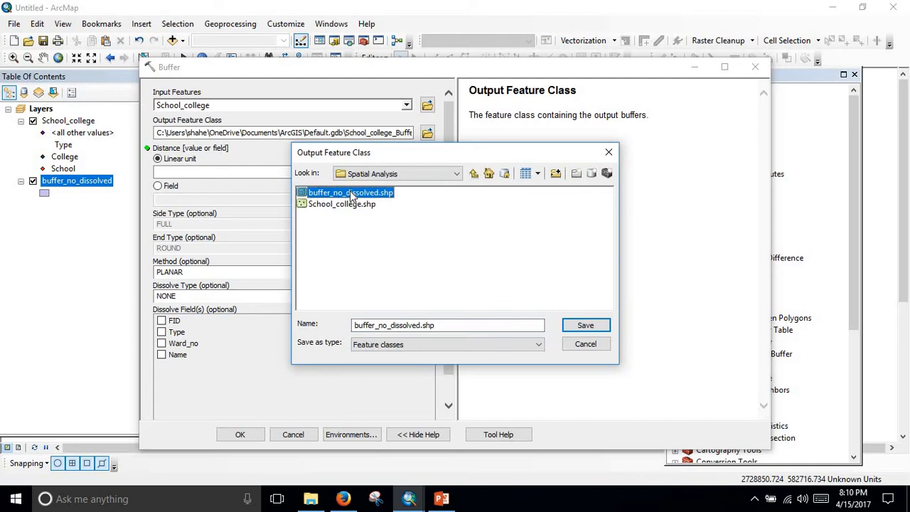
{"action": "left_click", "coordinate": [385, 325]}
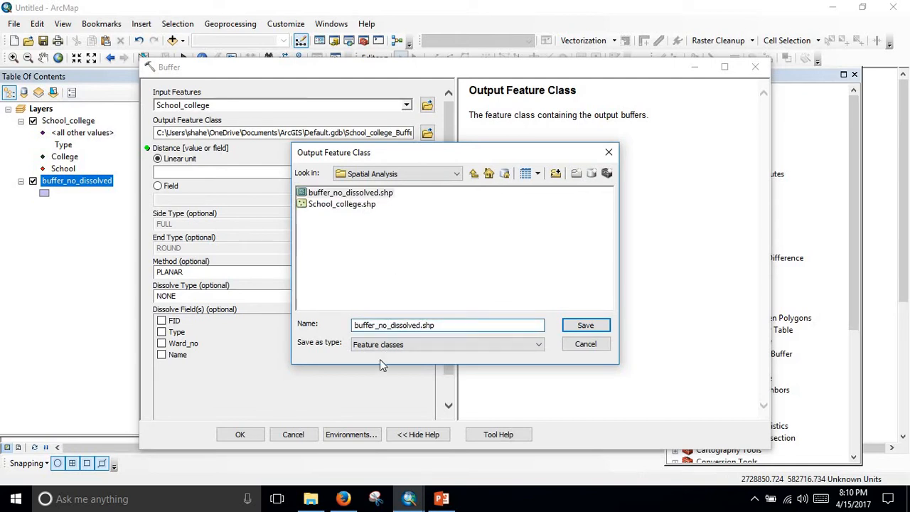
{"action": "key", "text": "BackSpace"}
{"action": "key", "text": "BackSpace"}
{"action": "key", "text": "BackSpace"}
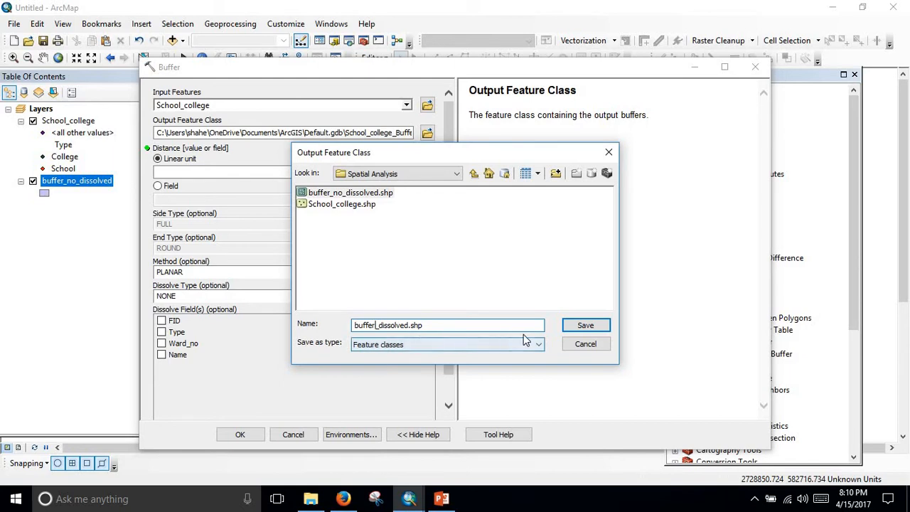
{"action": "left_click", "coordinate": [576, 325]}
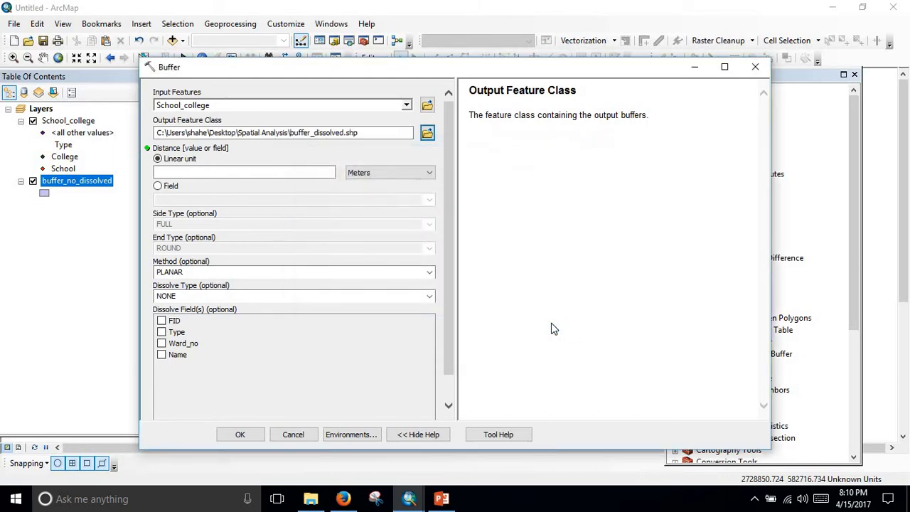
Set the linear buffer distance to 400 meters, choose dissolve type ALL, and run the Buffer tool.
{"action": "left_click", "coordinate": [271, 175]}
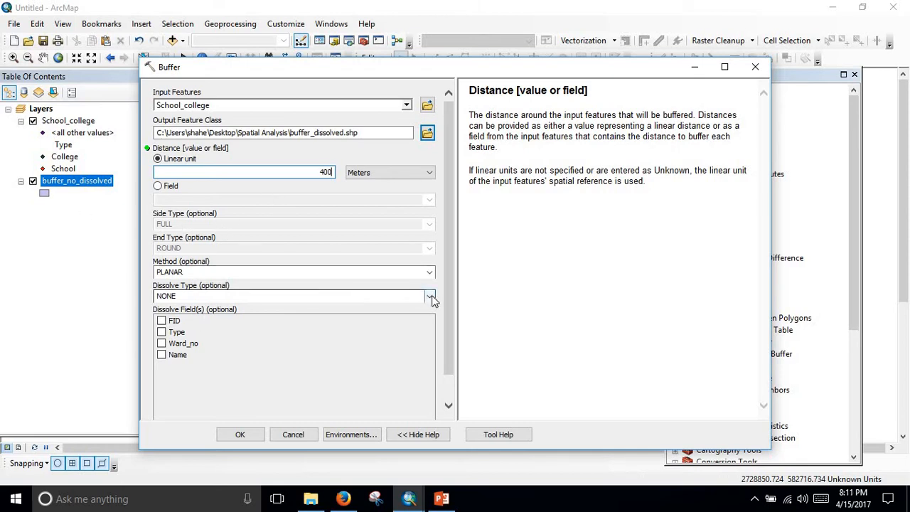
{"action": "left_click", "coordinate": [430, 296]}
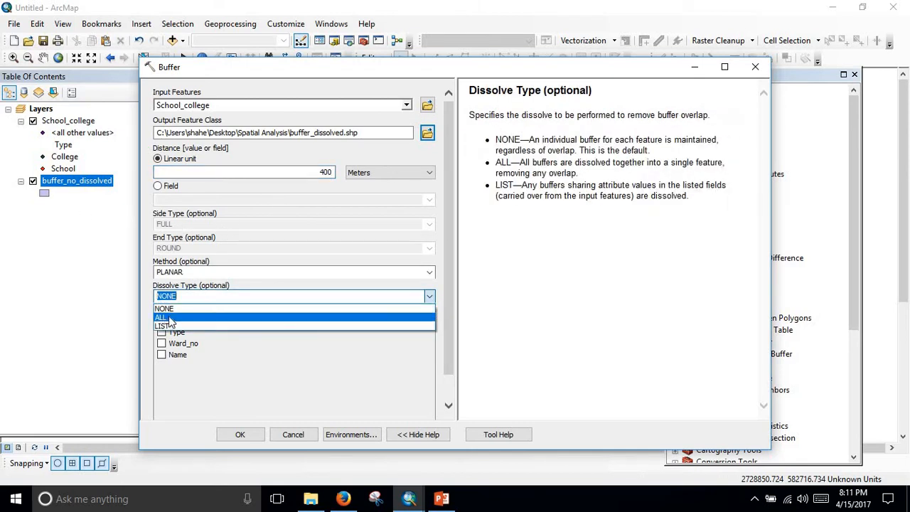
{"action": "left_click", "coordinate": [294, 308]}
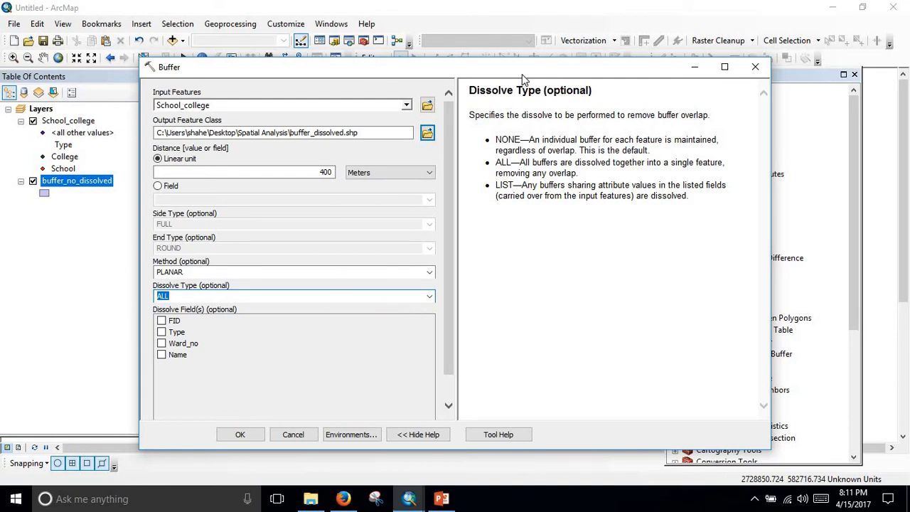
{"action": "left_click_drag", "start_coordinate": [526, 74], "coordinate": [616, 52]}
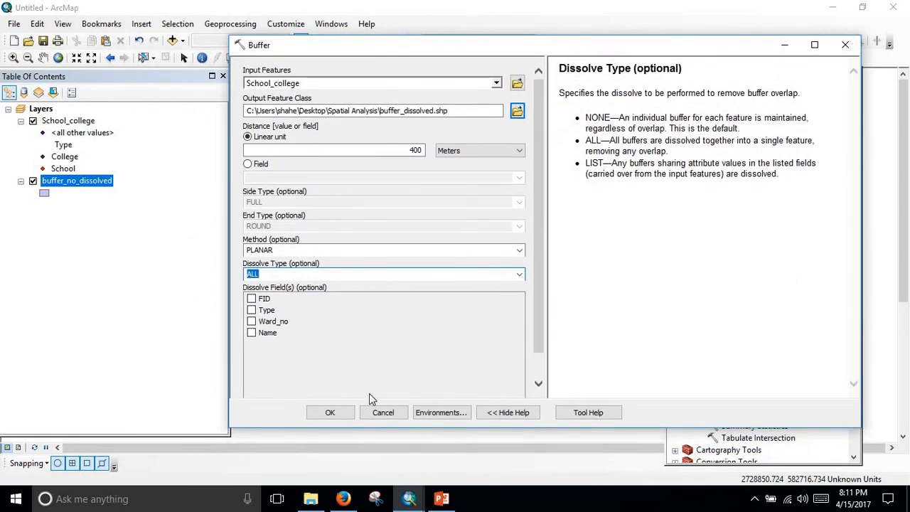
{"action": "left_click", "coordinate": [330, 414]}
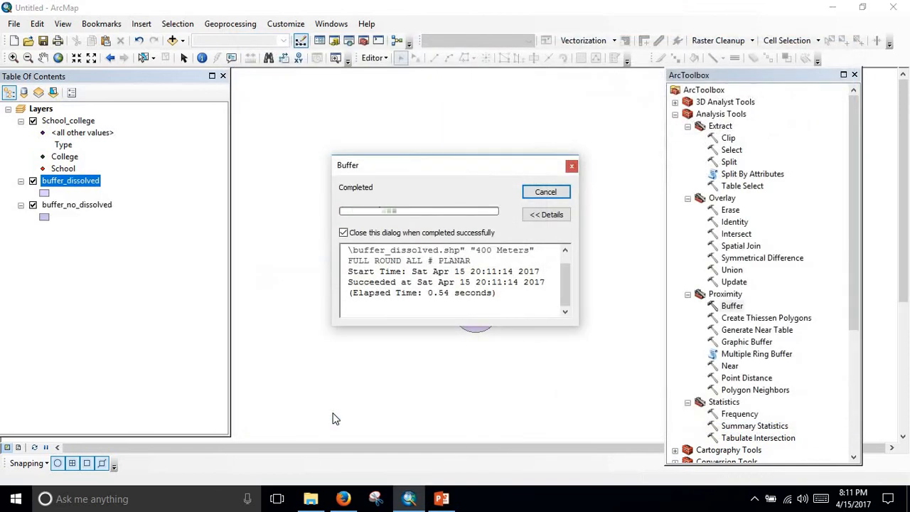
Hide the buffer_no_dissolved layer and examine the merged outline of the dissolved buffers around the clustered points.
{"action": "left_click", "coordinate": [33, 205]}
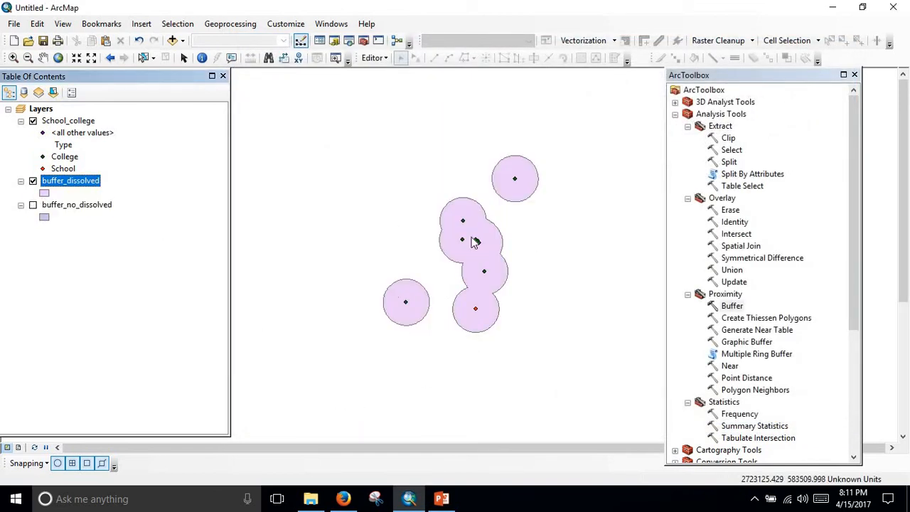
{"action": "scroll", "coordinate": [478, 247], "scroll_direction": "up", "scroll_amount": 2}
{"action": "scroll", "coordinate": [486, 257], "scroll_direction": "down", "scroll_amount": 1}
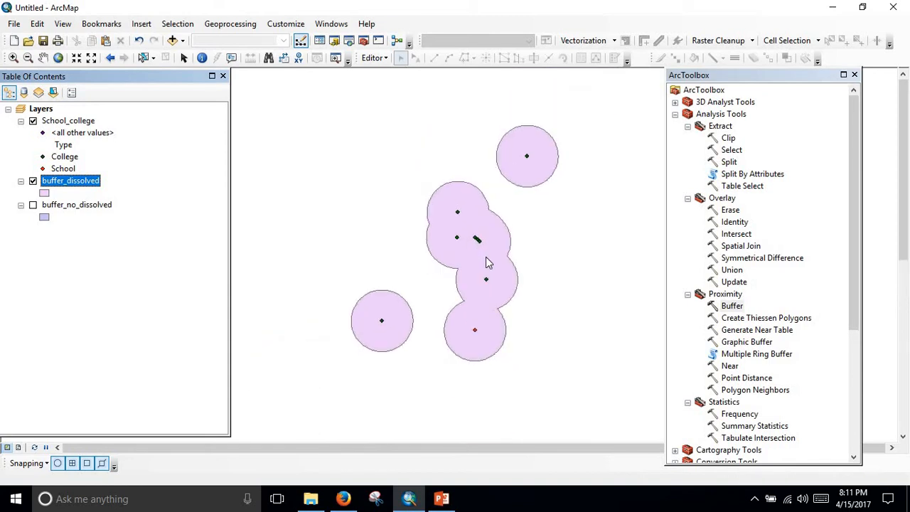
{"action": "scroll", "coordinate": [489, 257], "scroll_direction": "down", "scroll_amount": 1}
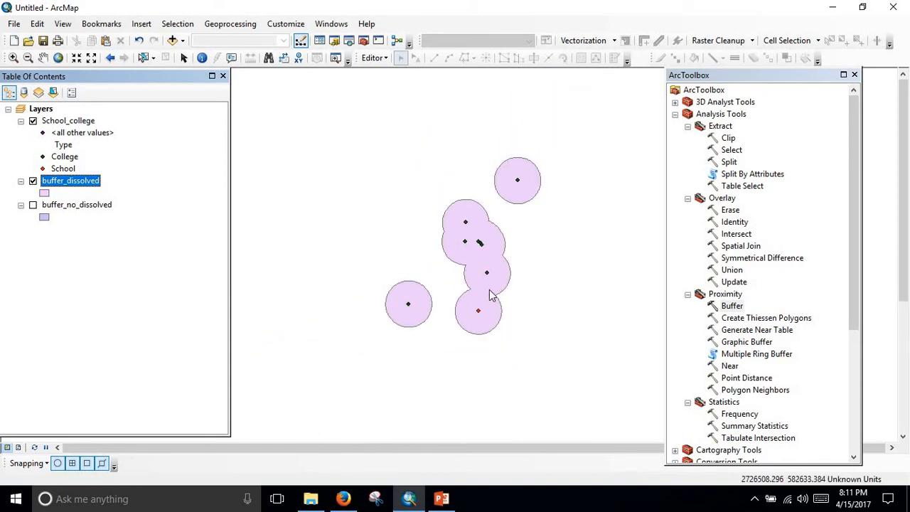
{"action": "scroll", "coordinate": [489, 296], "scroll_direction": "up", "scroll_amount": 1}
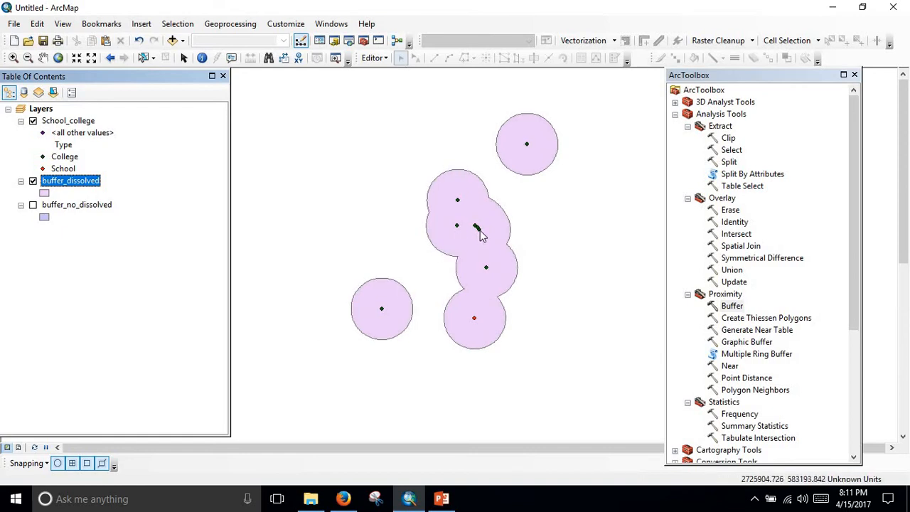
{"action": "scroll", "coordinate": [454, 278], "scroll_direction": "up", "scroll_amount": 2}
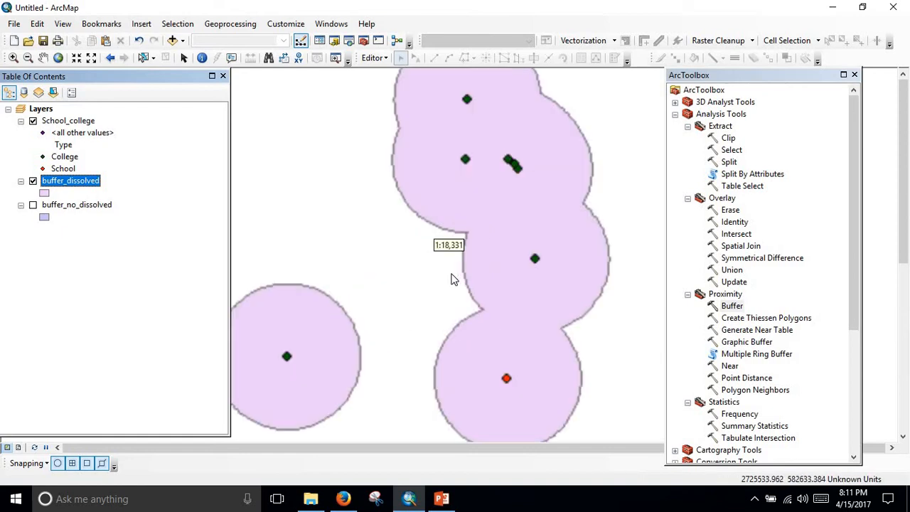
{"action": "scroll", "coordinate": [454, 279], "scroll_direction": "down", "scroll_amount": 2}
{"action": "scroll", "coordinate": [490, 236], "scroll_direction": "up", "scroll_amount": 1}
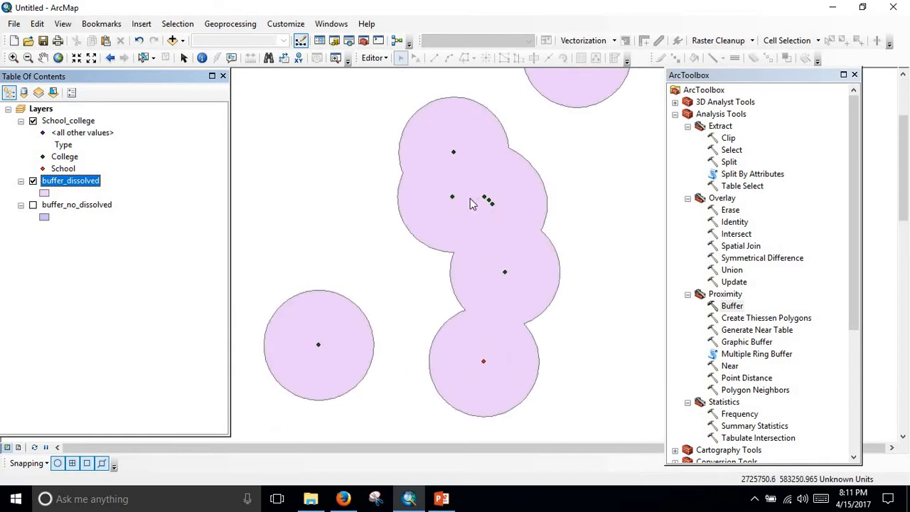
Alternate the visibility of buffer_dissolved and buffer_no_dissolved to compare them, leaving only buffer_no_dissolved displayed with the points.
{"action": "left_click", "coordinate": [40, 206], "text": "ctrl"}
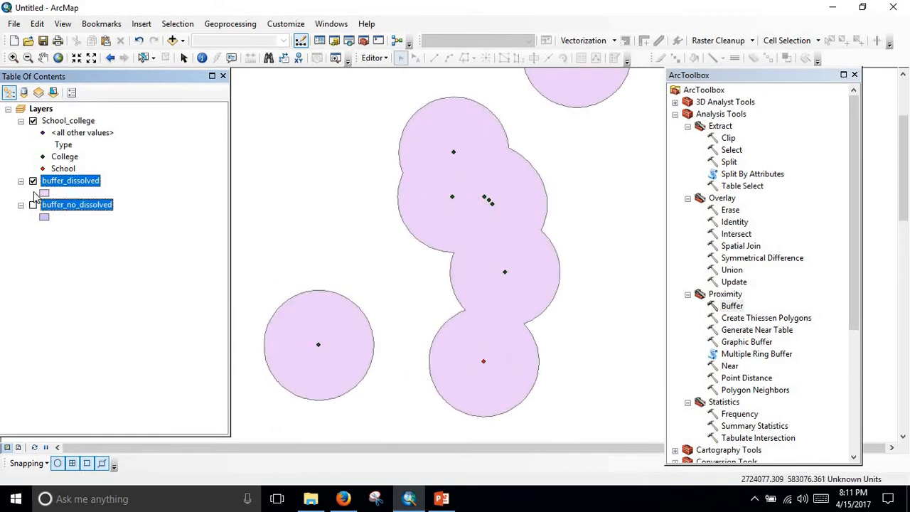
{"action": "left_click", "coordinate": [34, 204]}
{"action": "left_click", "coordinate": [33, 181]}
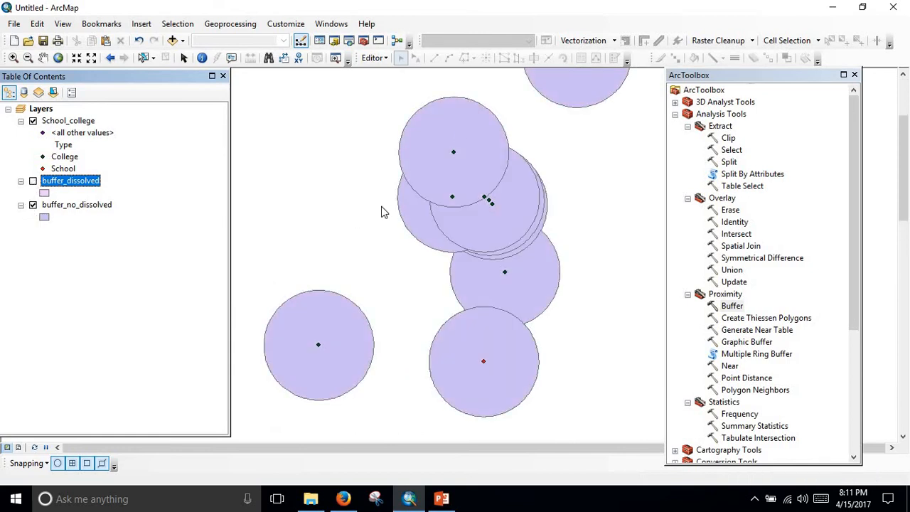
{"action": "scroll", "coordinate": [467, 244], "scroll_direction": "up", "scroll_amount": 2}
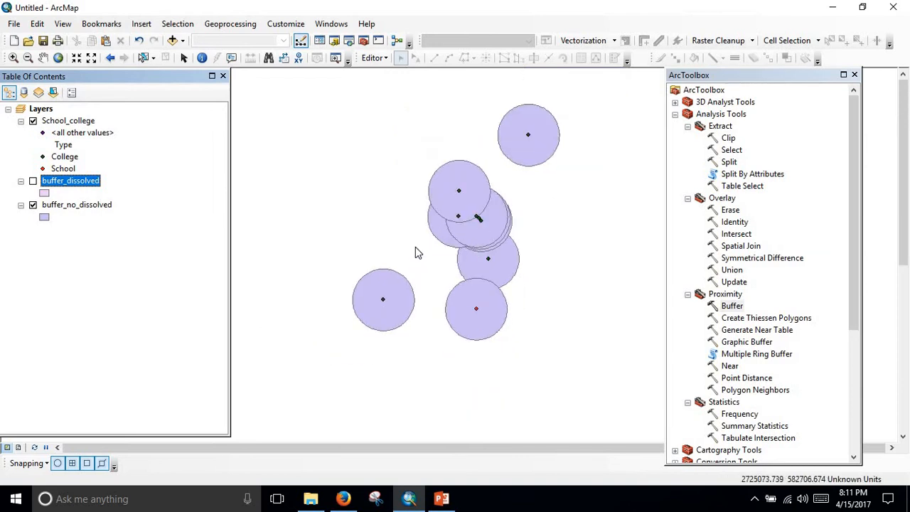
{"action": "left_click", "coordinate": [33, 182]}
{"action": "left_click", "coordinate": [32, 205]}
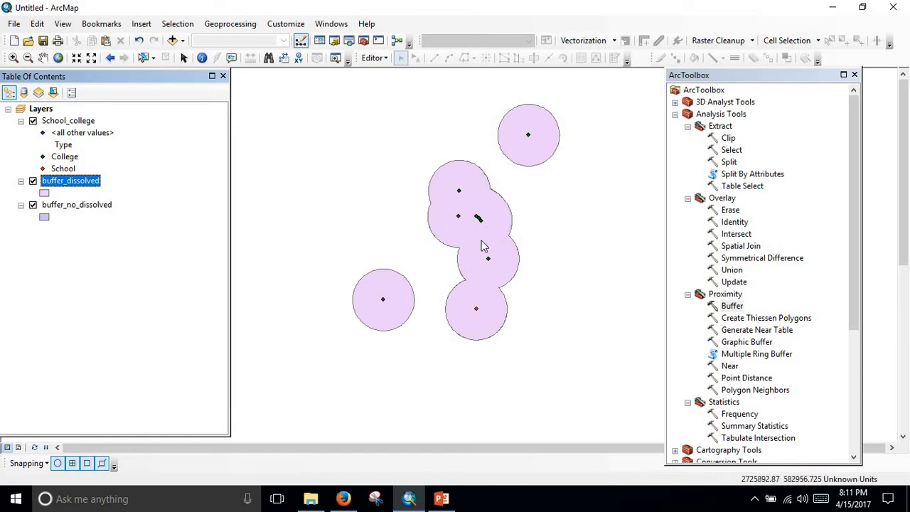
{"action": "left_click", "coordinate": [33, 181]}
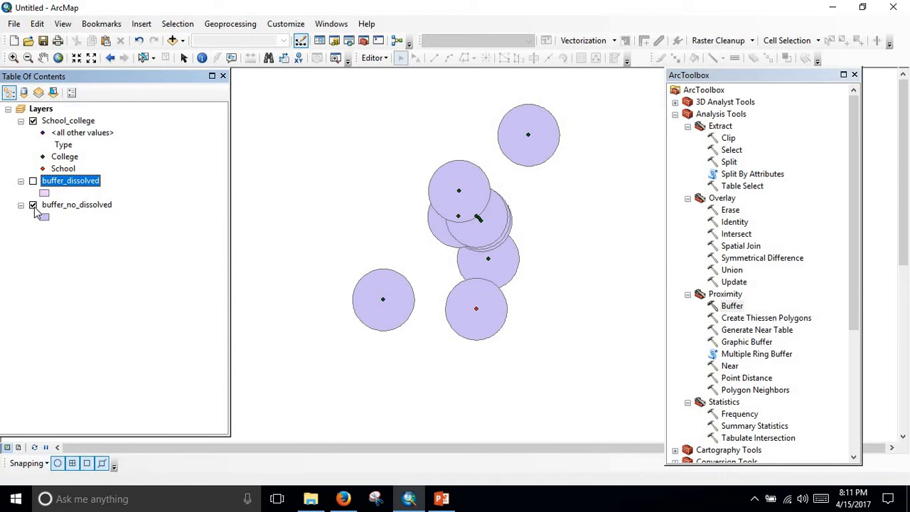
{"action": "left_click", "coordinate": [33, 205]}
{"action": "left_click", "coordinate": [32, 181]}
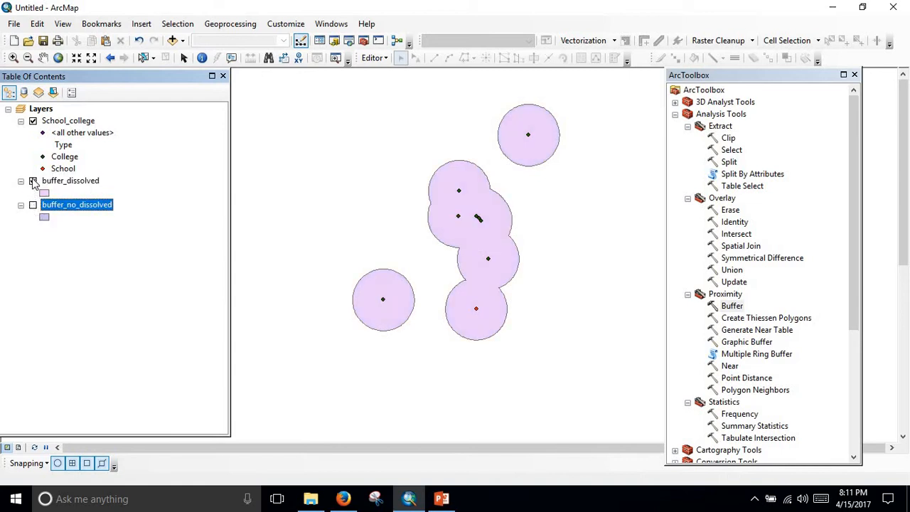
{"action": "left_click", "coordinate": [33, 181]}
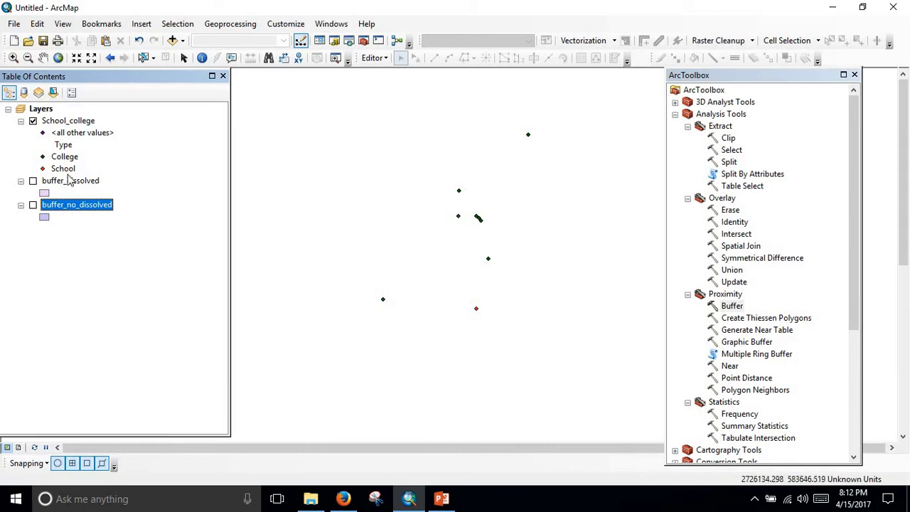
{"action": "left_click", "coordinate": [33, 204]}
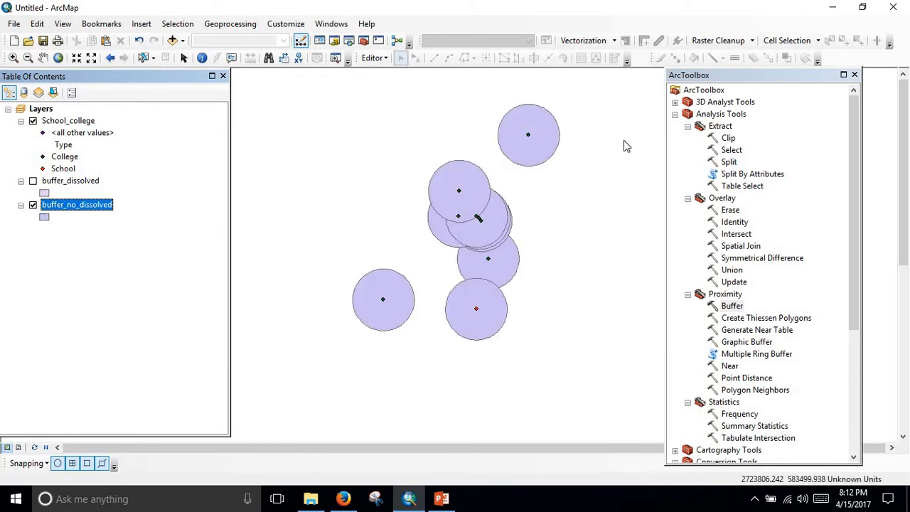
Examine the equal-radius undissolved buffers around the individual school and college points, including the isolated college buffer.
{"action": "scroll", "coordinate": [567, 123], "scroll_direction": "up", "scroll_amount": 1}
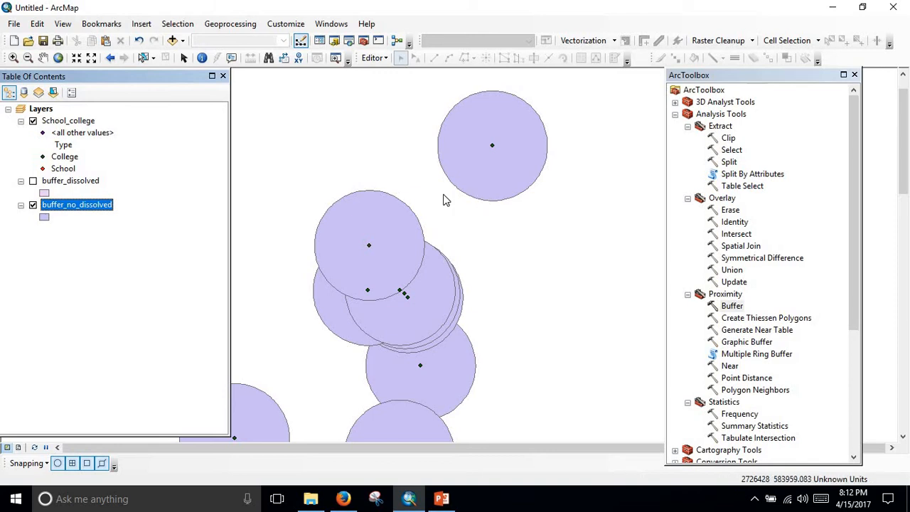
{"action": "scroll", "coordinate": [394, 244], "scroll_direction": "up", "scroll_amount": 2}
{"action": "left_click_drag", "start_coordinate": [405, 247], "coordinate": [465, 204]}
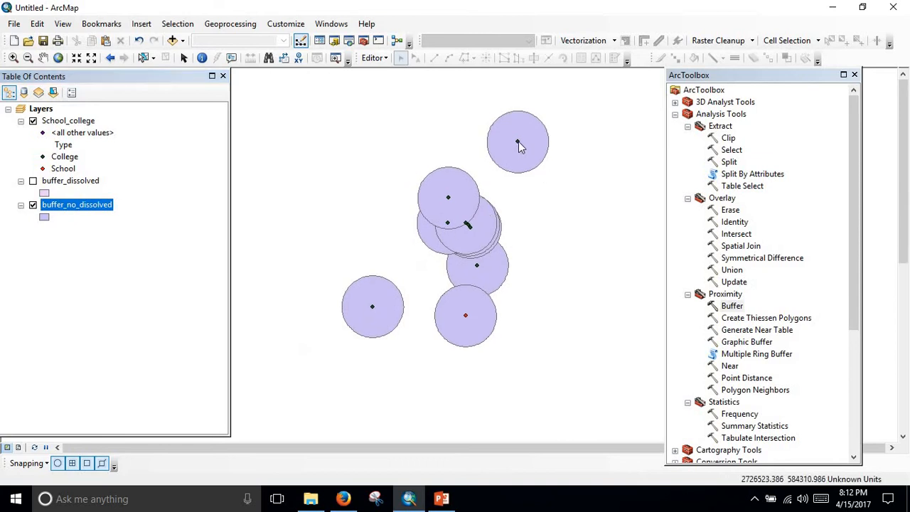
{"action": "scroll", "coordinate": [516, 152], "scroll_direction": "down", "scroll_amount": 1}
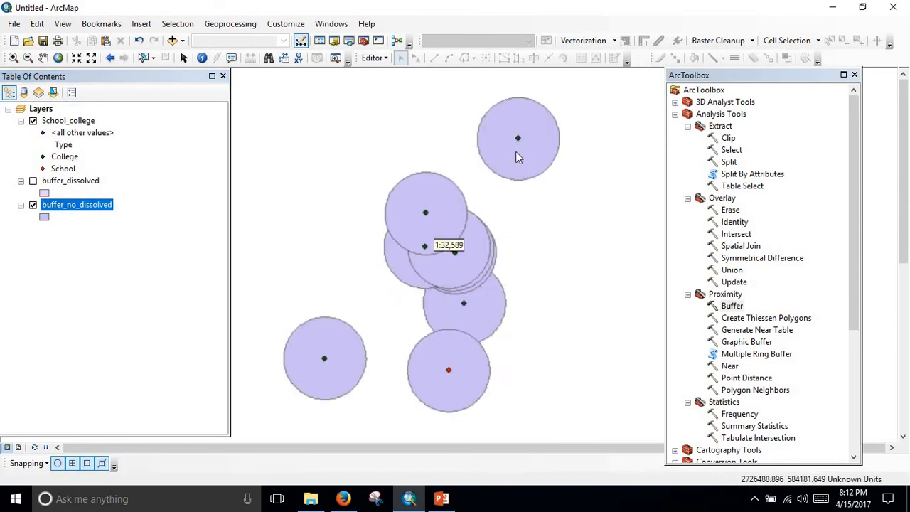
{"action": "scroll", "coordinate": [515, 151], "scroll_direction": "down", "scroll_amount": 1}
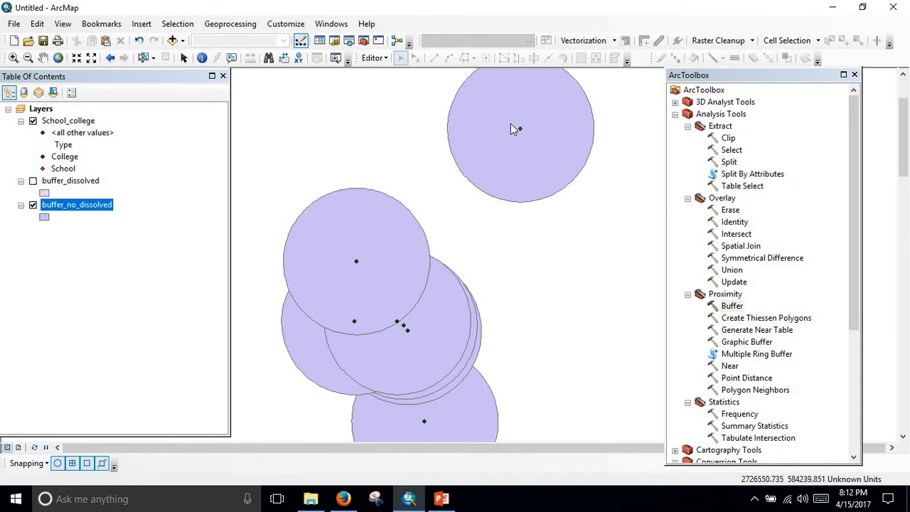
{"action": "scroll", "coordinate": [534, 198], "scroll_direction": "up", "scroll_amount": 1}
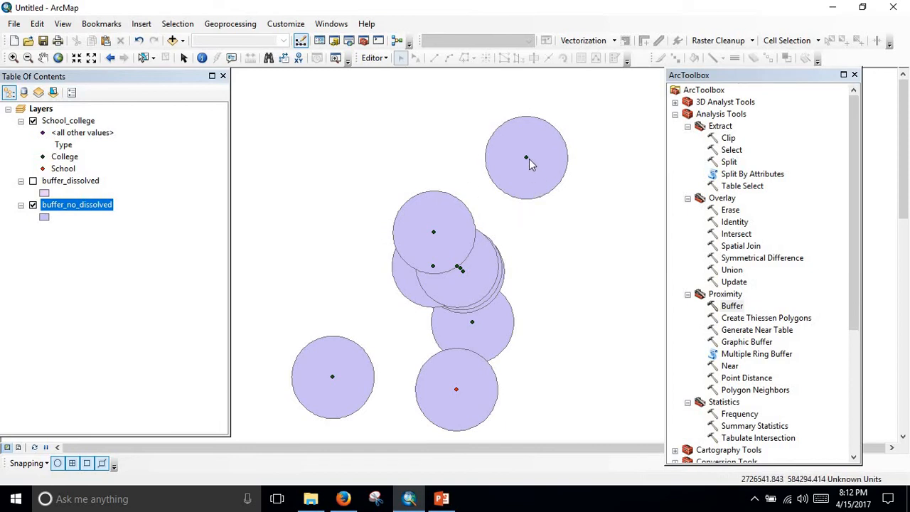
{"action": "scroll", "coordinate": [503, 189], "scroll_direction": "up", "scroll_amount": 1}
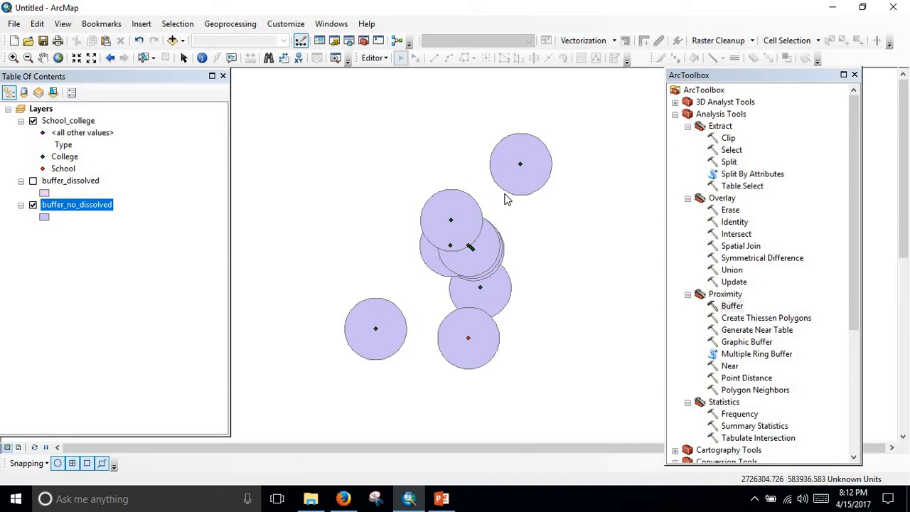
Hide the buffer_no_dissolved layer and open the School_college attribute table, widened to show all its columns.
{"action": "right_click", "coordinate": [80, 122]}
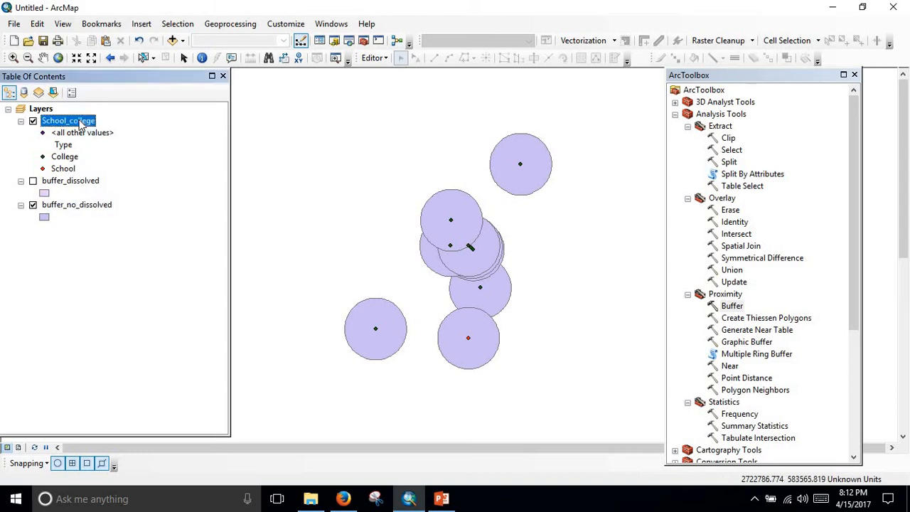
{"action": "left_click", "coordinate": [186, 109]}
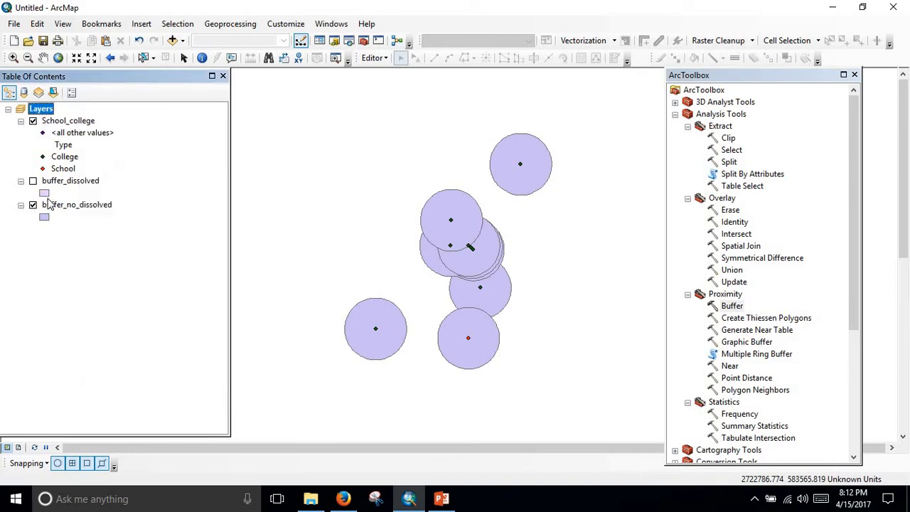
{"action": "left_click", "coordinate": [33, 205]}
{"action": "right_click", "coordinate": [62, 122]}
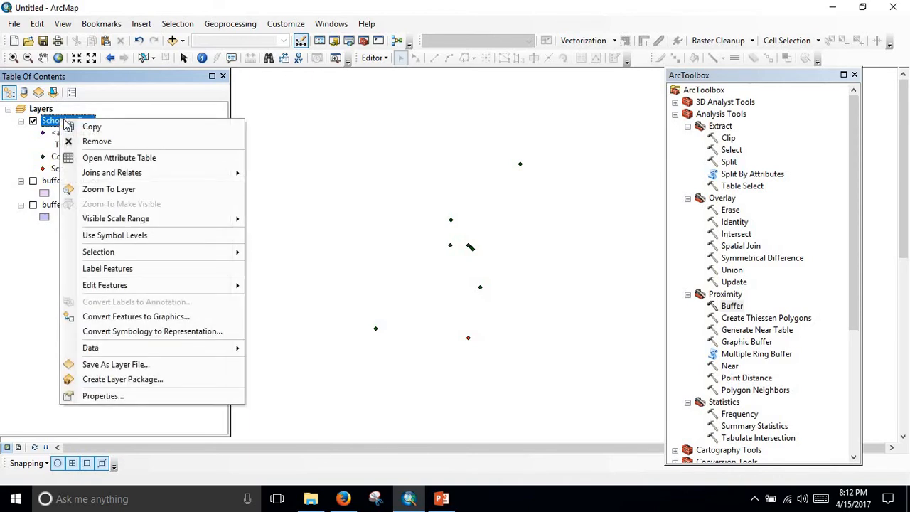
{"action": "left_click", "coordinate": [119, 157]}
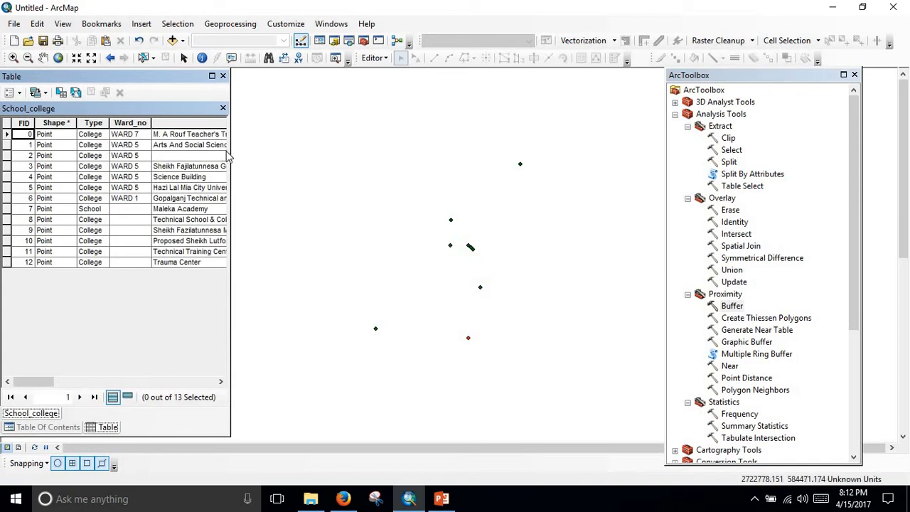
{"action": "left_click_drag", "start_coordinate": [231, 151], "coordinate": [461, 170]}
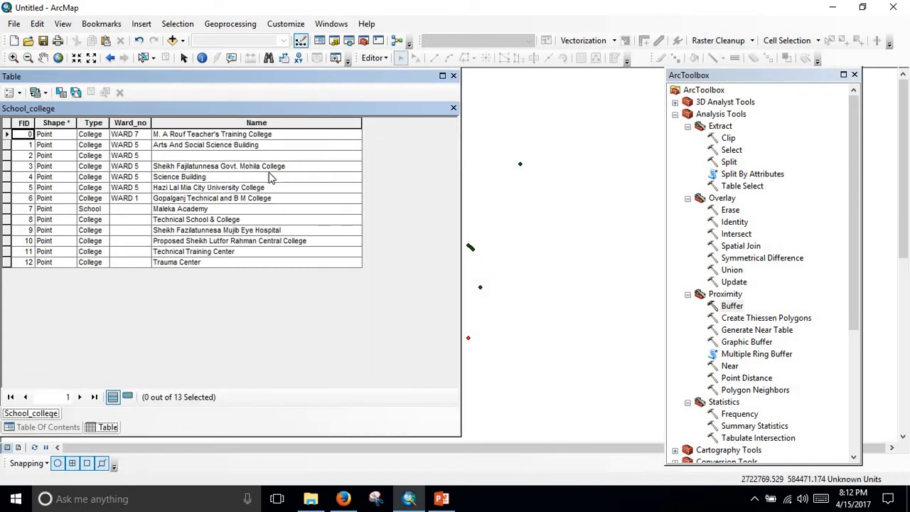
Add a Short Integer field named Buffer_distance with precision 5 to School_college, accepting the shortened name Buffer_dis.
{"action": "left_click", "coordinate": [8, 93]}
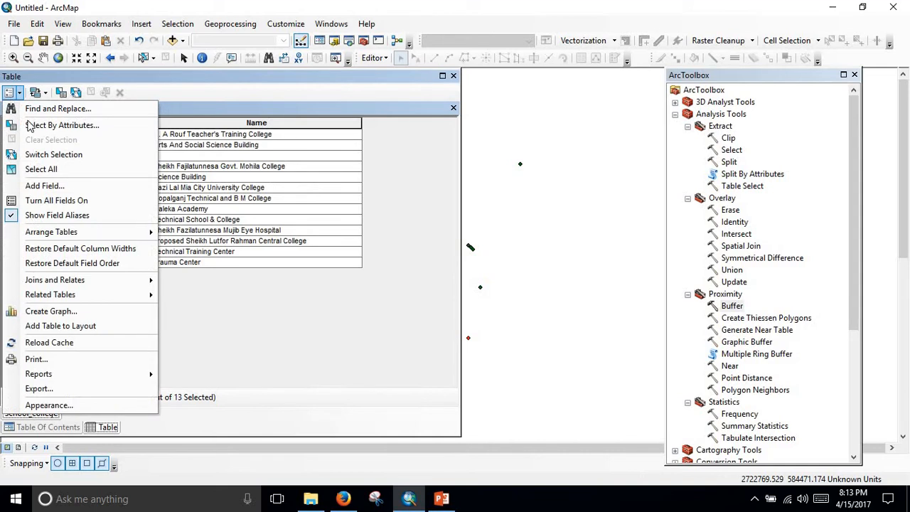
{"action": "left_click", "coordinate": [52, 186]}
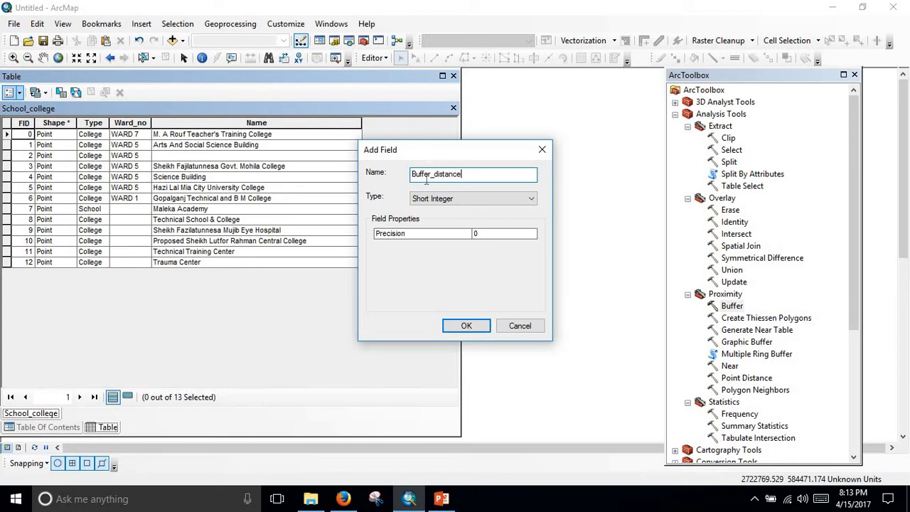
{"action": "left_click", "coordinate": [480, 233]}
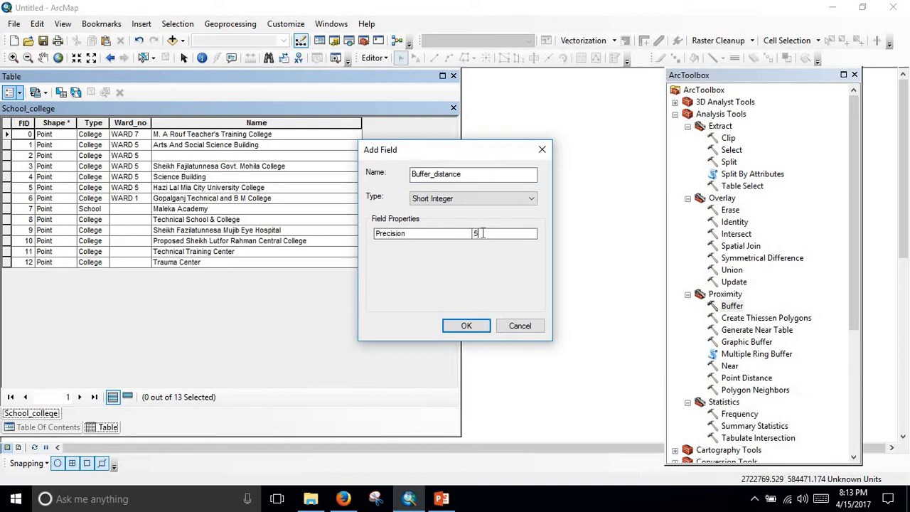
{"action": "type", "text": "5"}
{"action": "left_click", "coordinate": [468, 327]}
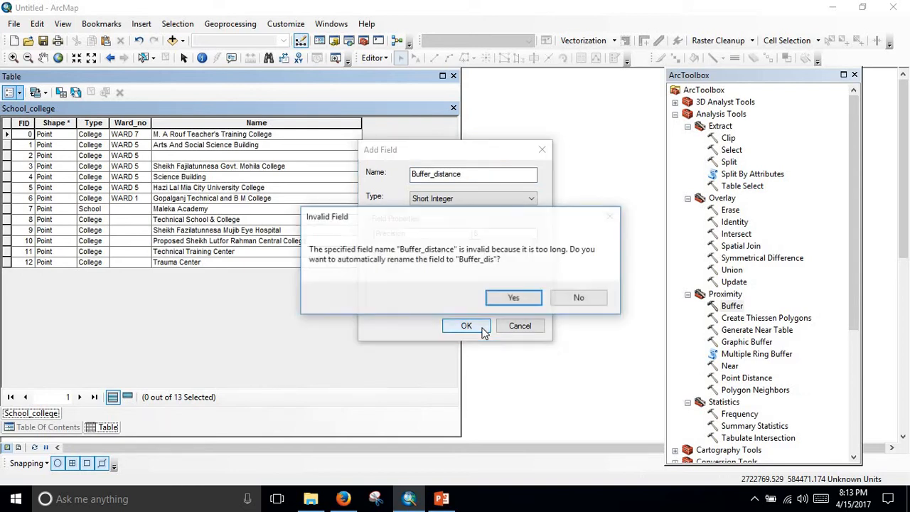
{"action": "left_click", "coordinate": [512, 299]}
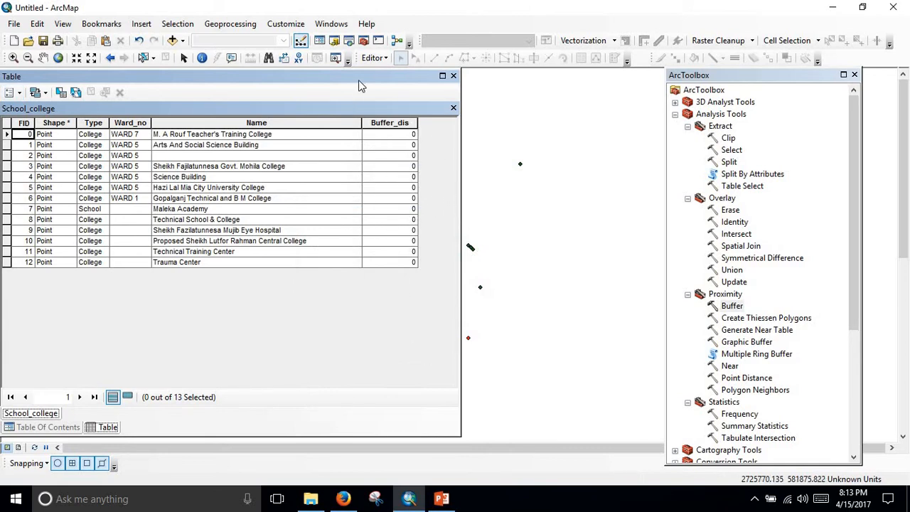
Start an edit session and continue past the spatial reference warnings.
{"action": "left_click", "coordinate": [374, 59]}
{"action": "left_click", "coordinate": [390, 73]}
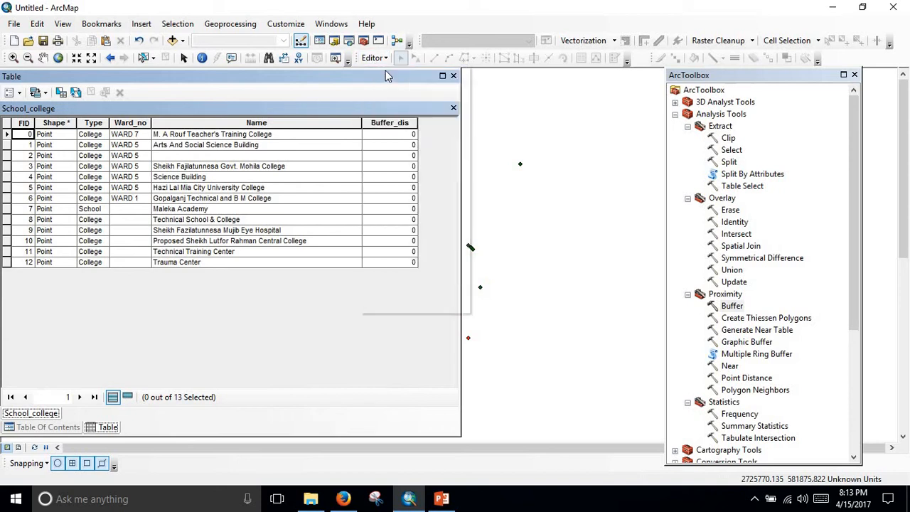
{"action": "left_click", "coordinate": [379, 150]}
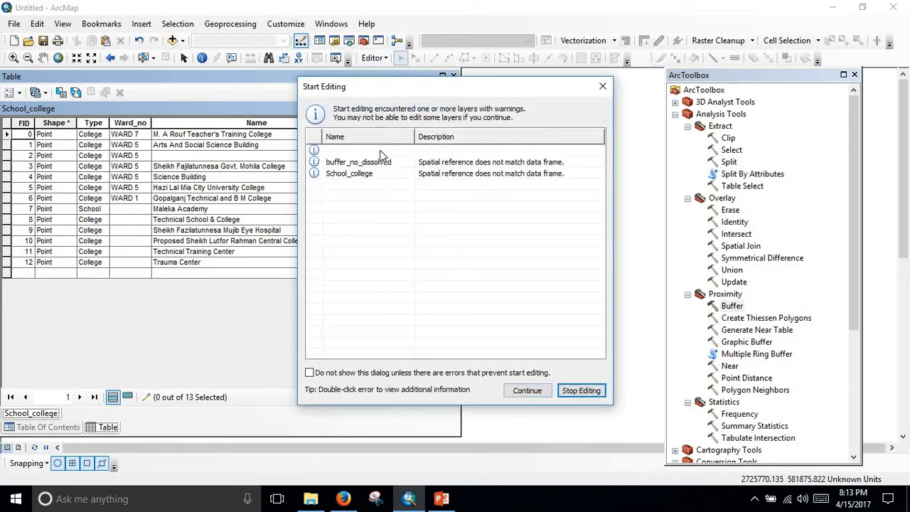
{"action": "left_click", "coordinate": [528, 395]}
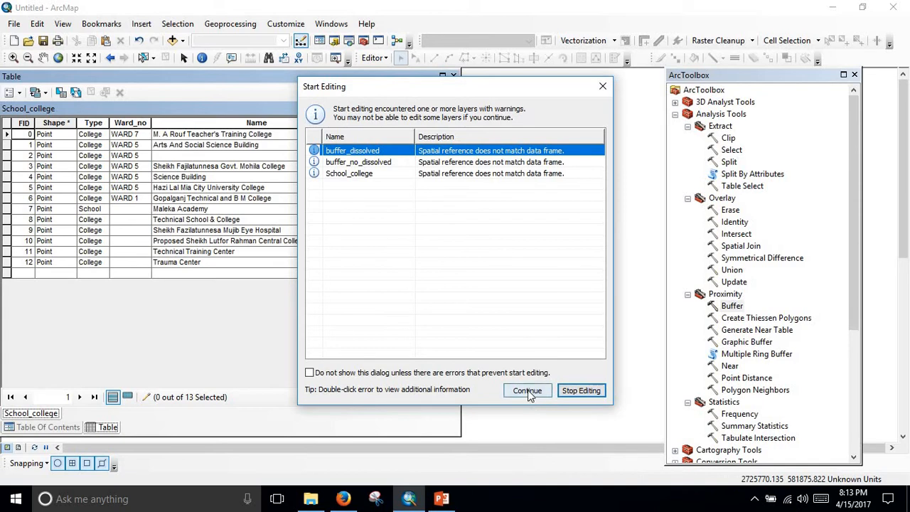
Enter Buffer_dis values 200, 200, 300 and 150 for the School_college records with FID 0 to 3.
{"action": "left_click", "coordinate": [411, 135]}
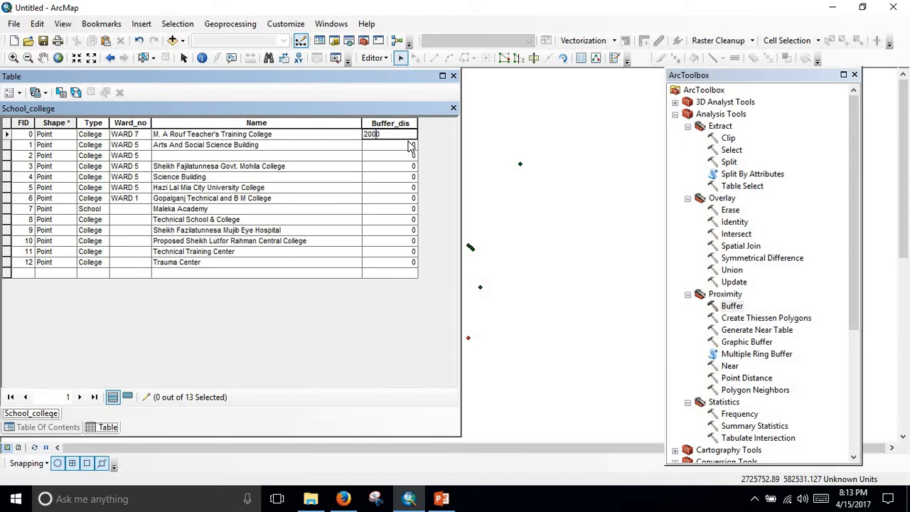
{"action": "type", "text": "2000"}
{"action": "key", "text": "Return"}
{"action": "key", "text": "BackSpace"}
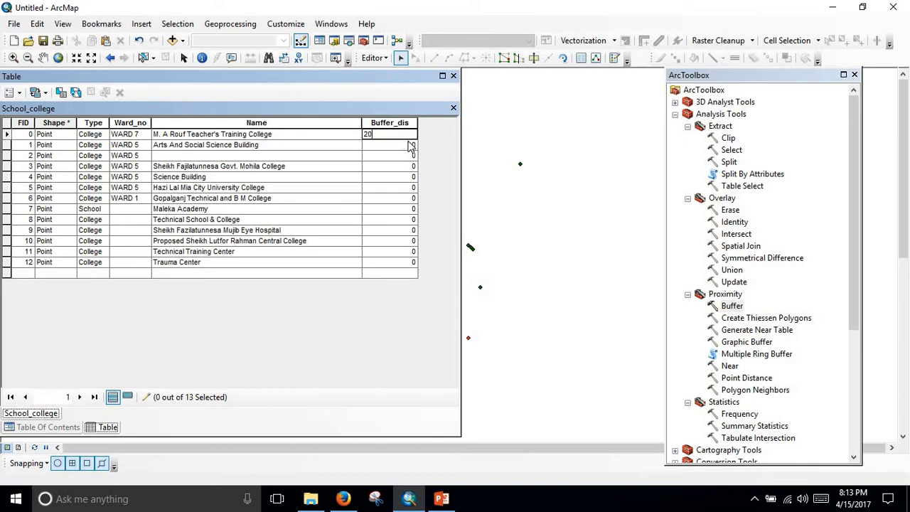
{"action": "key", "text": "Return"}
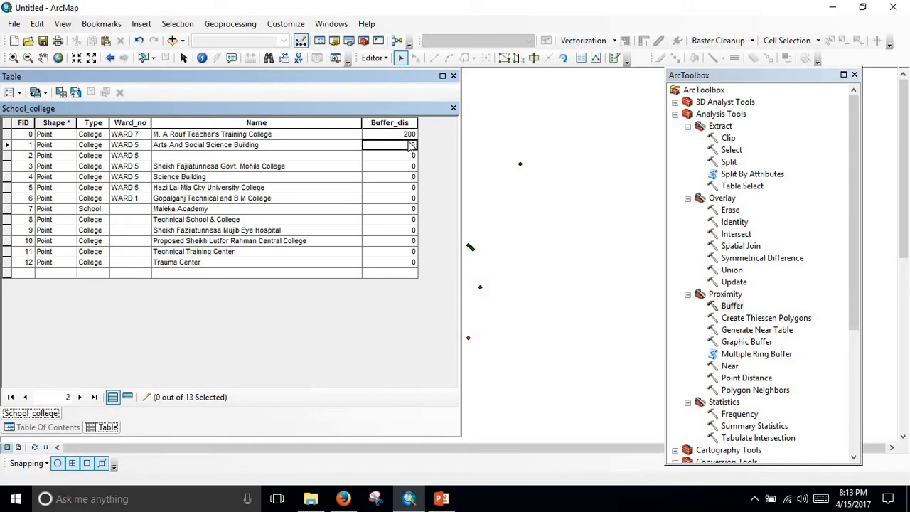
{"action": "type", "text": "200"}
{"action": "key", "text": "Return"}
{"action": "type", "text": "300"}
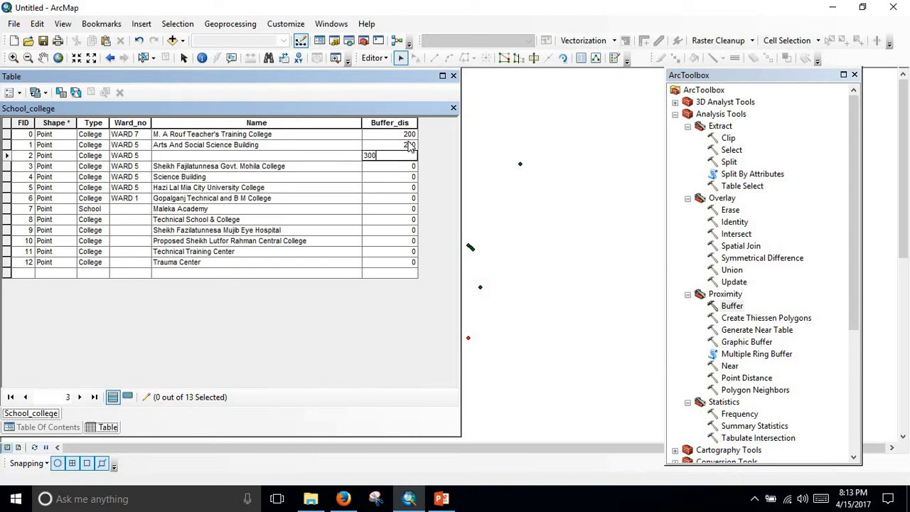
{"action": "key", "text": "Return"}
{"action": "type", "text": "15"}
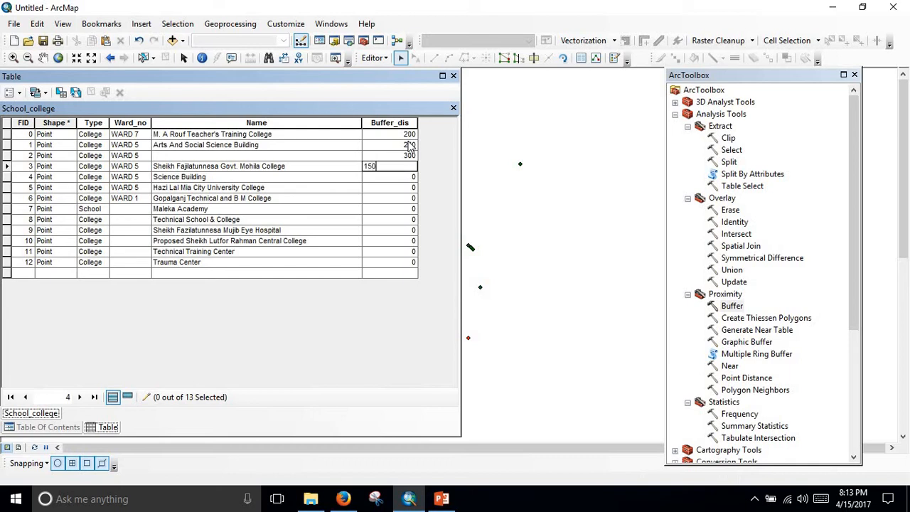
{"action": "key", "text": "Return"}
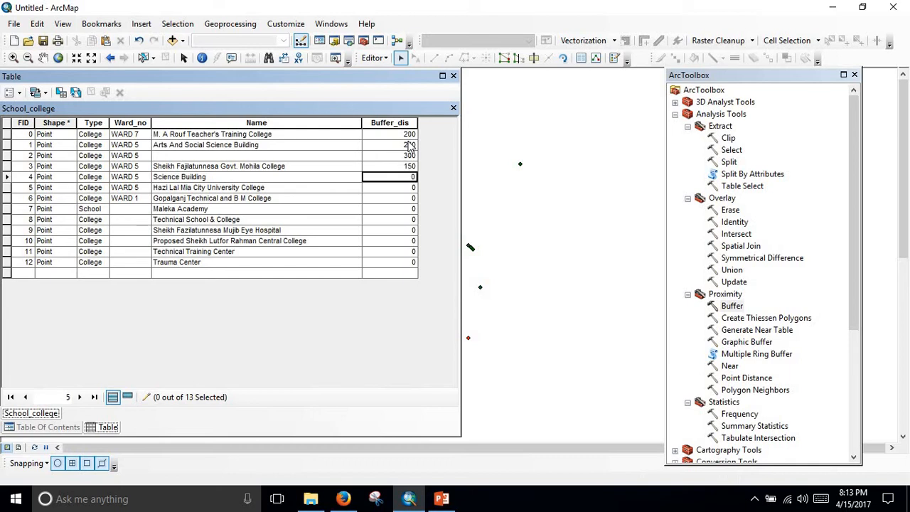
Enter Buffer_dis values 400, 800, 500, 350 and 200 for the records with FID 4 to 8.
{"action": "type", "text": "400"}
{"action": "key", "text": "Return"}
{"action": "type", "text": "800"}
{"action": "key", "text": "Return"}
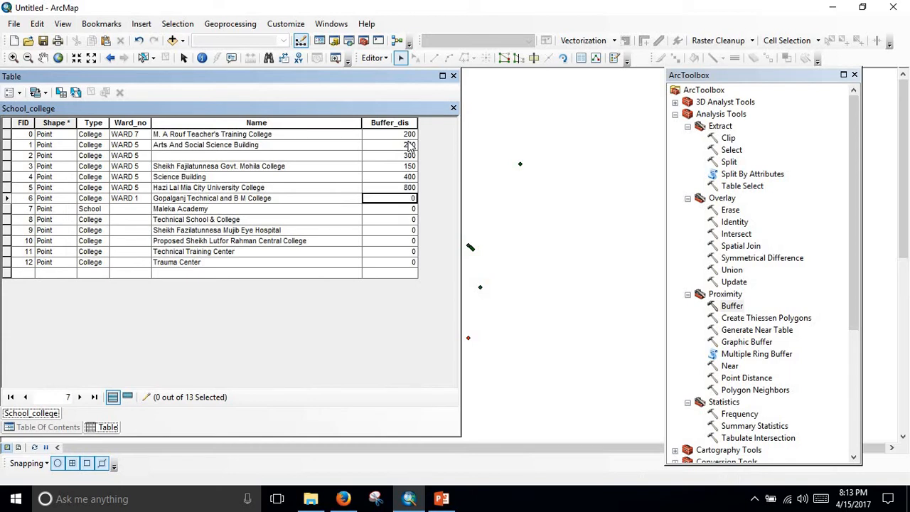
{"action": "type", "text": "500"}
{"action": "key", "text": "Return"}
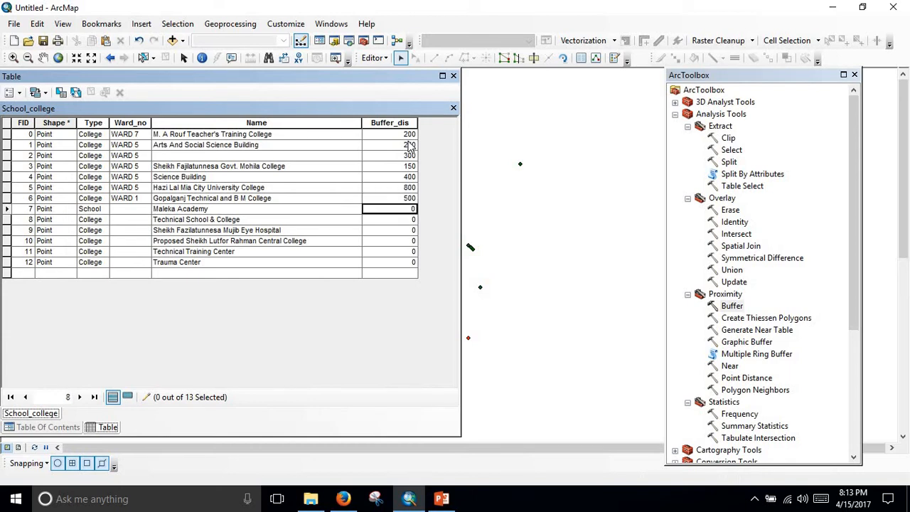
{"action": "type", "text": "350"}
{"action": "key", "text": "Return"}
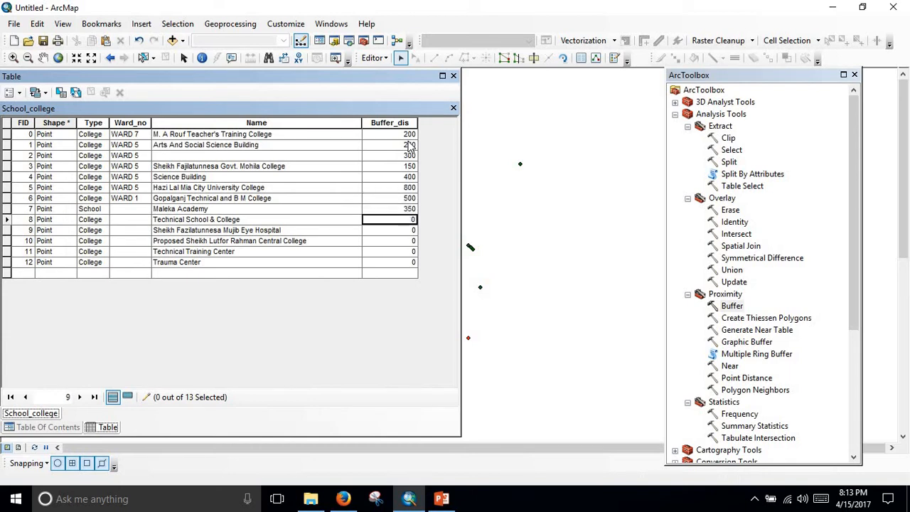
{"action": "type", "text": "200"}
{"action": "key", "text": "Return"}
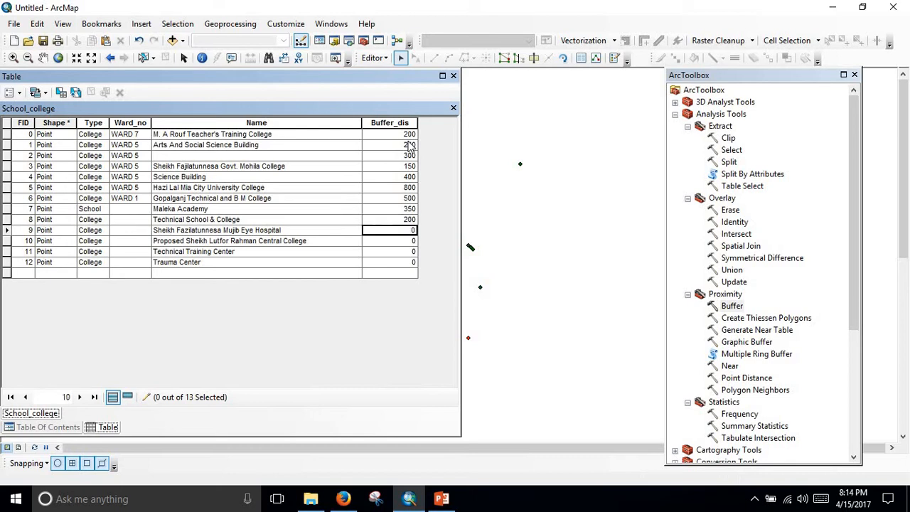
Enter Buffer_dis values 450, 850, 360 and 420 for the records with FID 9 to 12.
{"action": "type", "text": "450"}
{"action": "key", "text": "Return"}
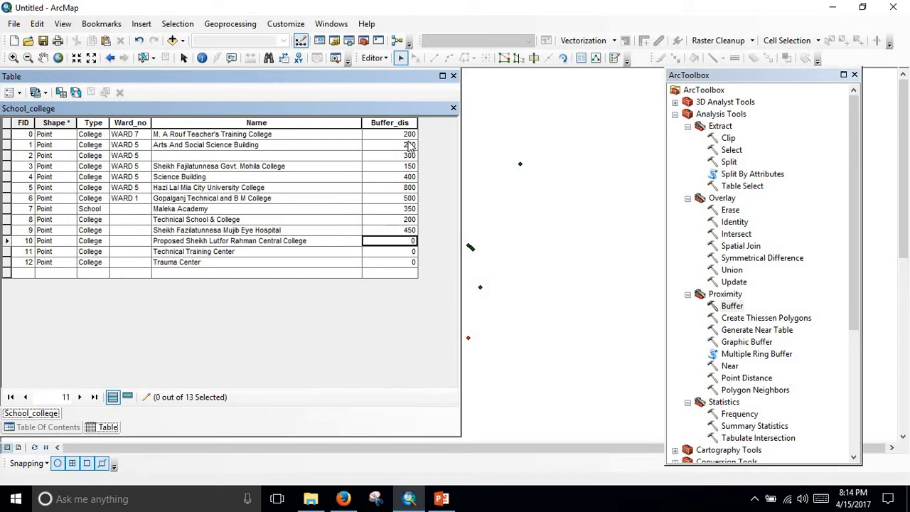
{"action": "type", "text": "850"}
{"action": "key", "text": "Return"}
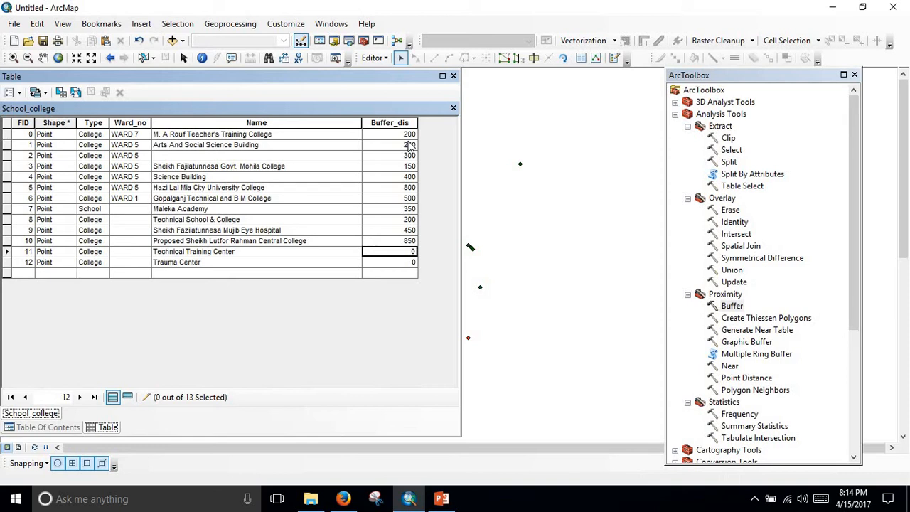
{"action": "type", "text": "360"}
{"action": "key", "text": "Return"}
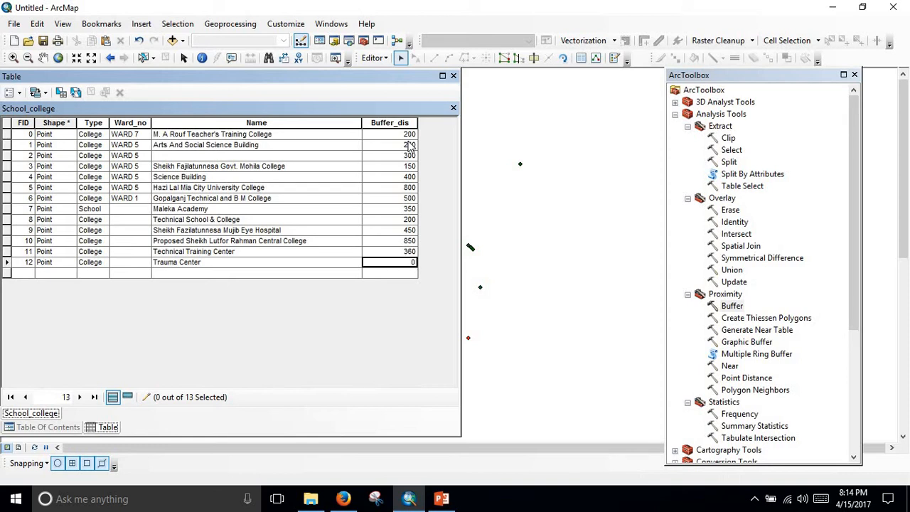
{"action": "type", "text": "420"}
{"action": "key", "text": "Return"}
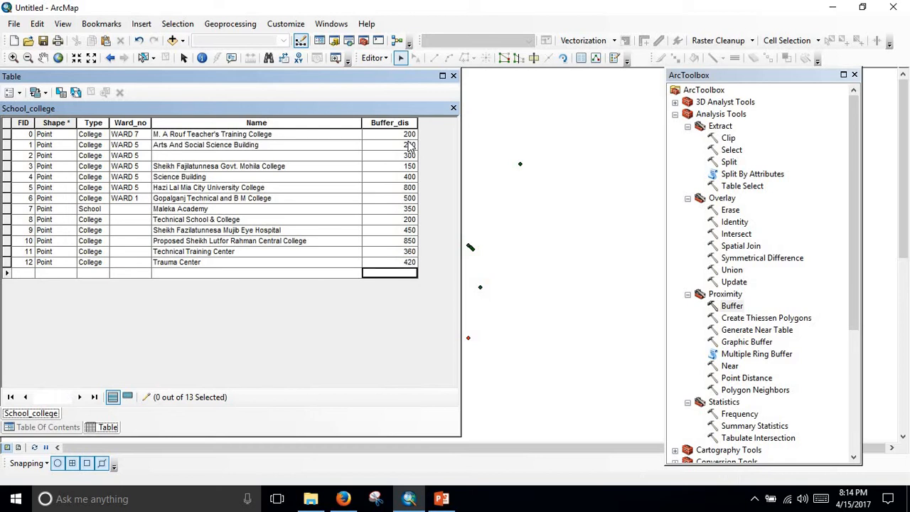
Close the School_college attribute table and narrow the table of contents to uncover the map's points.
{"action": "left_click", "coordinate": [453, 108]}
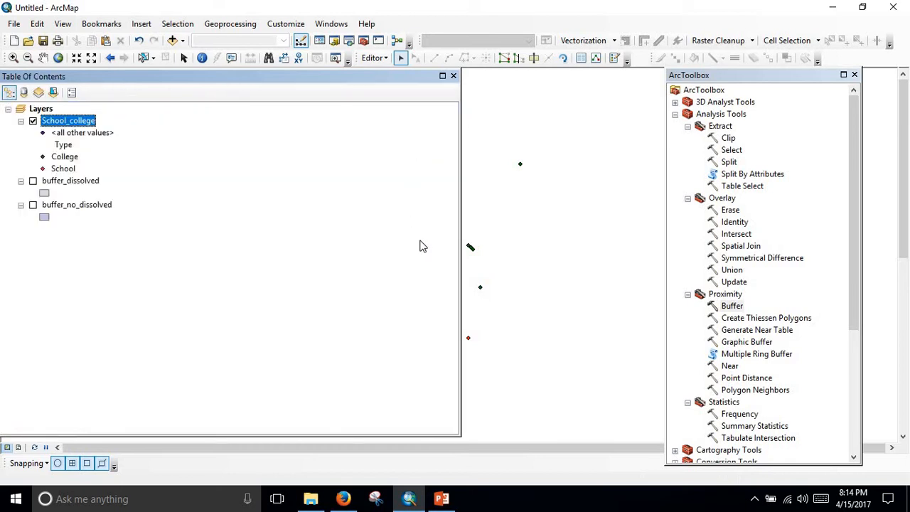
{"action": "left_click_drag", "start_coordinate": [461, 168], "coordinate": [143, 185]}
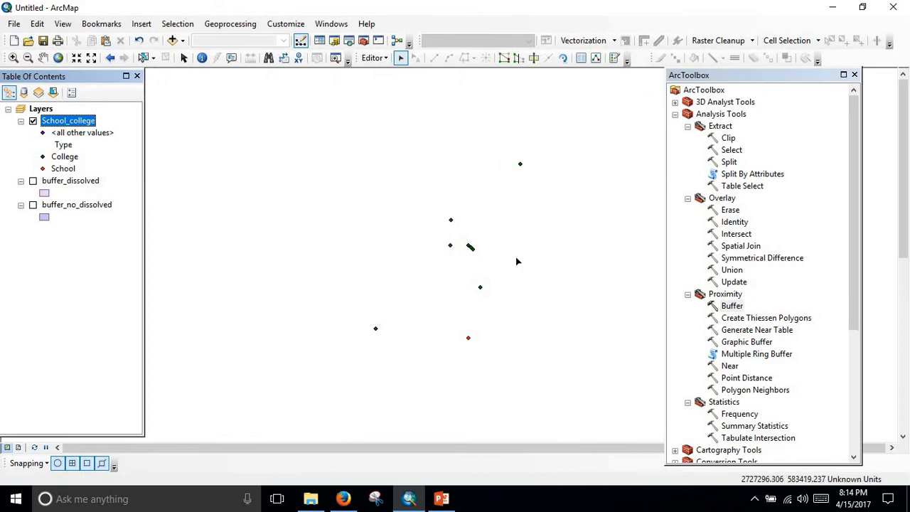
{"action": "scroll", "coordinate": [551, 258], "scroll_direction": "up", "scroll_amount": 1}
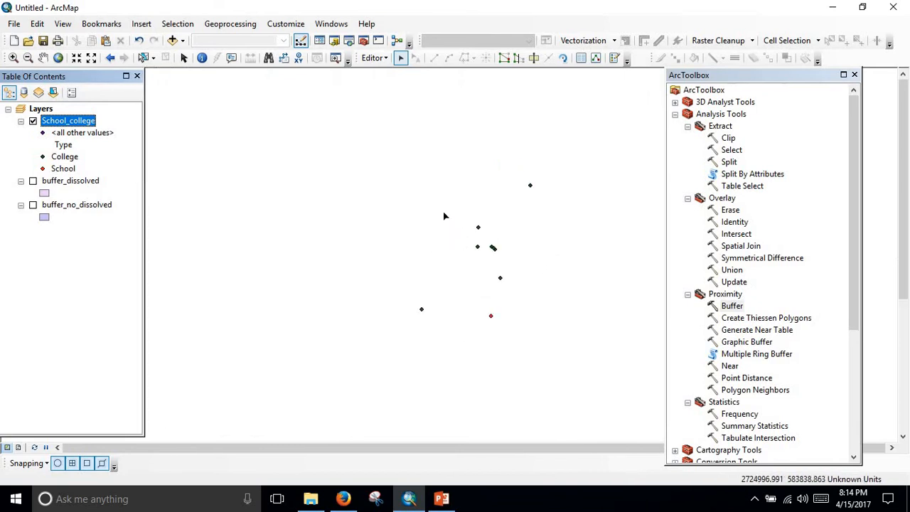
Set up the Buffer tool for School_college with output School_college_buffer_field.shp in the Spatial Analysis folder and distance taken from a field.
{"action": "double_click", "coordinate": [732, 307]}
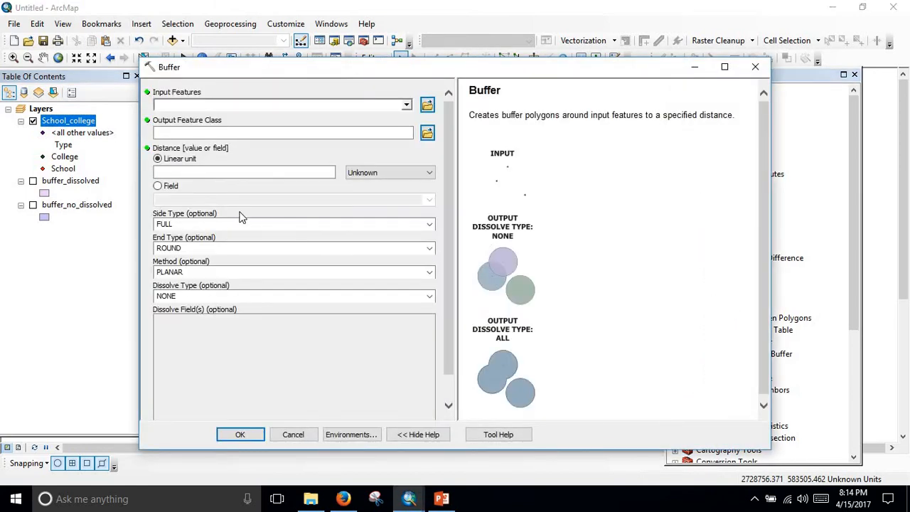
{"action": "left_click", "coordinate": [406, 105]}
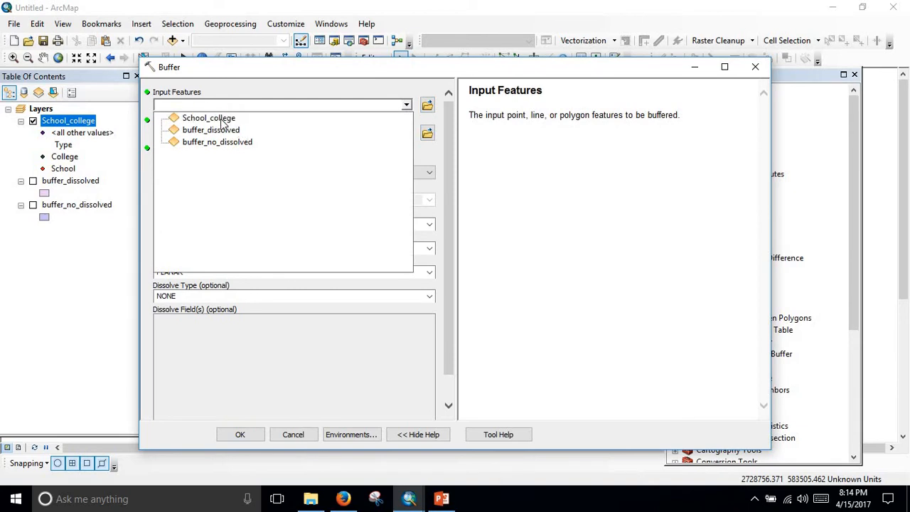
{"action": "left_click", "coordinate": [220, 118]}
{"action": "left_click", "coordinate": [427, 133]}
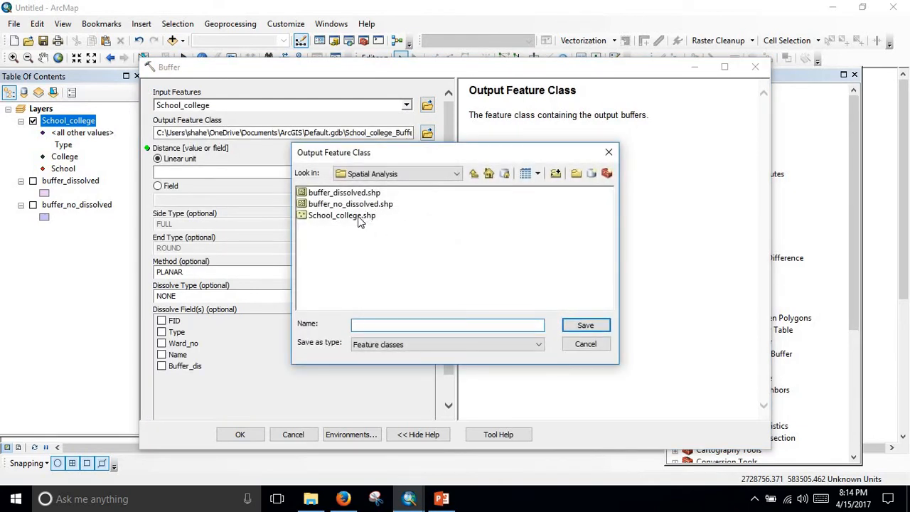
{"action": "left_click", "coordinate": [359, 217]}
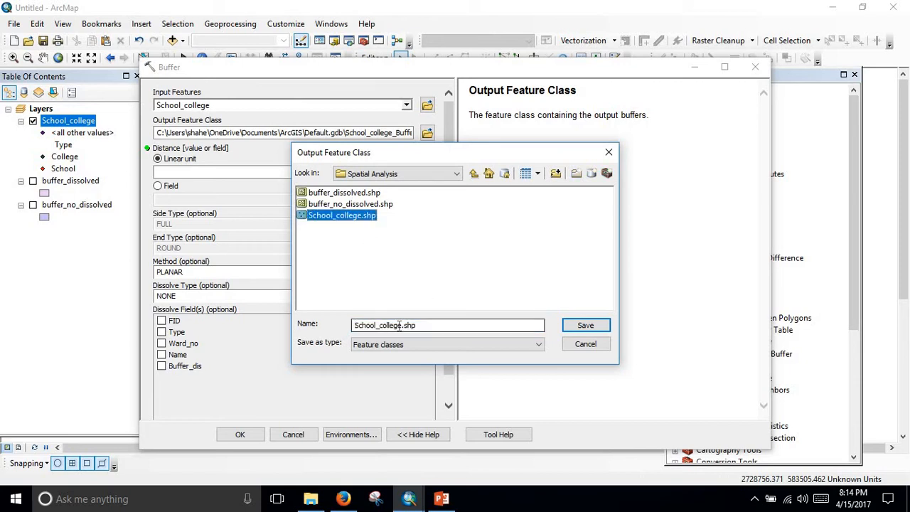
{"action": "left_click", "coordinate": [403, 325]}
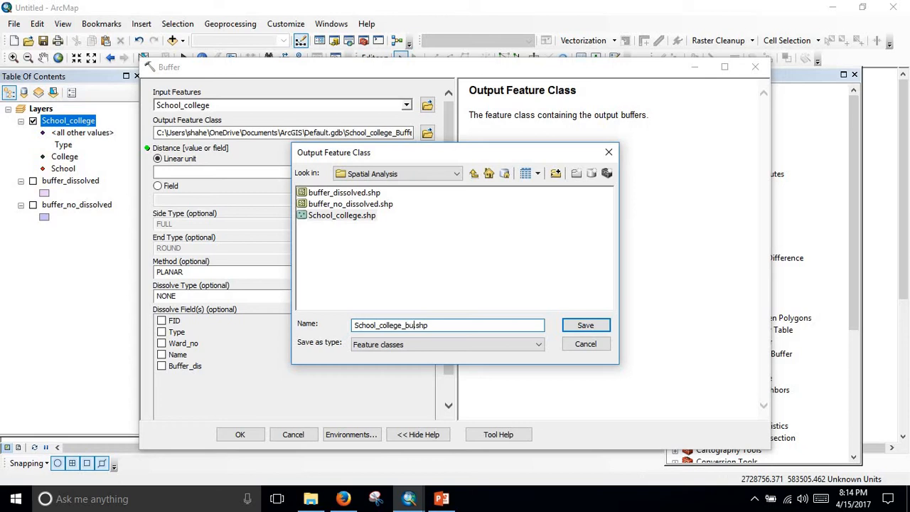
{"action": "type", "text": "_buffer"}
{"action": "type", "text": "_field"}
{"action": "left_click", "coordinate": [595, 326]}
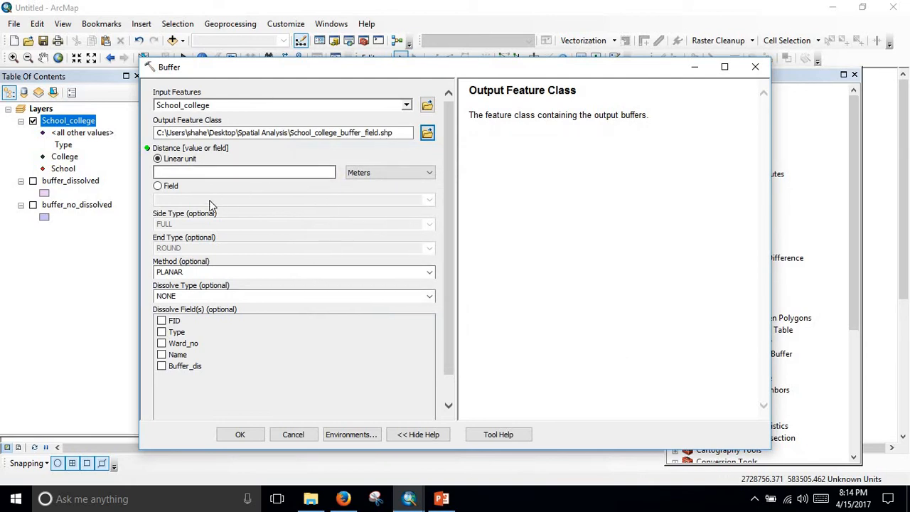
{"action": "left_click", "coordinate": [159, 186]}
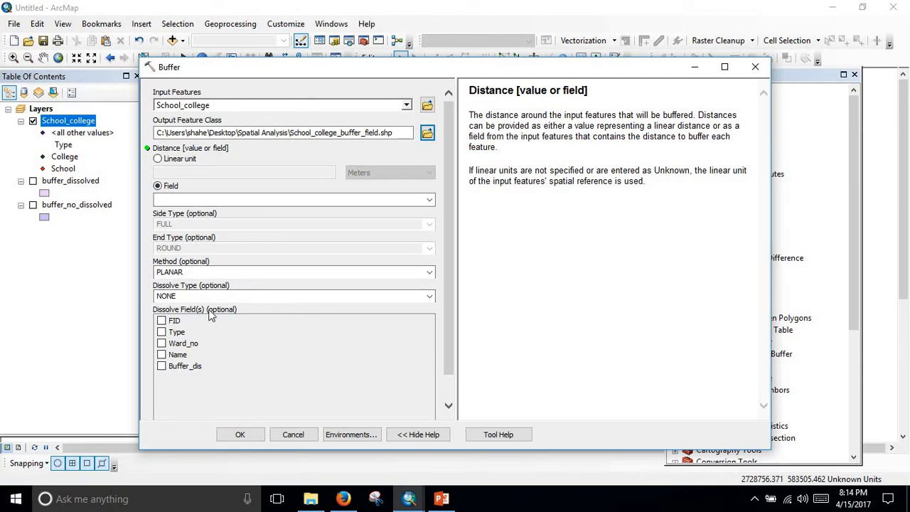
Try dissolve type ALL with Buffer_dis as the dissolve field, and return the dissolve type to NONE.
{"action": "left_click", "coordinate": [164, 377]}
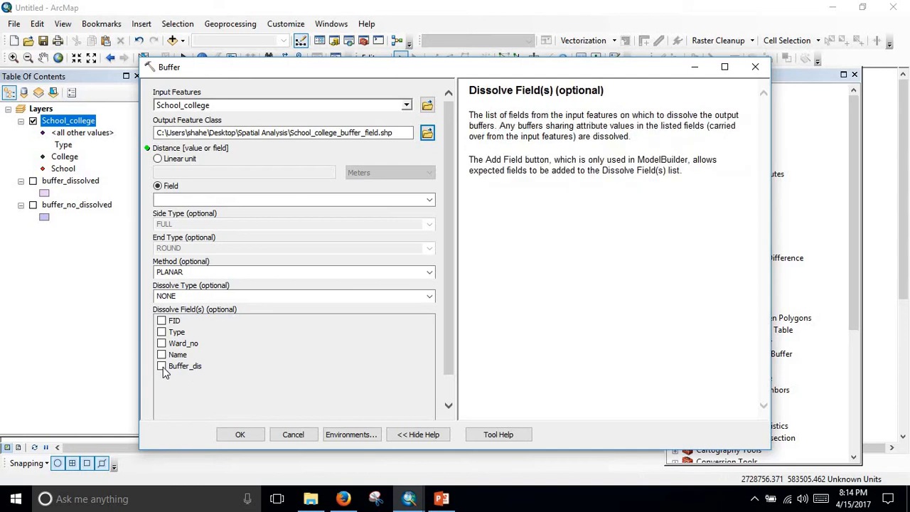
{"action": "left_click", "coordinate": [241, 298]}
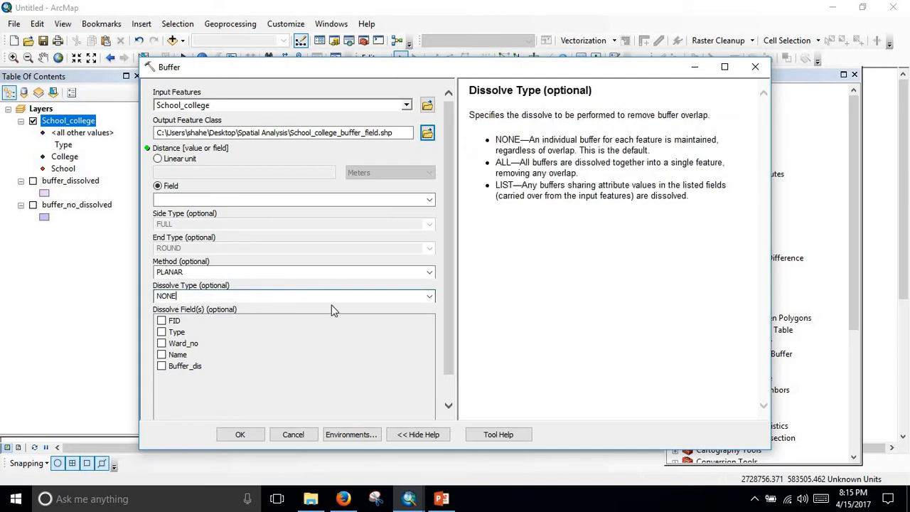
{"action": "left_click", "coordinate": [429, 296]}
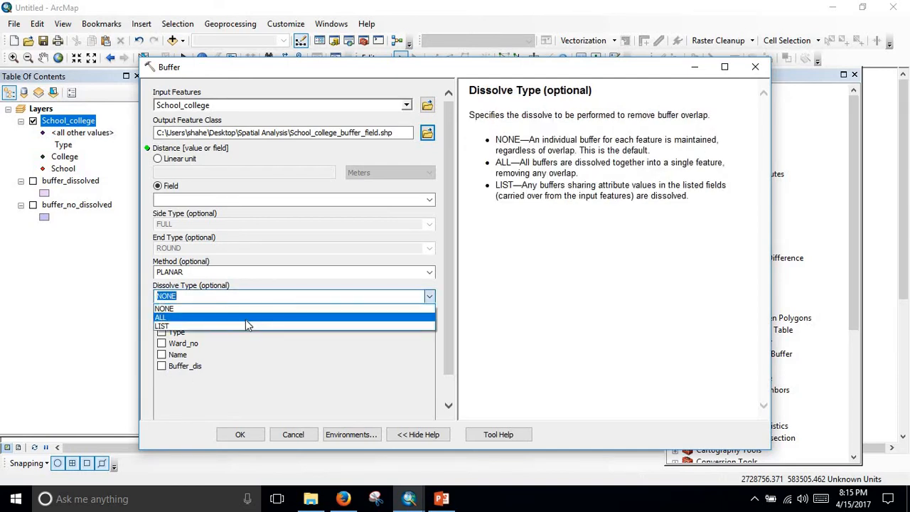
{"action": "left_click", "coordinate": [246, 319]}
{"action": "left_click", "coordinate": [162, 370]}
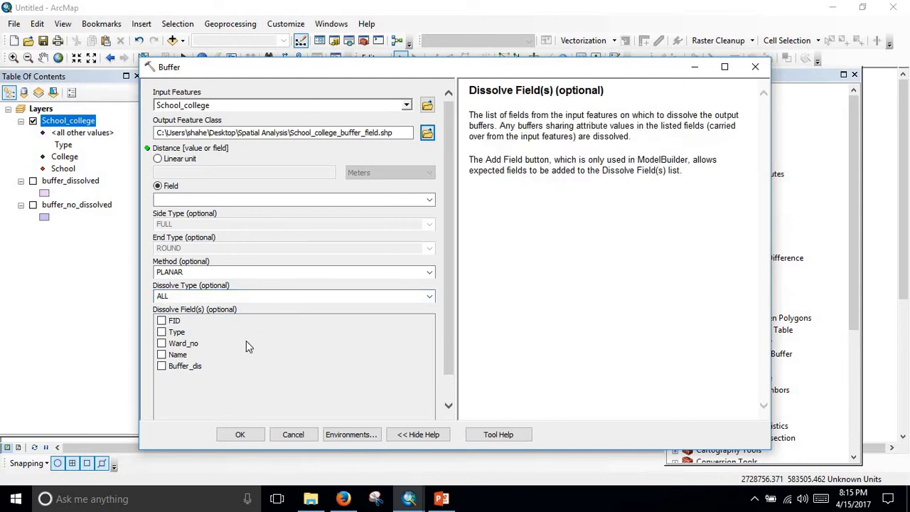
{"action": "left_click", "coordinate": [430, 296]}
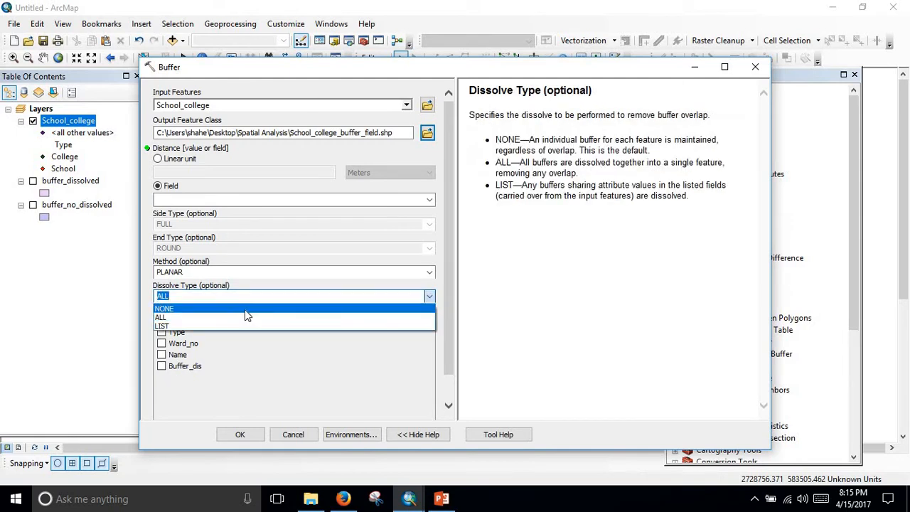
{"action": "left_click", "coordinate": [245, 310]}
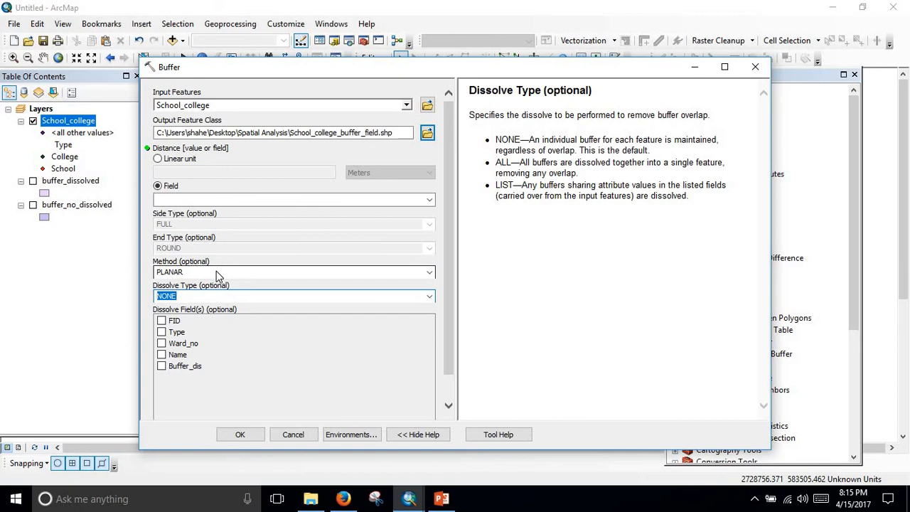
Check the available buffer methods, keep PLANAR, and try to select Buffer_dis as the dissolve field.
{"action": "left_click", "coordinate": [217, 271]}
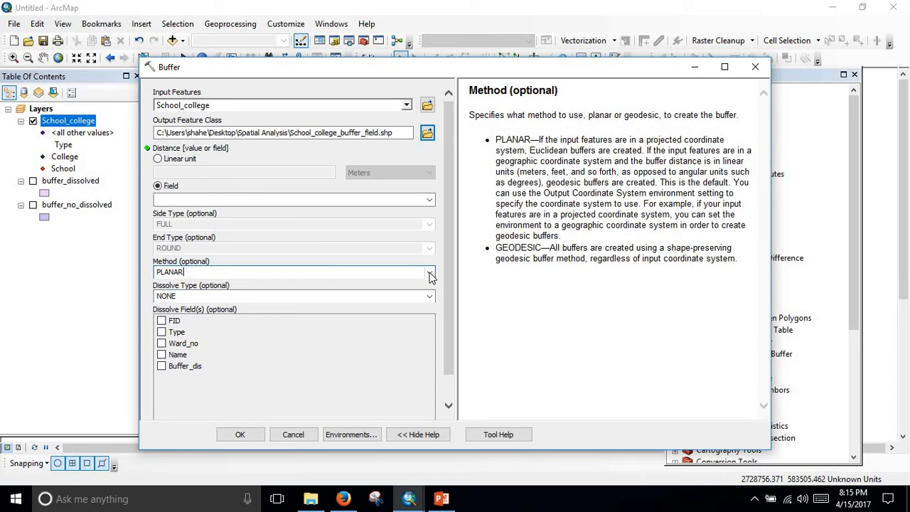
{"action": "left_click", "coordinate": [430, 273]}
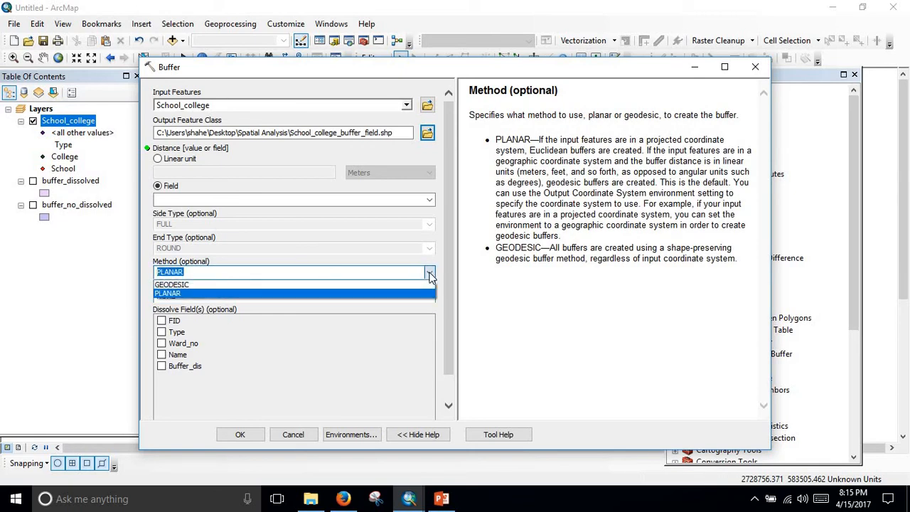
{"action": "left_click", "coordinate": [430, 276]}
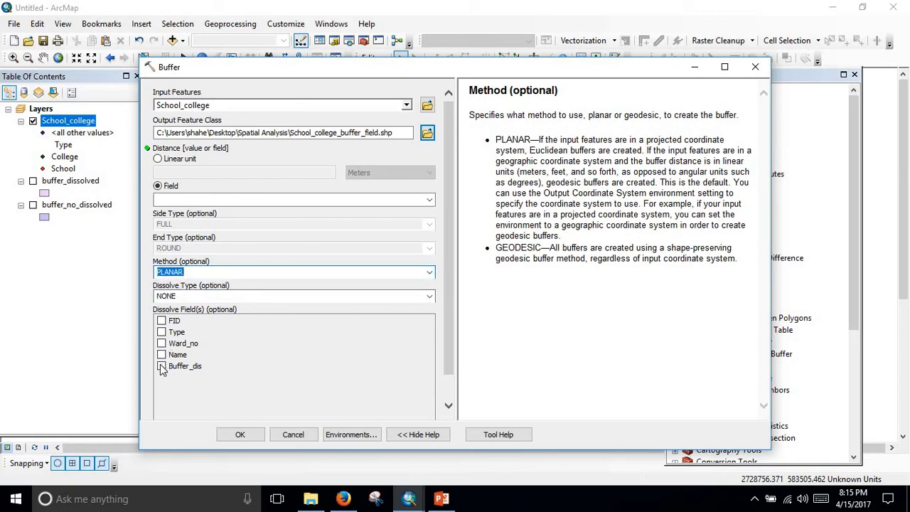
{"action": "left_click", "coordinate": [162, 369]}
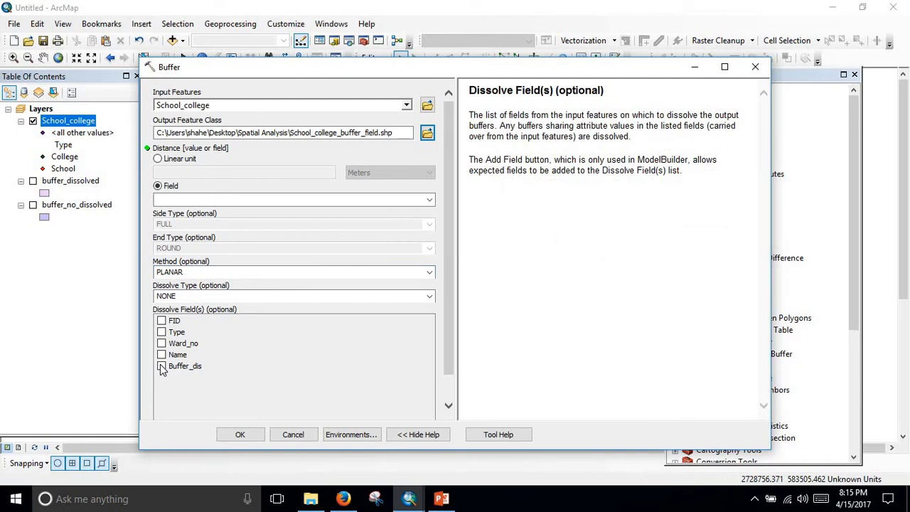
Set the dissolve type to ALL, try to select Buffer_dis for dissolving, and try to run the buffer.
{"action": "left_click", "coordinate": [308, 296]}
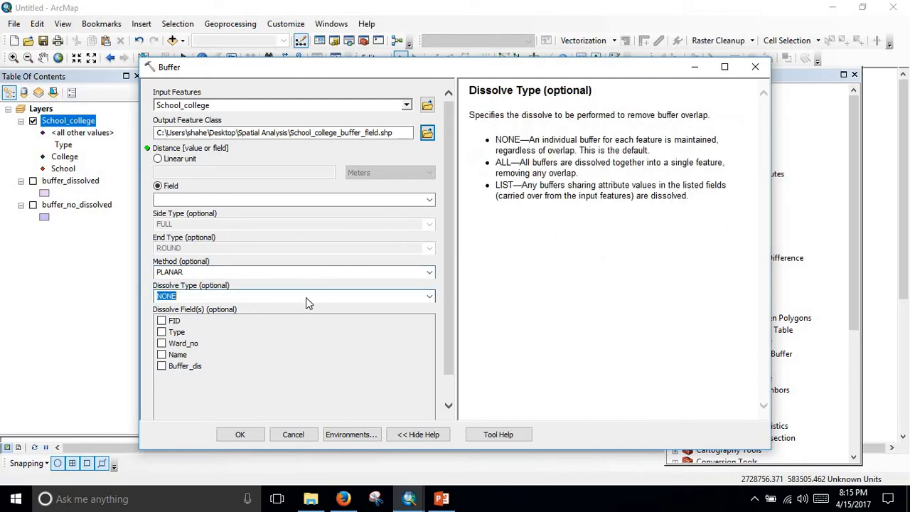
{"action": "left_click", "coordinate": [430, 297]}
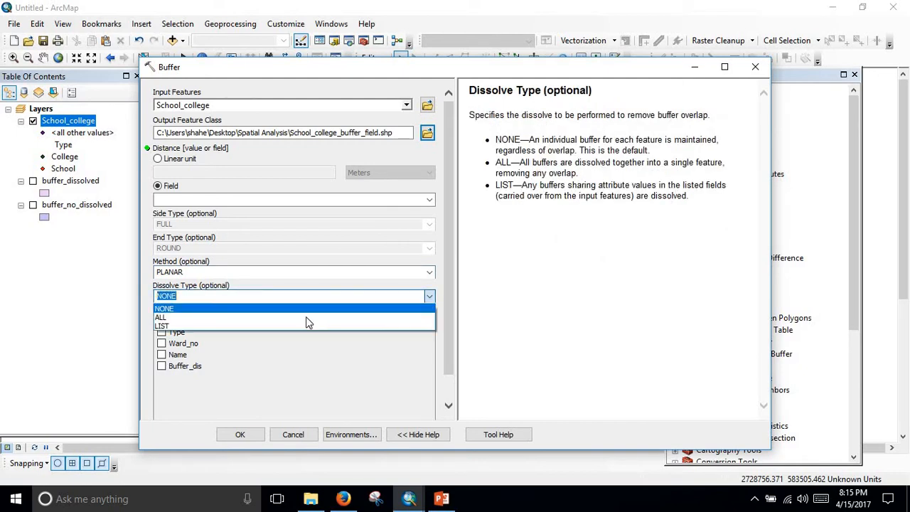
{"action": "left_click", "coordinate": [305, 317]}
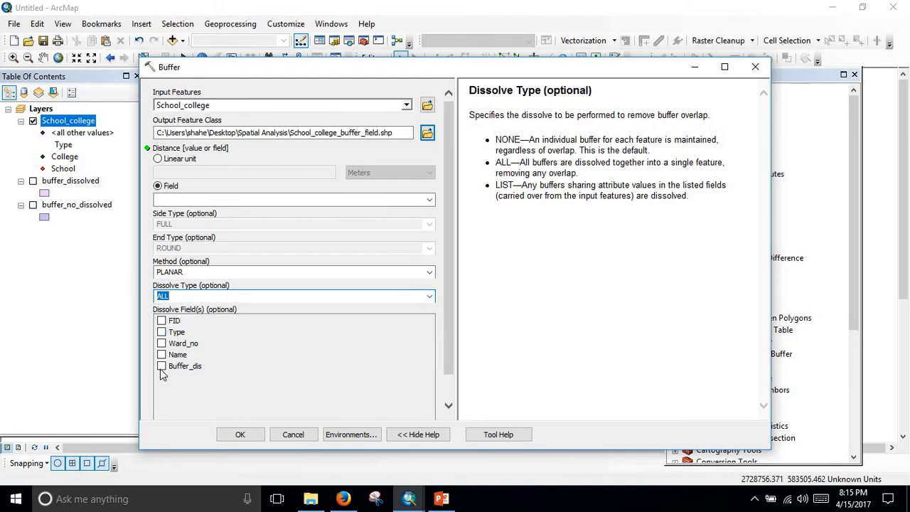
{"action": "left_click", "coordinate": [162, 367]}
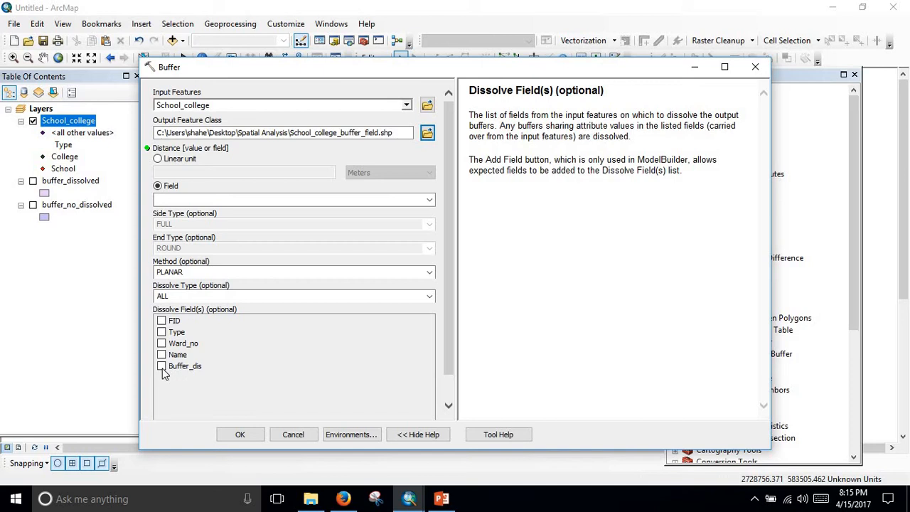
{"action": "left_click", "coordinate": [246, 438]}
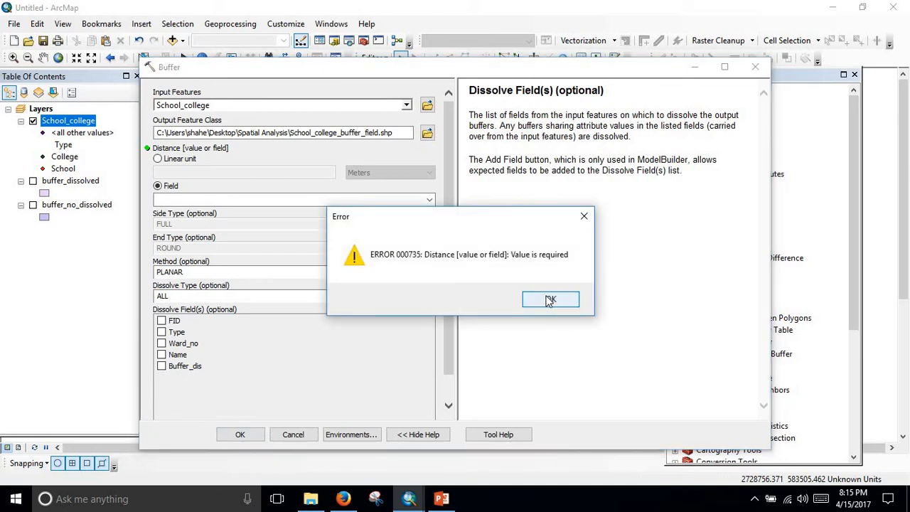
{"action": "left_click", "coordinate": [584, 216]}
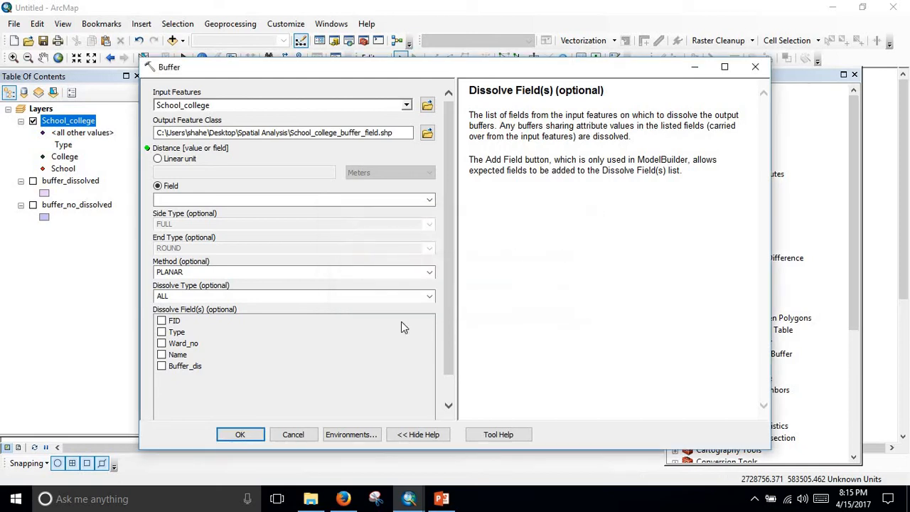
Set the dissolve type to LIST with Buffer_dis as the dissolve field and try to run the buffer.
{"action": "scroll", "coordinate": [358, 327], "scroll_direction": "down", "scroll_amount": 1}
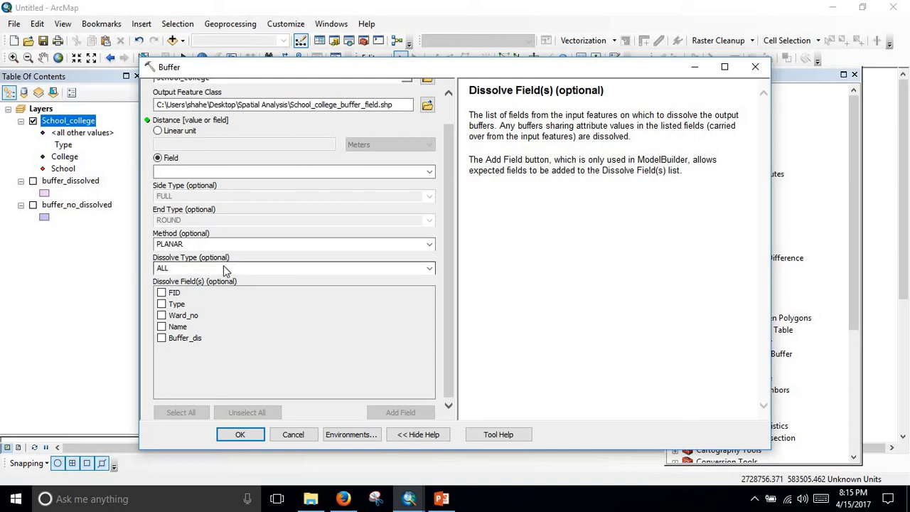
{"action": "left_click", "coordinate": [248, 269]}
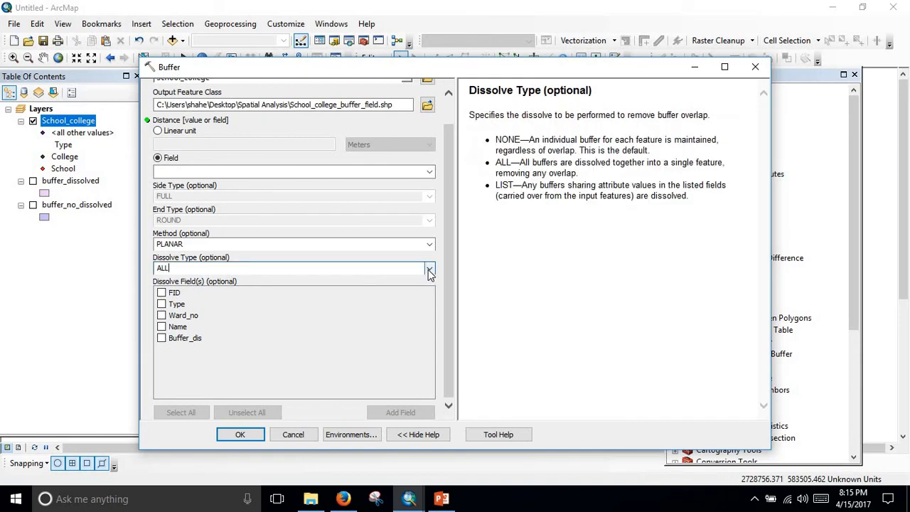
{"action": "left_click", "coordinate": [429, 268]}
{"action": "left_click", "coordinate": [260, 298]}
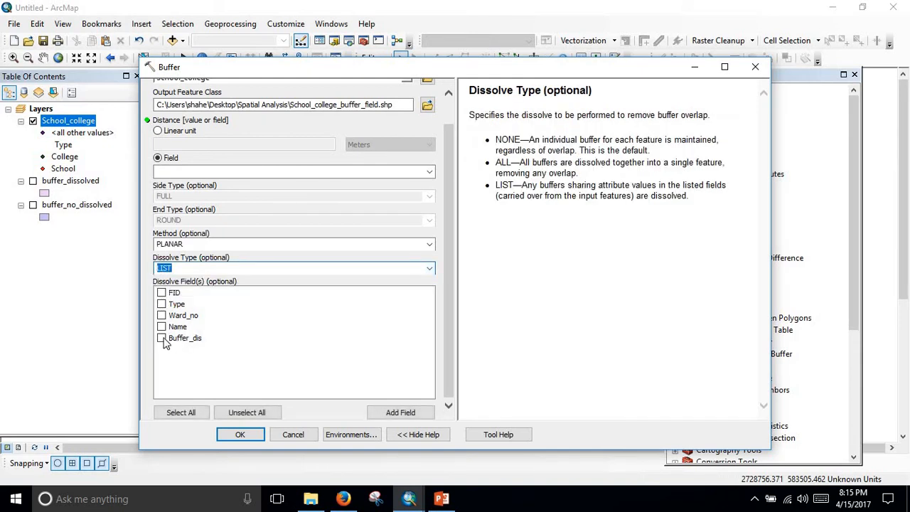
{"action": "left_click", "coordinate": [162, 338]}
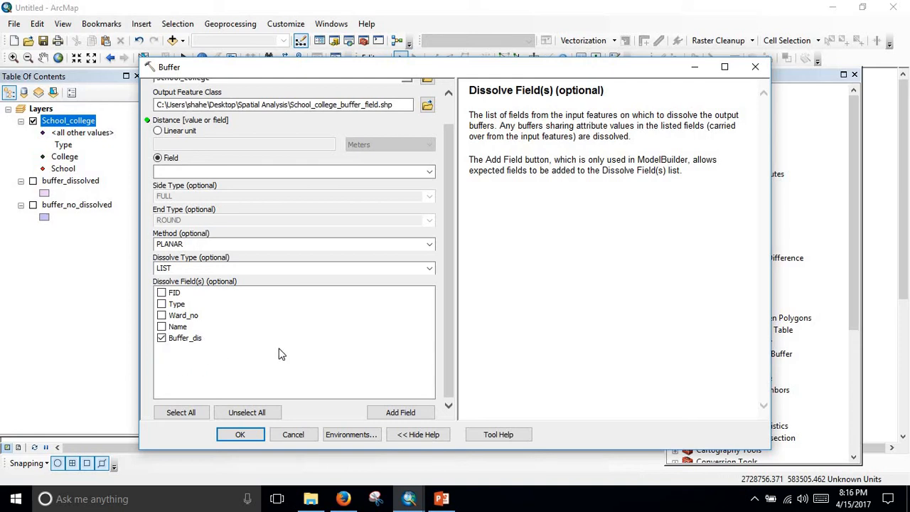
{"action": "left_click", "coordinate": [242, 435]}
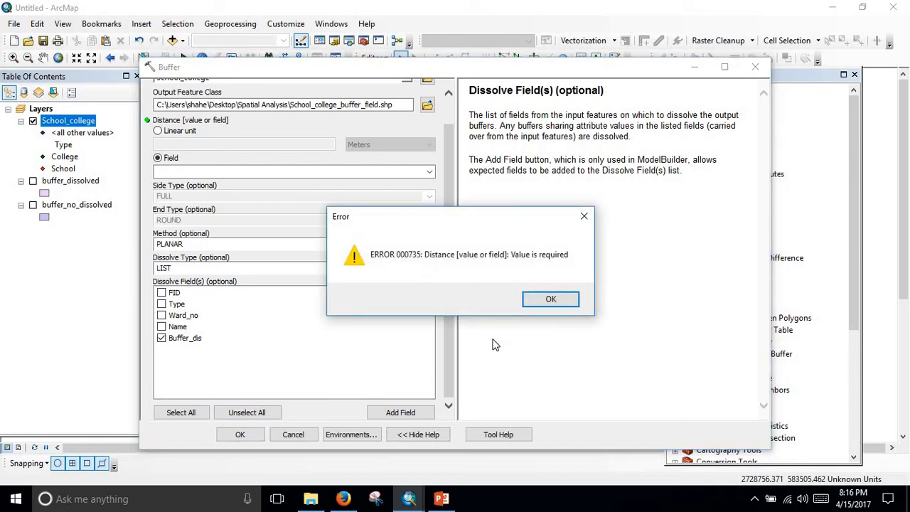
{"action": "left_click", "coordinate": [559, 304]}
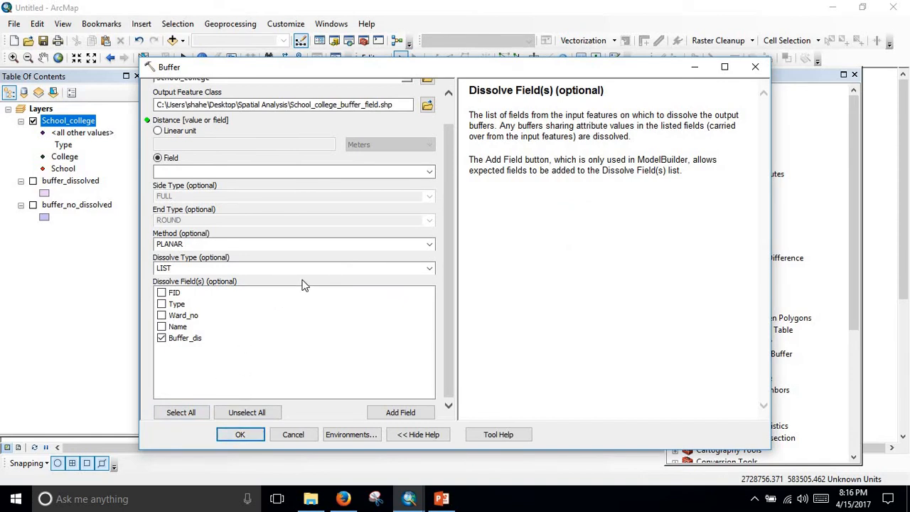
Review the buffer parameters, try running the tool again with the same settings, and close it.
{"action": "scroll", "coordinate": [305, 231], "scroll_direction": "up", "scroll_amount": 1}
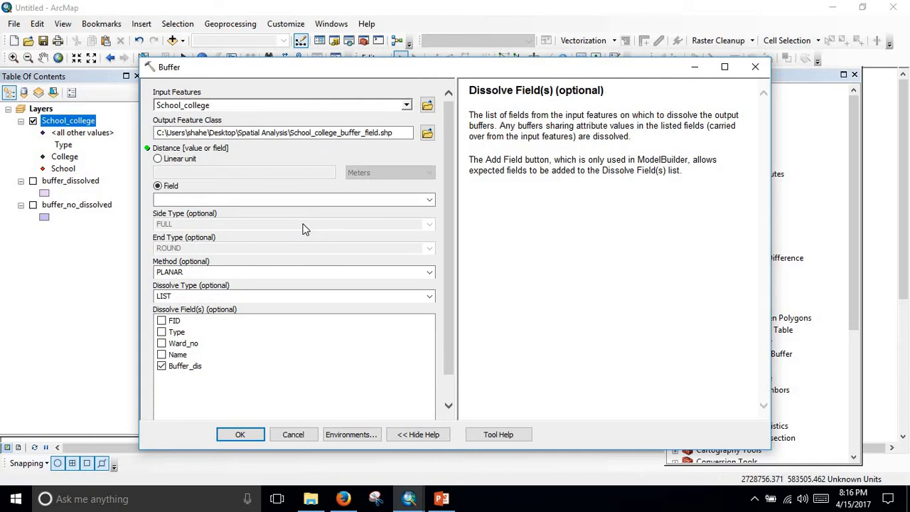
{"action": "scroll", "coordinate": [302, 229], "scroll_direction": "down", "scroll_amount": 1}
{"action": "scroll", "coordinate": [305, 229], "scroll_direction": "up", "scroll_amount": 1}
{"action": "scroll", "coordinate": [305, 231], "scroll_direction": "down", "scroll_amount": 1}
{"action": "left_click", "coordinate": [242, 435]}
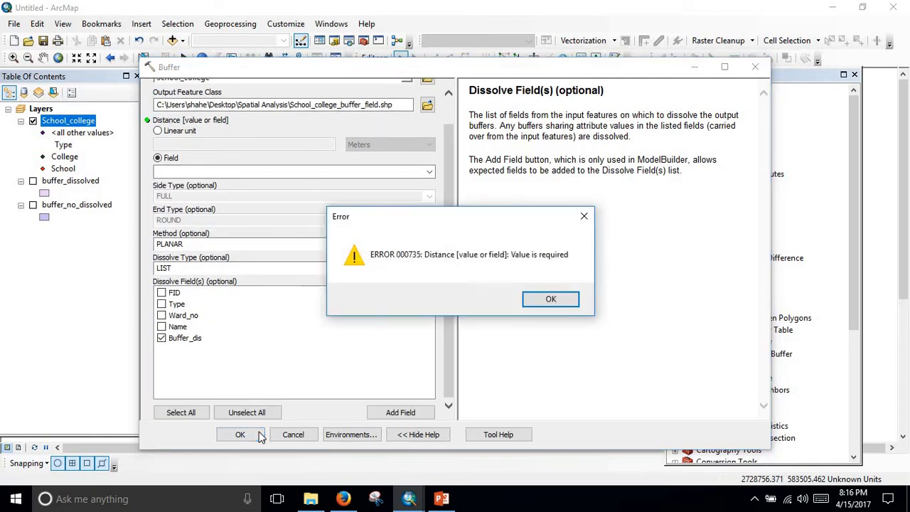
{"action": "left_click", "coordinate": [548, 299]}
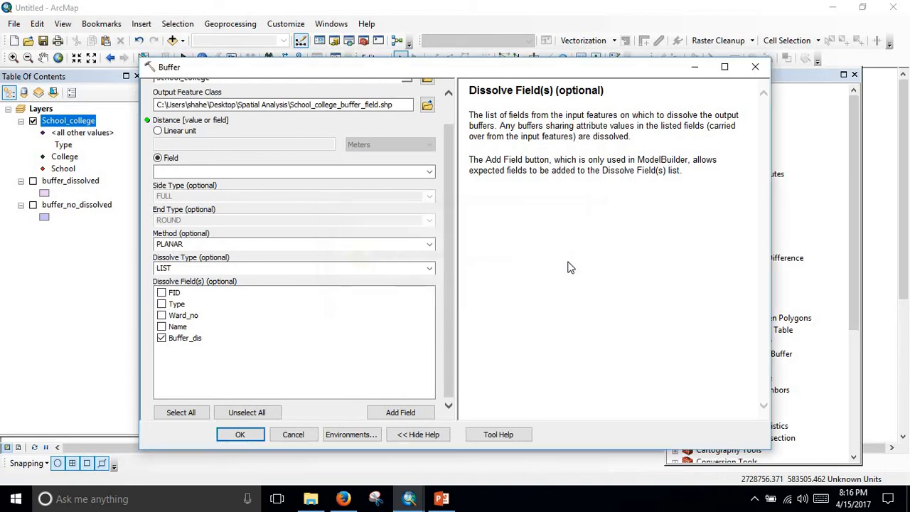
{"action": "left_click", "coordinate": [755, 67]}
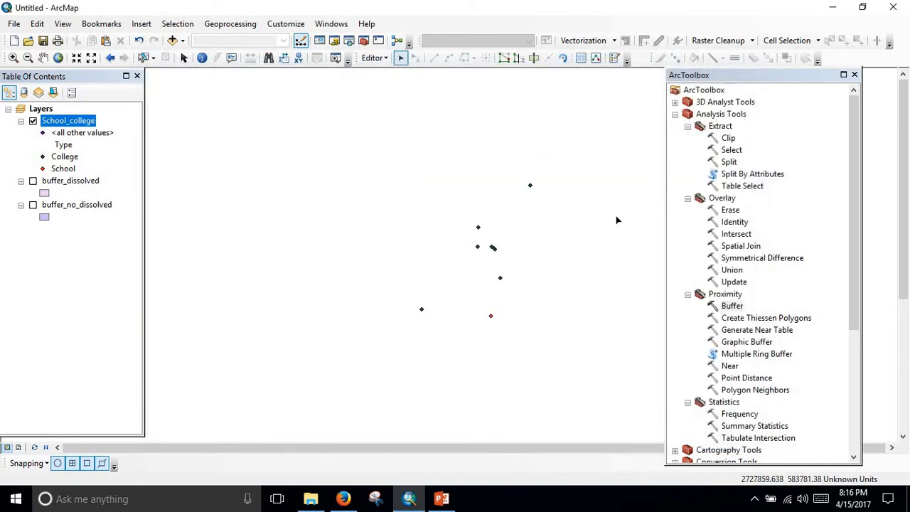
Reopen the Buffer tool with School_college as input, check the Spatial Analysis folder for the output, and keep the default output path.
{"action": "double_click", "coordinate": [732, 307]}
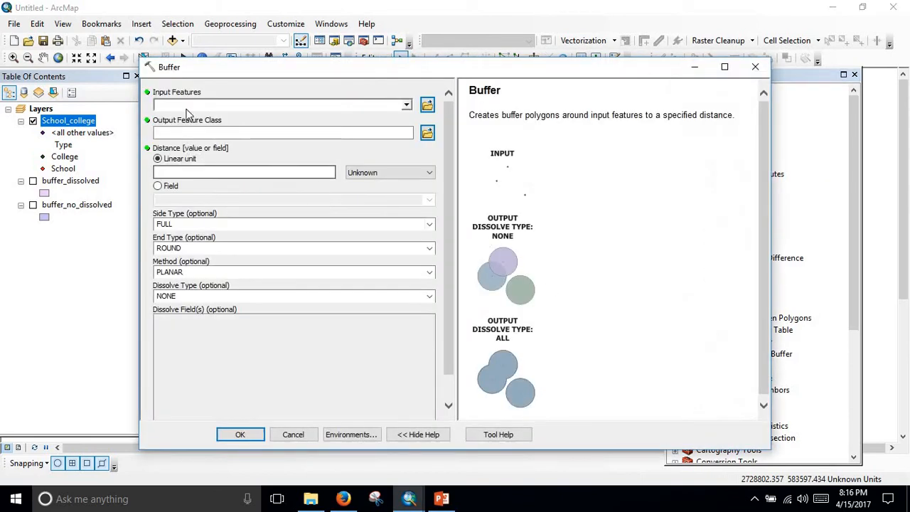
{"action": "left_click_drag", "start_coordinate": [47, 122], "coordinate": [180, 104]}
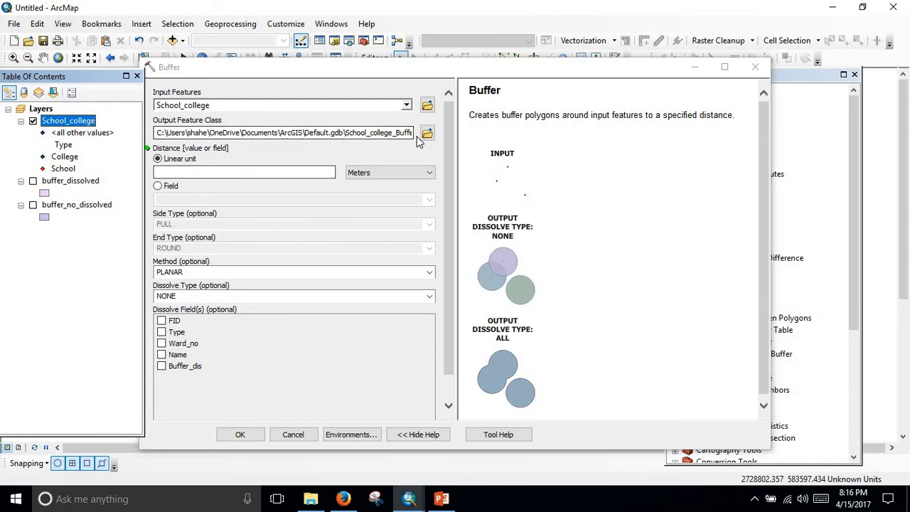
{"action": "left_click", "coordinate": [428, 134]}
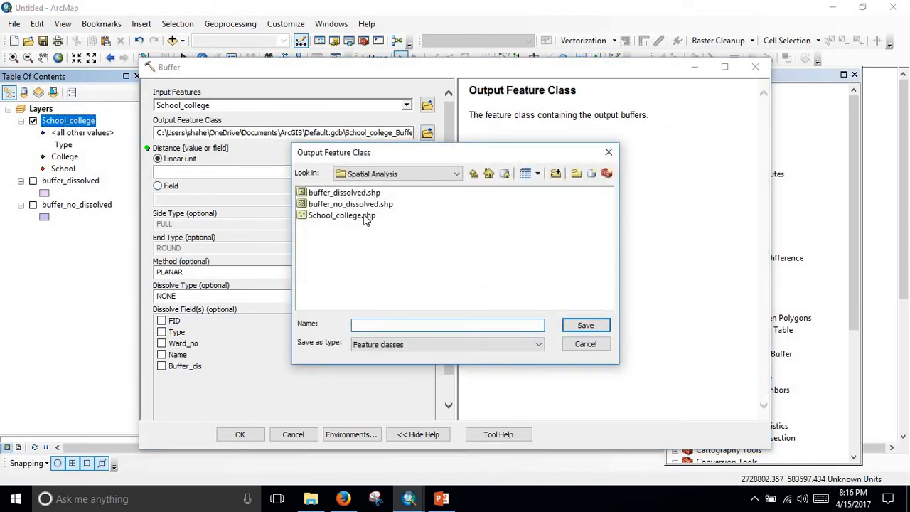
{"action": "left_click", "coordinate": [609, 153]}
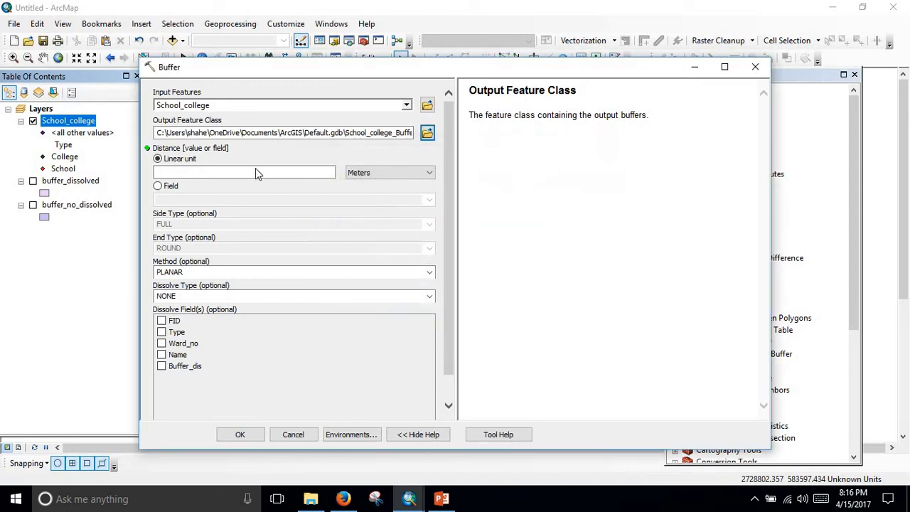
Try to run the buffer with distance from a field and dissolve type LIST on Buffer_dis, and close the tool.
{"action": "left_click", "coordinate": [159, 187]}
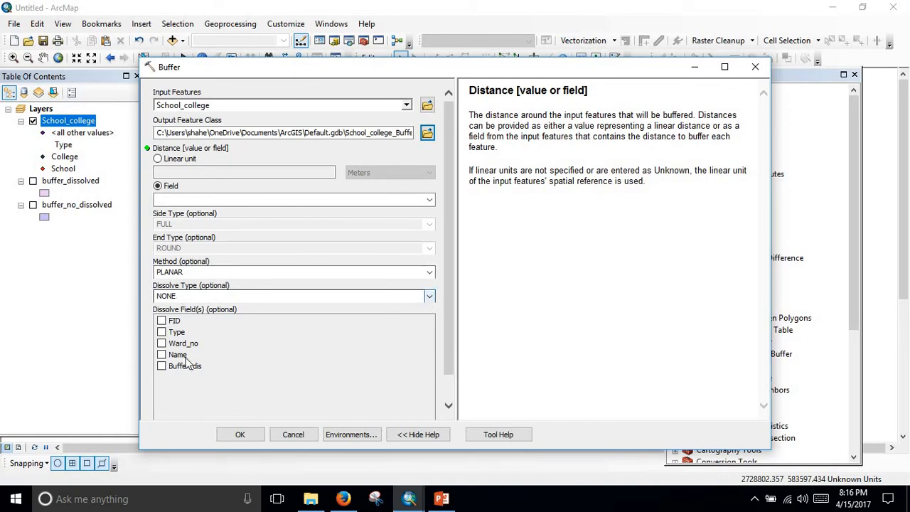
{"action": "left_click", "coordinate": [429, 298]}
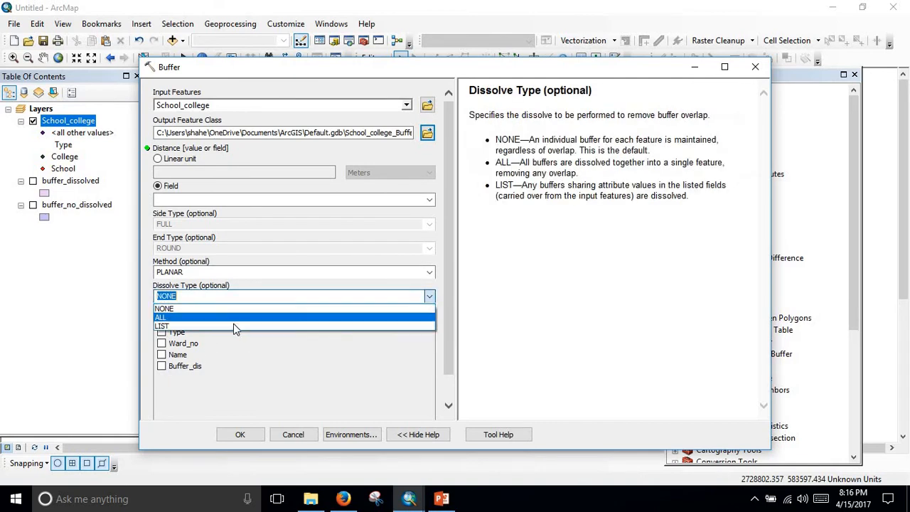
{"action": "left_click", "coordinate": [233, 326]}
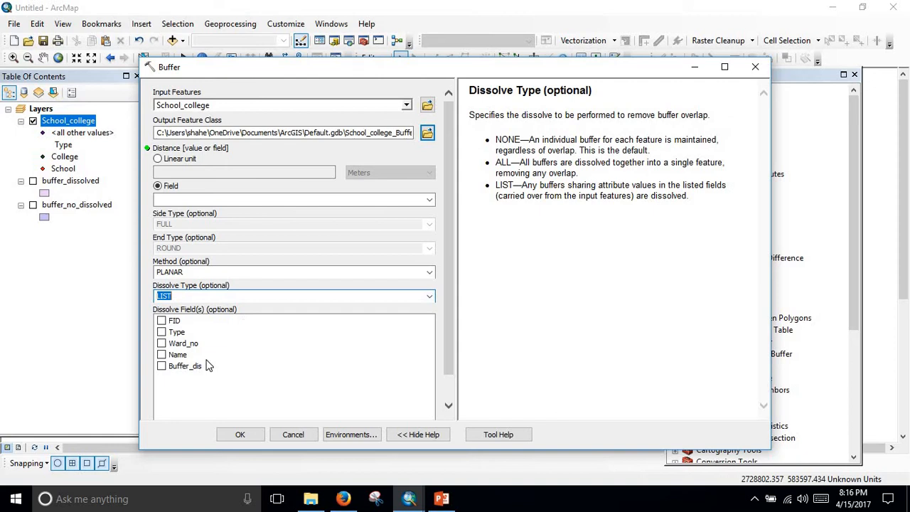
{"action": "left_click", "coordinate": [162, 366]}
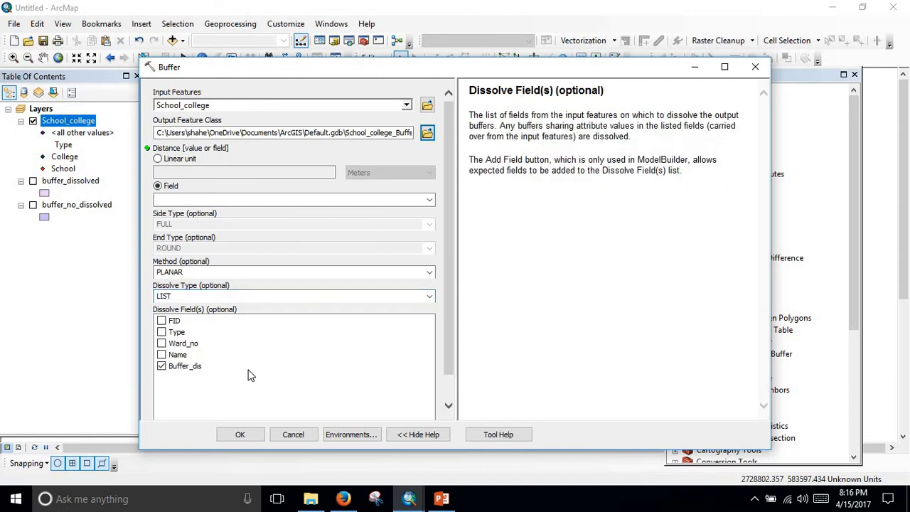
{"action": "left_click", "coordinate": [257, 437]}
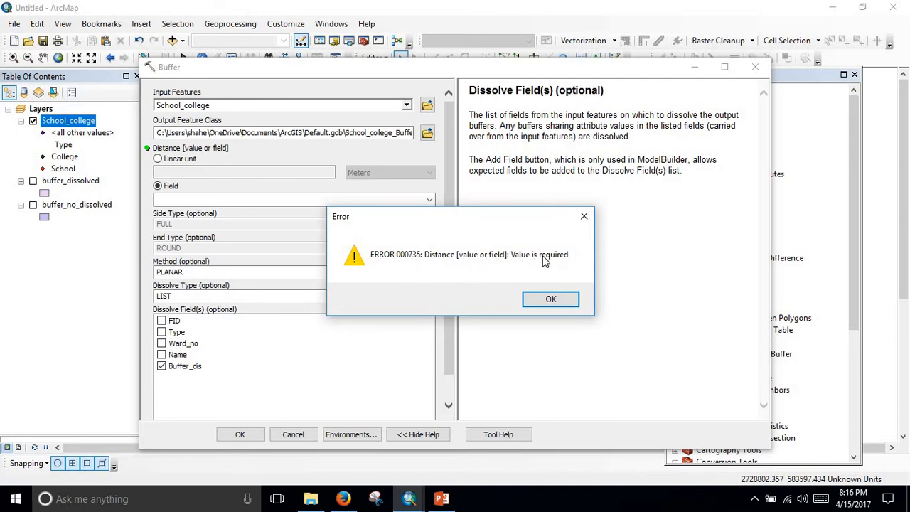
{"action": "left_click", "coordinate": [551, 300]}
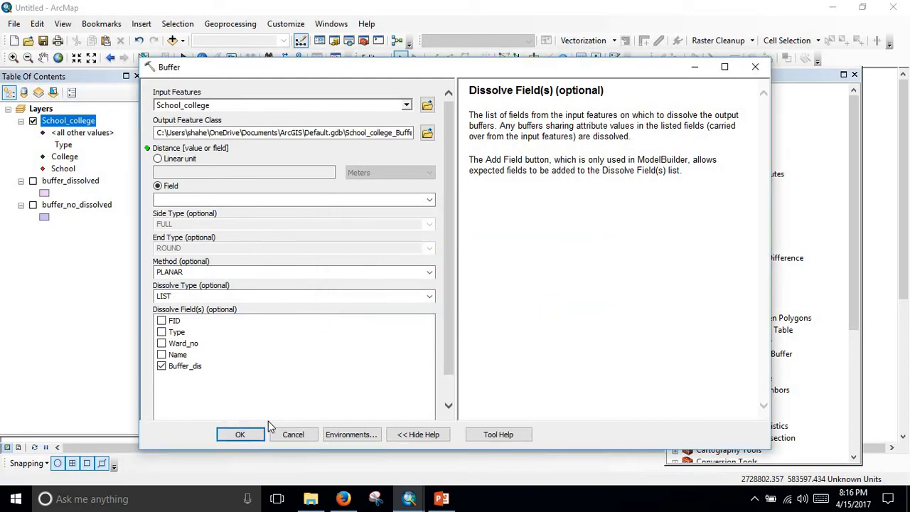
{"action": "left_click", "coordinate": [756, 67]}
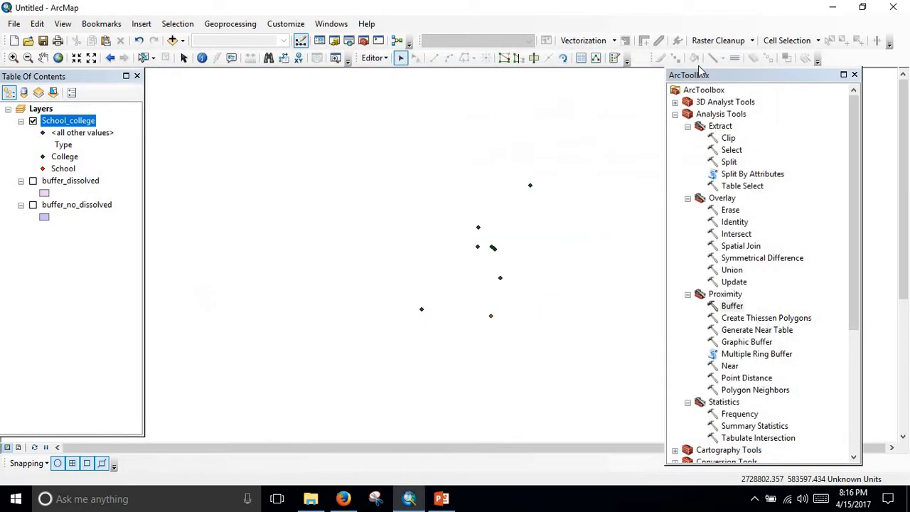
Open the attribute table of School_college and widen it to show all columns through Buffer_dis.
{"action": "double_click", "coordinate": [86, 123]}
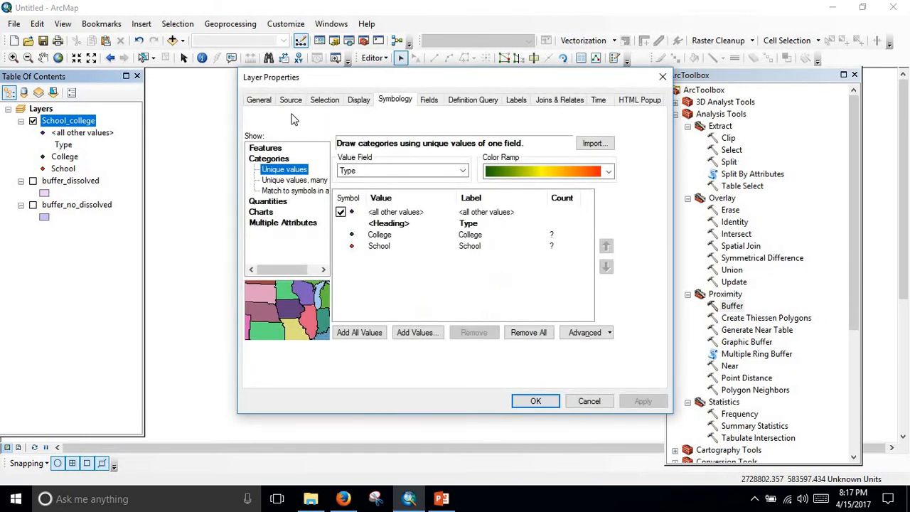
{"action": "key", "text": "Escape"}
{"action": "right_click", "coordinate": [79, 122]}
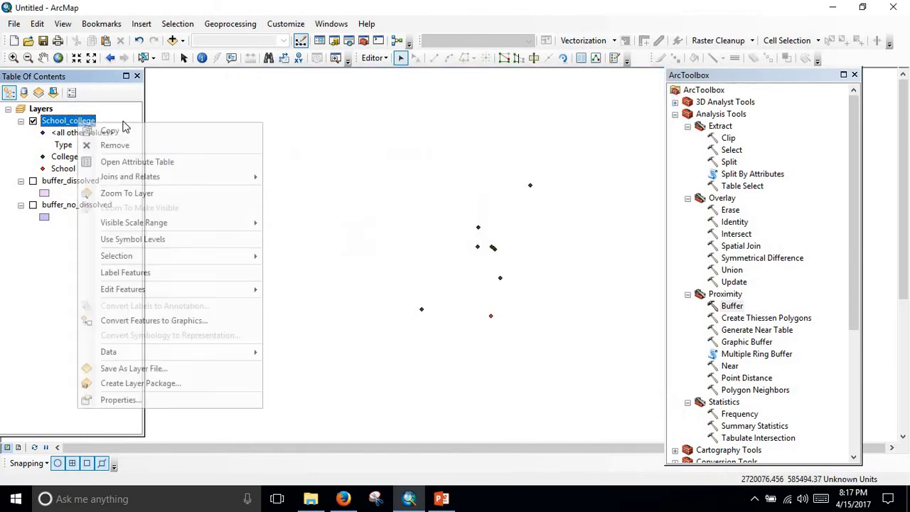
{"action": "left_click", "coordinate": [169, 163]}
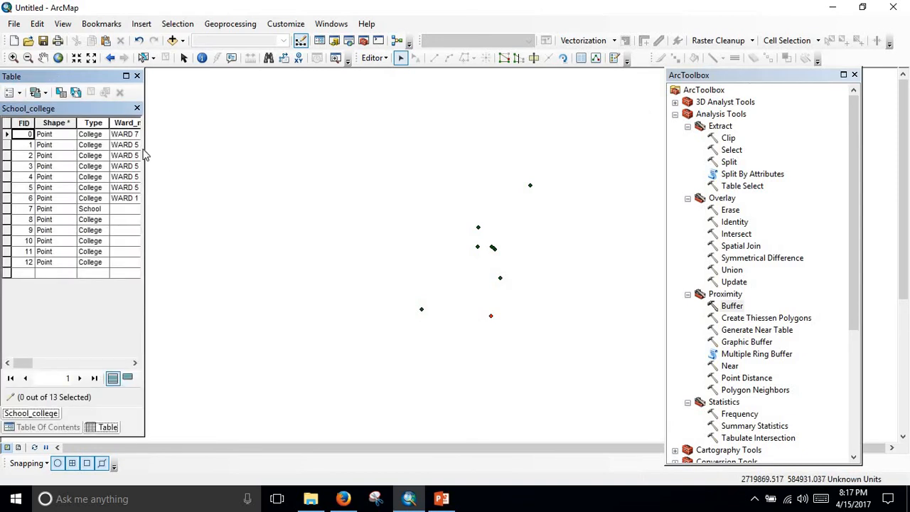
{"action": "left_click_drag", "start_coordinate": [144, 150], "coordinate": [487, 154]}
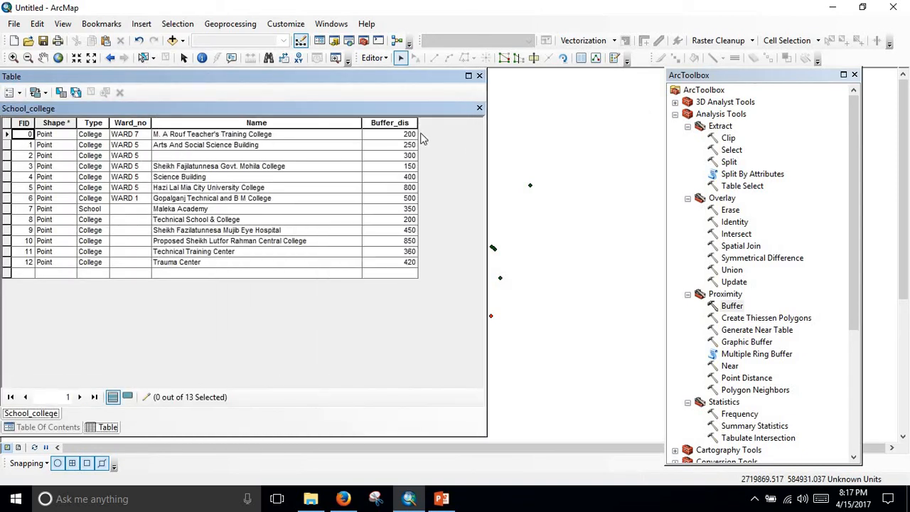
View the statistics of the Buffer_dis field and close them.
{"action": "right_click", "coordinate": [409, 123]}
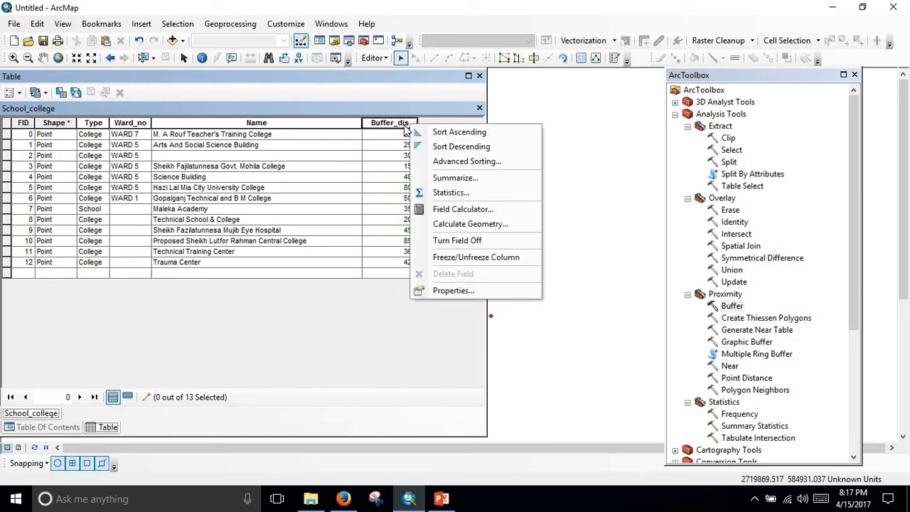
{"action": "left_click", "coordinate": [398, 123]}
{"action": "right_click", "coordinate": [402, 124]}
{"action": "left_click", "coordinate": [436, 191]}
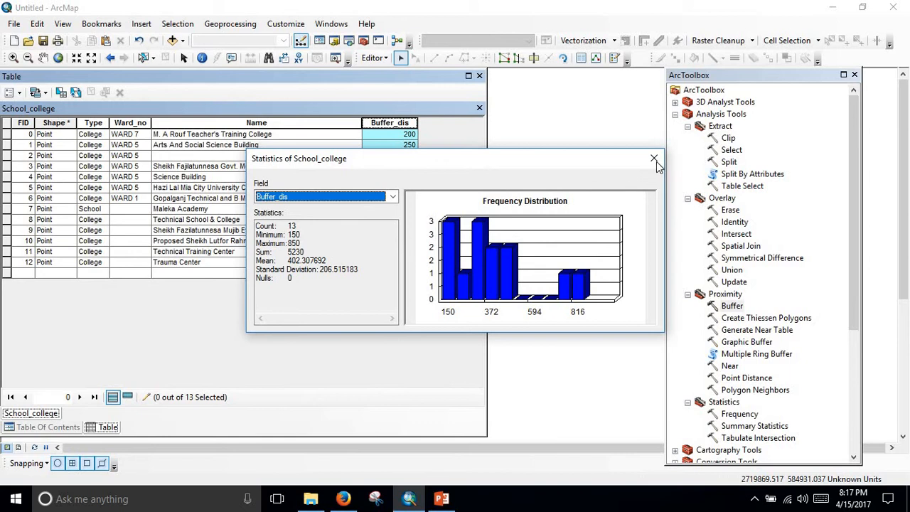
{"action": "left_click", "coordinate": [654, 158]}
Calculate geometry for the Buffer_dis field as X Coordinate of Point in meters, using the data source's coordinate system.
{"action": "left_click", "coordinate": [407, 134]}
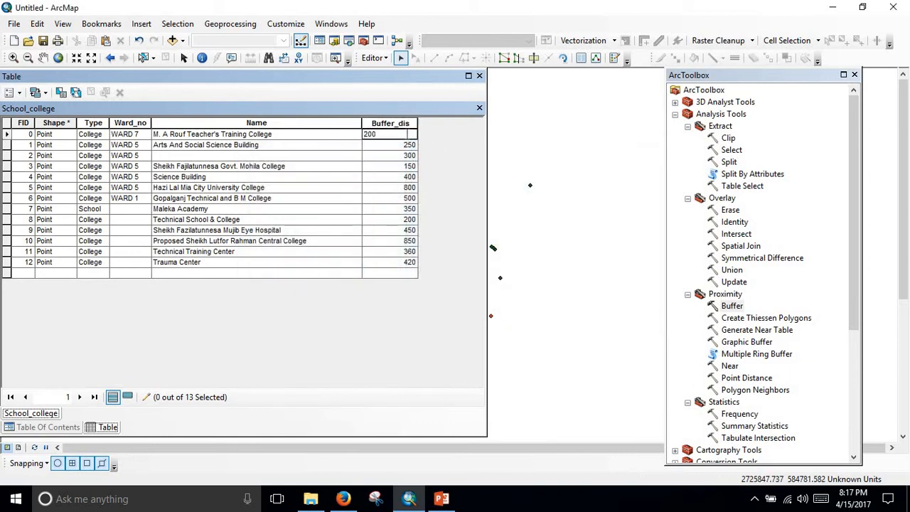
{"action": "left_click", "coordinate": [403, 124]}
{"action": "right_click", "coordinate": [403, 124]}
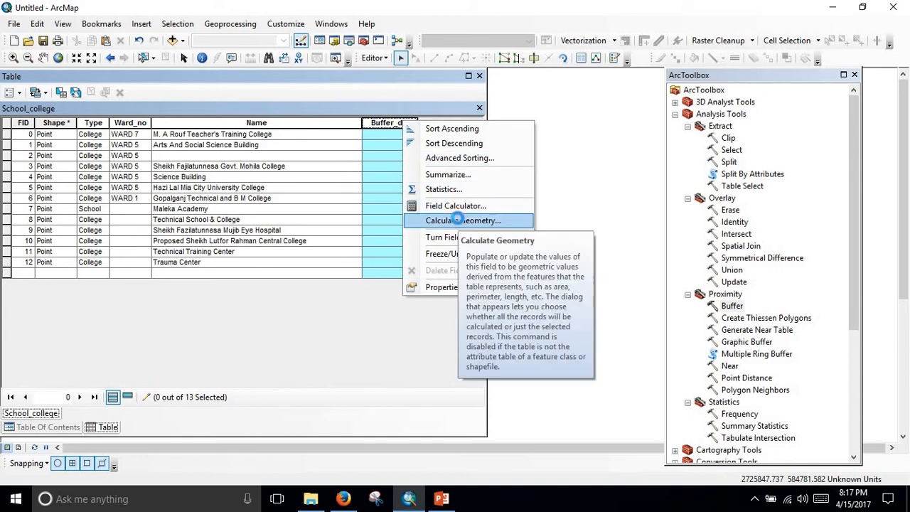
{"action": "left_click", "coordinate": [459, 220]}
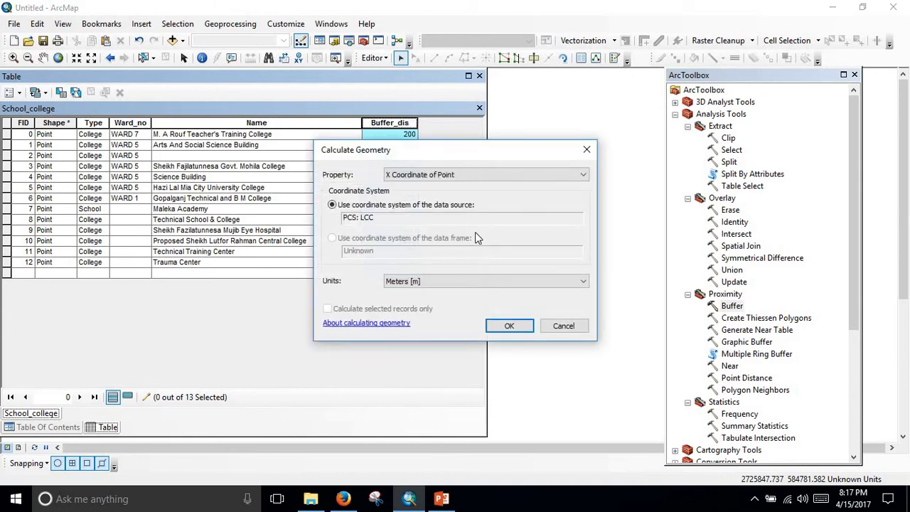
{"action": "left_click", "coordinate": [516, 329]}
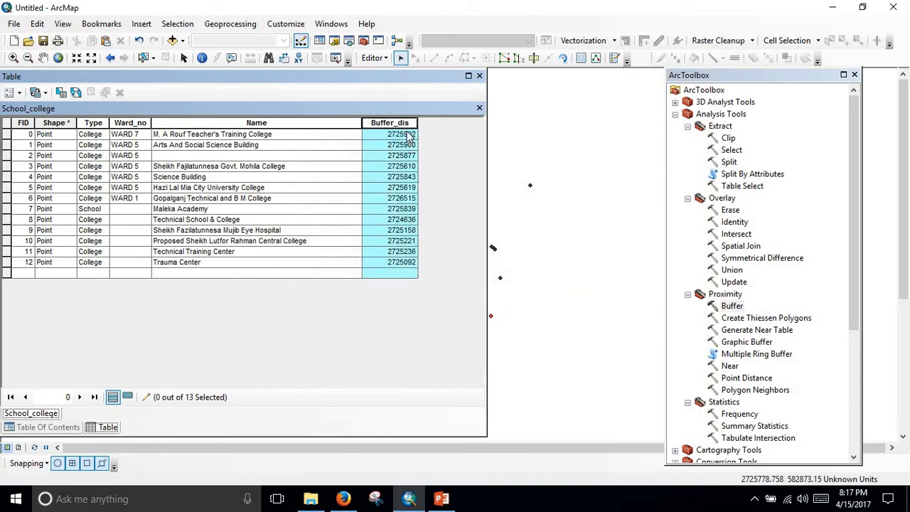
Set Buffer_dis for the records with FID 0 to 3 to 300, 350, 600 and 500.
{"action": "left_click", "coordinate": [376, 135]}
{"action": "left_click", "coordinate": [376, 134]}
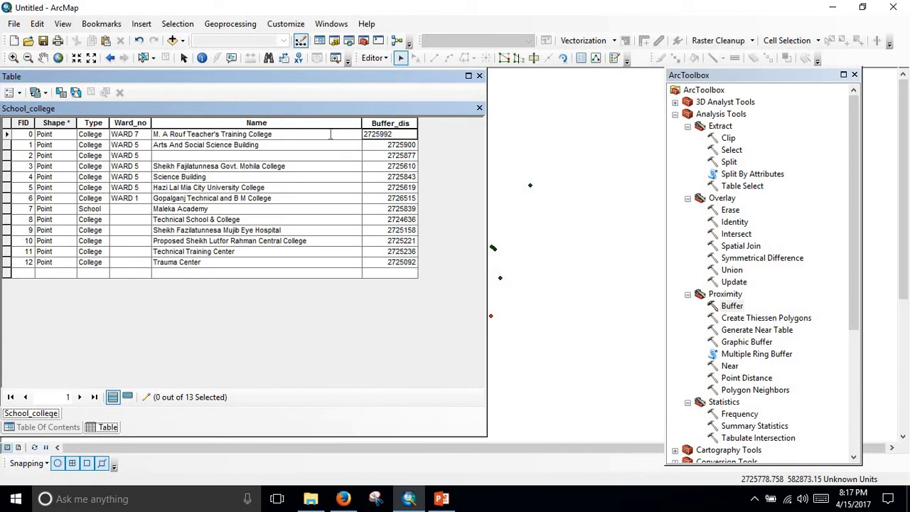
{"action": "left_click_drag", "start_coordinate": [331, 134], "coordinate": [322, 135]}
{"action": "type", "text": "300"}
{"action": "key", "text": "Return"}
{"action": "type", "text": "350"}
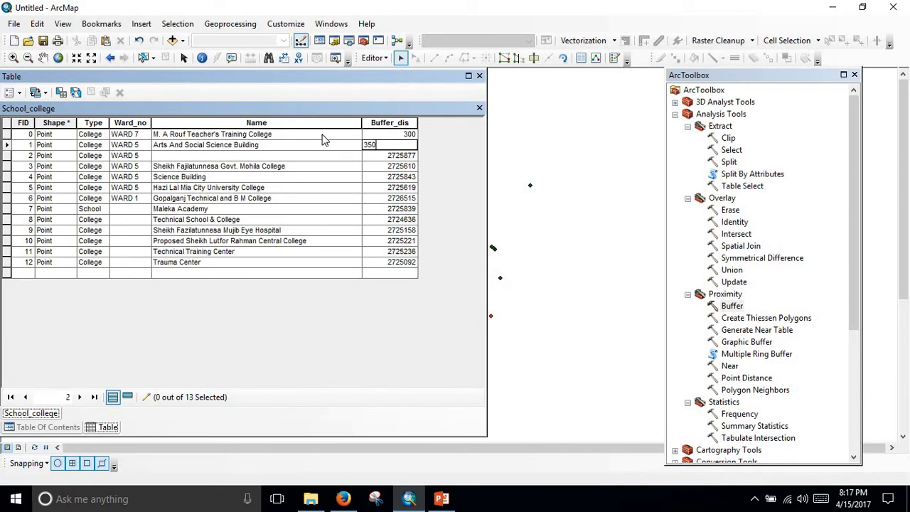
{"action": "key", "text": "Return"}
{"action": "type", "text": "600"}
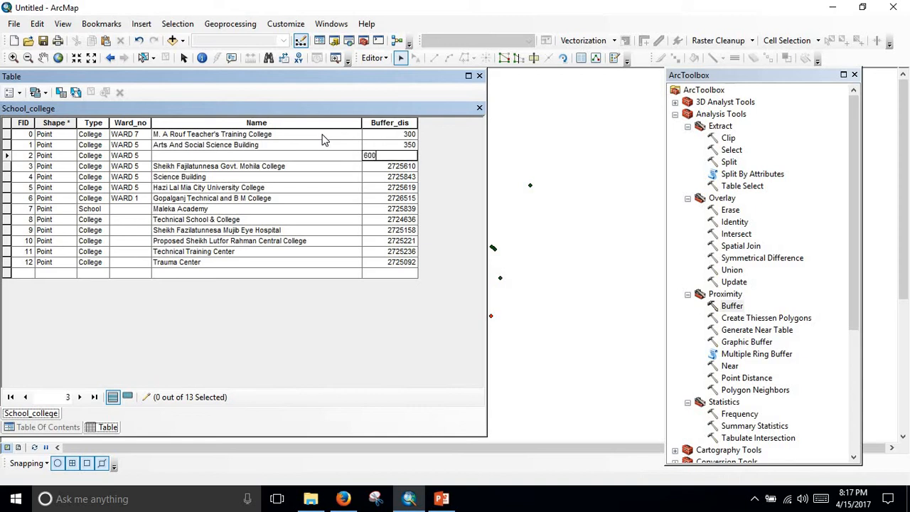
{"action": "key", "text": "Return"}
{"action": "type", "text": "500"}
{"action": "key", "text": "Return"}
Set Buffer_dis for the records with FID 4 to 7 to 250, 400, 250 and 360.
{"action": "type", "text": "250"}
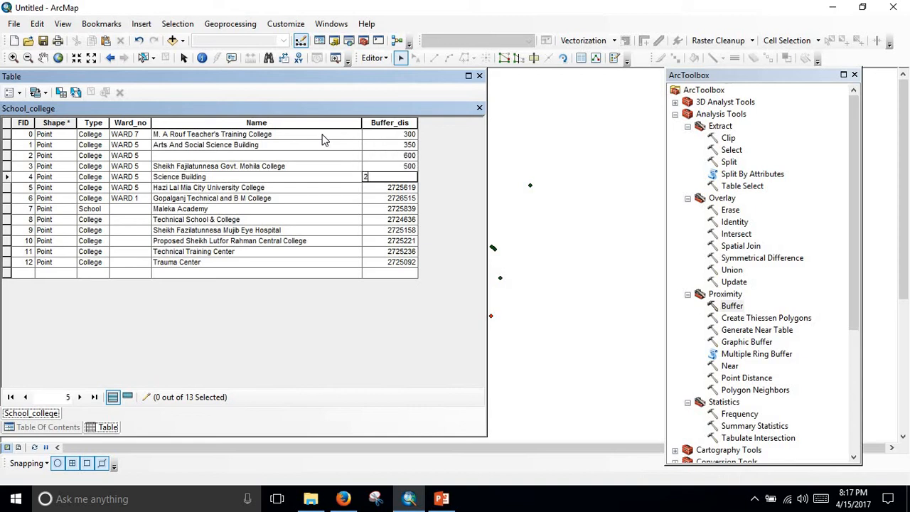
{"action": "key", "text": "Return"}
{"action": "type", "text": "40"}
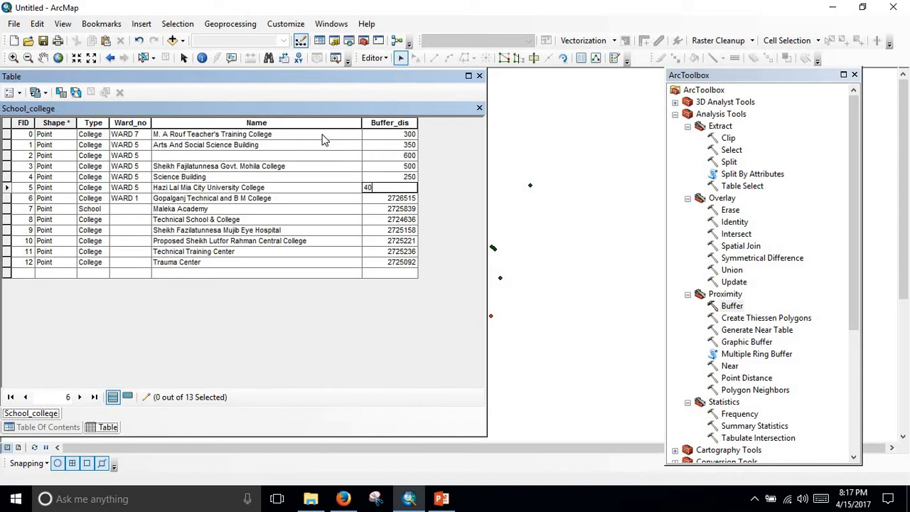
{"action": "type", "text": "0"}
{"action": "key", "text": "Return"}
{"action": "type", "text": "250"}
{"action": "key", "text": "Return"}
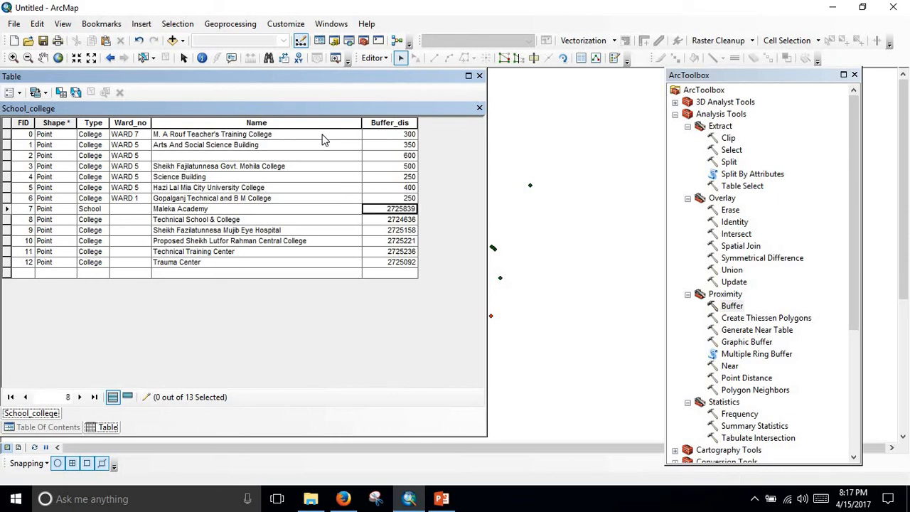
{"action": "type", "text": "360"}
{"action": "key", "text": "Return"}
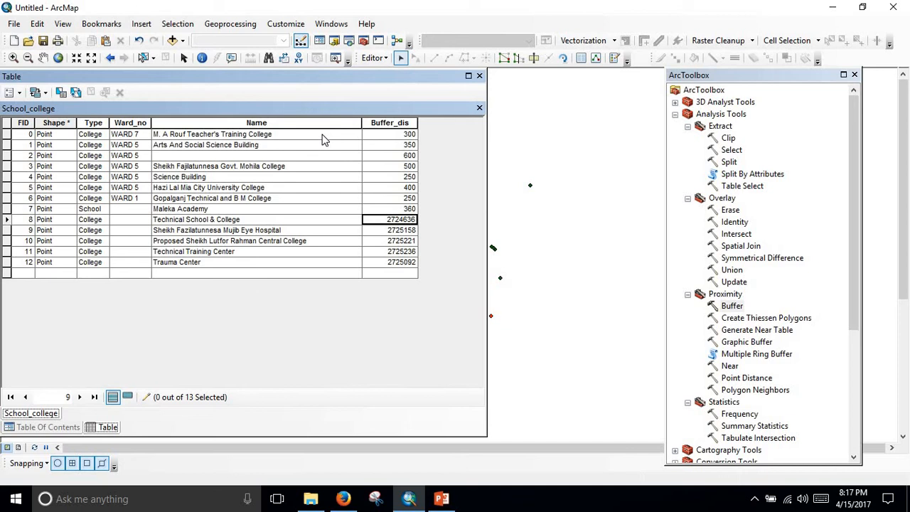
Set Buffer_dis for the records with FID 8 to 12 to 140, 280, 580, 690 and 350, and close the table.
{"action": "type", "text": "140"}
{"action": "key", "text": "Return"}
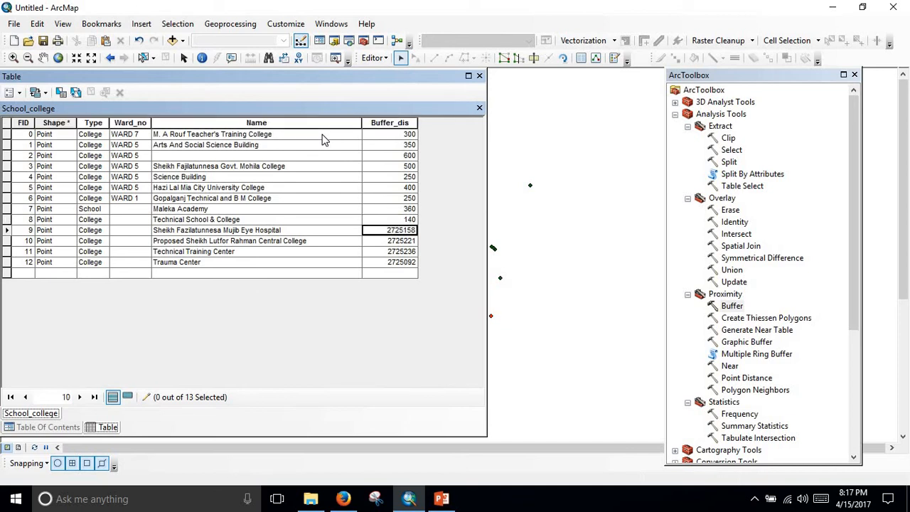
{"action": "type", "text": "280"}
{"action": "key", "text": "Return"}
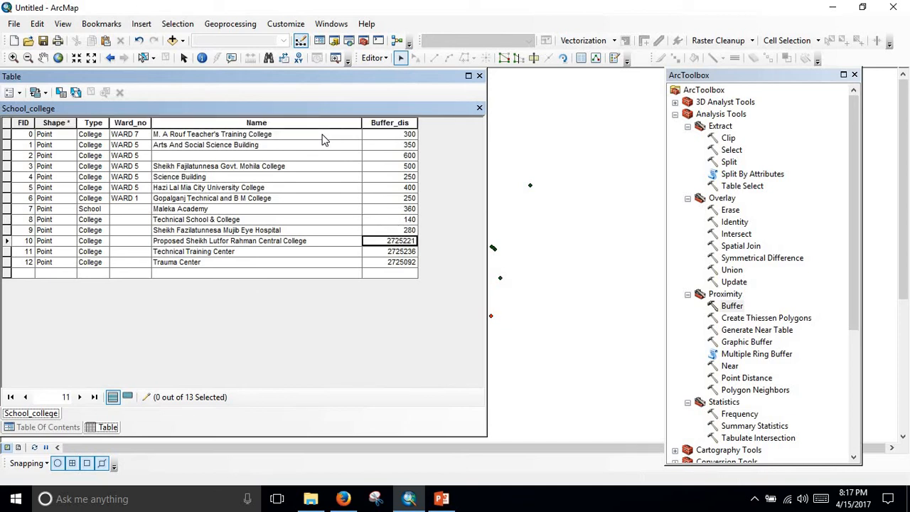
{"action": "type", "text": "580"}
{"action": "key", "text": "Return"}
{"action": "type", "text": "690"}
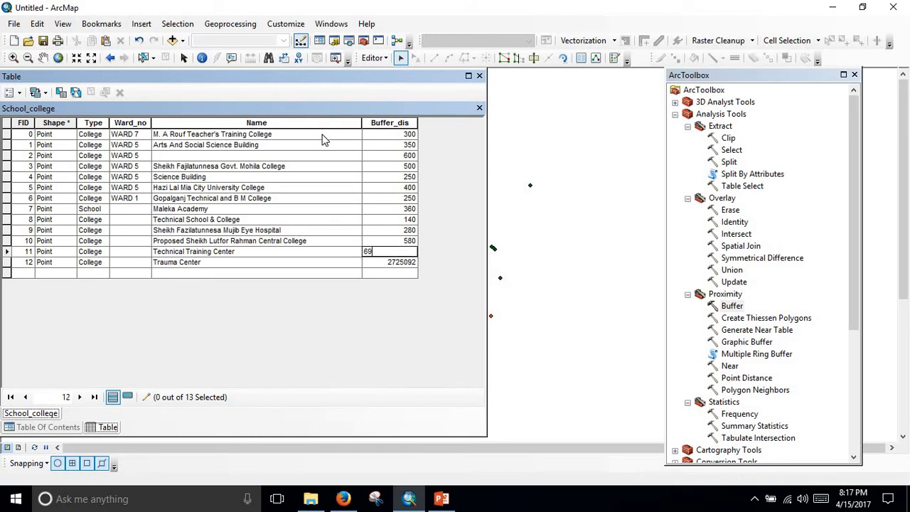
{"action": "key", "text": "Return"}
{"action": "type", "text": "35"}
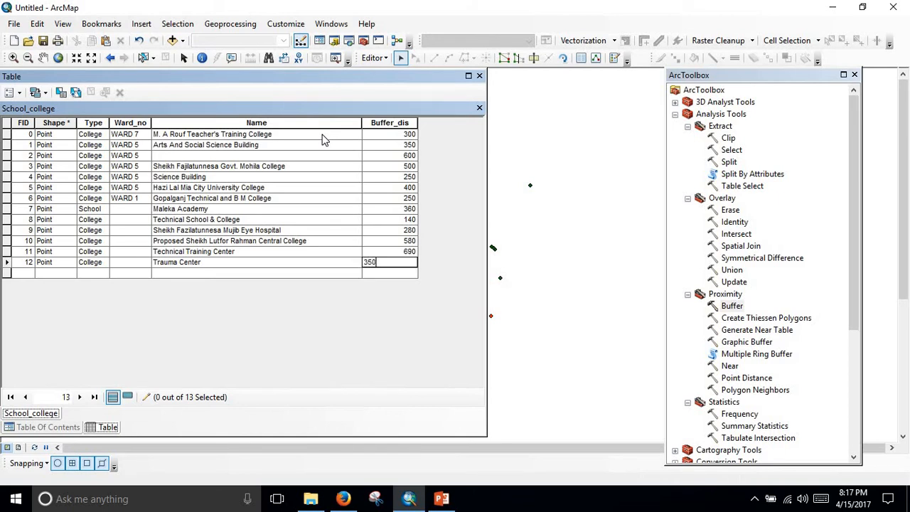
{"action": "type", "text": "0"}
{"action": "key", "text": "Return"}
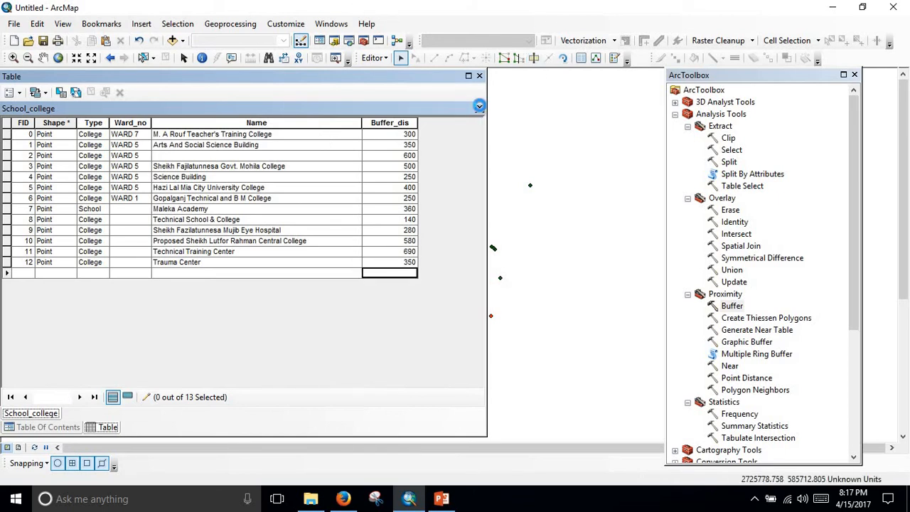
{"action": "left_click", "coordinate": [479, 106]}
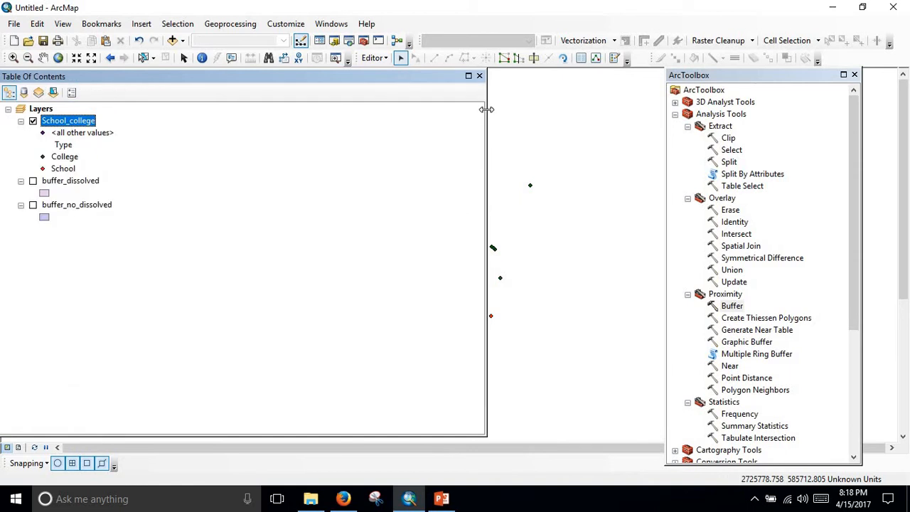
{"action": "left_click_drag", "start_coordinate": [486, 109], "coordinate": [148, 114]}
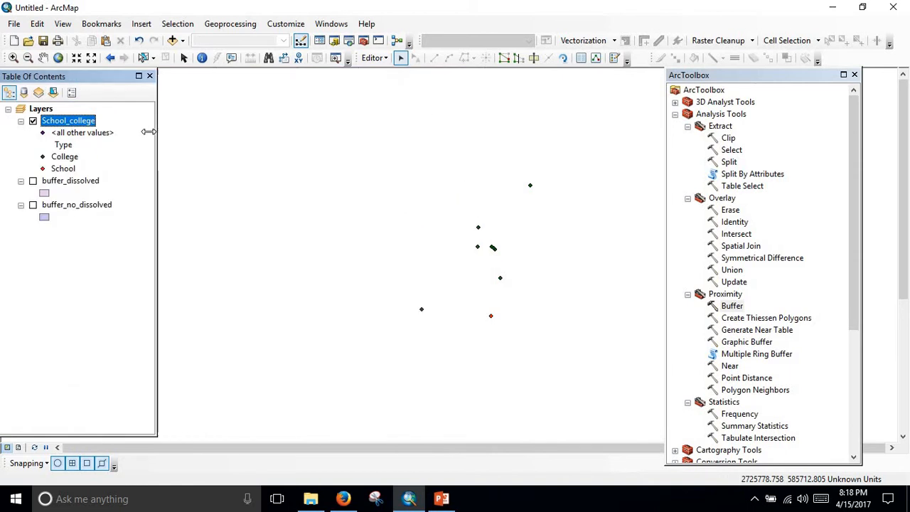
Buffer School_college with distances from the Buffer_dis field, keeping the default output path, planar method and dissolve type NONE.
{"action": "double_click", "coordinate": [733, 306]}
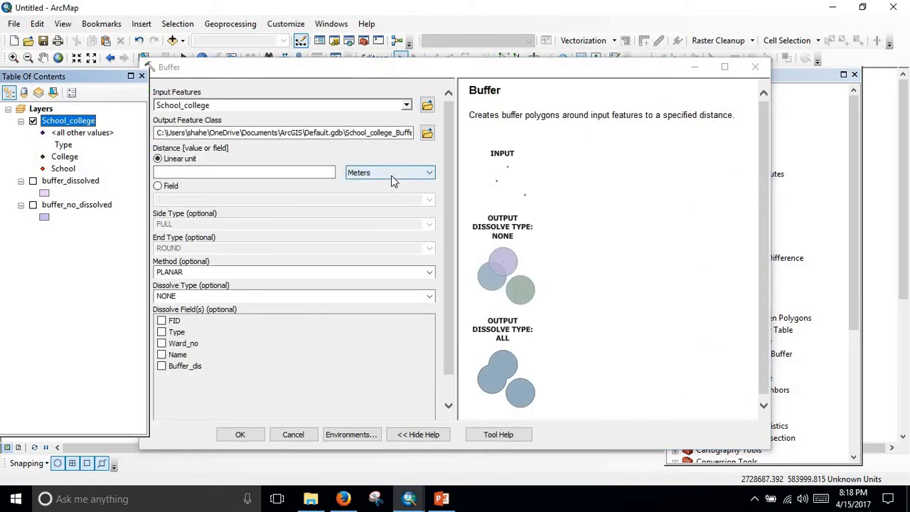
{"action": "left_click", "coordinate": [157, 186]}
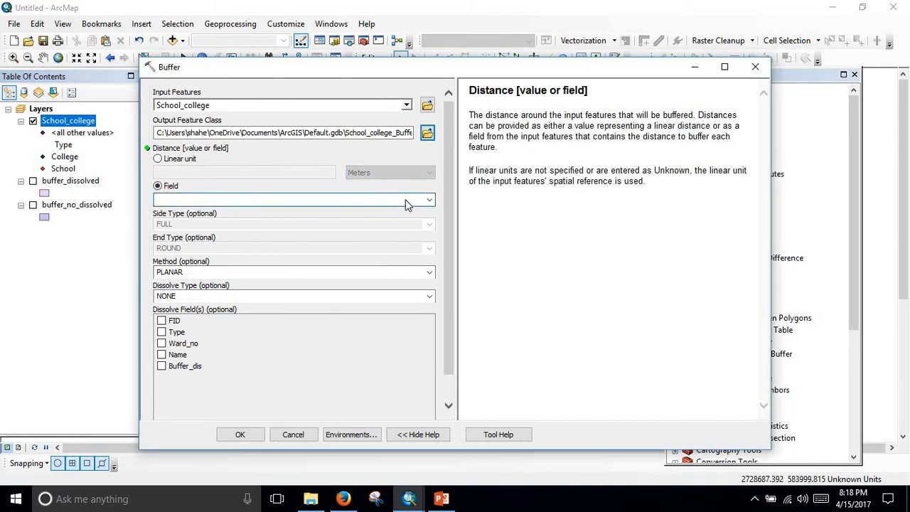
{"action": "left_click", "coordinate": [429, 201]}
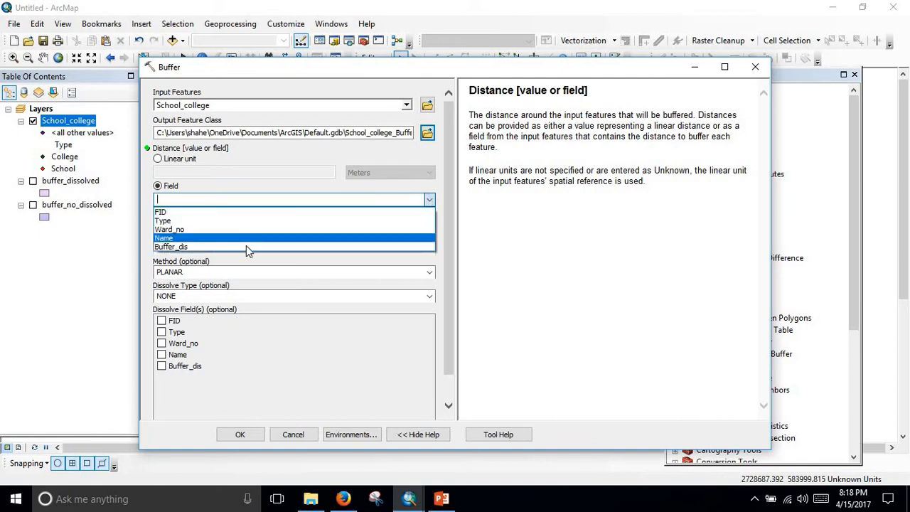
{"action": "left_click", "coordinate": [246, 247]}
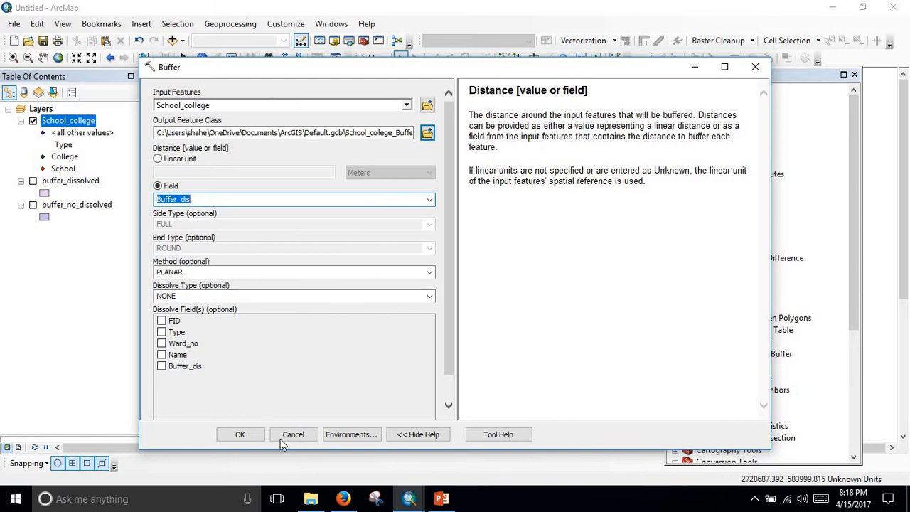
{"action": "left_click", "coordinate": [240, 435]}
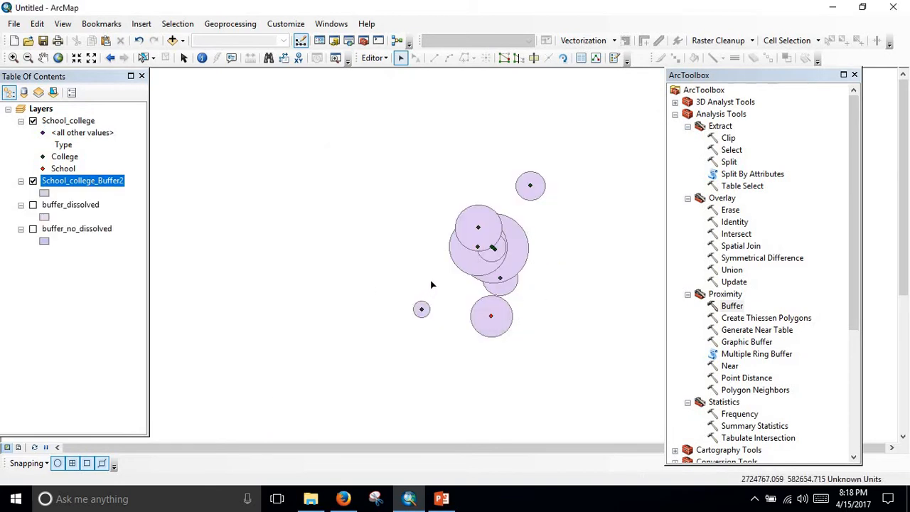
Examine the sizes and overlaps of the new variable-distance buffers around the school and college points.
{"action": "left_click_drag", "start_coordinate": [489, 274], "coordinate": [361, 260]}
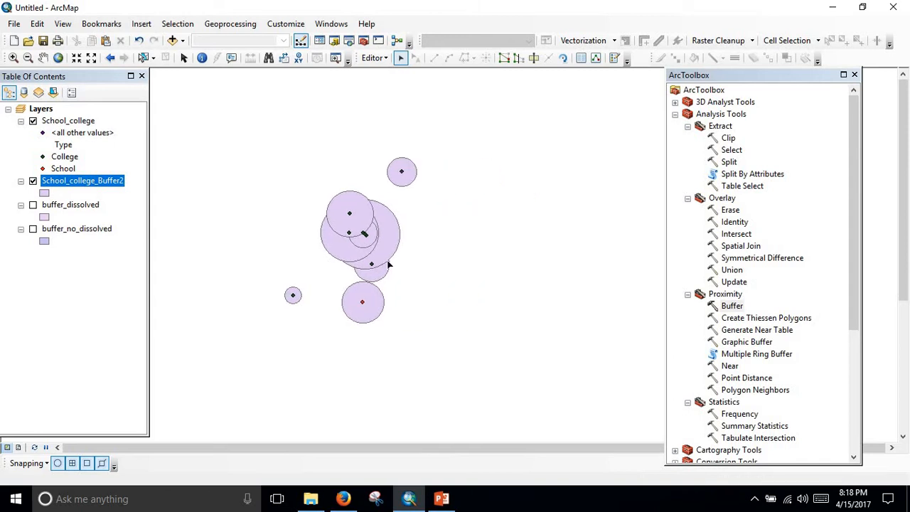
{"action": "scroll", "coordinate": [361, 191], "scroll_direction": "down", "scroll_amount": 3}
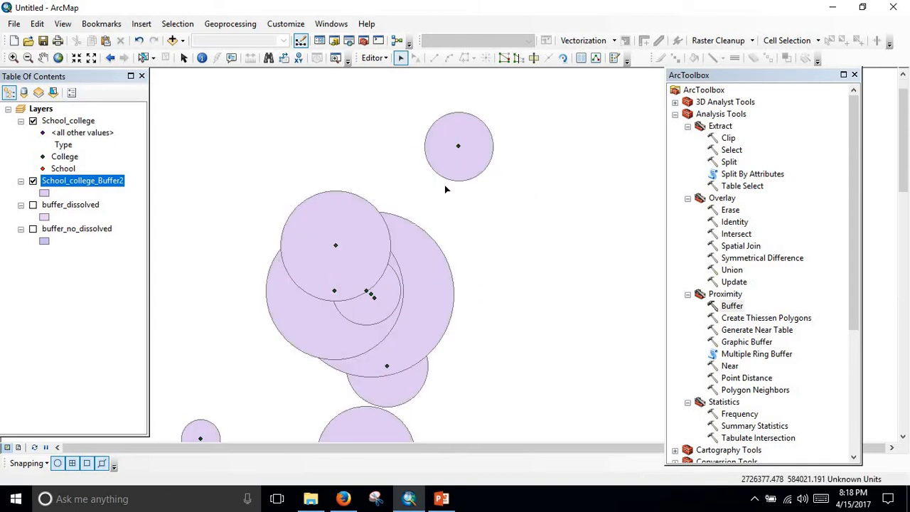
{"action": "scroll", "coordinate": [445, 187], "scroll_direction": "up", "scroll_amount": 3}
{"action": "scroll", "coordinate": [342, 292], "scroll_direction": "down", "scroll_amount": 3}
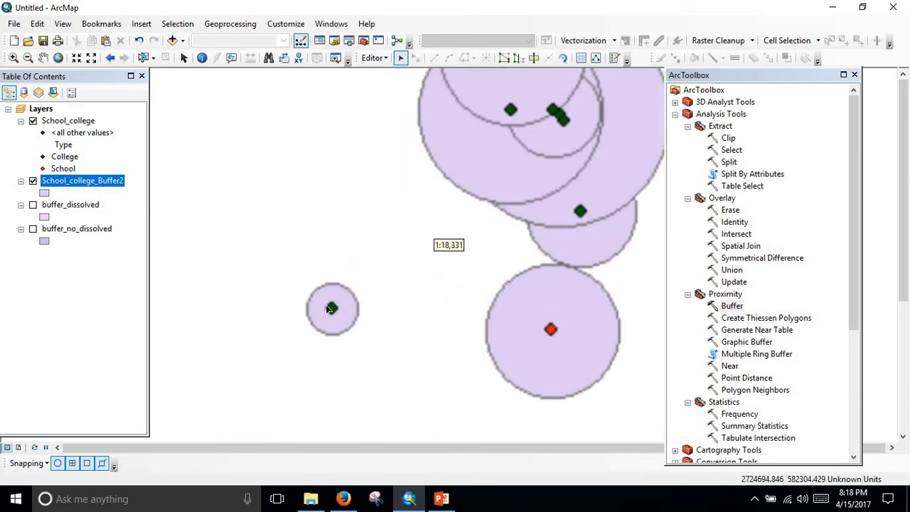
{"action": "scroll", "coordinate": [398, 295], "scroll_direction": "up", "scroll_amount": 2}
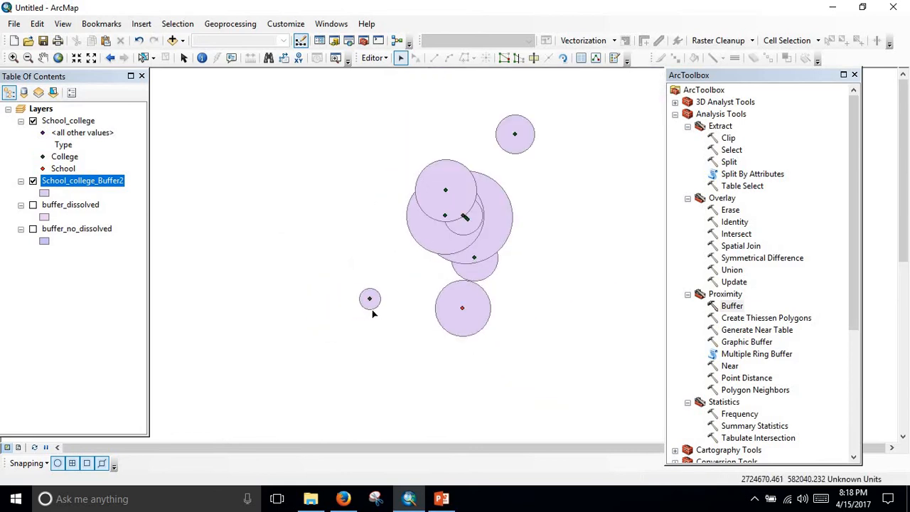
{"action": "scroll", "coordinate": [372, 309], "scroll_direction": "down", "scroll_amount": 1}
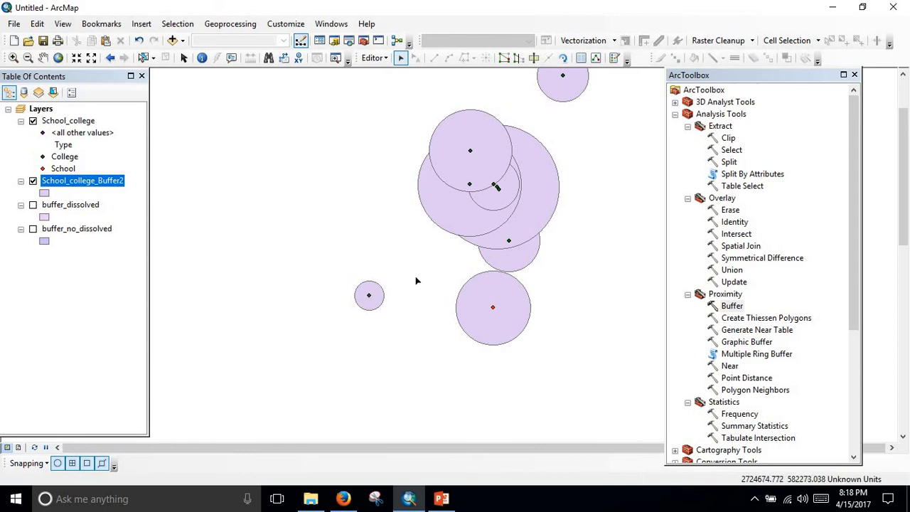
{"action": "left_click_drag", "start_coordinate": [369, 328], "coordinate": [278, 383]}
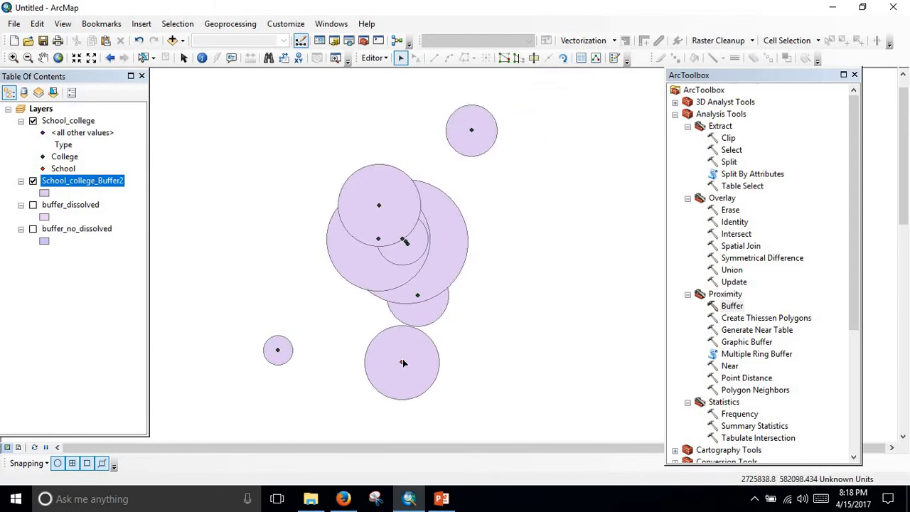
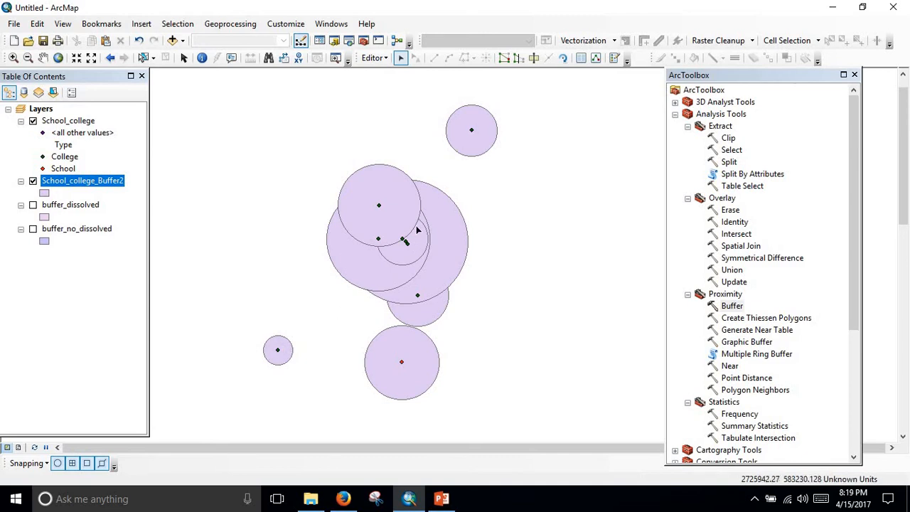
Compare the variable-distance buffers across the northern and southern clusters of school and college points.
{"action": "scroll", "coordinate": [416, 226], "scroll_direction": "down", "scroll_amount": 3}
{"action": "scroll", "coordinate": [393, 284], "scroll_direction": "up", "scroll_amount": 3}
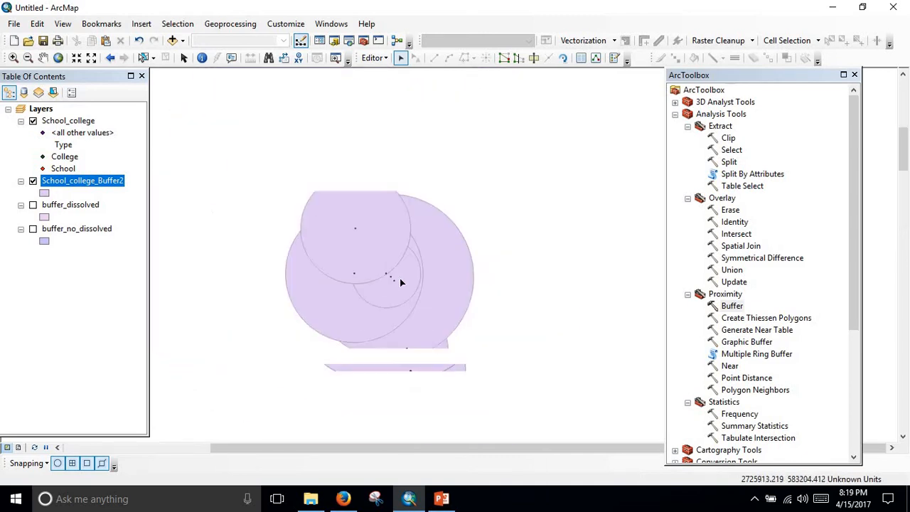
{"action": "scroll", "coordinate": [420, 250], "scroll_direction": "up", "scroll_amount": 3}
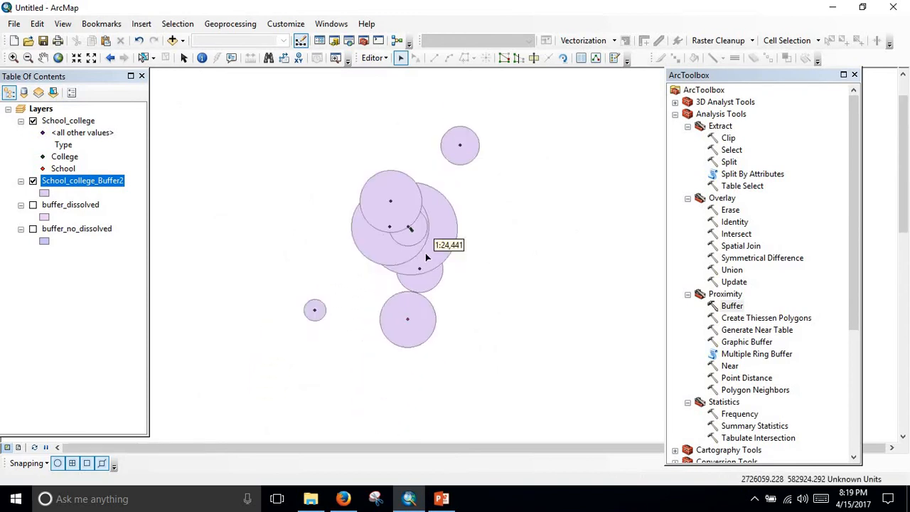
{"action": "scroll", "coordinate": [431, 263], "scroll_direction": "up", "scroll_amount": 2}
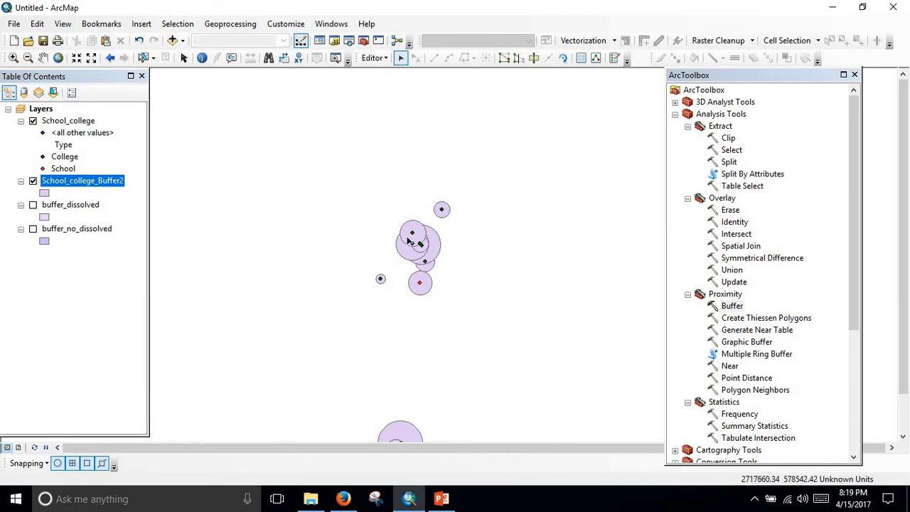
{"action": "scroll", "coordinate": [420, 291], "scroll_direction": "up", "scroll_amount": 1}
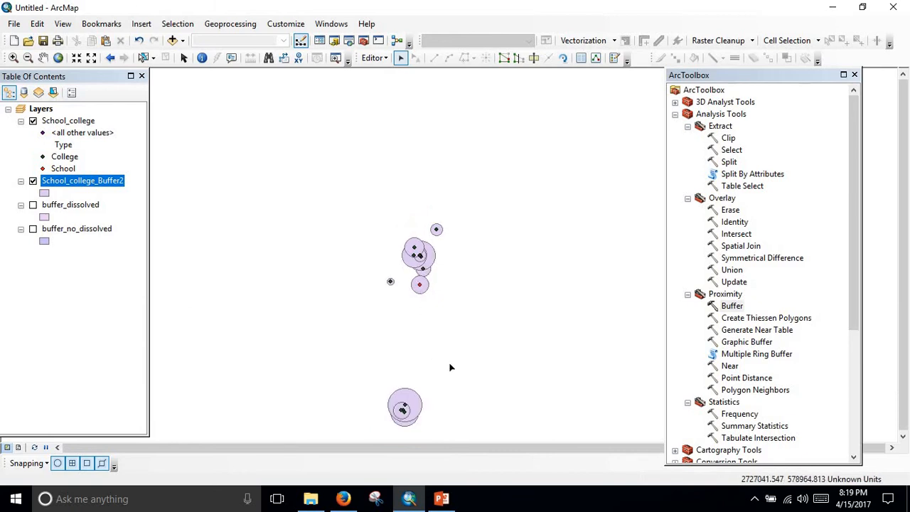
{"action": "left_click_drag", "start_coordinate": [449, 364], "coordinate": [453, 269]}
{"action": "scroll", "coordinate": [409, 331], "scroll_direction": "down", "scroll_amount": 2}
{"action": "scroll", "coordinate": [433, 323], "scroll_direction": "up", "scroll_amount": 2}
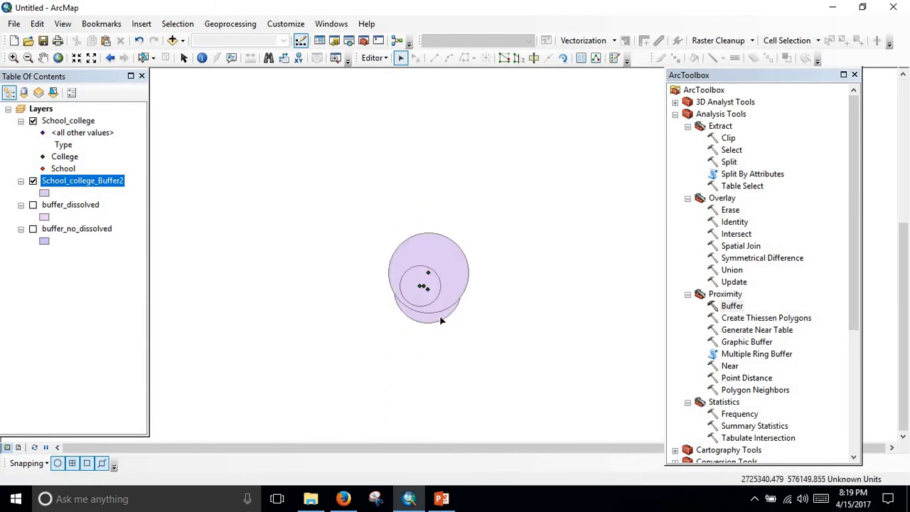
{"action": "scroll", "coordinate": [500, 288], "scroll_direction": "up", "scroll_amount": 2}
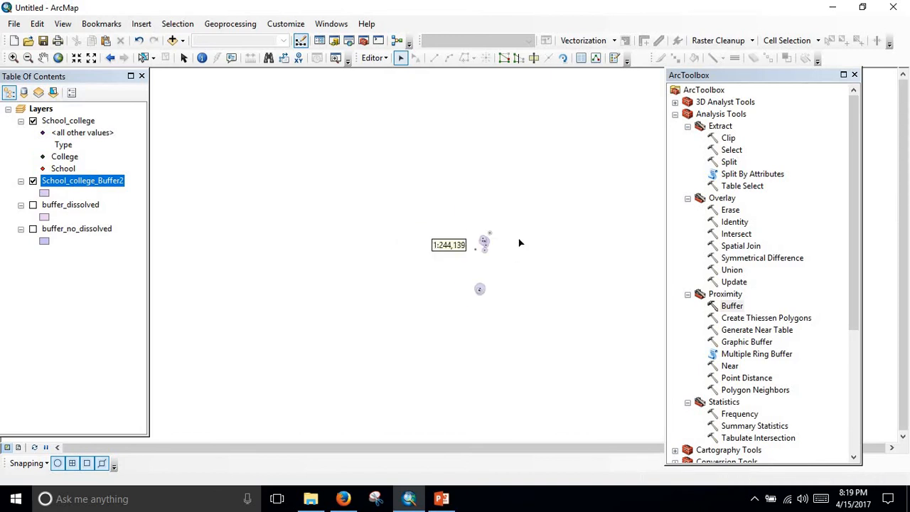
{"action": "left_click_drag", "start_coordinate": [519, 243], "coordinate": [416, 250]}
{"action": "scroll", "coordinate": [457, 235], "scroll_direction": "down", "scroll_amount": 2}
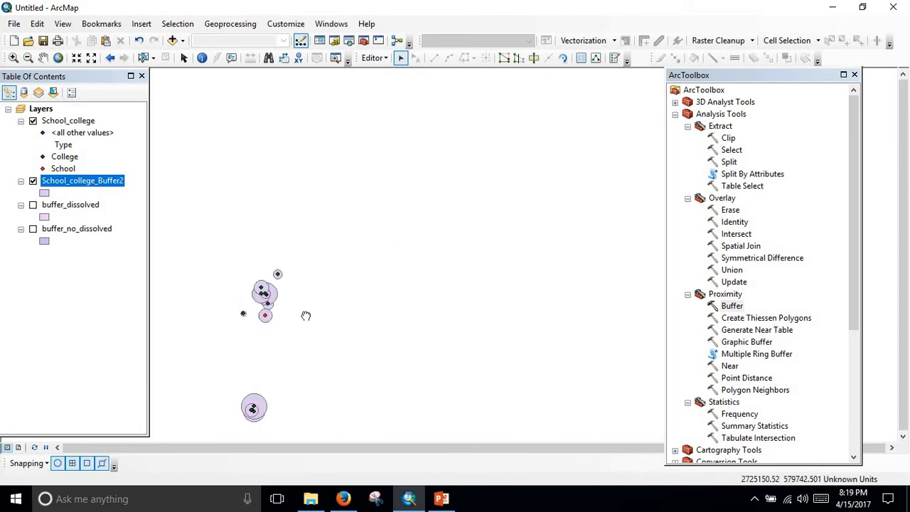
{"action": "left_click_drag", "start_coordinate": [305, 315], "coordinate": [458, 188]}
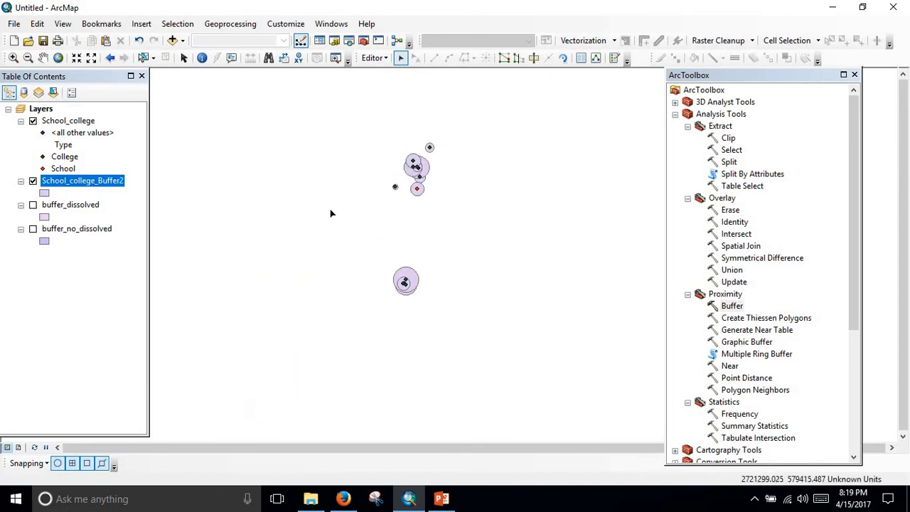
Hide the School_college_Buffer2 layer and set School_college as the input features for Create Thiessen Polygons.
{"action": "left_click", "coordinate": [33, 180]}
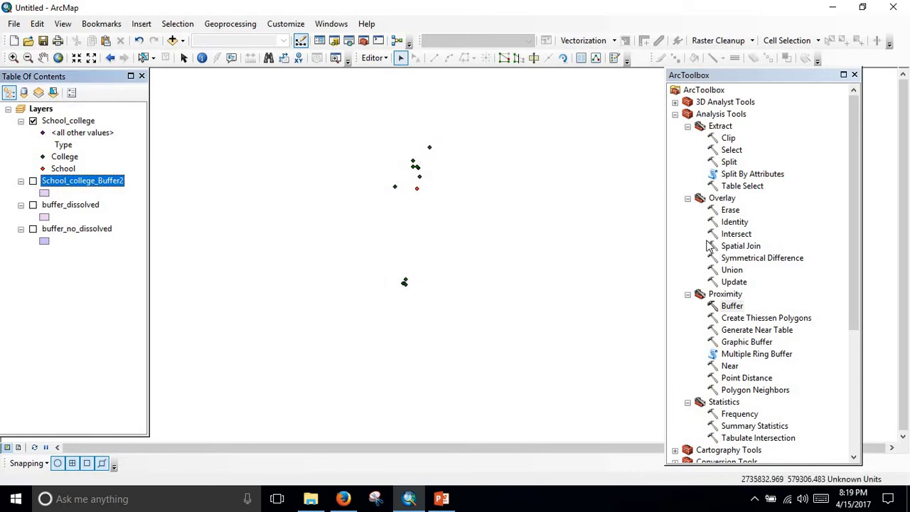
{"action": "left_click", "coordinate": [779, 318]}
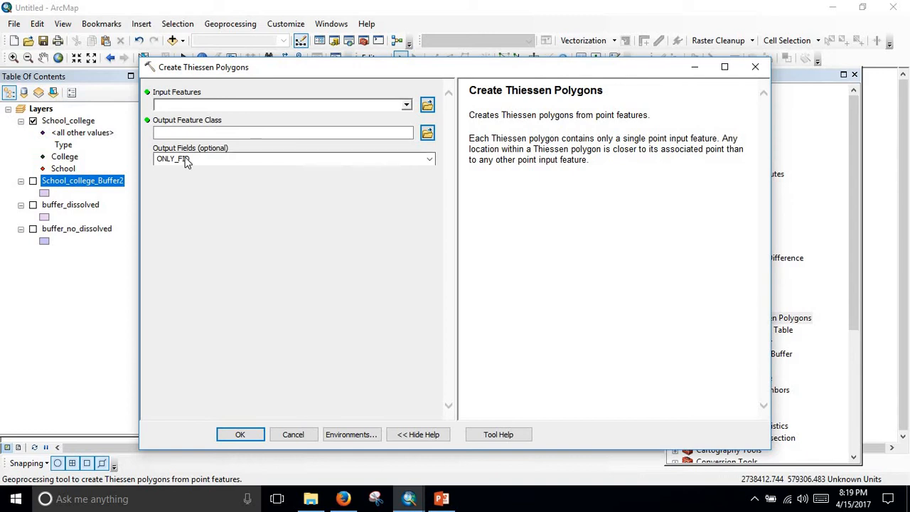
{"action": "left_click_drag", "start_coordinate": [63, 121], "coordinate": [240, 107]}
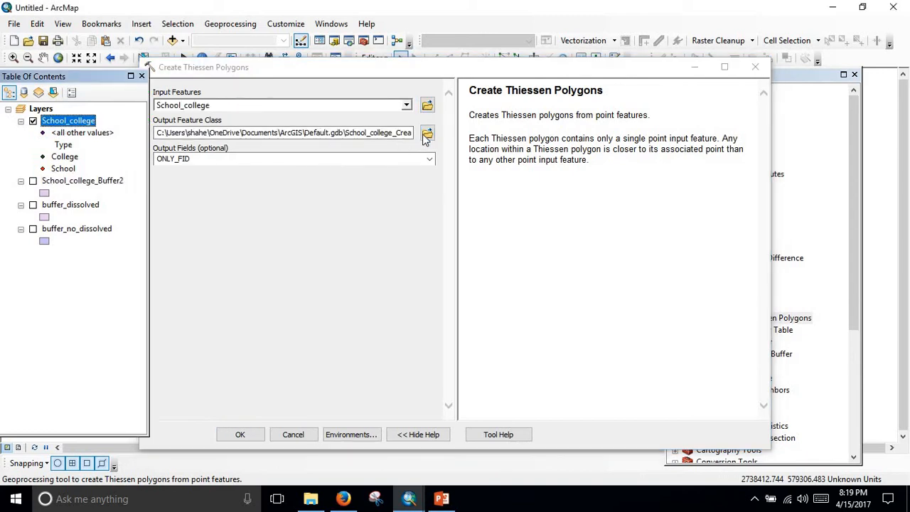
Create the Thiessen polygons with output School_college_thissen_polygon.shp in the Spatial Analysis folder, keeping output fields ONLY_FID.
{"action": "left_click", "coordinate": [427, 134]}
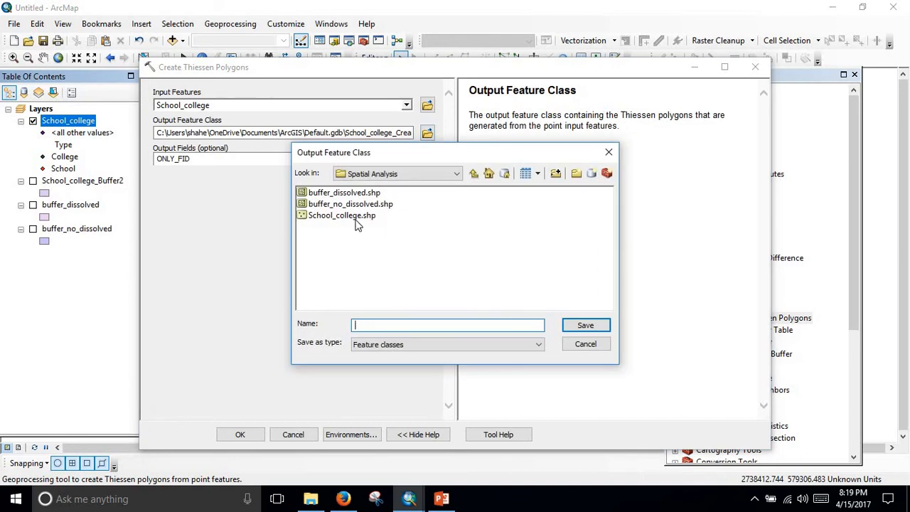
{"action": "left_click", "coordinate": [357, 218]}
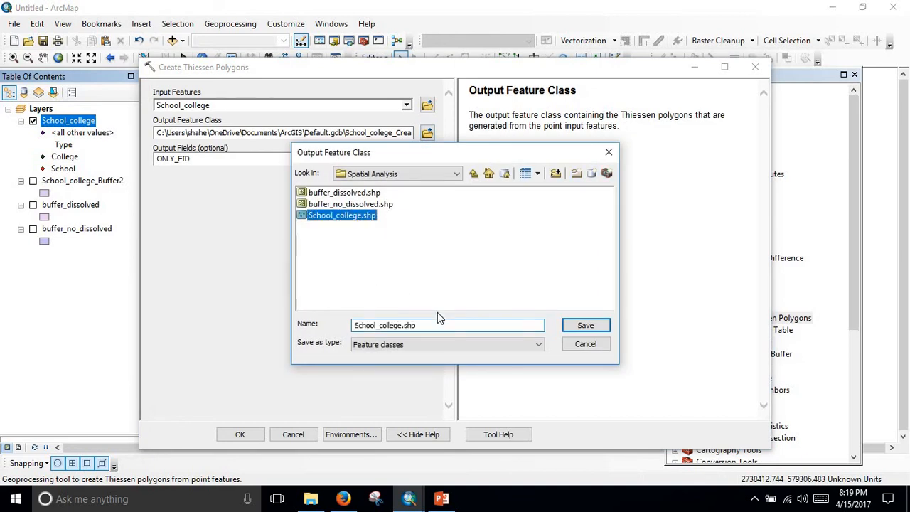
{"action": "left_click", "coordinate": [402, 325]}
{"action": "type", "text": "_"}
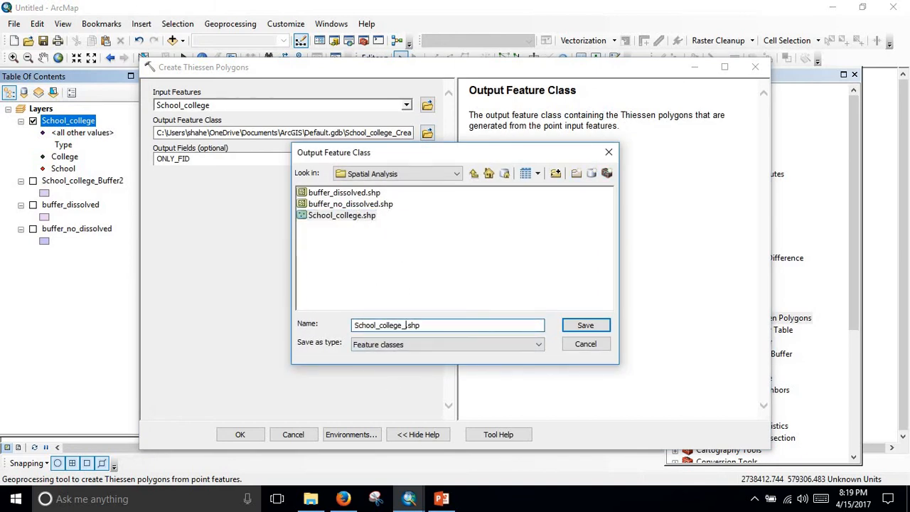
{"action": "type", "text": "thissen_polygon"}
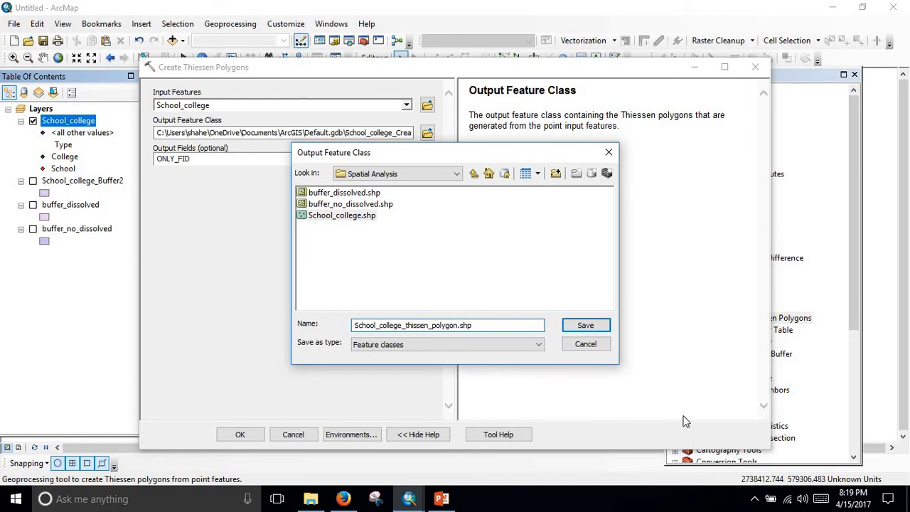
{"action": "left_click", "coordinate": [586, 325]}
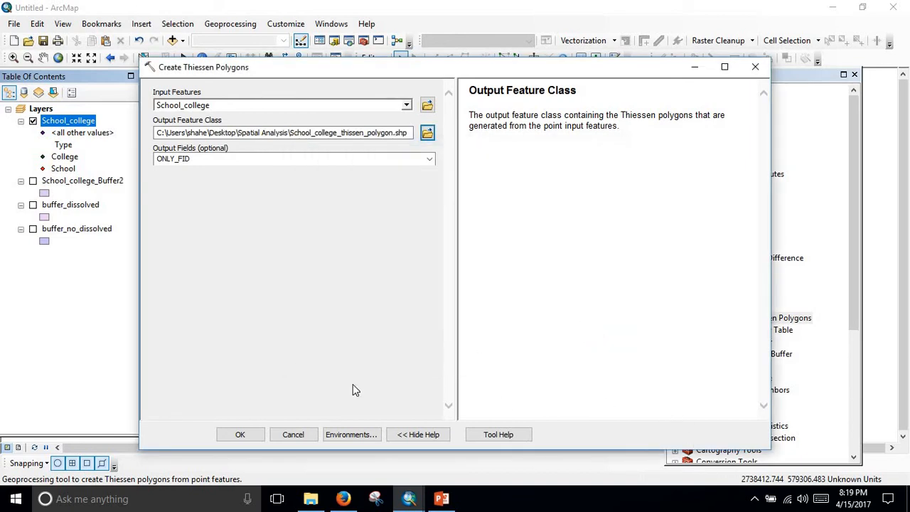
{"action": "left_click", "coordinate": [239, 435]}
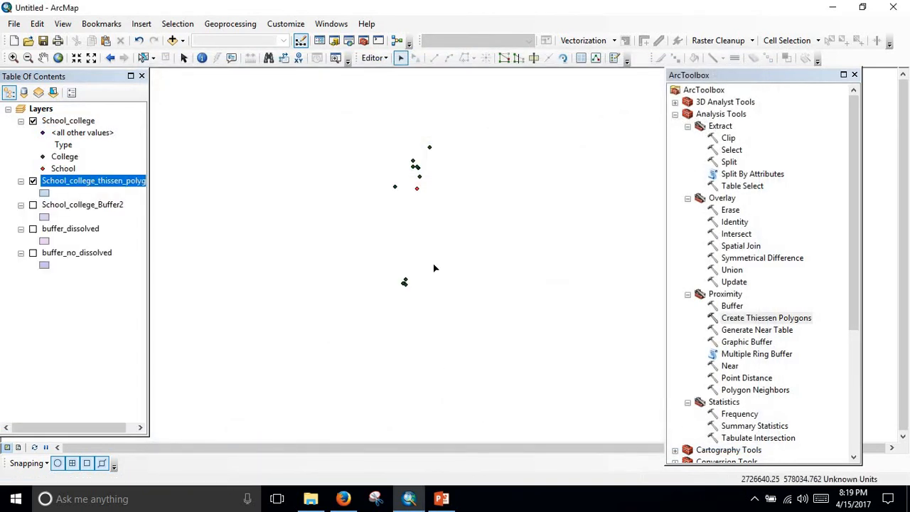
Inspect the map around the points for the Thiessen polygons, switching the School_college_thissen_polygon layer off and on again.
{"action": "scroll", "coordinate": [440, 273], "scroll_direction": "up", "scroll_amount": 2}
{"action": "scroll", "coordinate": [417, 320], "scroll_direction": "down", "scroll_amount": 4}
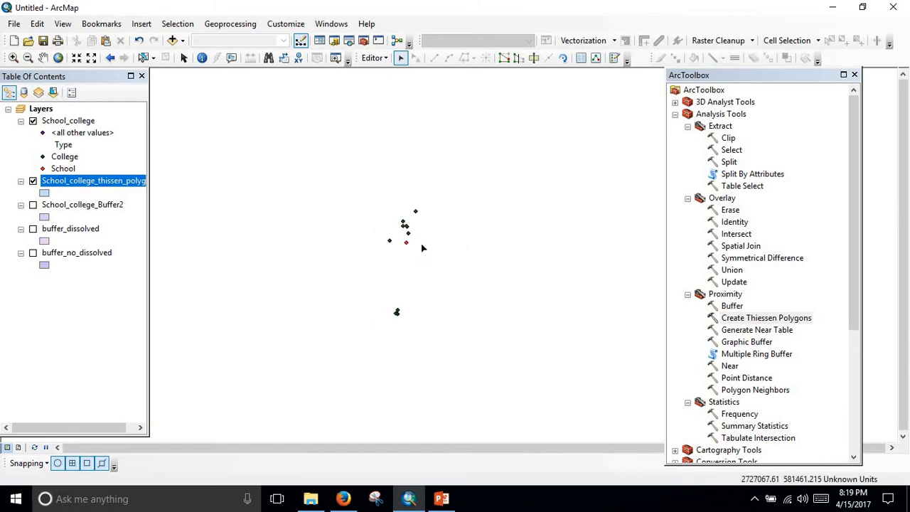
{"action": "scroll", "coordinate": [413, 244], "scroll_direction": "up", "scroll_amount": 3}
{"action": "scroll", "coordinate": [413, 244], "scroll_direction": "down", "scroll_amount": 4}
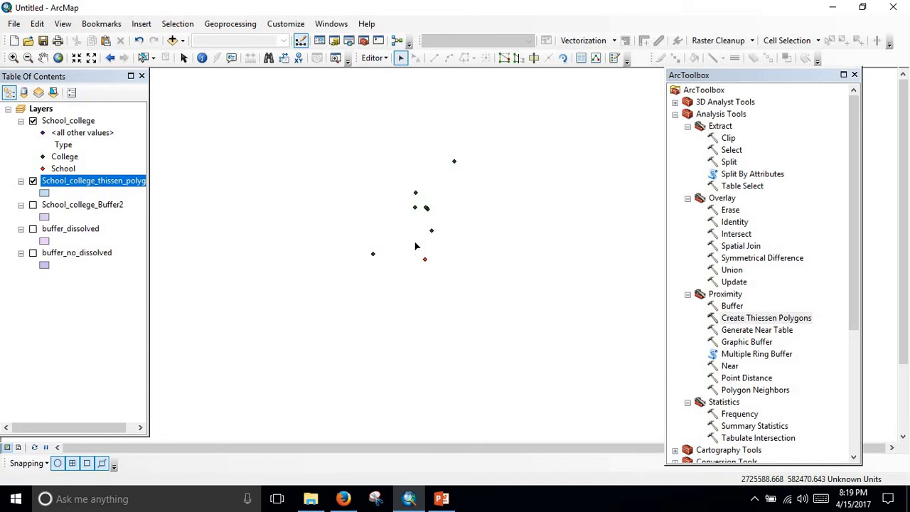
{"action": "scroll", "coordinate": [453, 291], "scroll_direction": "down", "scroll_amount": 1}
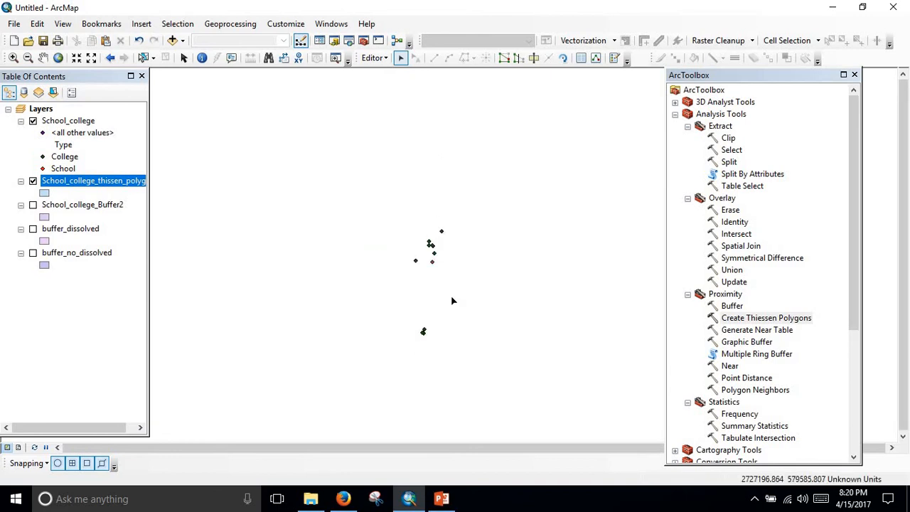
{"action": "left_click_drag", "start_coordinate": [452, 299], "coordinate": [429, 210]}
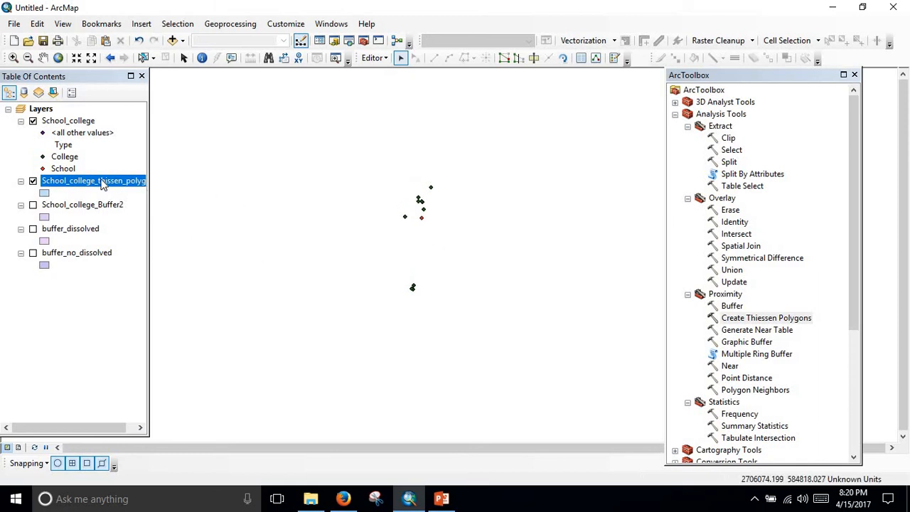
{"action": "left_click", "coordinate": [33, 182]}
{"action": "left_click", "coordinate": [32, 181]}
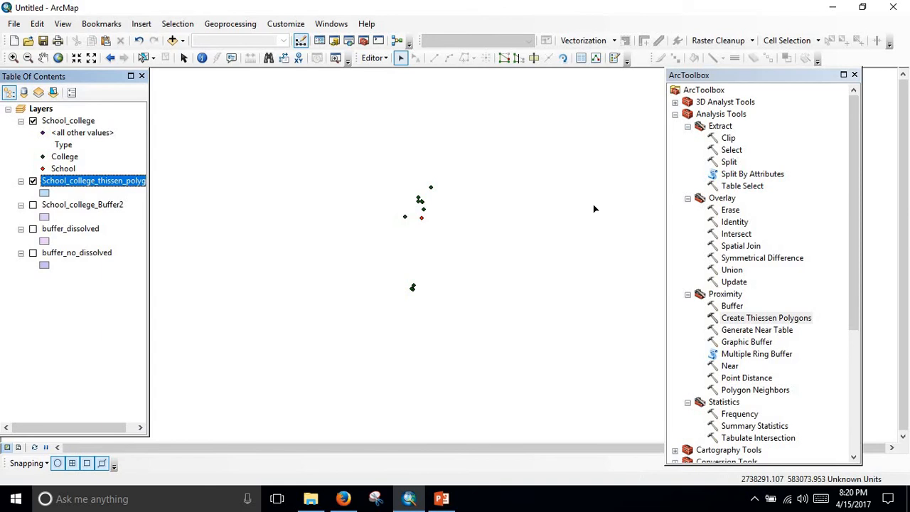
Review the descriptions and illustrations of the Identity and Intersect overlay tools, closing each without running it.
{"action": "double_click", "coordinate": [735, 223]}
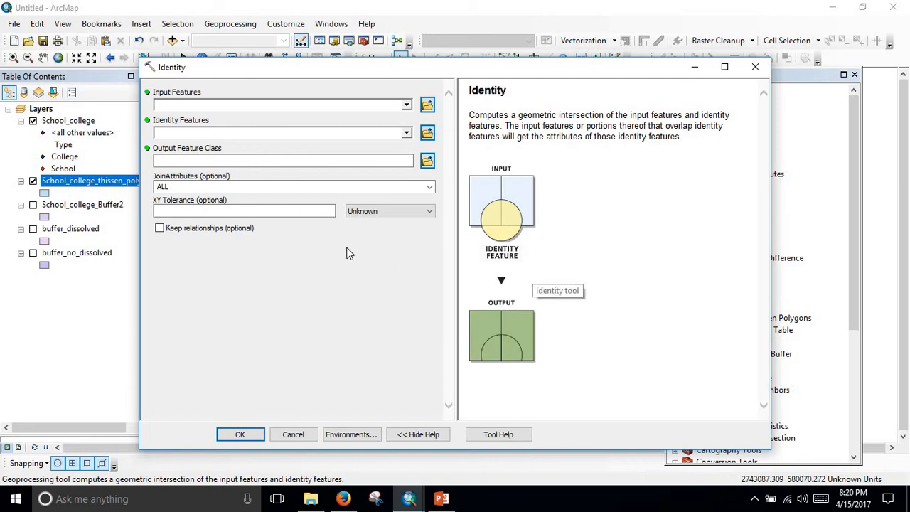
{"action": "left_click", "coordinate": [755, 68]}
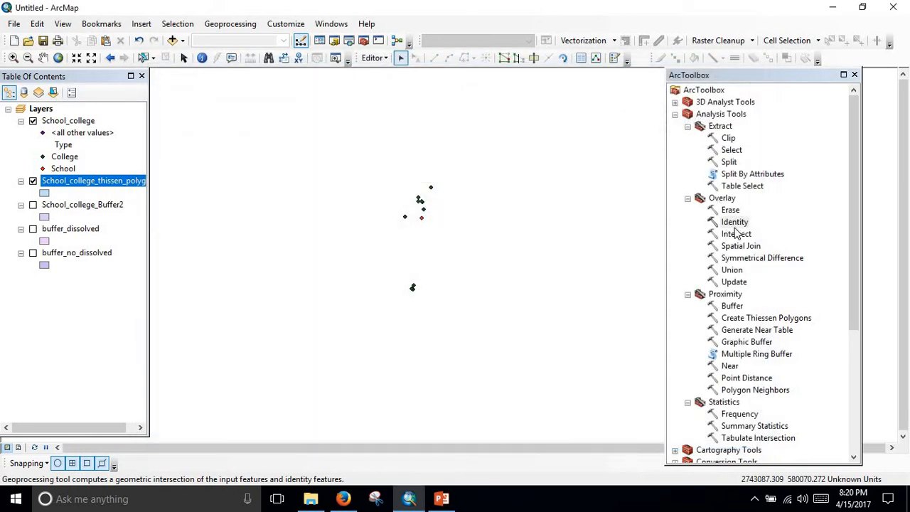
{"action": "double_click", "coordinate": [736, 234]}
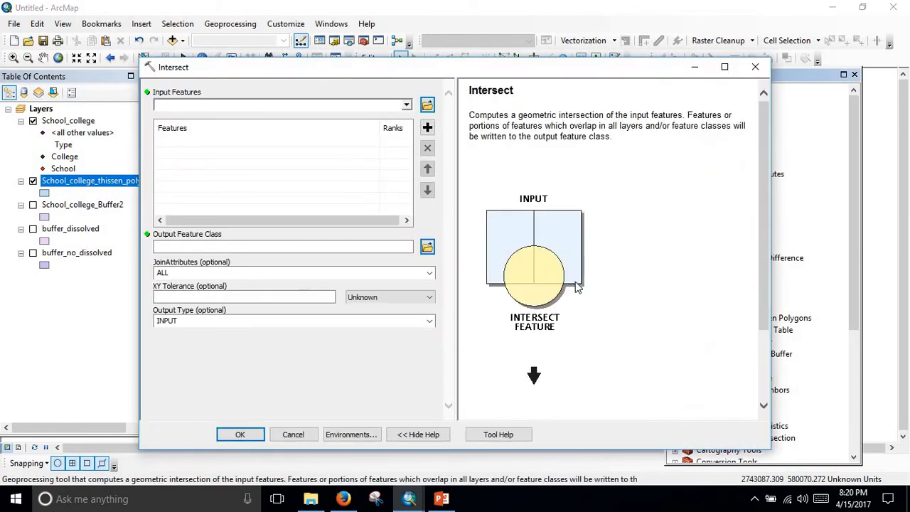
{"action": "scroll", "coordinate": [578, 286], "scroll_direction": "down", "scroll_amount": 3}
{"action": "scroll", "coordinate": [577, 287], "scroll_direction": "up", "scroll_amount": 3}
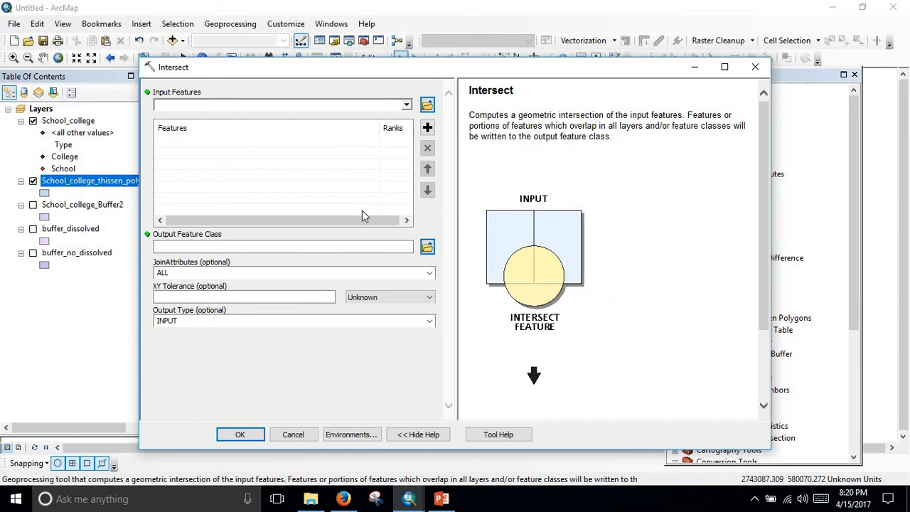
{"action": "left_click", "coordinate": [755, 67]}
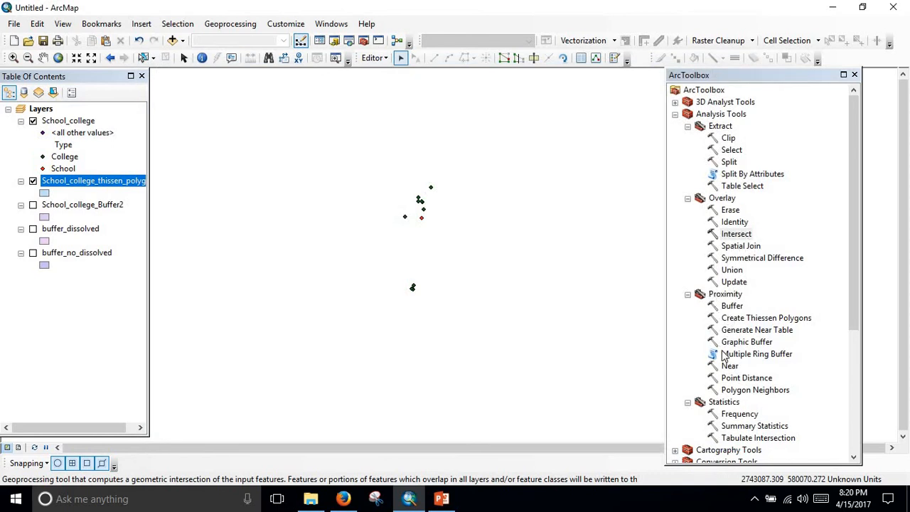
Open the Clip tool and read its description and input, clip feature and output illustration.
{"action": "double_click", "coordinate": [729, 138]}
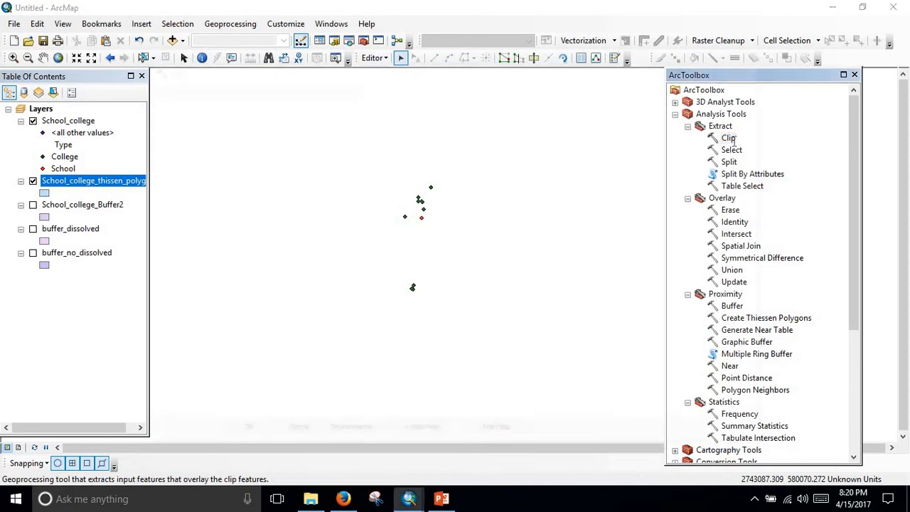
{"action": "scroll", "coordinate": [529, 319], "scroll_direction": "down", "scroll_amount": 1}
{"action": "scroll", "coordinate": [528, 319], "scroll_direction": "up", "scroll_amount": 1}
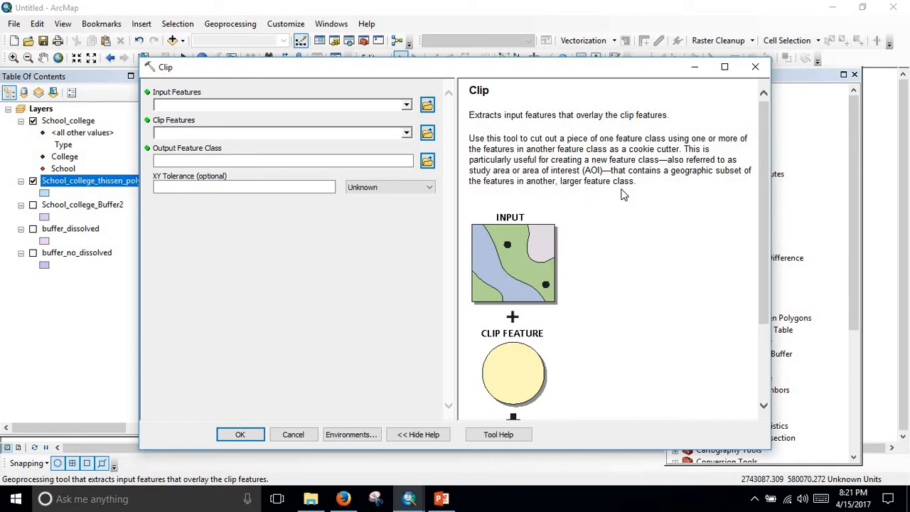
{"action": "scroll", "coordinate": [623, 194], "scroll_direction": "down", "scroll_amount": 3}
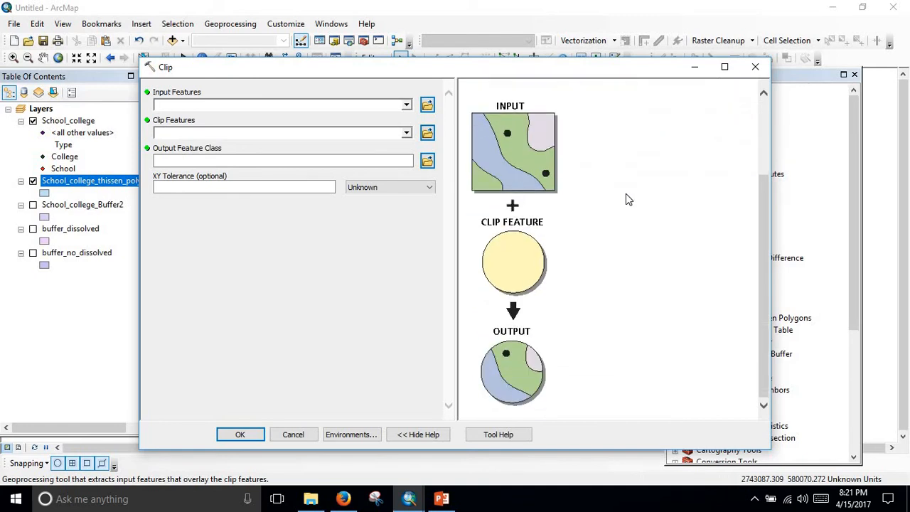
Read the full Clip (Analysis) help topic, close it, and move the Clip dialog clear of the layer list.
{"action": "left_click", "coordinate": [498, 435]}
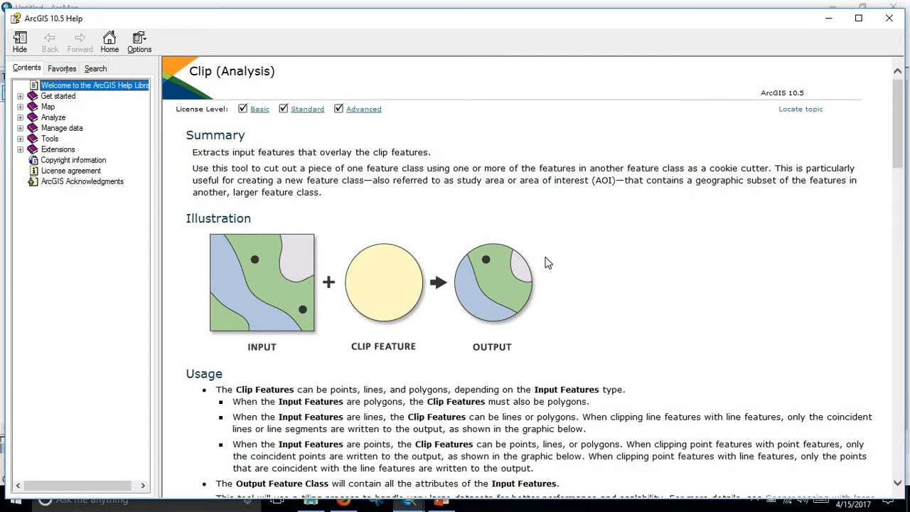
{"action": "scroll", "coordinate": [547, 263], "scroll_direction": "down", "scroll_amount": 15}
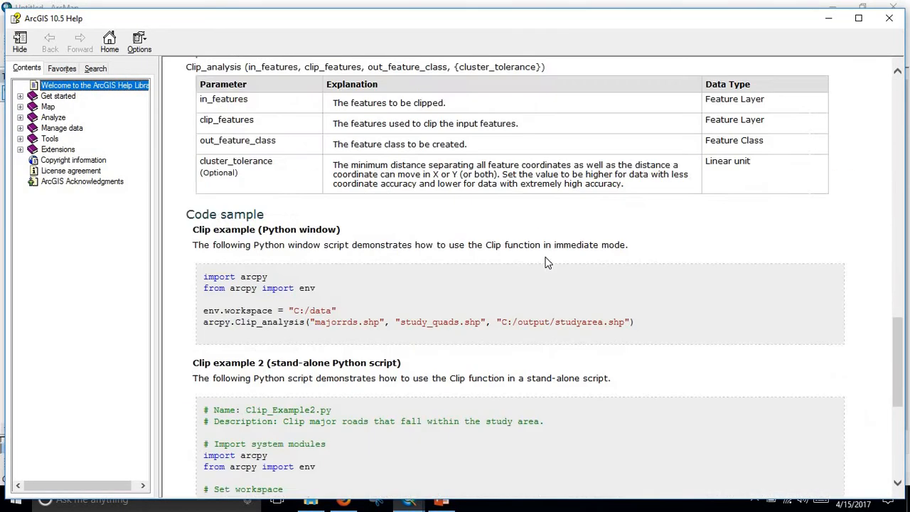
{"action": "scroll", "coordinate": [547, 262], "scroll_direction": "down", "scroll_amount": 4}
{"action": "scroll", "coordinate": [547, 260], "scroll_direction": "down", "scroll_amount": 4}
{"action": "scroll", "coordinate": [559, 255], "scroll_direction": "up", "scroll_amount": 20}
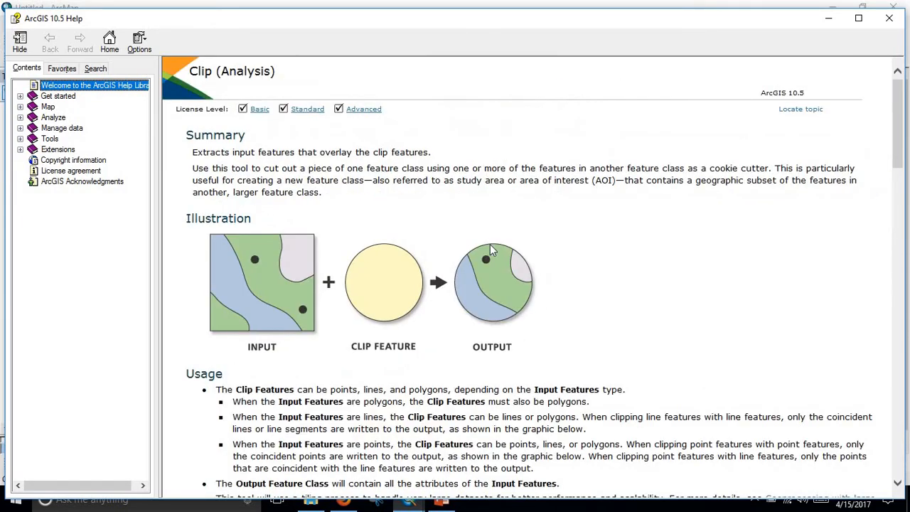
{"action": "left_click", "coordinate": [890, 18]}
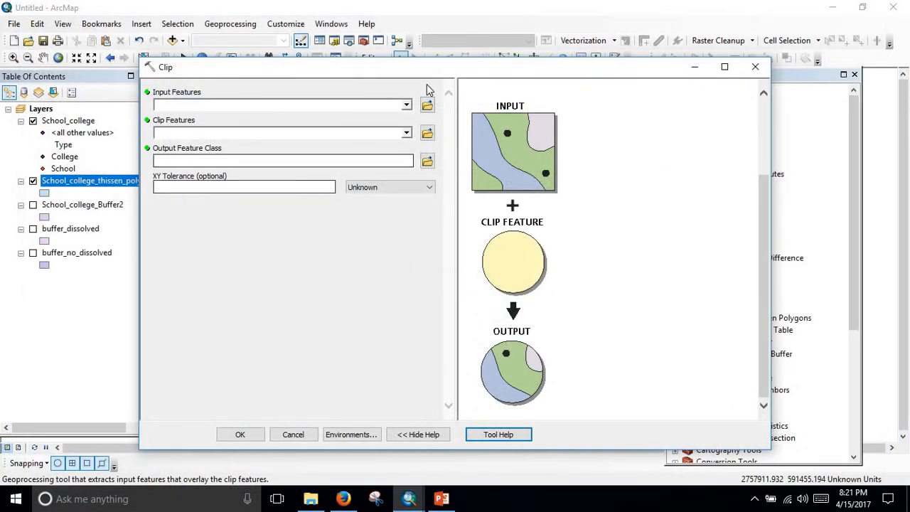
{"action": "left_click_drag", "start_coordinate": [433, 68], "coordinate": [515, 72]}
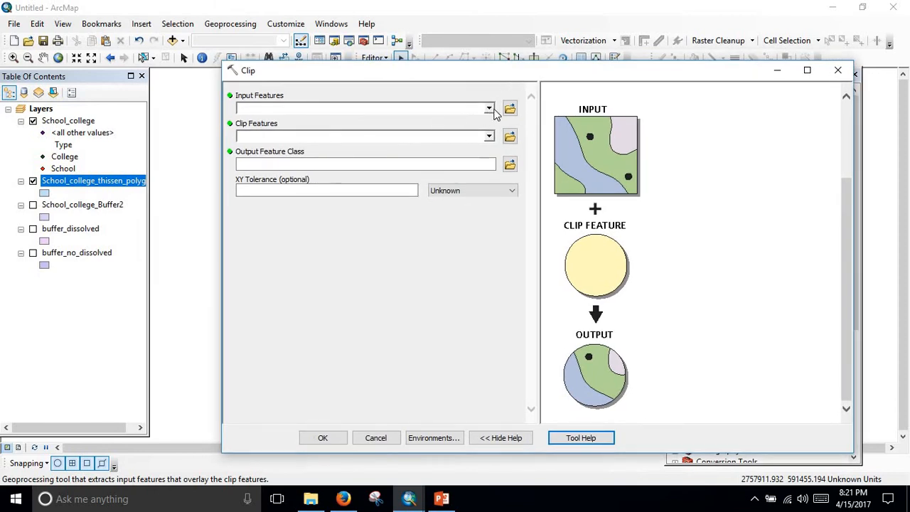
Clip School_college_Buffer2 with buffer_dissolved as the clip features, using an XY tolerance of 1 meter.
{"action": "left_click", "coordinate": [489, 109]}
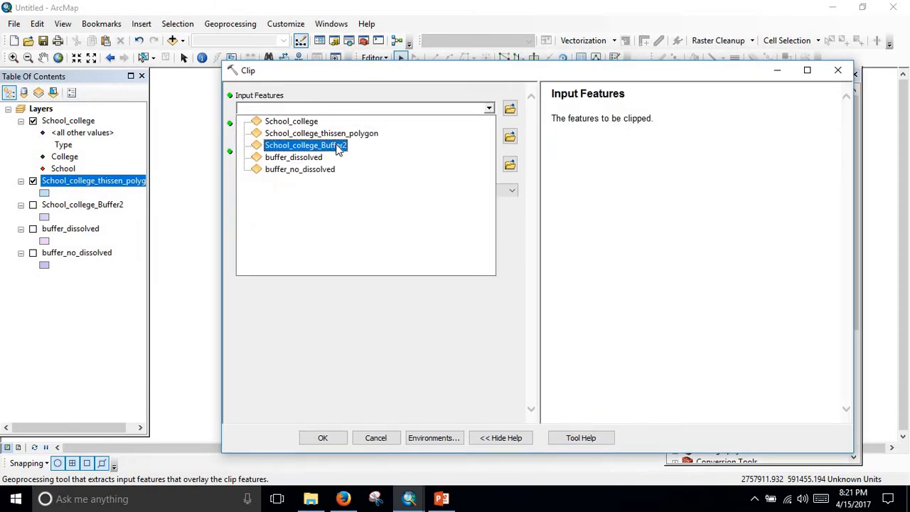
{"action": "left_click", "coordinate": [339, 146]}
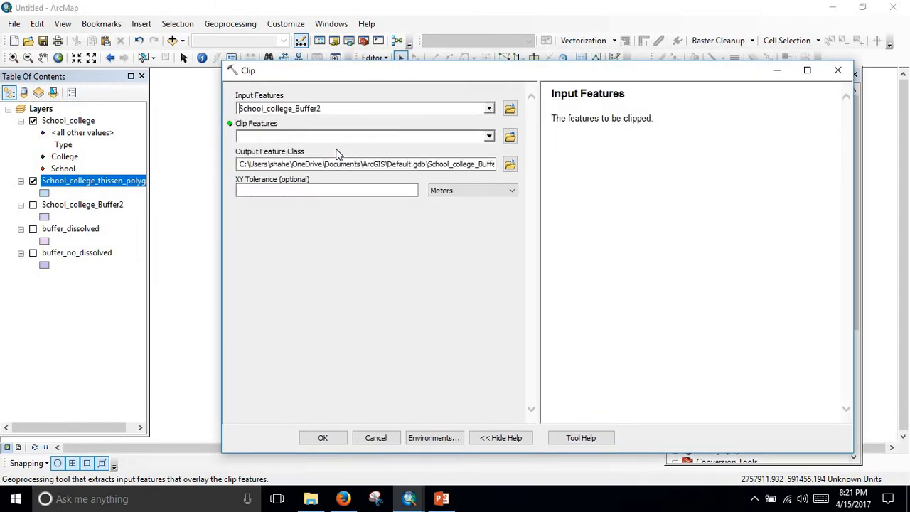
{"action": "left_click", "coordinate": [490, 136]}
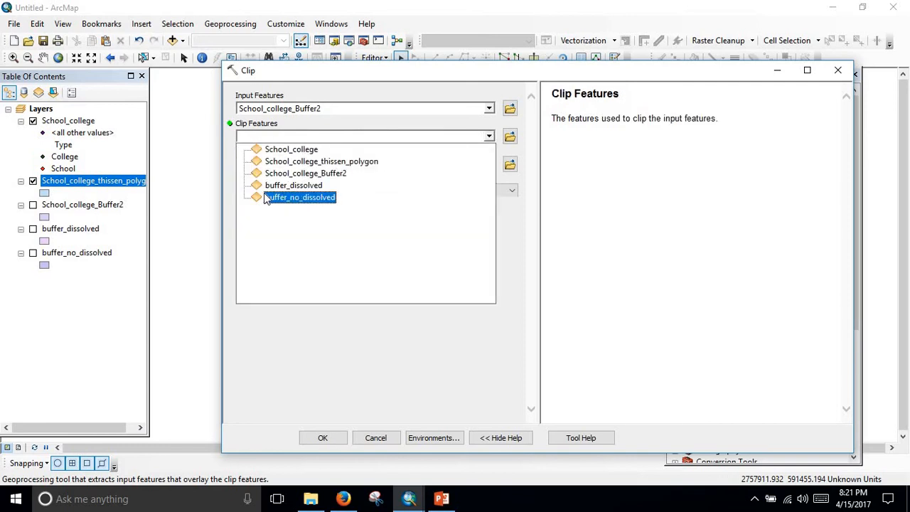
{"action": "left_click", "coordinate": [292, 186]}
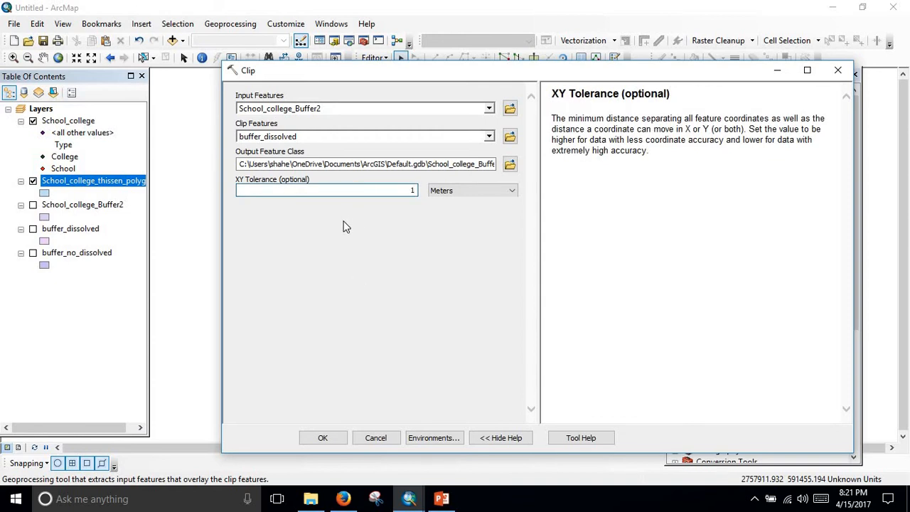
{"action": "left_click", "coordinate": [338, 437]}
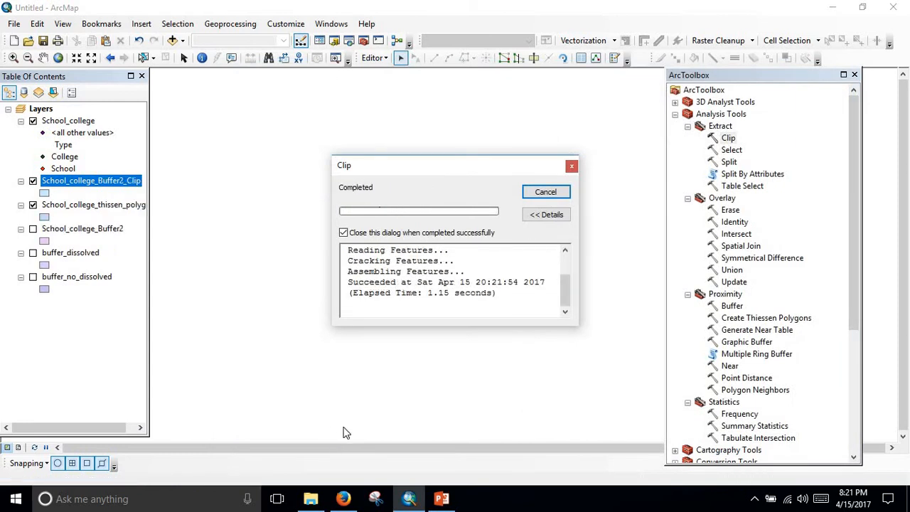
Examine the clipped buffers around the school and college points, widening the layer list to read the full layer names.
{"action": "scroll", "coordinate": [466, 249], "scroll_direction": "down", "scroll_amount": 4}
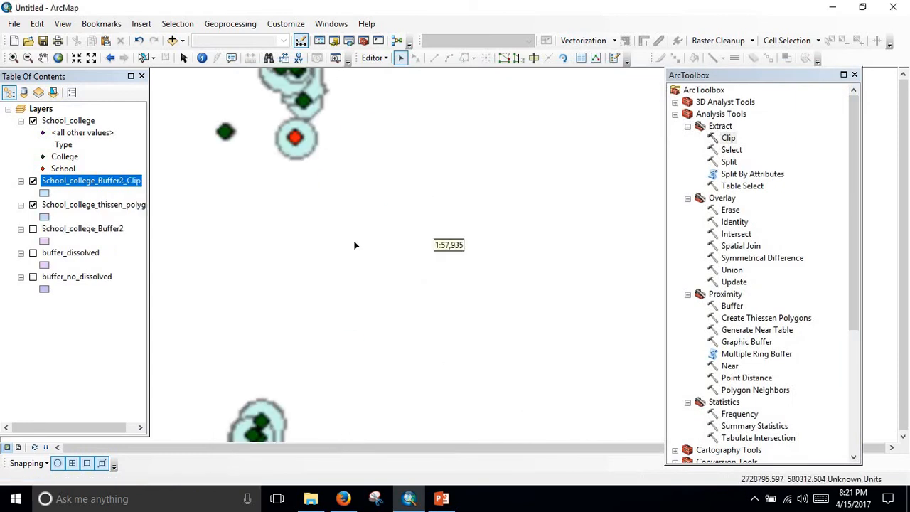
{"action": "scroll", "coordinate": [336, 245], "scroll_direction": "up", "scroll_amount": 3}
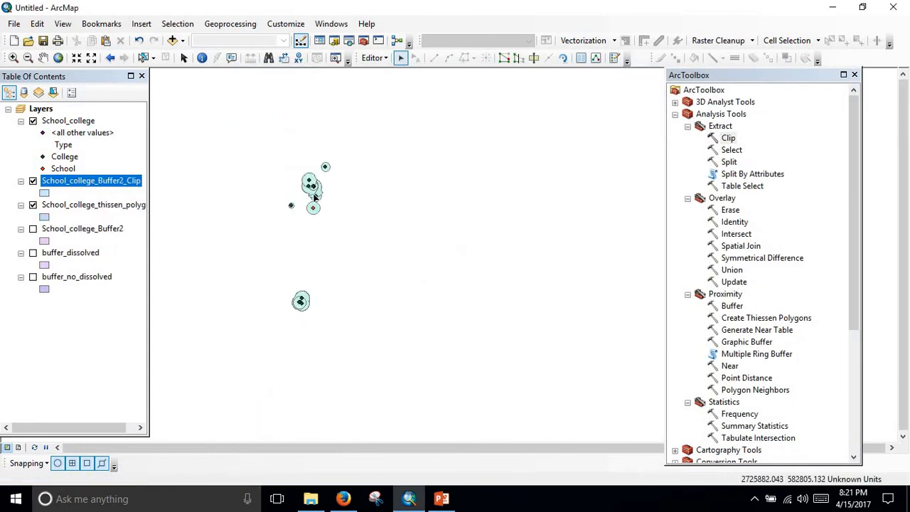
{"action": "scroll", "coordinate": [317, 193], "scroll_direction": "down", "scroll_amount": 3}
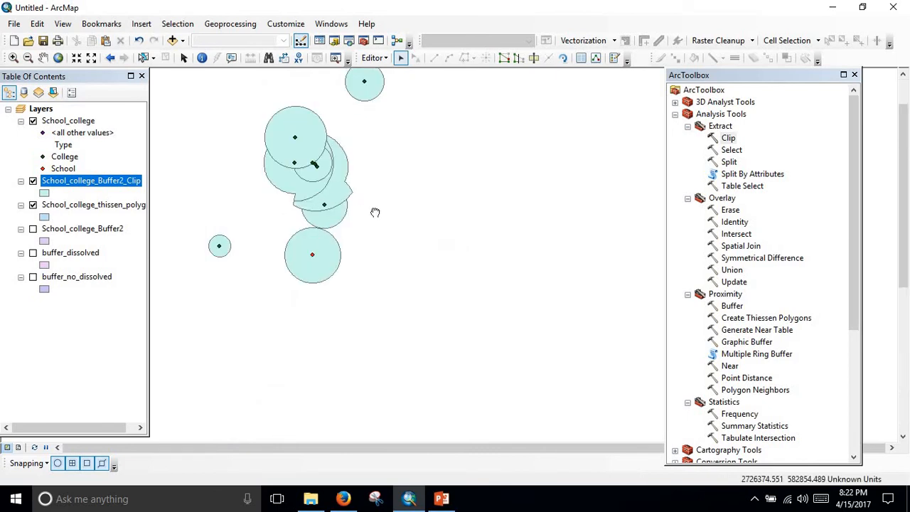
{"action": "left_click_drag", "start_coordinate": [374, 212], "coordinate": [466, 249]}
{"action": "scroll", "coordinate": [439, 217], "scroll_direction": "down", "scroll_amount": 3}
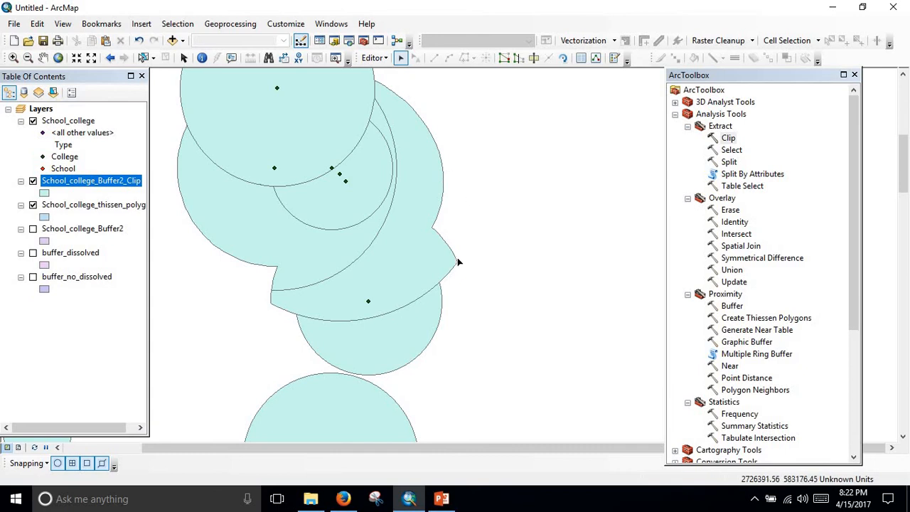
{"action": "scroll", "coordinate": [458, 260], "scroll_direction": "up", "scroll_amount": 4}
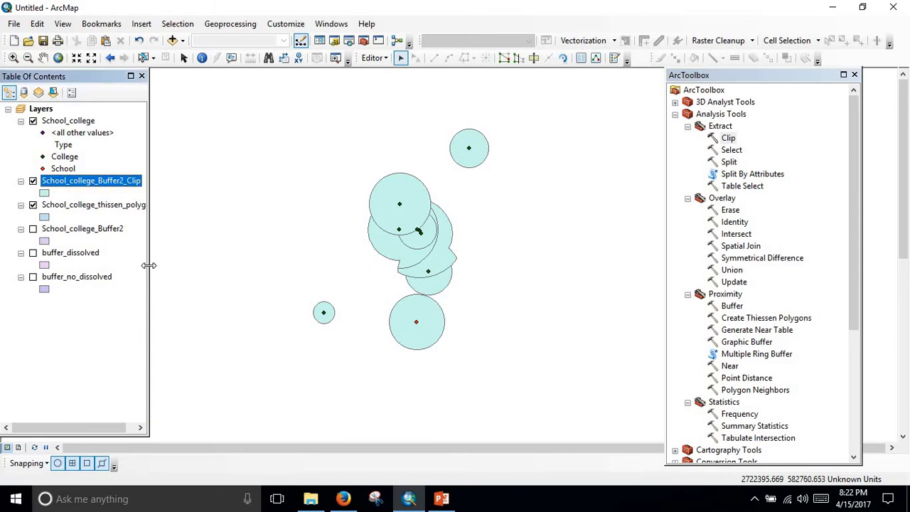
{"action": "left_click_drag", "start_coordinate": [149, 263], "coordinate": [225, 264]}
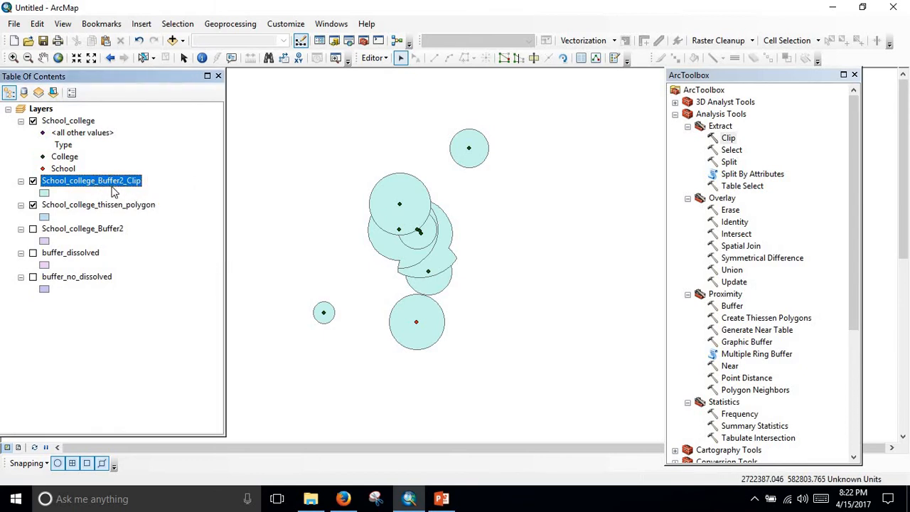
{"action": "scroll", "coordinate": [418, 227], "scroll_direction": "down", "scroll_amount": 3}
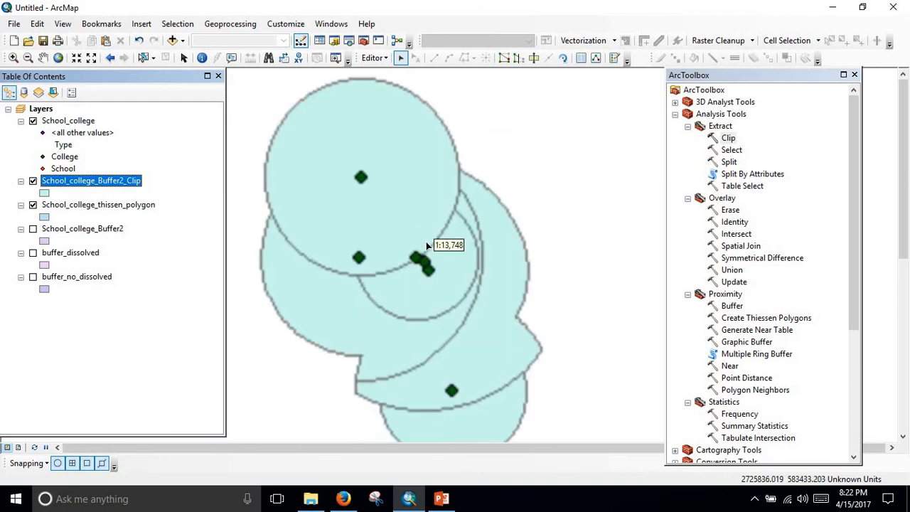
{"action": "scroll", "coordinate": [427, 246], "scroll_direction": "up", "scroll_amount": 3}
{"action": "left_click_drag", "start_coordinate": [462, 274], "coordinate": [436, 225]}
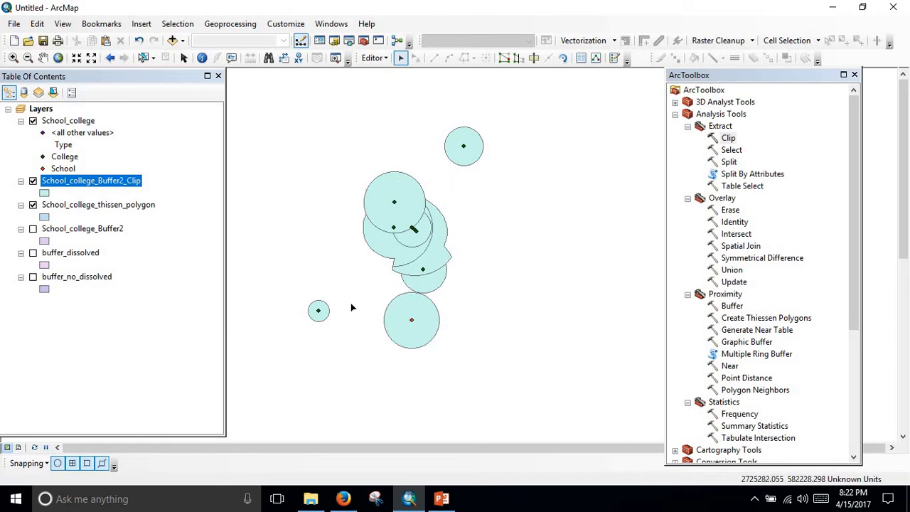
Review the Split tool's description and close it without running, and read the Erase tool's description and illustration.
{"action": "double_click", "coordinate": [731, 162]}
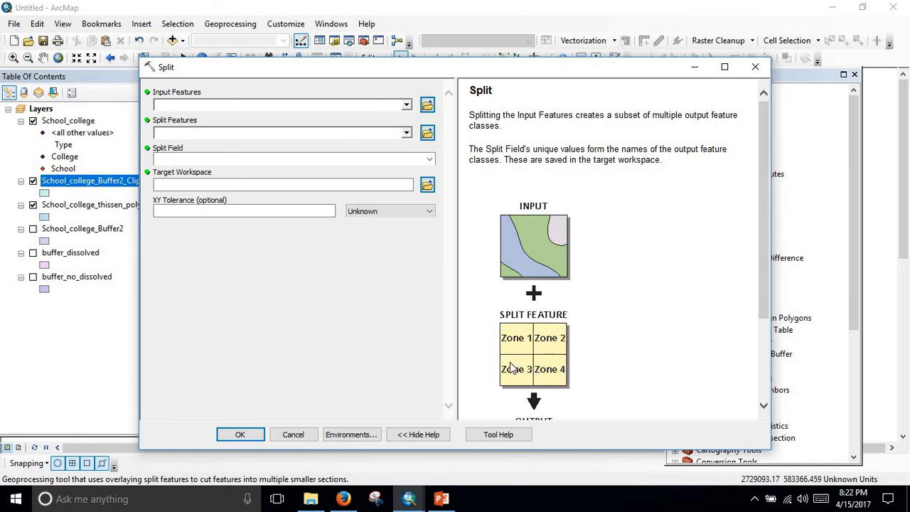
{"action": "left_click", "coordinate": [756, 67]}
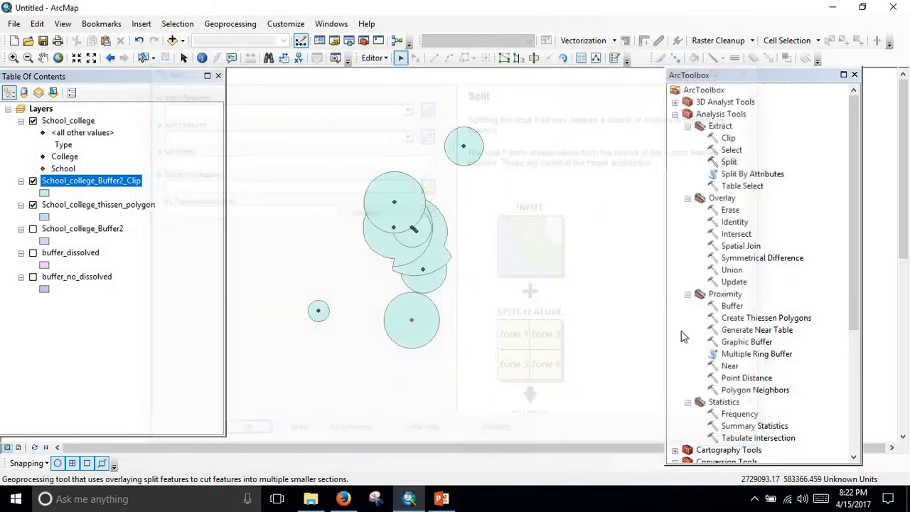
{"action": "double_click", "coordinate": [731, 211]}
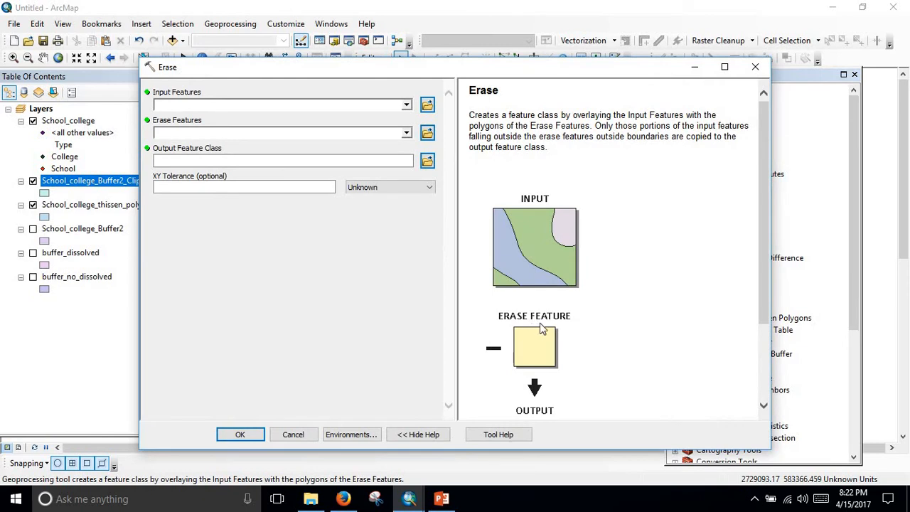
{"action": "scroll", "coordinate": [541, 328], "scroll_direction": "down", "scroll_amount": 3}
{"action": "scroll", "coordinate": [503, 287], "scroll_direction": "up", "scroll_amount": 3}
Move the Erase dialog clear of the layer list and set School_college_Buffer2_Clip as input and buffer_no_dissolved as erase features.
{"action": "left_click_drag", "start_coordinate": [460, 73], "coordinate": [616, 76]}
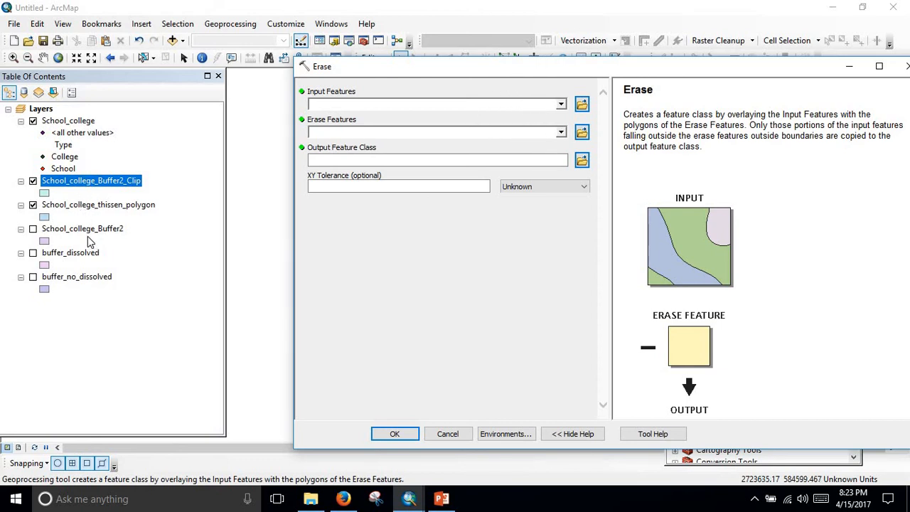
{"action": "mouse_move", "coordinate": [83, 189]}
{"action": "left_mouse_down"}
{"action": "mouse_move", "coordinate": [356, 126]}
{"action": "mouse_move", "coordinate": [360, 105]}
{"action": "left_mouse_up"}
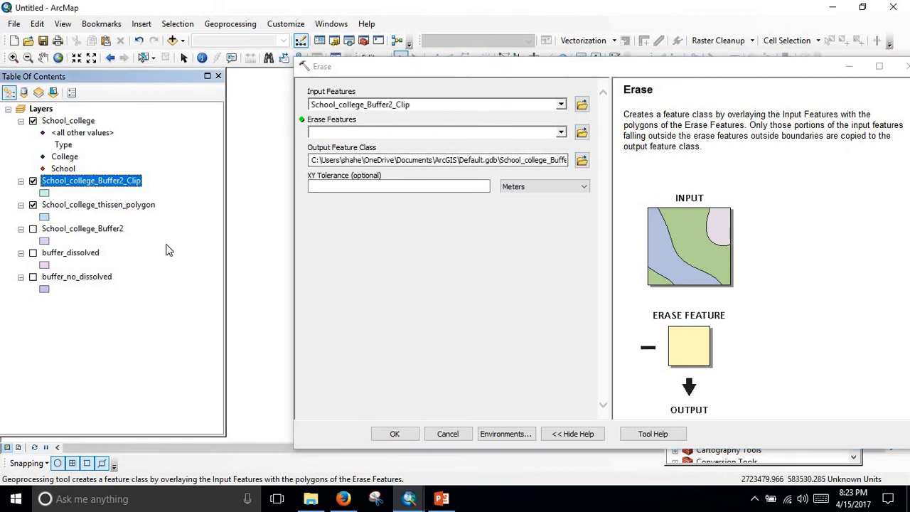
{"action": "left_click_drag", "start_coordinate": [89, 283], "coordinate": [402, 135]}
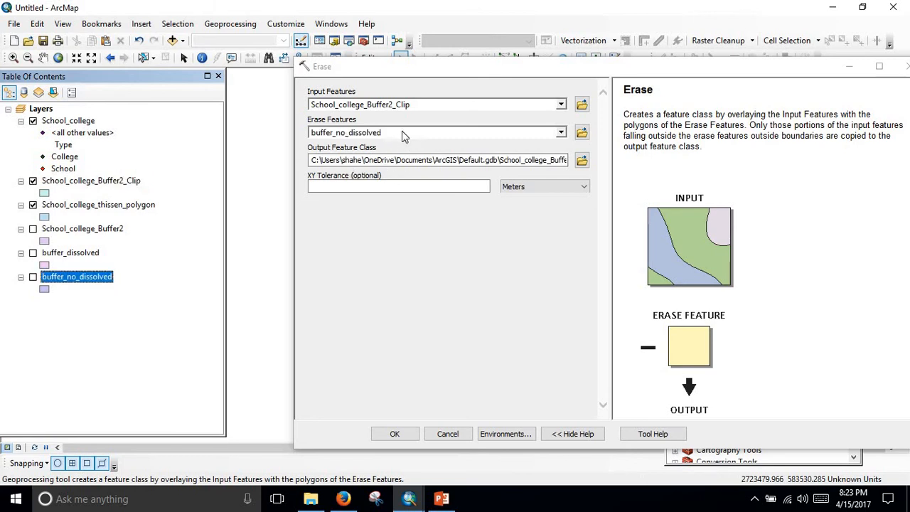
Save the Erase output as School_college_earase.shp in the Spatial Analysis folder, set the XY tolerance to 1 meter, and run the tool.
{"action": "left_click", "coordinate": [582, 160]}
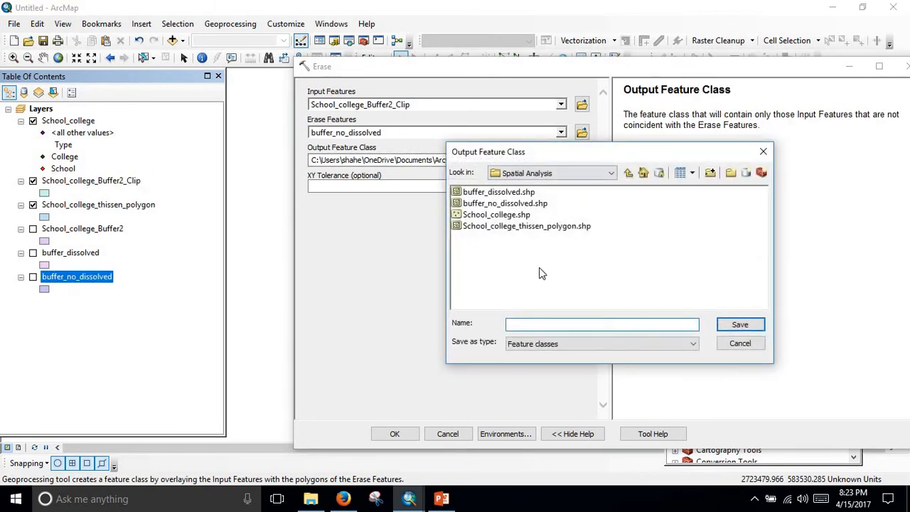
{"action": "left_click", "coordinate": [513, 215]}
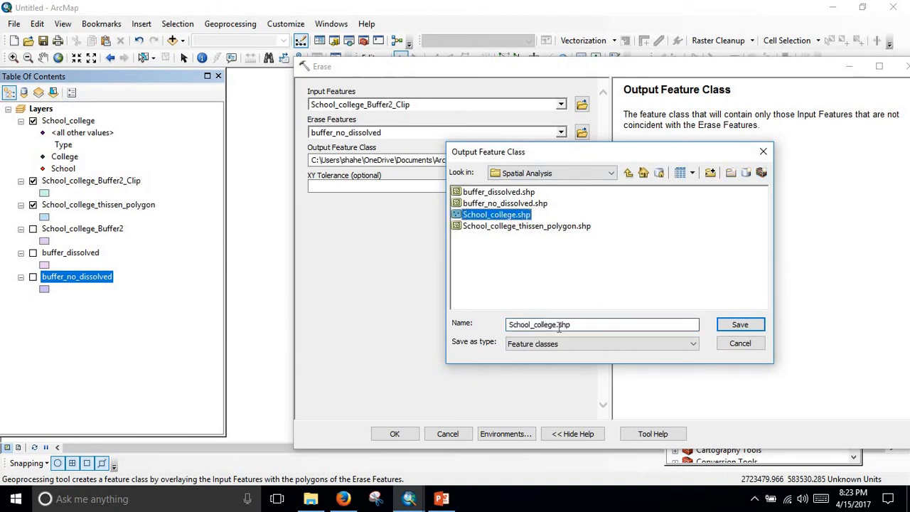
{"action": "left_click", "coordinate": [556, 325]}
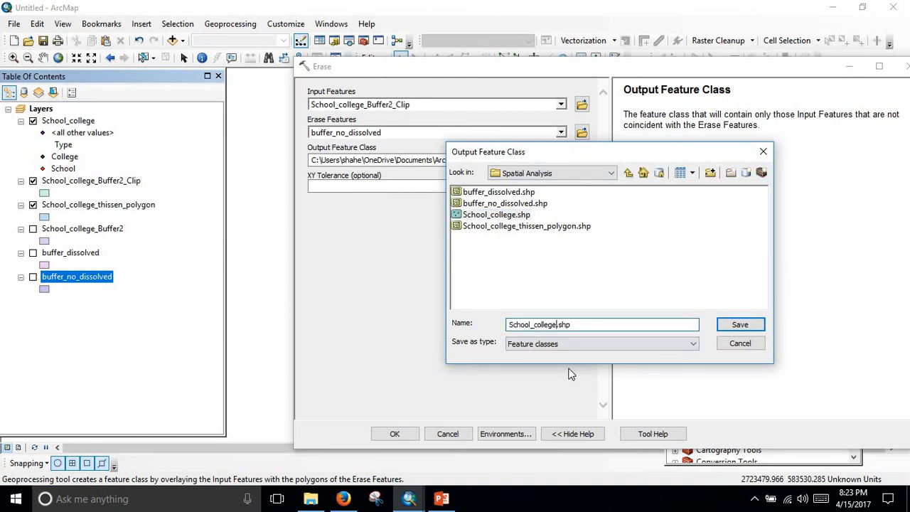
{"action": "type", "text": "_earase"}
{"action": "left_click", "coordinate": [723, 324]}
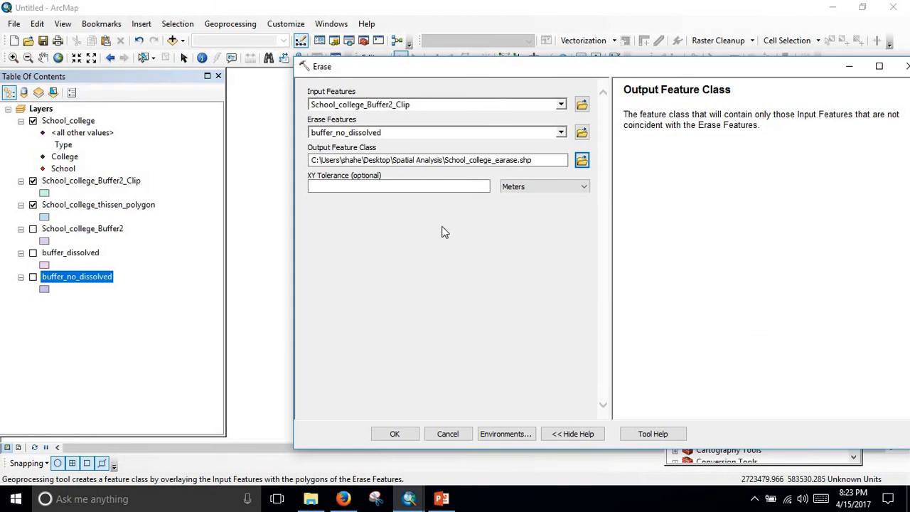
{"action": "left_click", "coordinate": [450, 190]}
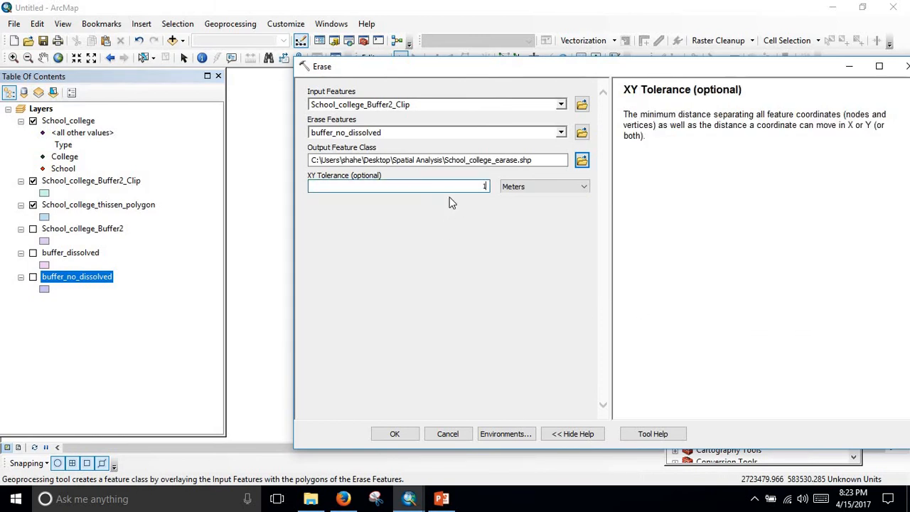
{"action": "left_click", "coordinate": [408, 436]}
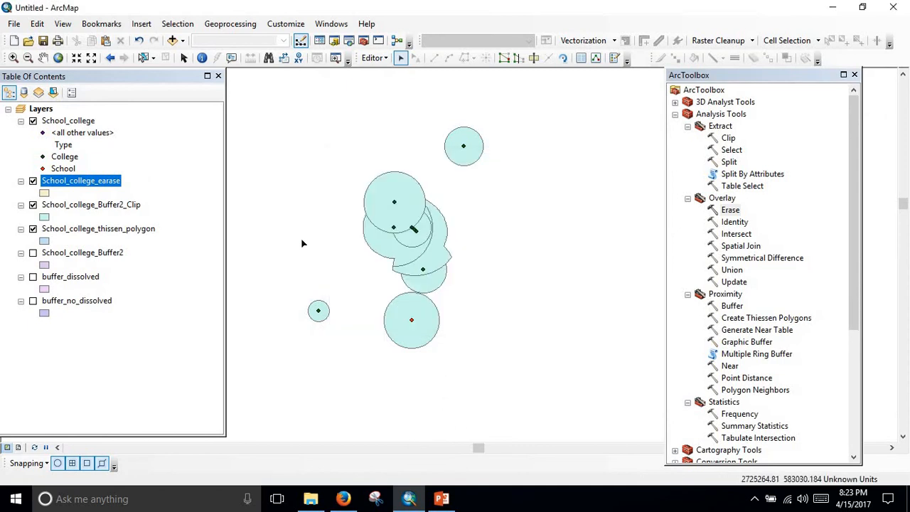
Hide the School_college_Buffer2_Clip and School_college_thissen_polygon layers and inspect the map for the erase output.
{"action": "left_click", "coordinate": [33, 206]}
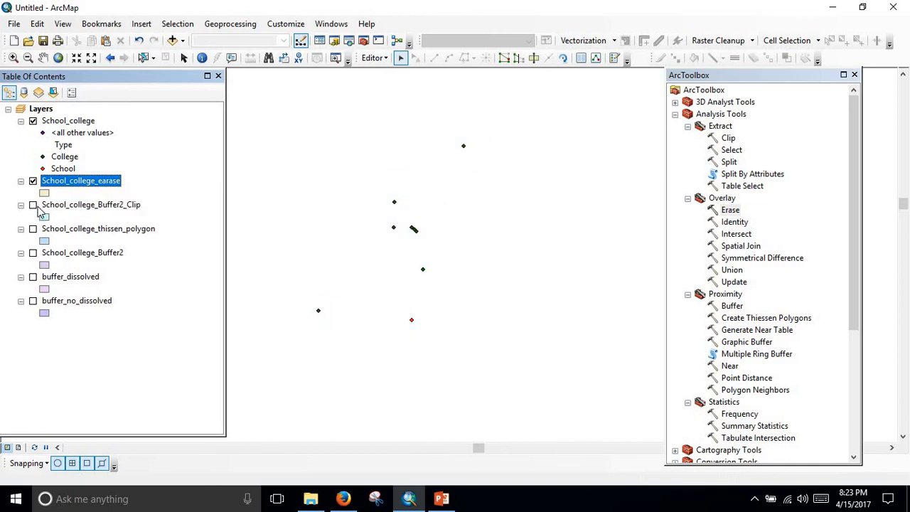
{"action": "scroll", "coordinate": [431, 243], "scroll_direction": "down", "scroll_amount": 2}
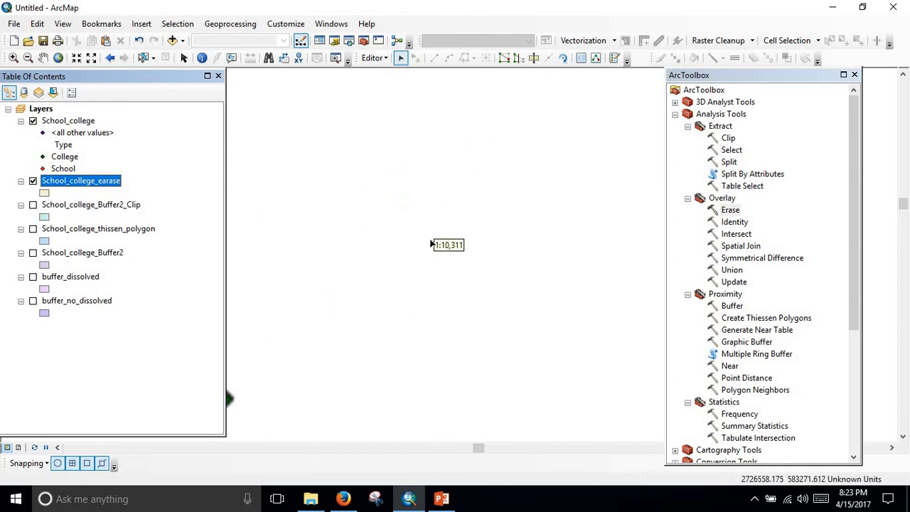
{"action": "scroll", "coordinate": [396, 265], "scroll_direction": "up", "scroll_amount": 3}
{"action": "left_click_drag", "start_coordinate": [351, 338], "coordinate": [432, 256]}
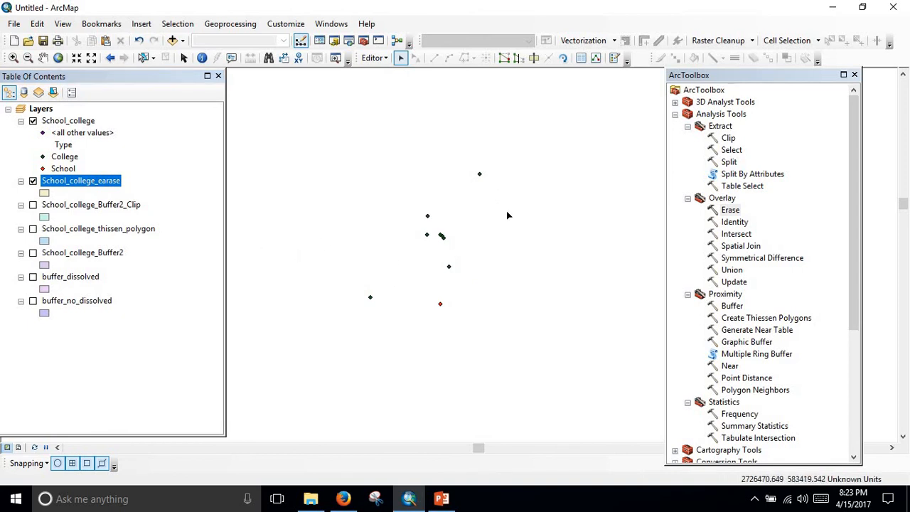
{"action": "scroll", "coordinate": [441, 238], "scroll_direction": "down", "scroll_amount": 1}
{"action": "scroll", "coordinate": [320, 284], "scroll_direction": "up", "scroll_amount": 3}
{"action": "scroll", "coordinate": [403, 277], "scroll_direction": "up", "scroll_amount": 1}
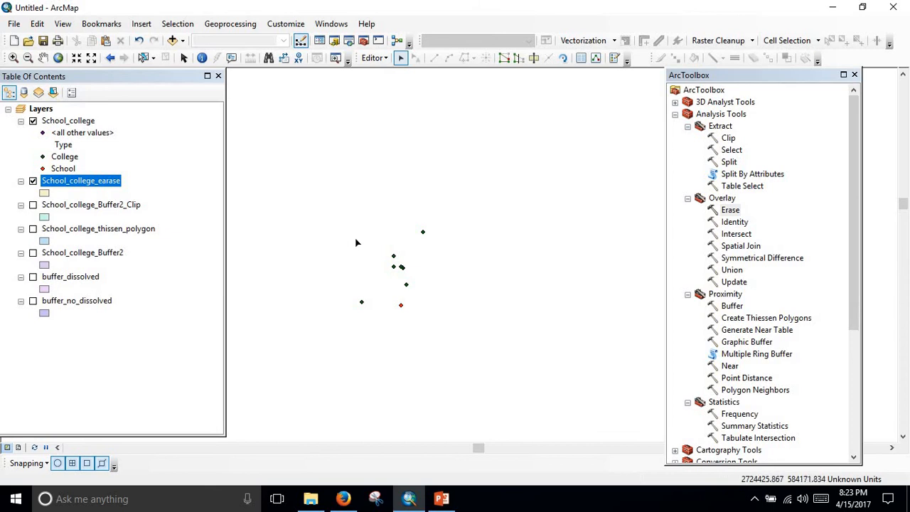
Close the ArcToolbox window and hide the School_college layer.
{"action": "left_click", "coordinate": [855, 75]}
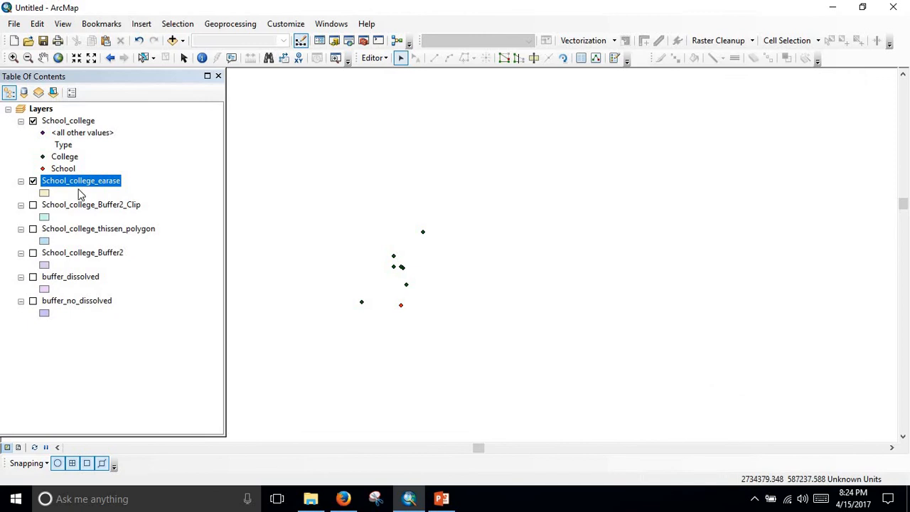
{"action": "left_click", "coordinate": [82, 121]}
{"action": "right_click", "coordinate": [83, 122]}
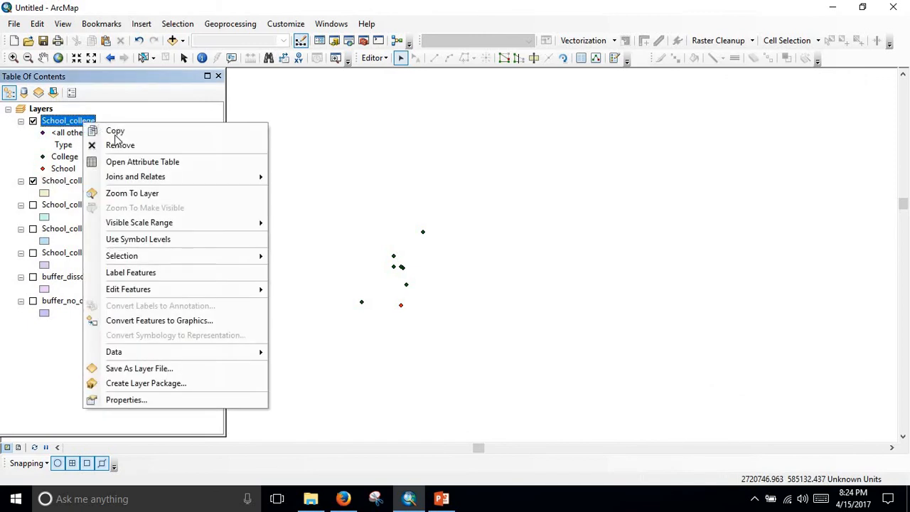
{"action": "left_click", "coordinate": [86, 122]}
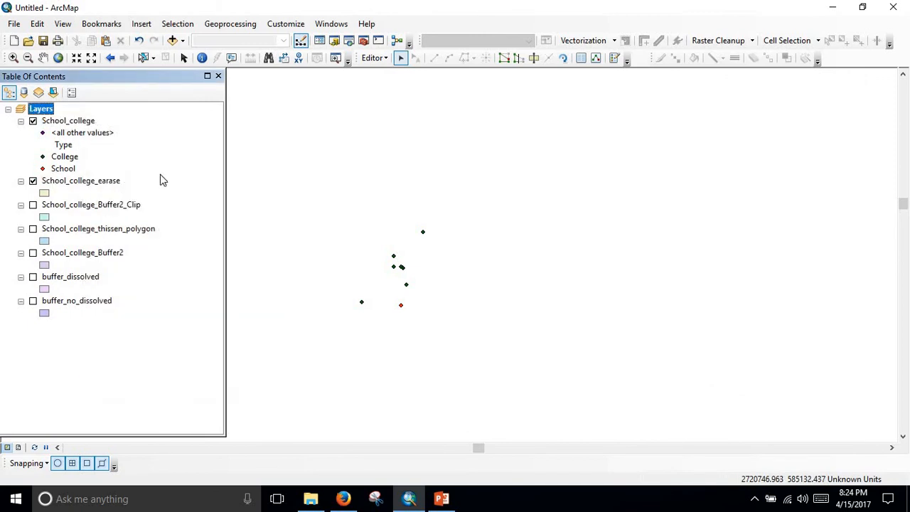
{"action": "left_click", "coordinate": [33, 121]}
Add Gop_All_Point.shp from the Physical Features folder to the map and close the Catalog.
{"action": "left_click", "coordinate": [331, 25]}
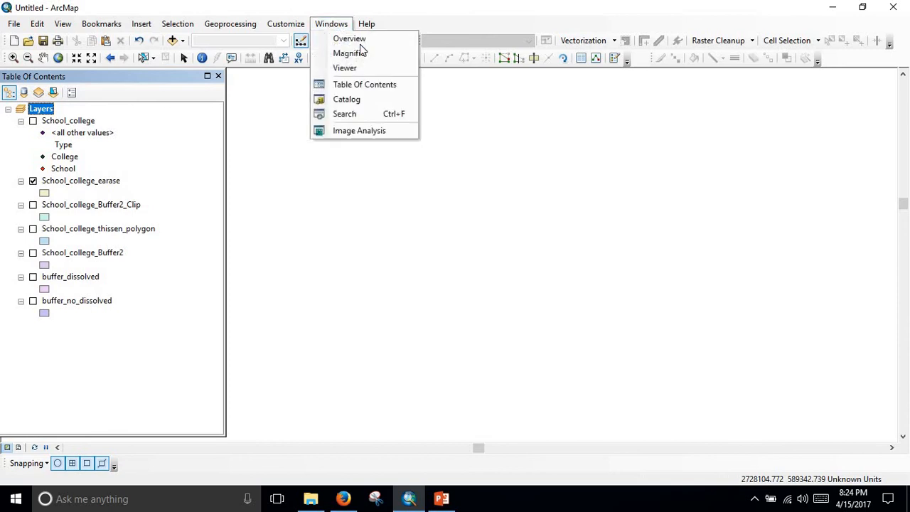
{"action": "left_click", "coordinate": [374, 101]}
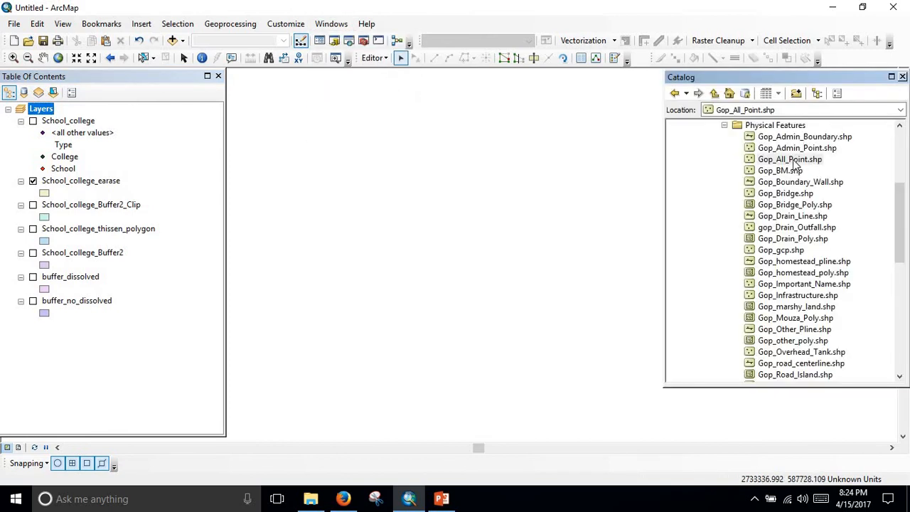
{"action": "left_click_drag", "start_coordinate": [797, 165], "coordinate": [448, 214]}
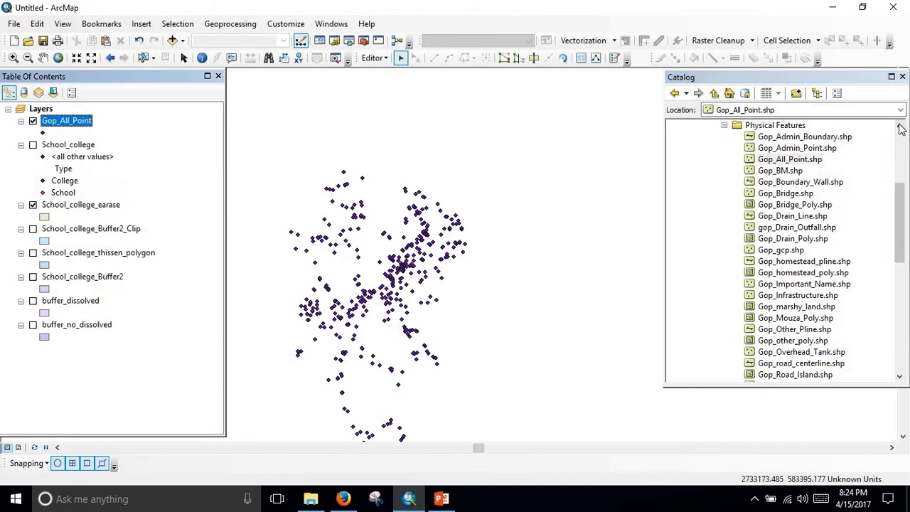
{"action": "left_click", "coordinate": [902, 77]}
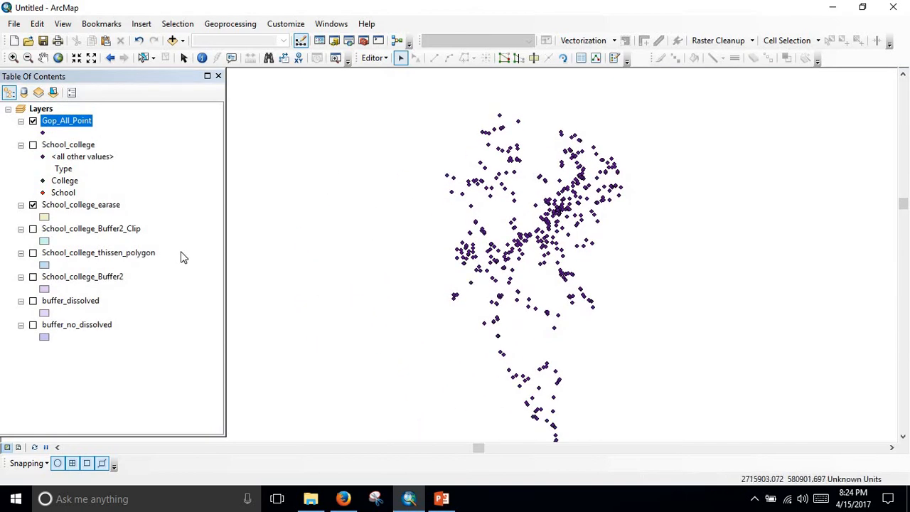
View the Gop_All_Point layer's symbology properties without changing them, and remove the layer from the map.
{"action": "double_click", "coordinate": [56, 121]}
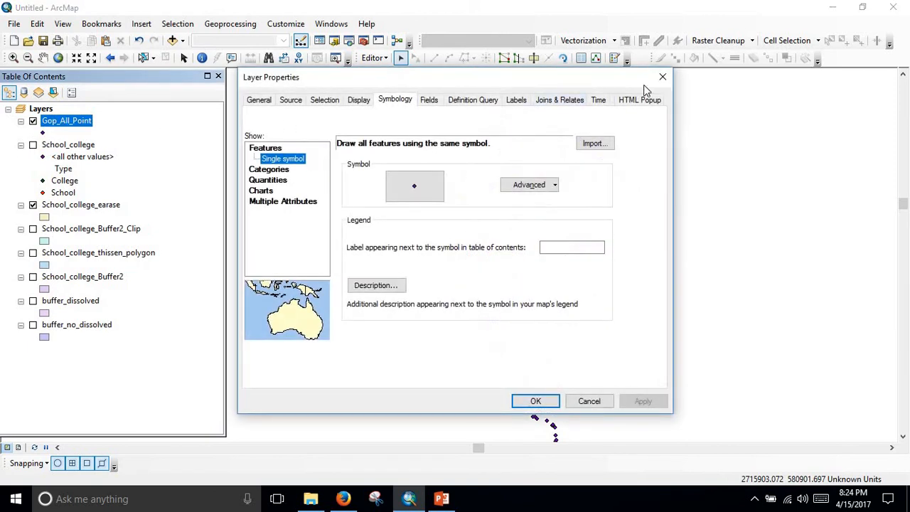
{"action": "left_click", "coordinate": [663, 77]}
{"action": "right_click", "coordinate": [66, 120]}
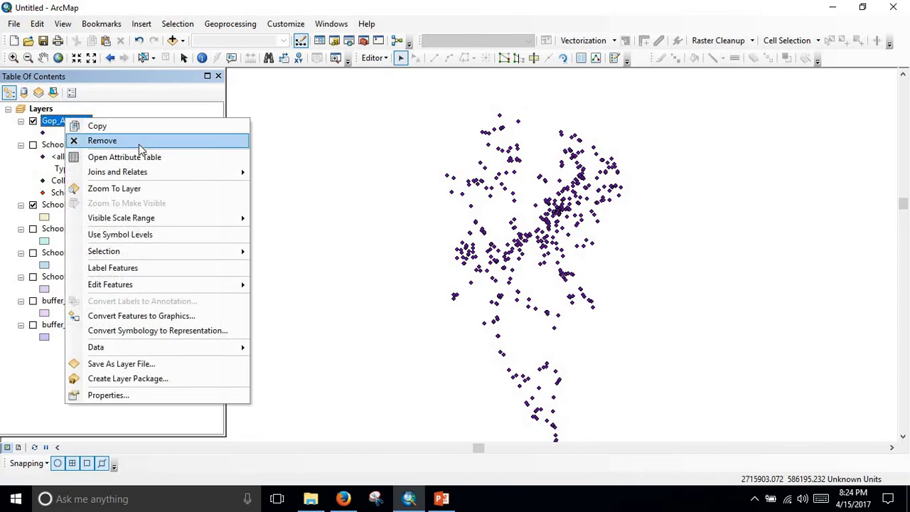
{"action": "left_click", "coordinate": [140, 142]}
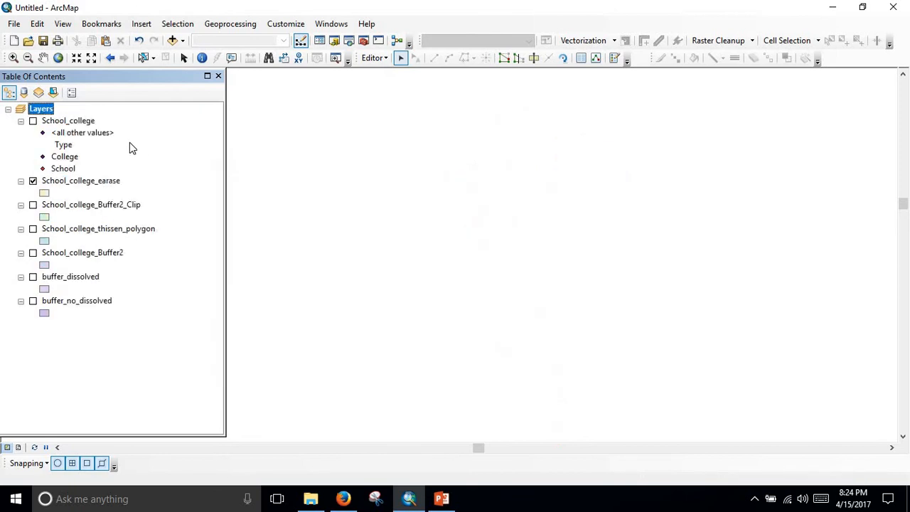
Switch the School_college layer's visibility on and off to examine its points on the map.
{"action": "left_click", "coordinate": [33, 121]}
{"action": "left_click", "coordinate": [33, 121]}
{"action": "left_click", "coordinate": [33, 122]}
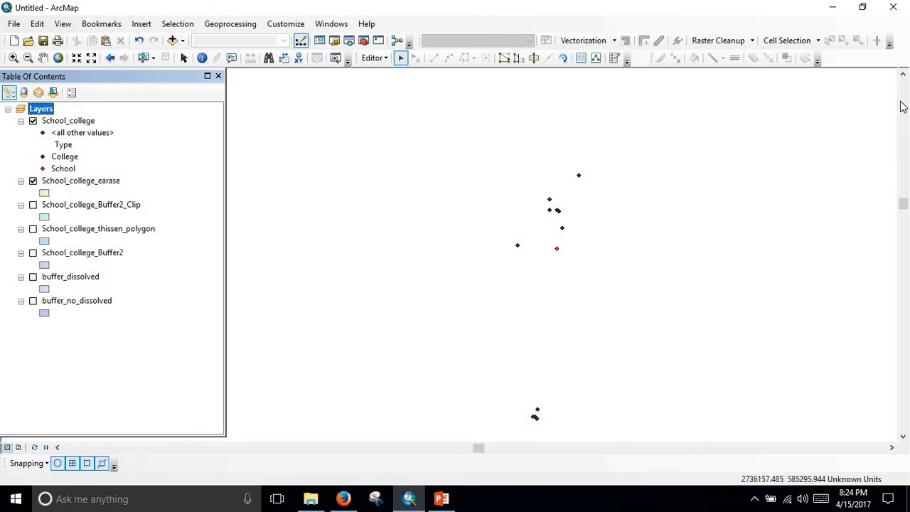
Hide the School_college layer and add Gop_All_Point.shp from the Physical Features folder to the map again.
{"action": "left_click", "coordinate": [332, 23]}
{"action": "left_click", "coordinate": [347, 100]}
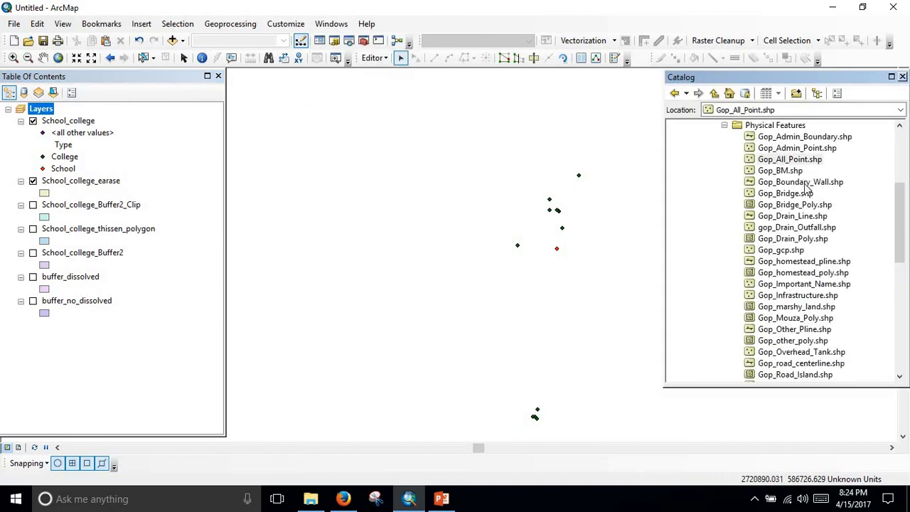
{"action": "left_click", "coordinate": [32, 121]}
{"action": "left_click_drag", "start_coordinate": [783, 159], "coordinate": [477, 159]}
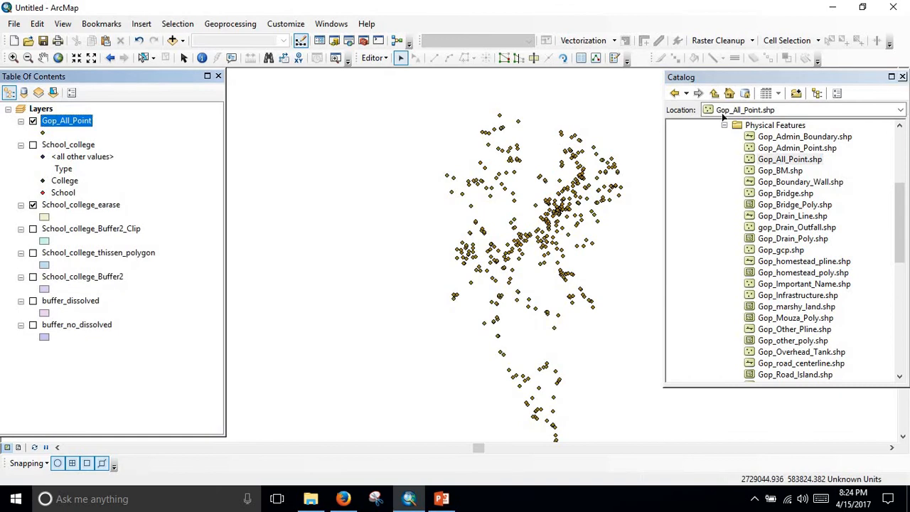
Open the Gop_All_Point attribute table and switch the selection to all records and back to none.
{"action": "right_click", "coordinate": [77, 121]}
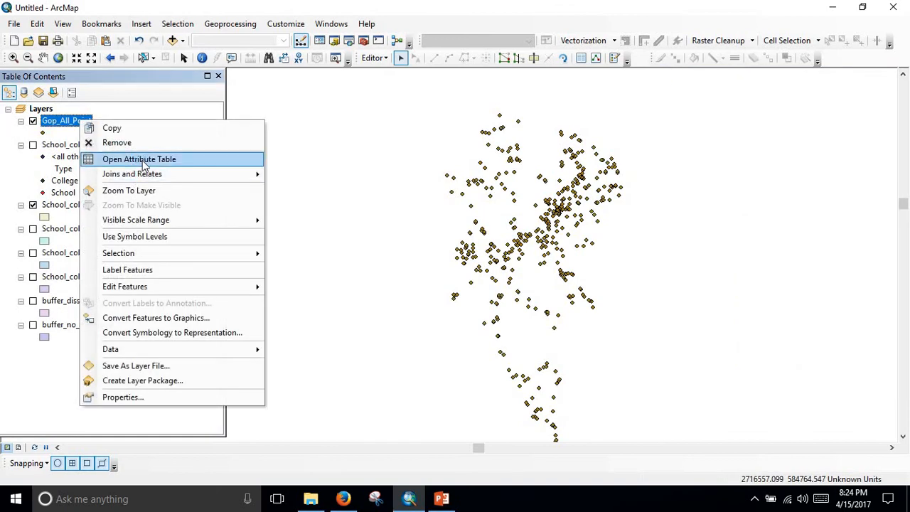
{"action": "left_click", "coordinate": [144, 161]}
{"action": "left_click", "coordinate": [75, 94]}
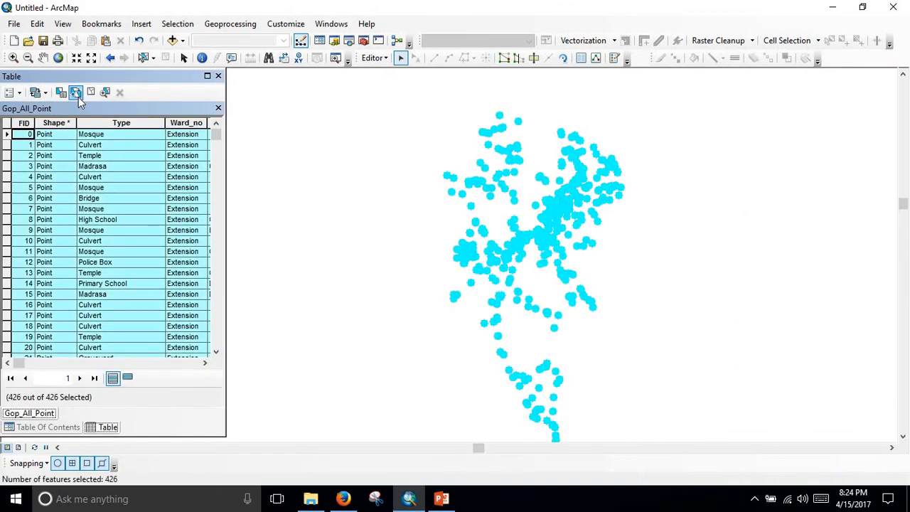
{"action": "left_click", "coordinate": [78, 94]}
Select the Gop_All_Point records by attributes where "Type" = 'High School' as a new selection, and close the table.
{"action": "left_click", "coordinate": [60, 93]}
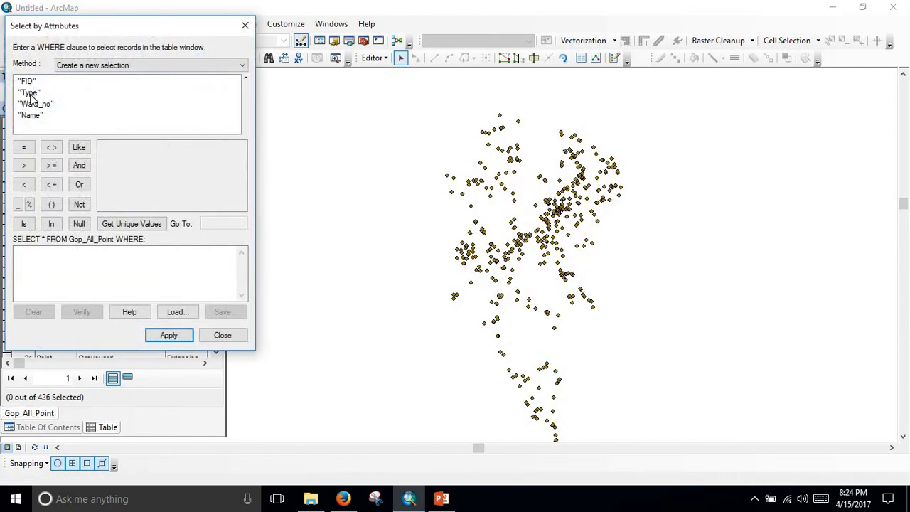
{"action": "double_click", "coordinate": [30, 94]}
{"action": "left_click", "coordinate": [23, 147]}
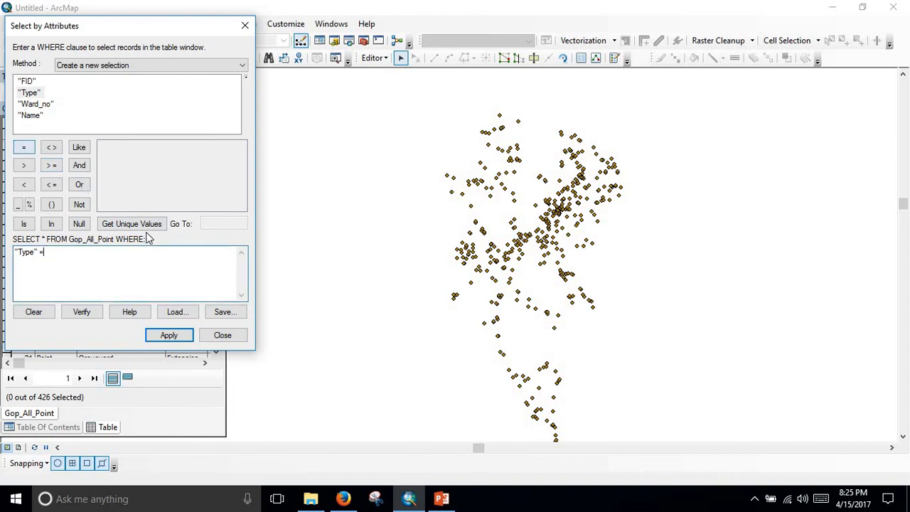
{"action": "left_click", "coordinate": [142, 225]}
{"action": "scroll", "coordinate": [128, 179], "scroll_direction": "down", "scroll_amount": 3}
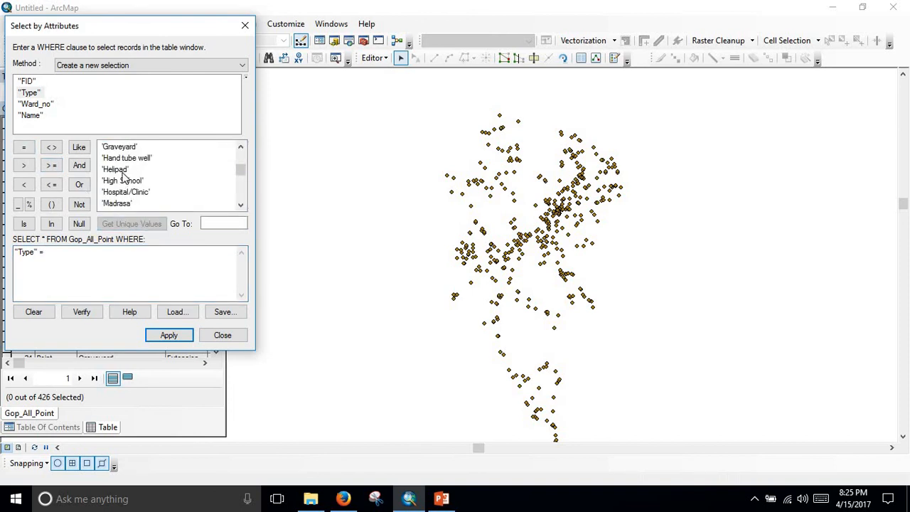
{"action": "left_click", "coordinate": [125, 182]}
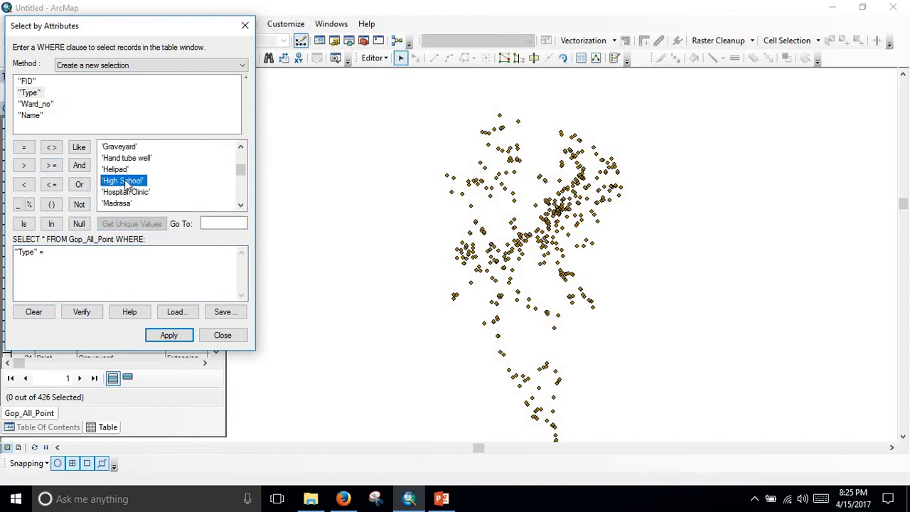
{"action": "double_click", "coordinate": [125, 182]}
{"action": "left_click", "coordinate": [170, 335]}
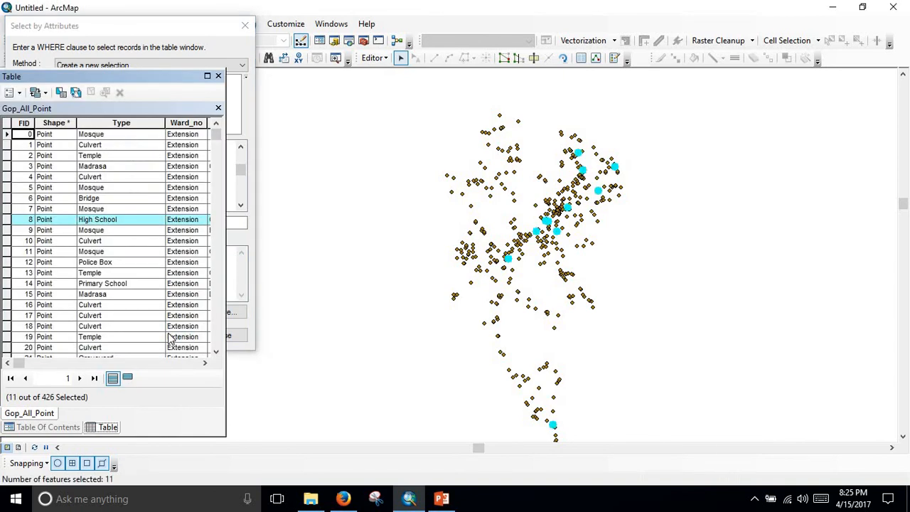
{"action": "left_click", "coordinate": [219, 108]}
Try to export the selected Gop_All_Point features to Export_Output.shp in the Spatial Analysis folder, using the layer's source coordinate system.
{"action": "right_click", "coordinate": [62, 123]}
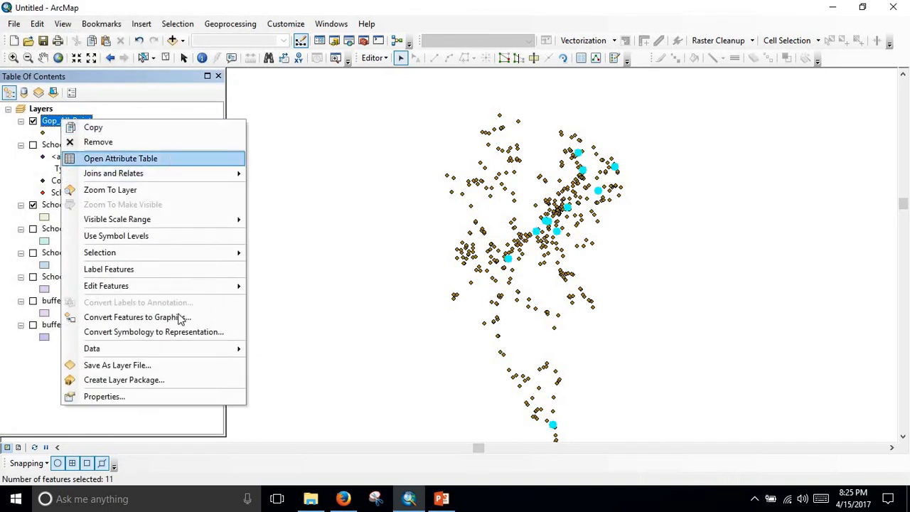
{"action": "mouse_move", "coordinate": [179, 348]}
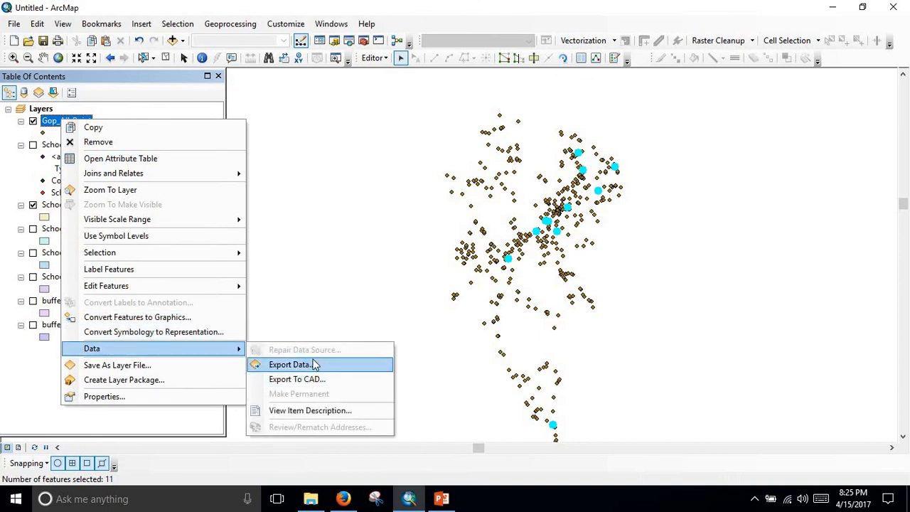
{"action": "left_click", "coordinate": [304, 365]}
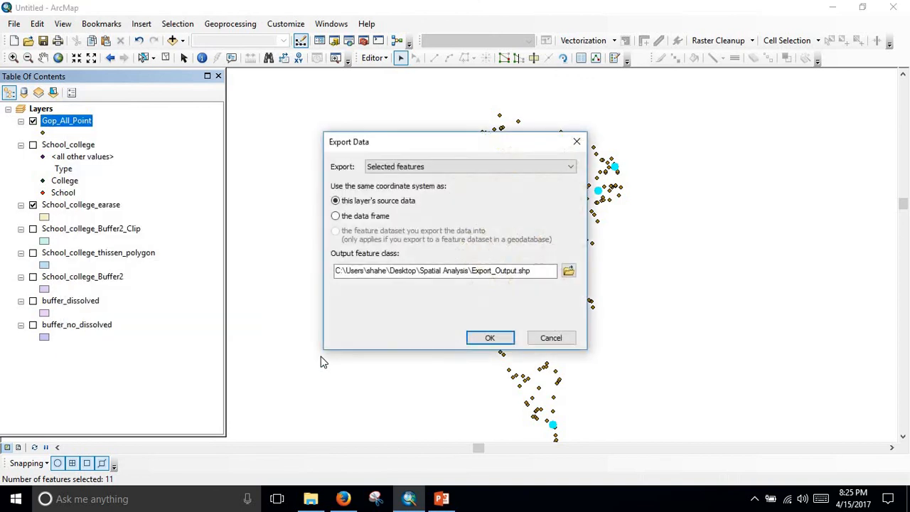
{"action": "left_click", "coordinate": [492, 339]}
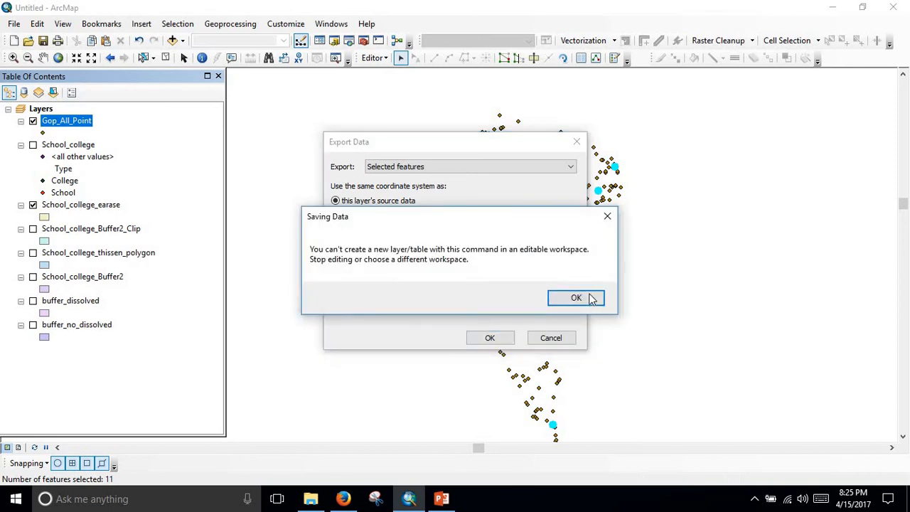
{"action": "left_click", "coordinate": [607, 216]}
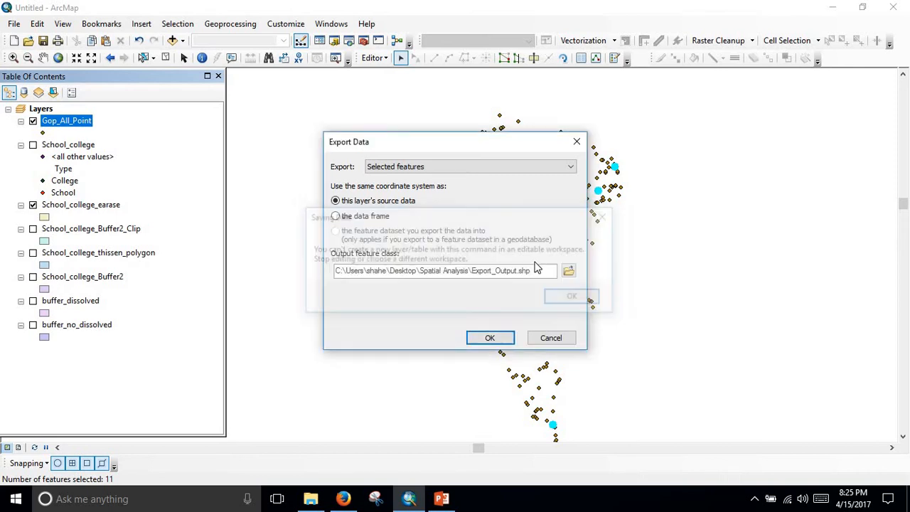
Name the export's output shapefile high_school.shp in the Spatial Analysis folder.
{"action": "left_click", "coordinate": [568, 274]}
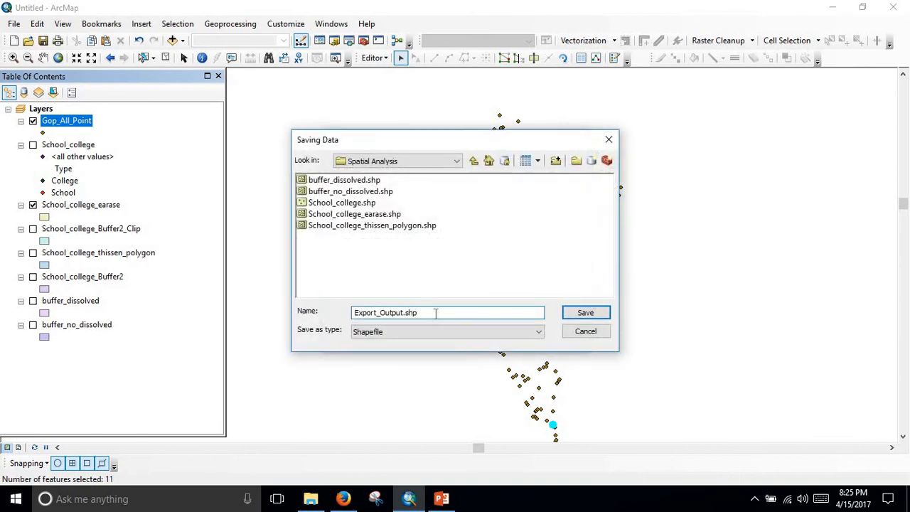
{"action": "left_click_drag", "start_coordinate": [405, 312], "coordinate": [327, 319]}
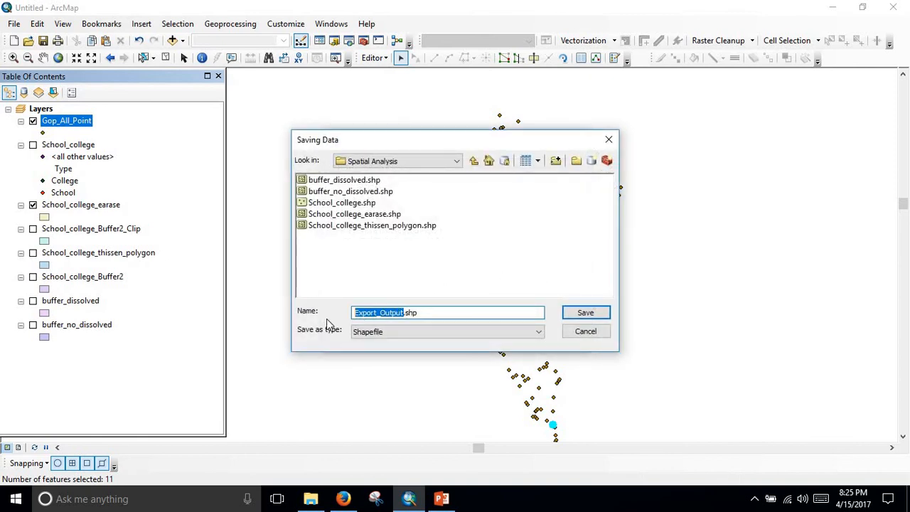
{"action": "type", "text": "hi"}
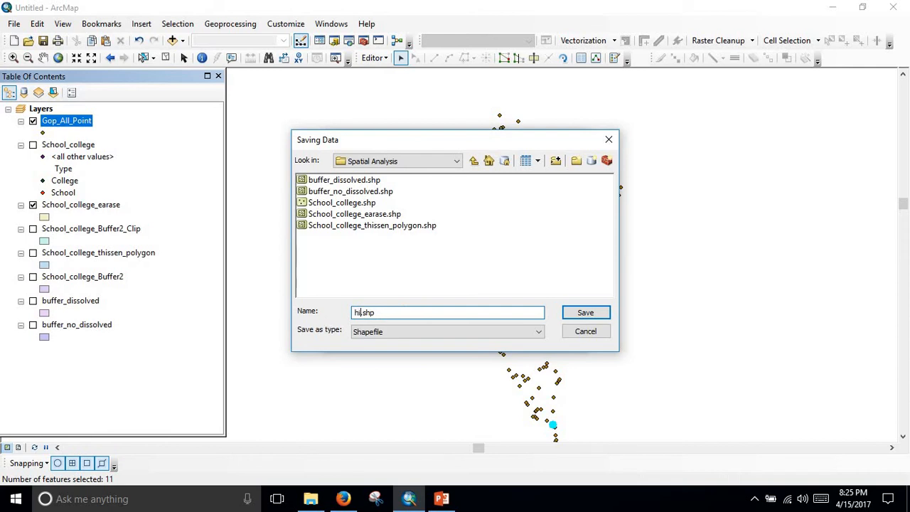
{"action": "type", "text": "gh_school"}
{"action": "left_click", "coordinate": [582, 313]}
Try to export the selected features to high_school.shp and cancel the data export.
{"action": "left_click", "coordinate": [510, 338]}
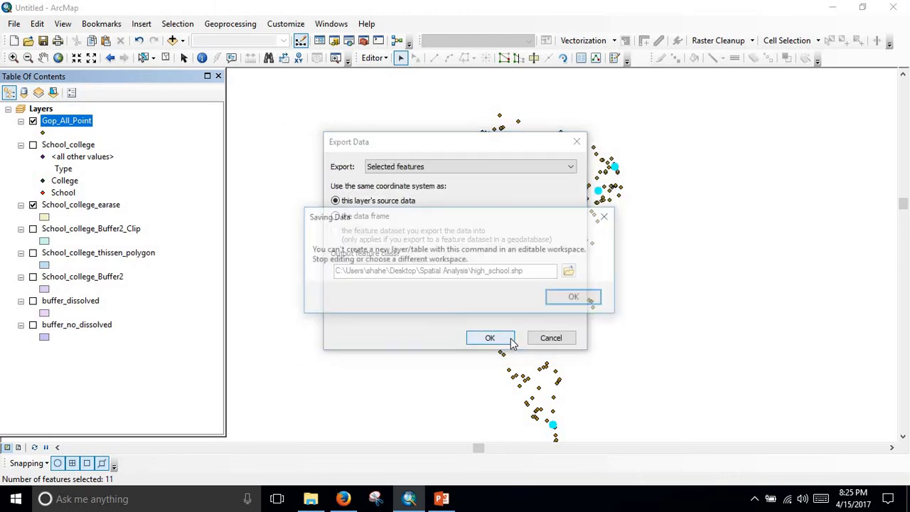
{"action": "left_click", "coordinate": [580, 299]}
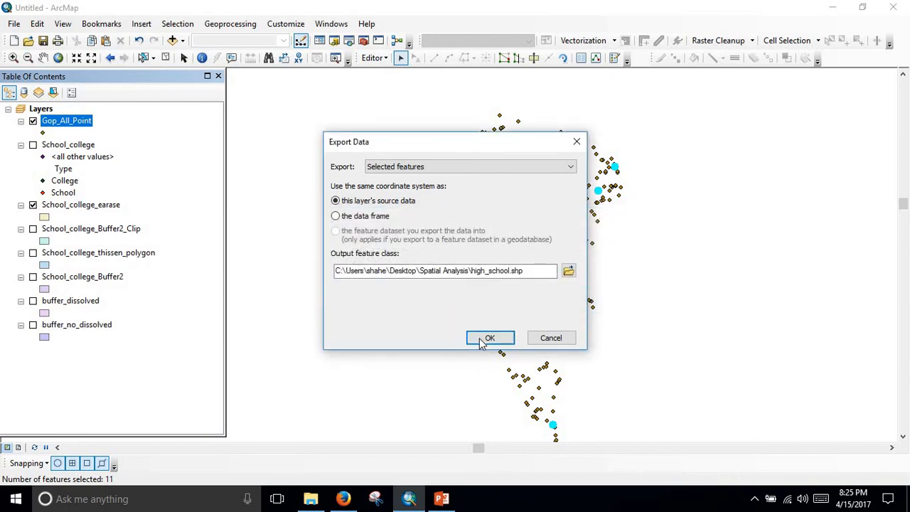
{"action": "left_click", "coordinate": [495, 336]}
{"action": "left_click", "coordinate": [576, 298]}
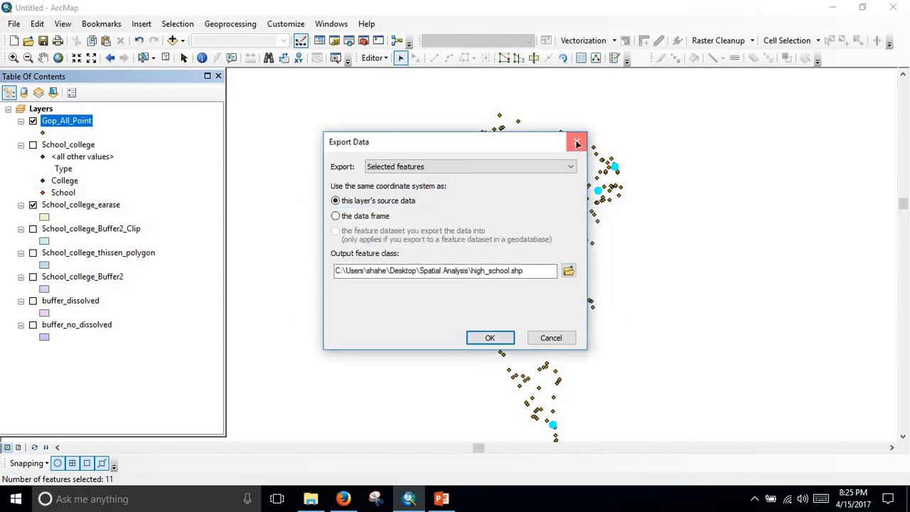
{"action": "left_click", "coordinate": [577, 143]}
Open the Catalog window, collapse the Physical Features folder and check the contents of the automatic folder.
{"action": "scroll", "coordinate": [585, 355], "scroll_direction": "down", "scroll_amount": 5}
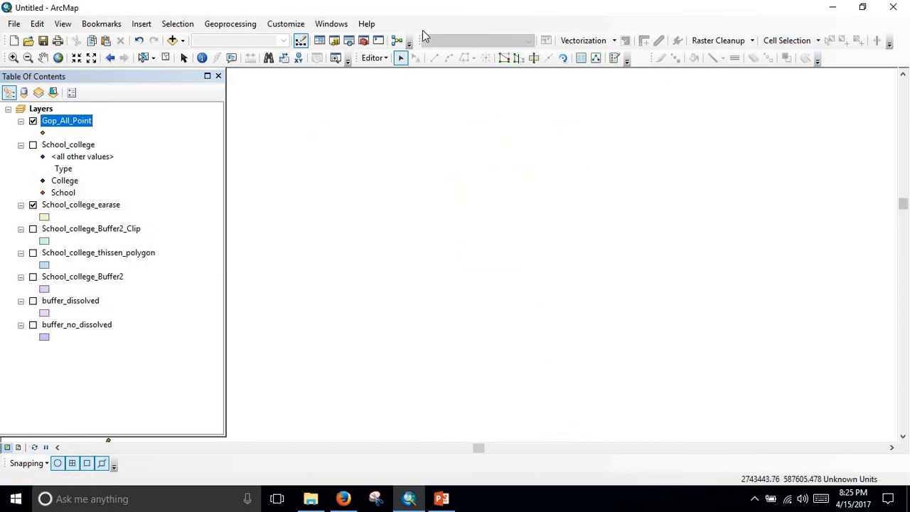
{"action": "left_click", "coordinate": [281, 24]}
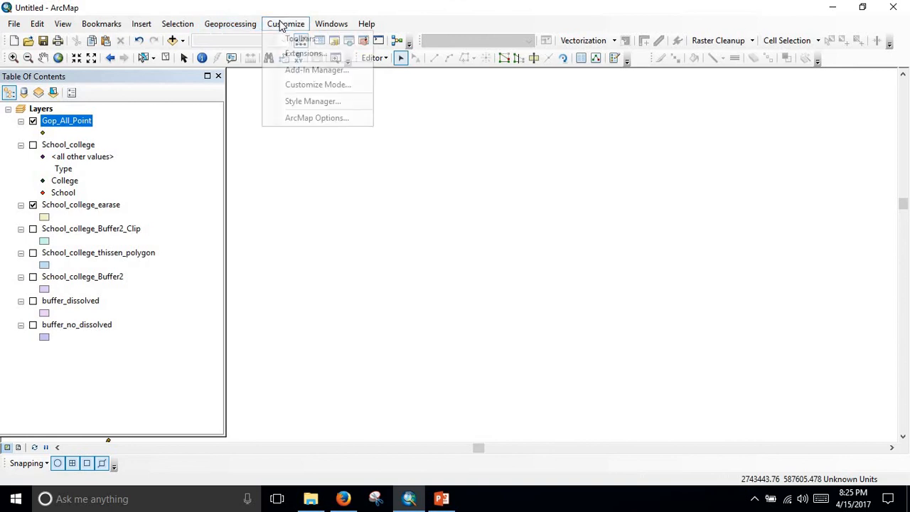
{"action": "key", "text": "Right"}
{"action": "mouse_move", "coordinate": [296, 25]}
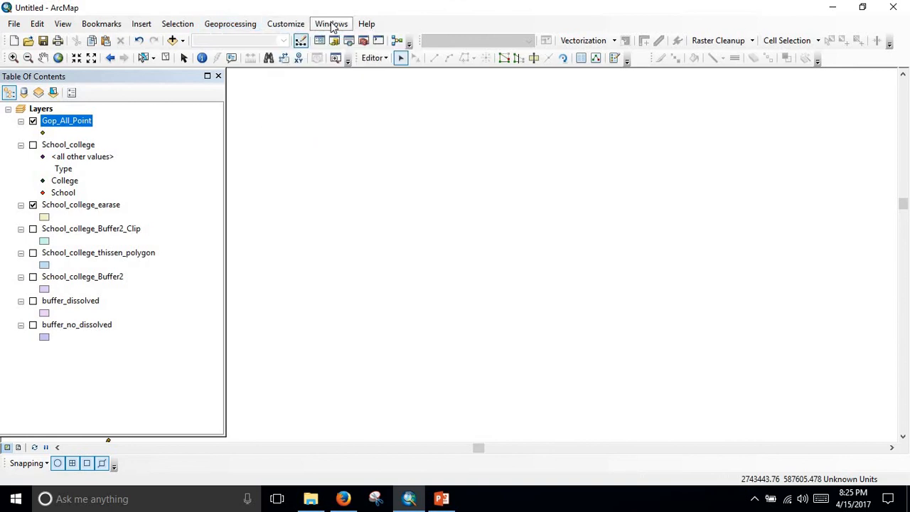
{"action": "mouse_move", "coordinate": [331, 24]}
{"action": "left_click", "coordinate": [379, 107]}
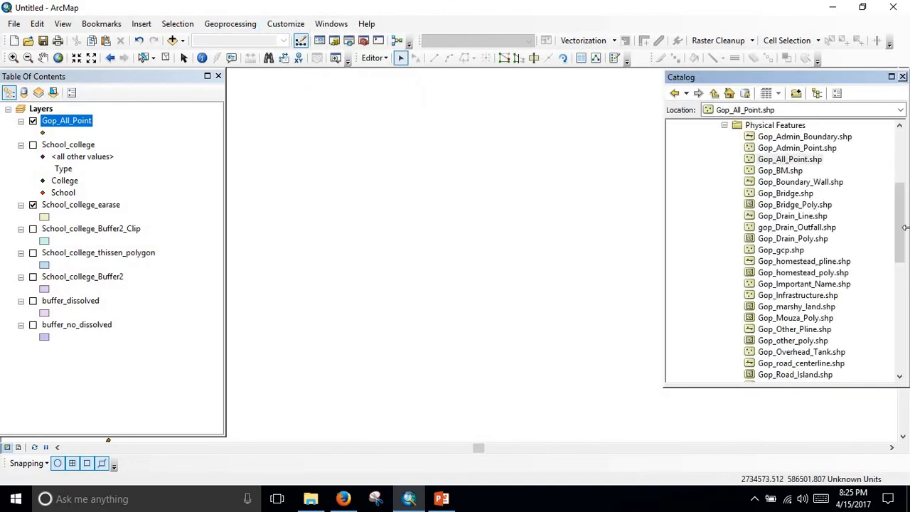
{"action": "scroll", "coordinate": [707, 311], "scroll_direction": "up", "scroll_amount": 4}
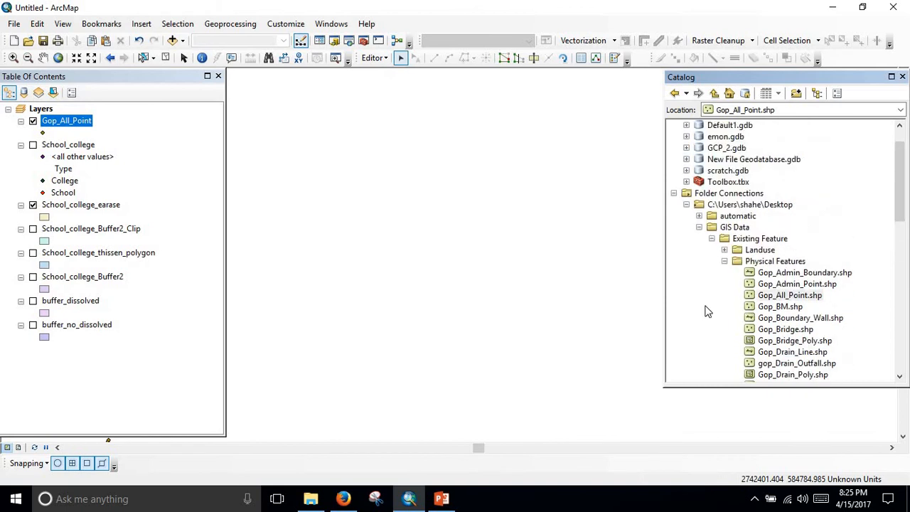
{"action": "left_click", "coordinate": [725, 261]}
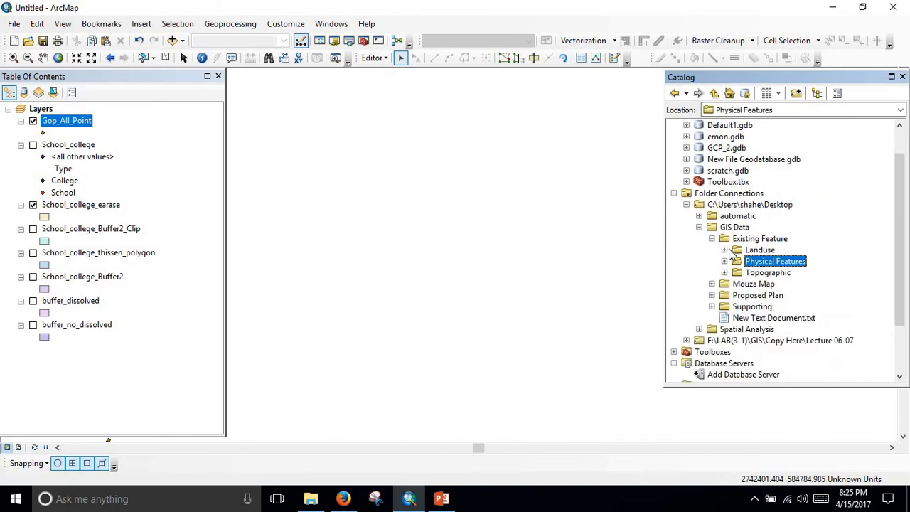
{"action": "left_click", "coordinate": [700, 215]}
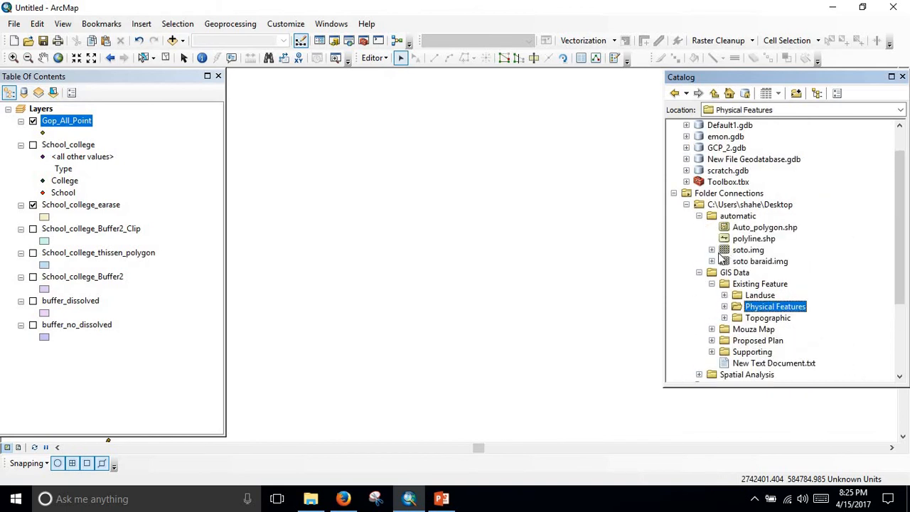
{"action": "left_click", "coordinate": [699, 216]}
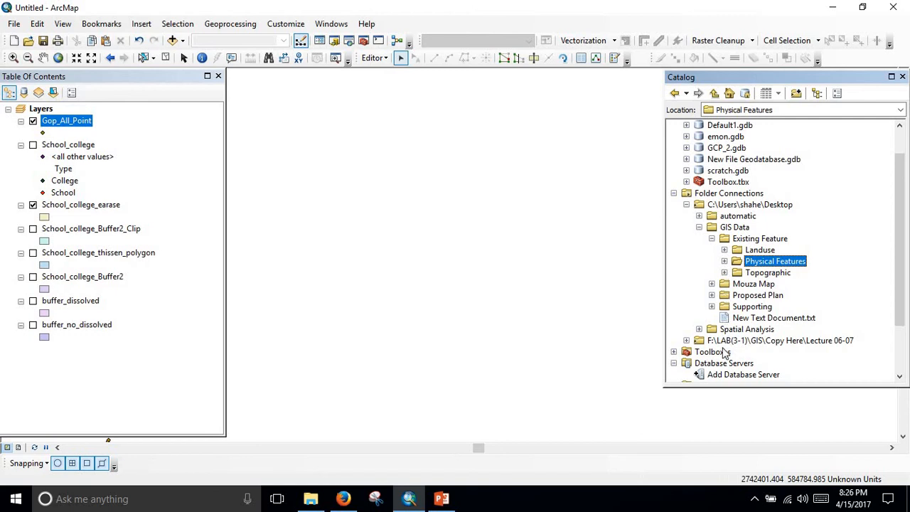
Connect the Catalog to the Spatial Analysis subfolder inside the numbered folder on the Desktop.
{"action": "left_click", "coordinate": [800, 94]}
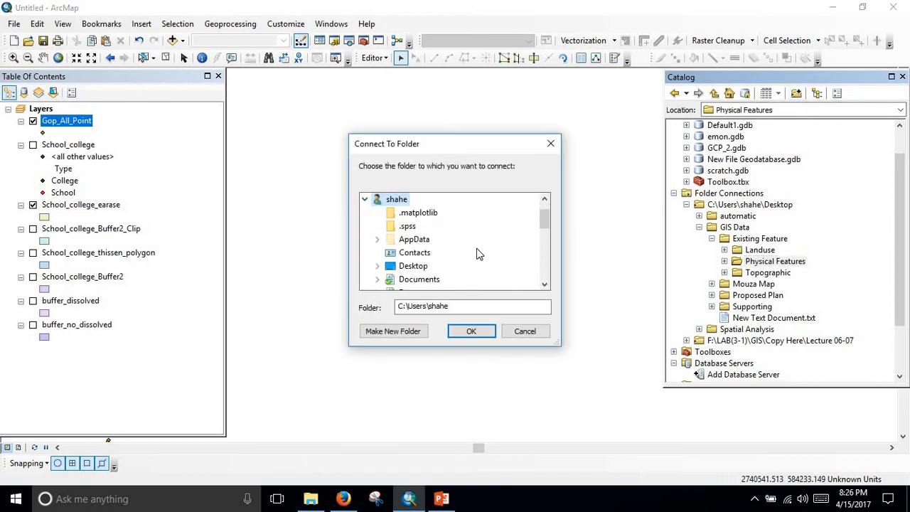
{"action": "scroll", "coordinate": [477, 253], "scroll_direction": "down", "scroll_amount": 2}
{"action": "scroll", "coordinate": [456, 266], "scroll_direction": "down", "scroll_amount": 2}
{"action": "scroll", "coordinate": [456, 267], "scroll_direction": "up", "scroll_amount": 3}
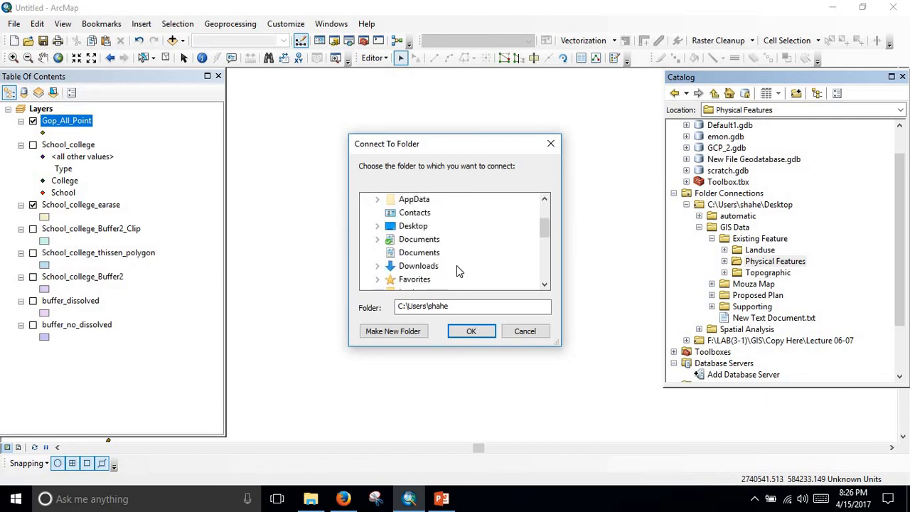
{"action": "left_click", "coordinate": [416, 229]}
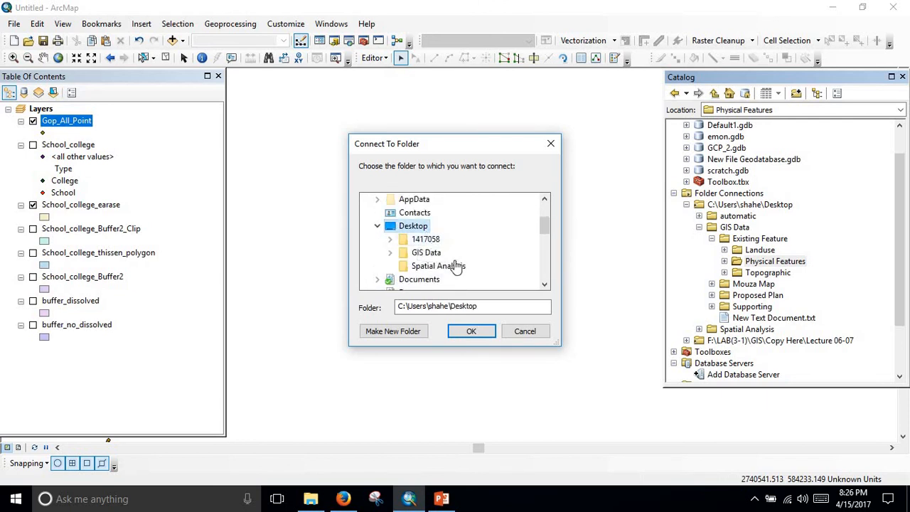
{"action": "left_click", "coordinate": [421, 240]}
{"action": "scroll", "coordinate": [441, 256], "scroll_direction": "down", "scroll_amount": 1}
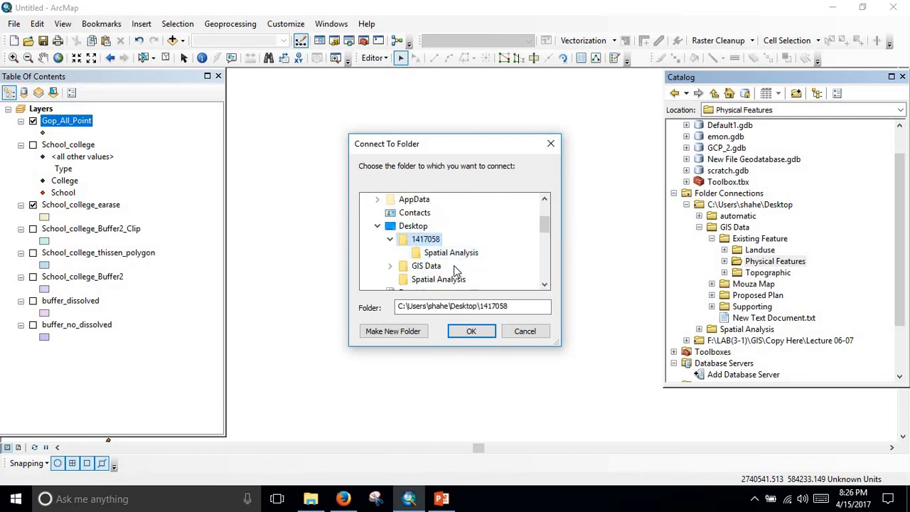
{"action": "left_click", "coordinate": [453, 256]}
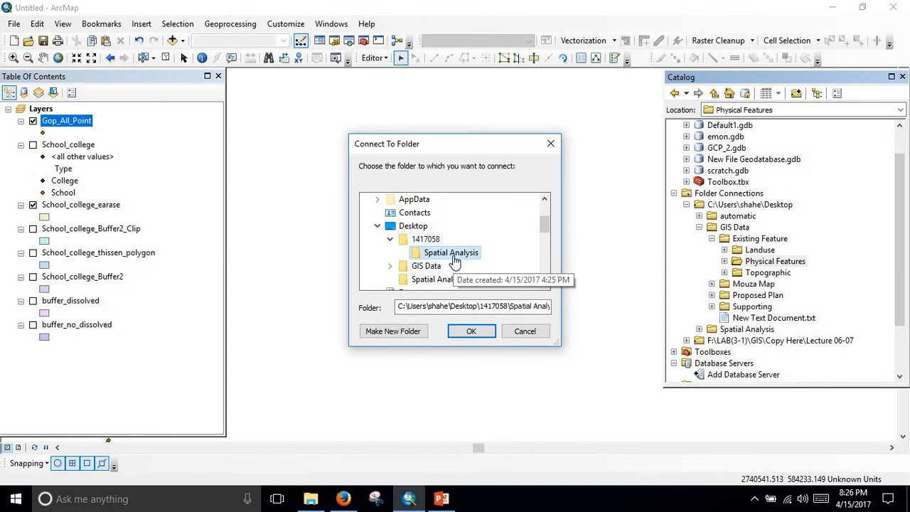
{"action": "left_click", "coordinate": [471, 332]}
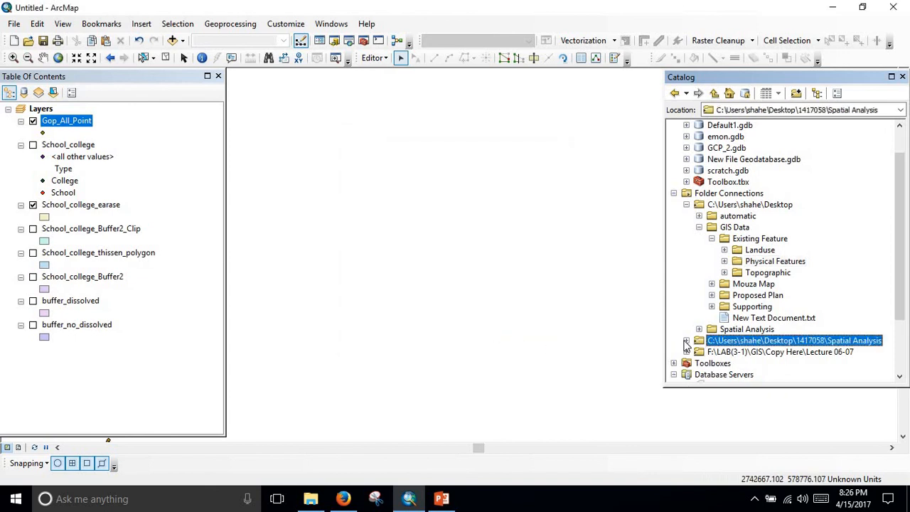
Add College_university_thissen_polygon.shp from the newly connected Spatial Analysis folder to the map.
{"action": "left_click", "coordinate": [687, 341]}
{"action": "scroll", "coordinate": [785, 320], "scroll_direction": "down", "scroll_amount": 1}
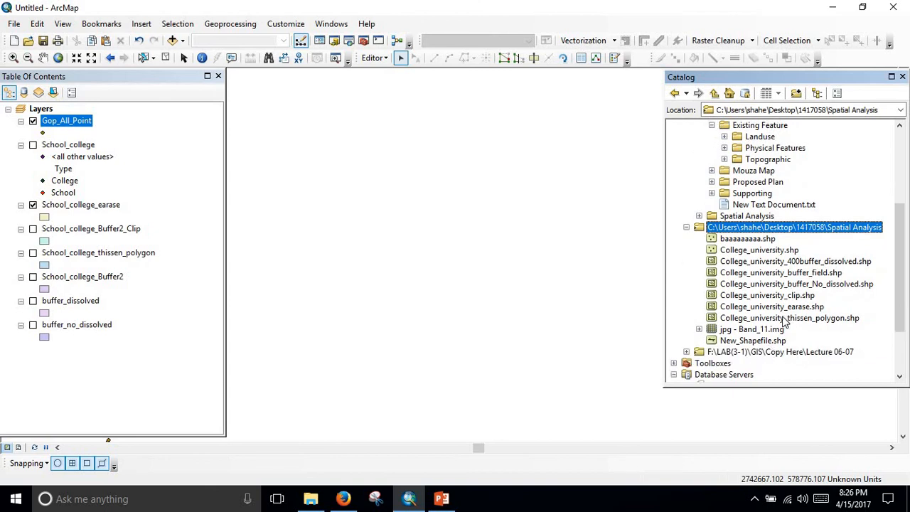
{"action": "left_click_drag", "start_coordinate": [785, 322], "coordinate": [486, 266]}
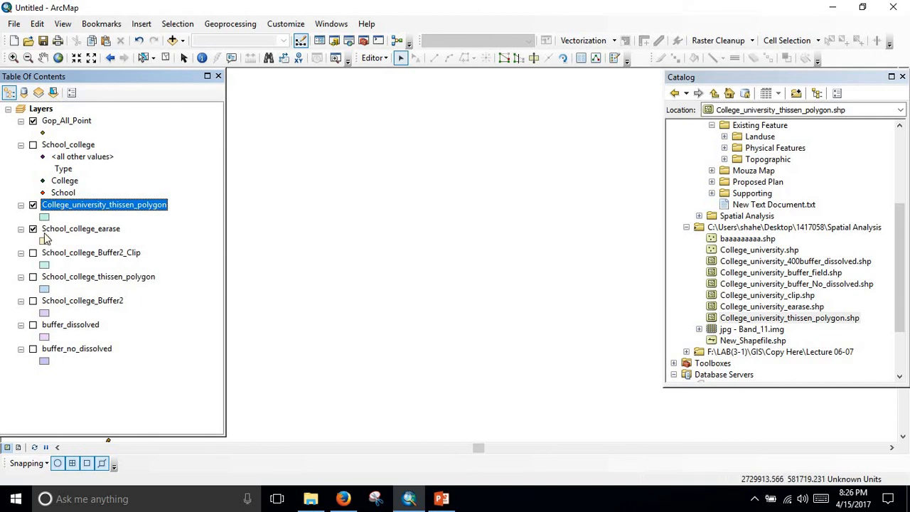
Zoom to the College_university_thissen_polygon layer, hide School_college_earase and Gop_All_Point, and show School_college on it.
{"action": "left_click", "coordinate": [33, 228]}
{"action": "right_click", "coordinate": [118, 204]}
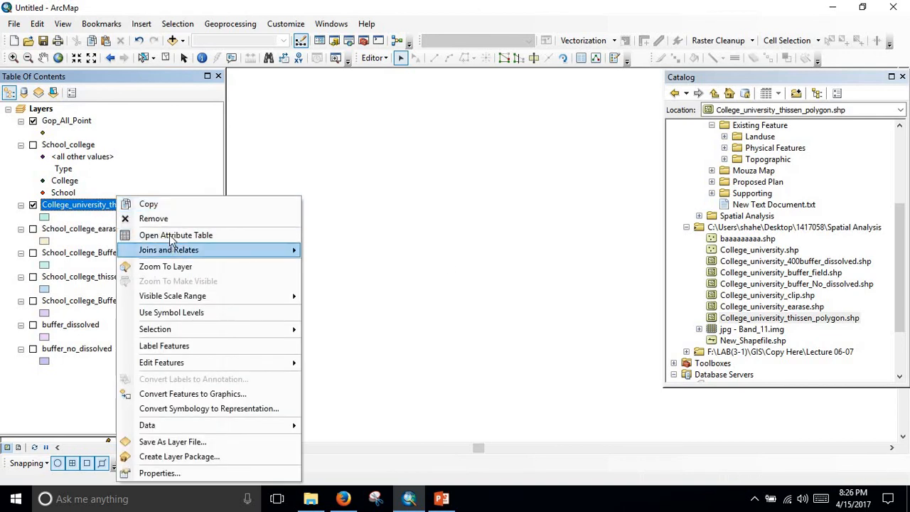
{"action": "left_click", "coordinate": [186, 273]}
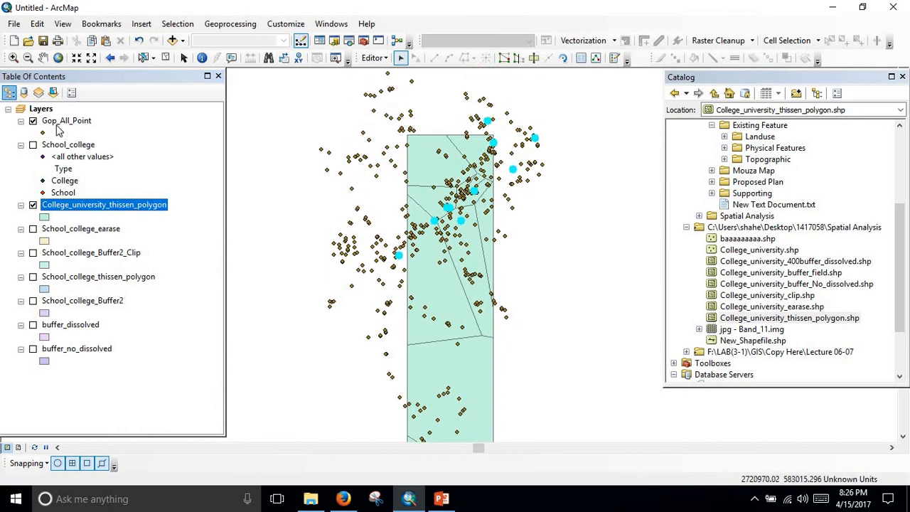
{"action": "left_click", "coordinate": [33, 121]}
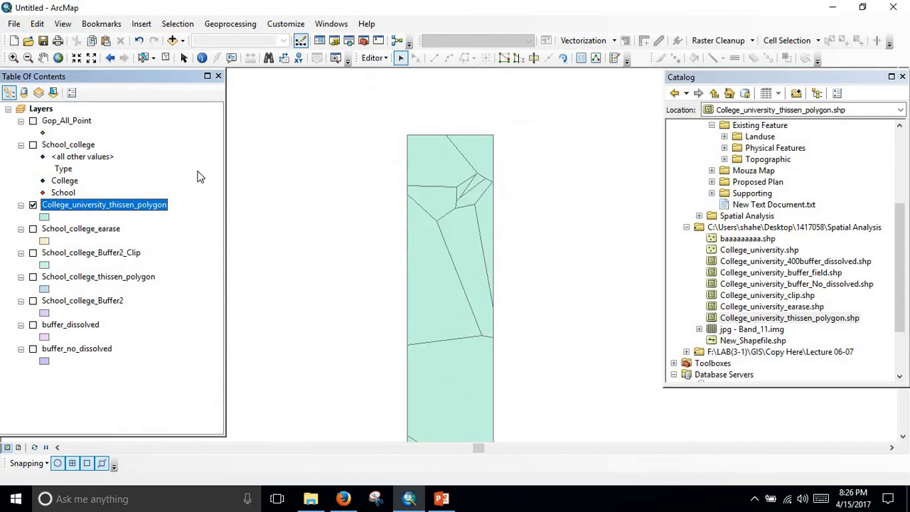
{"action": "left_click", "coordinate": [32, 145]}
Examine how the School_college points lie within the Thiessen polygons, from the dense central cluster to the whole layer.
{"action": "scroll", "coordinate": [446, 200], "scroll_direction": "up", "scroll_amount": 2}
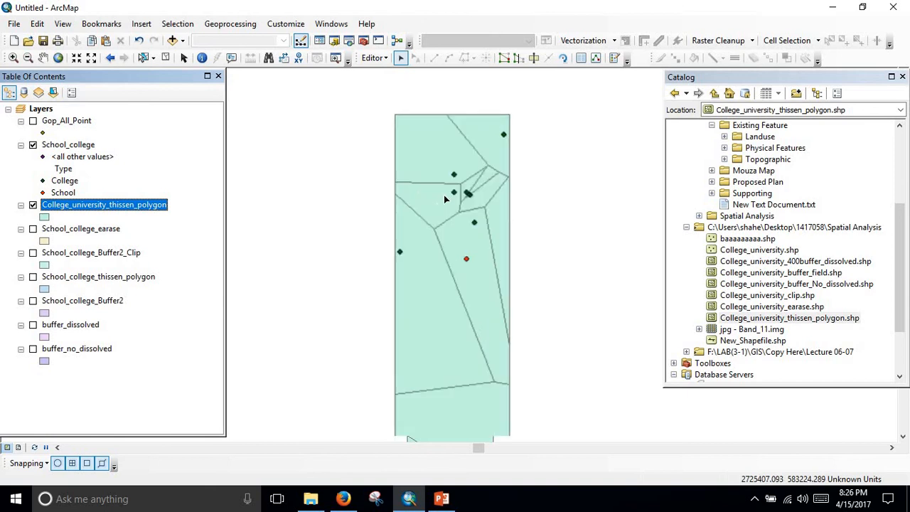
{"action": "scroll", "coordinate": [480, 214], "scroll_direction": "up", "scroll_amount": 4}
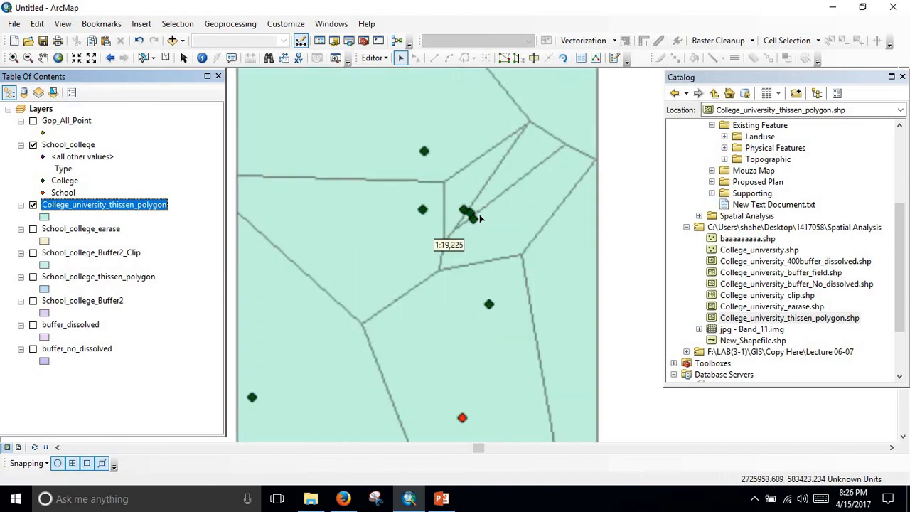
{"action": "scroll", "coordinate": [462, 245], "scroll_direction": "down", "scroll_amount": 3}
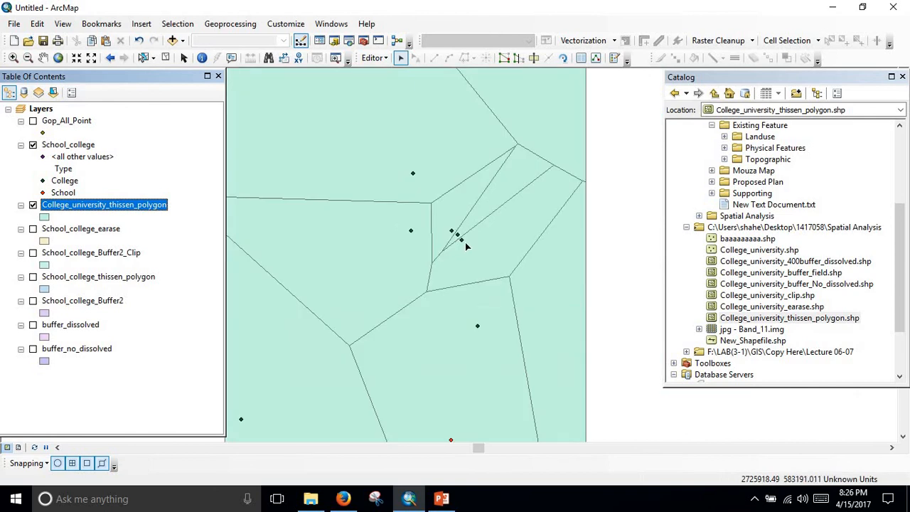
{"action": "scroll", "coordinate": [463, 245], "scroll_direction": "up", "scroll_amount": 2}
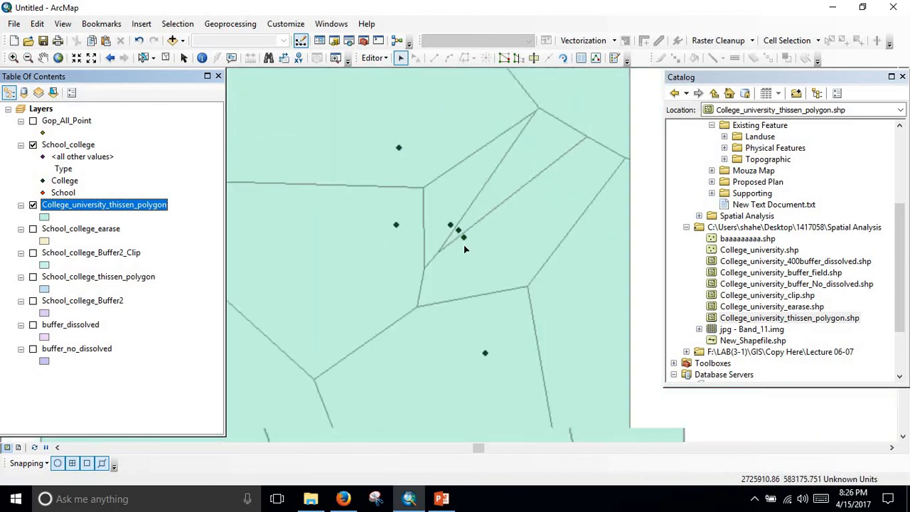
{"action": "scroll", "coordinate": [464, 244], "scroll_direction": "down", "scroll_amount": 2}
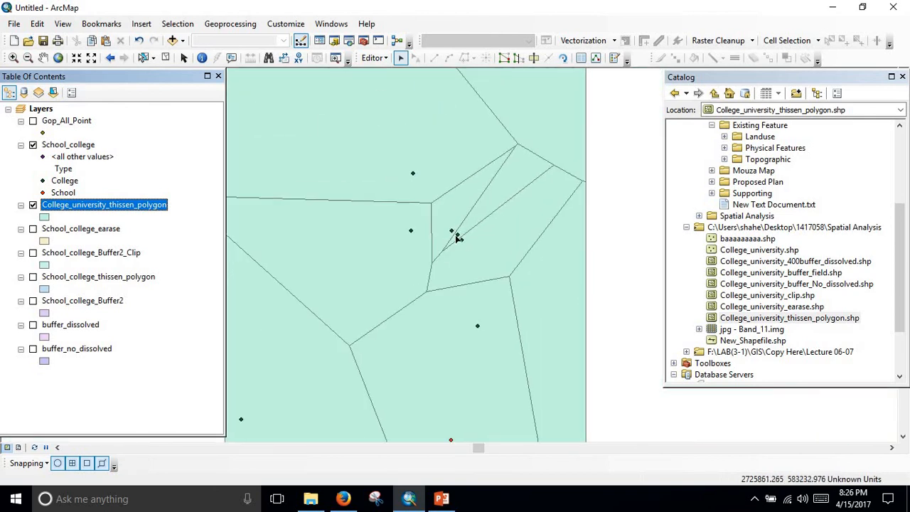
{"action": "scroll", "coordinate": [449, 256], "scroll_direction": "down", "scroll_amount": 2}
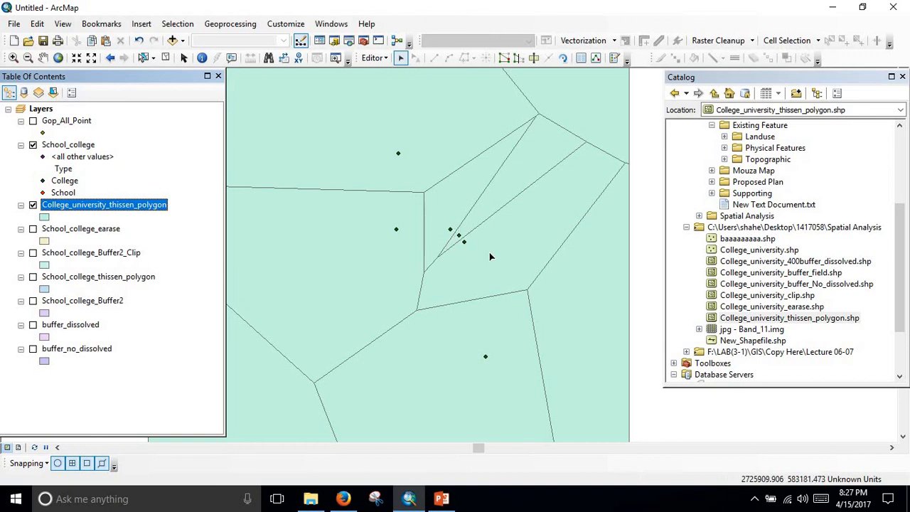
{"action": "scroll", "coordinate": [489, 256], "scroll_direction": "up", "scroll_amount": 3}
{"action": "scroll", "coordinate": [488, 244], "scroll_direction": "up", "scroll_amount": 2}
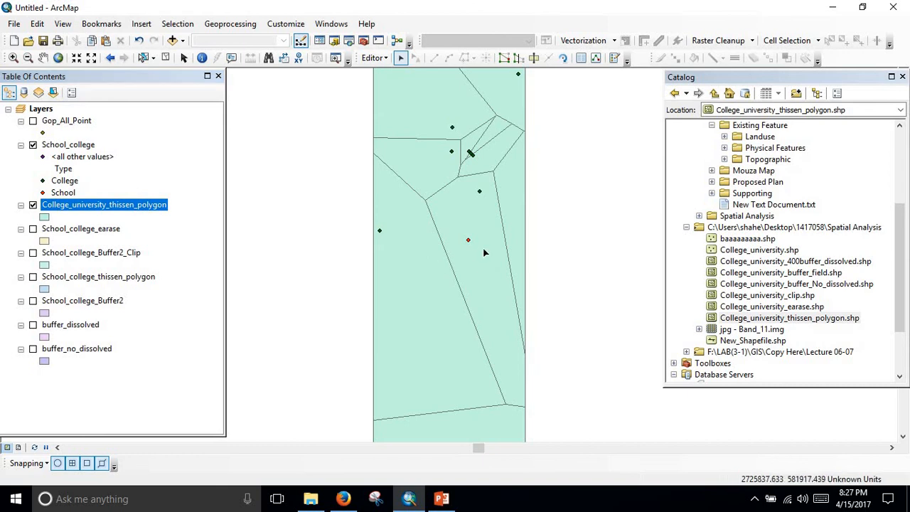
{"action": "scroll", "coordinate": [487, 250], "scroll_direction": "up", "scroll_amount": 2}
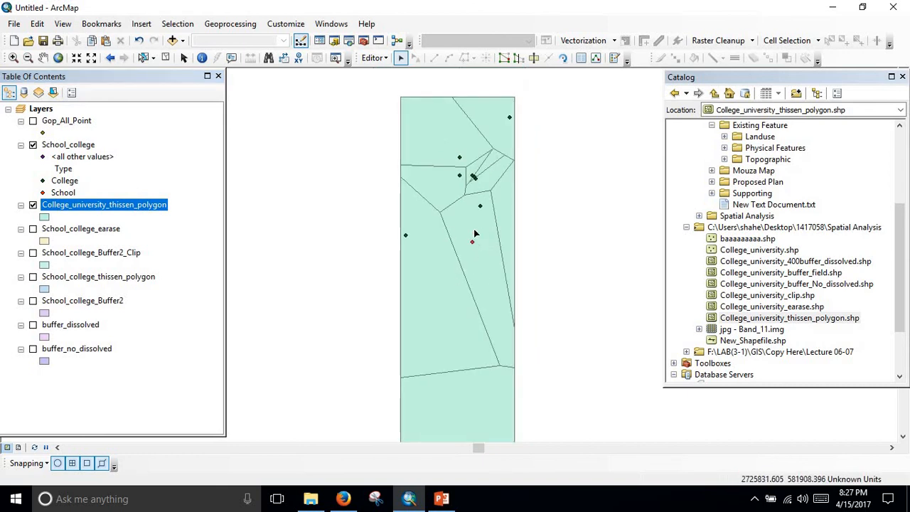
{"action": "scroll", "coordinate": [476, 226], "scroll_direction": "up", "scroll_amount": 2}
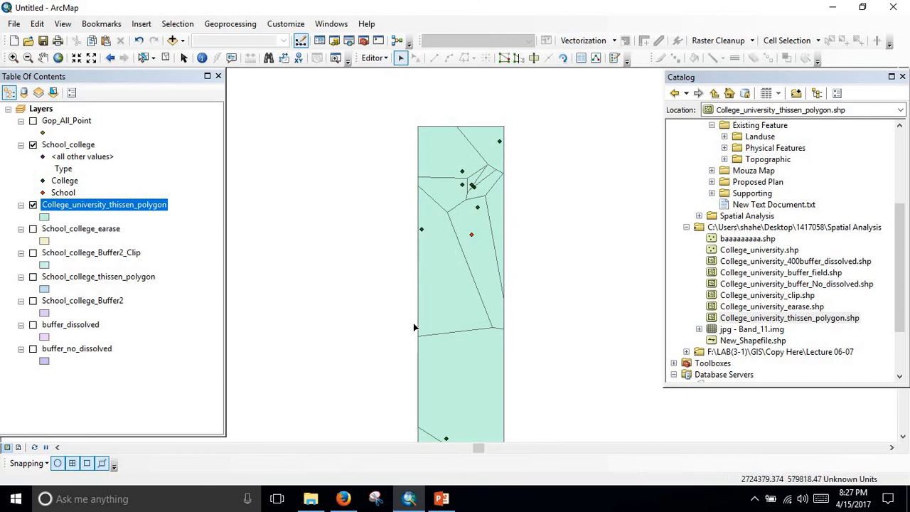
{"action": "scroll", "coordinate": [459, 319], "scroll_direction": "up", "scroll_amount": 1}
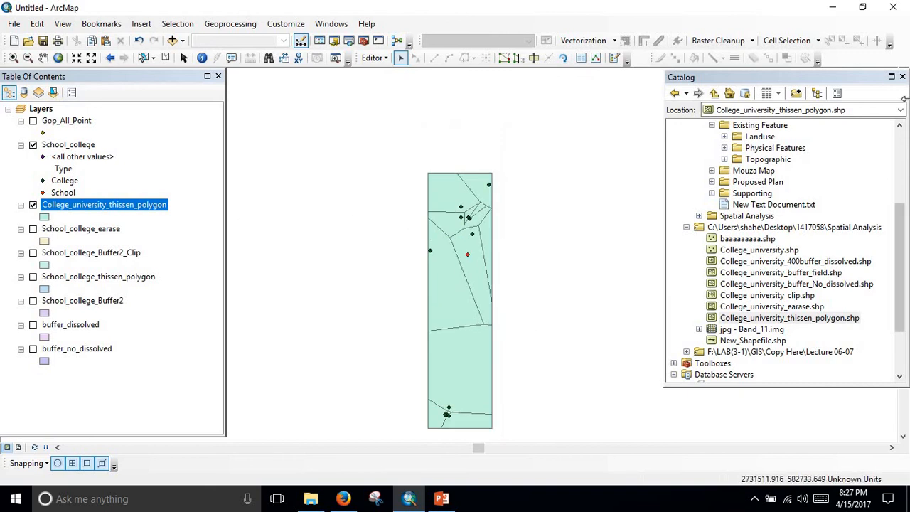
Close the Catalog window and switch the College_university_thissen_polygon and School_college layers off and back on to compare them.
{"action": "left_click", "coordinate": [903, 77]}
{"action": "left_click_drag", "start_coordinate": [433, 241], "coordinate": [582, 169]}
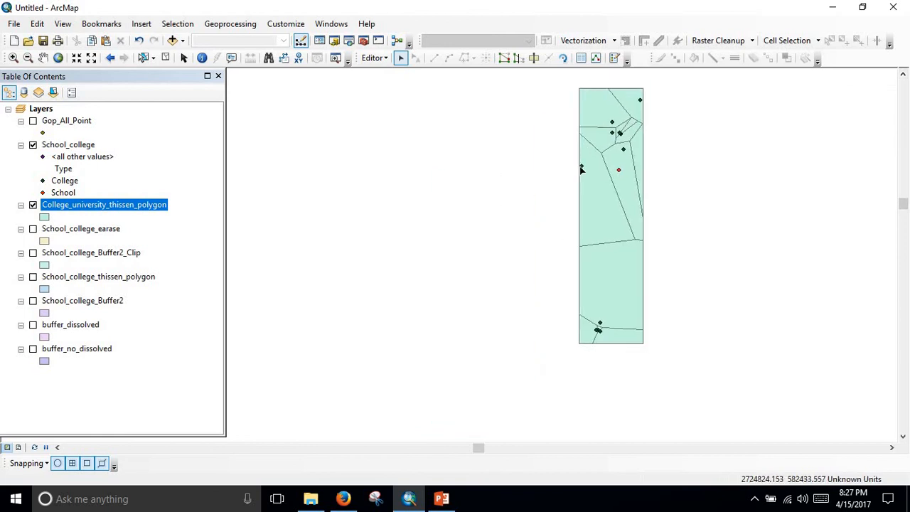
{"action": "left_click", "coordinate": [33, 205]}
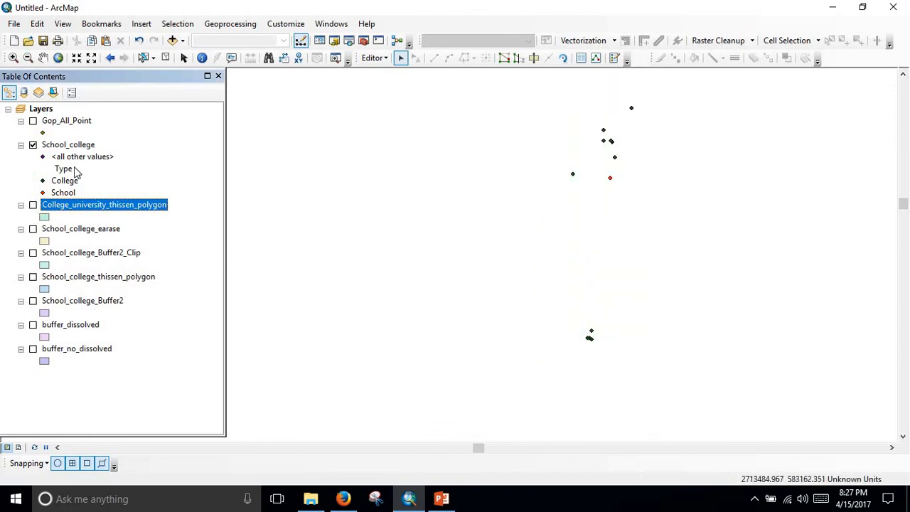
{"action": "left_click", "coordinate": [33, 145]}
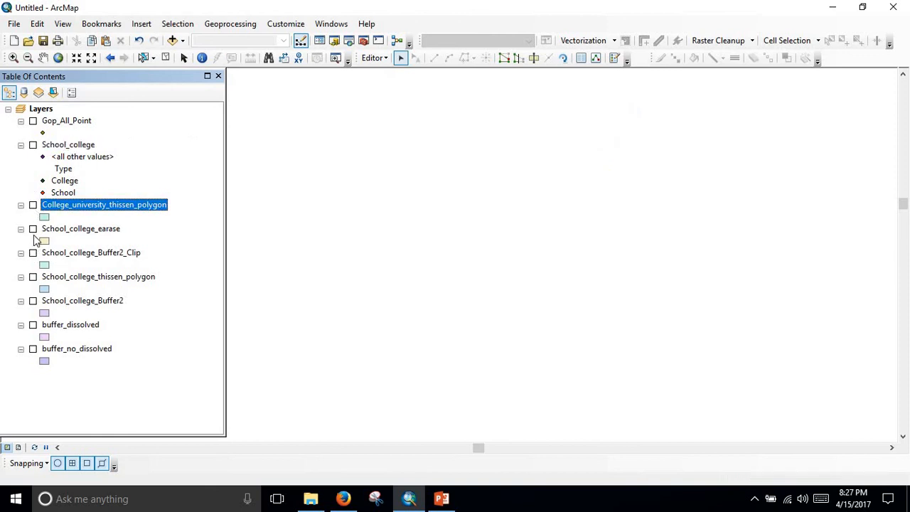
{"action": "left_click", "coordinate": [33, 205]}
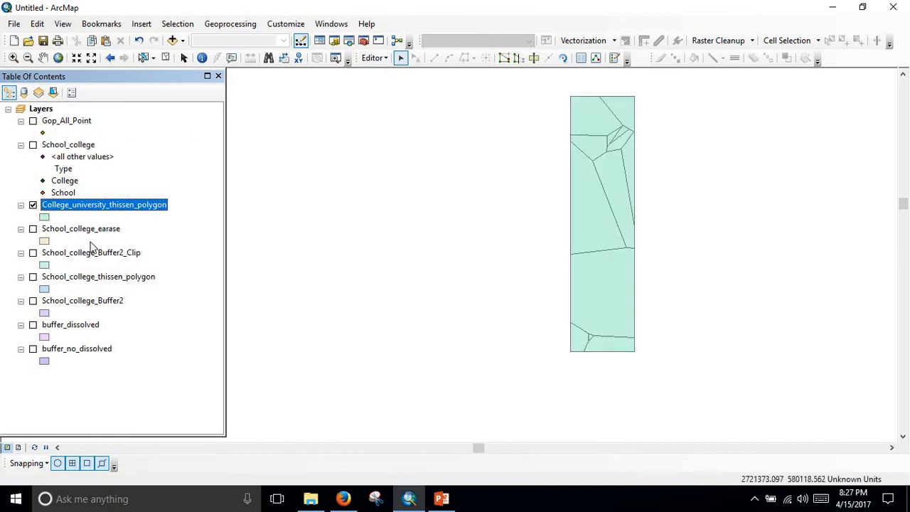
{"action": "left_click", "coordinate": [33, 144]}
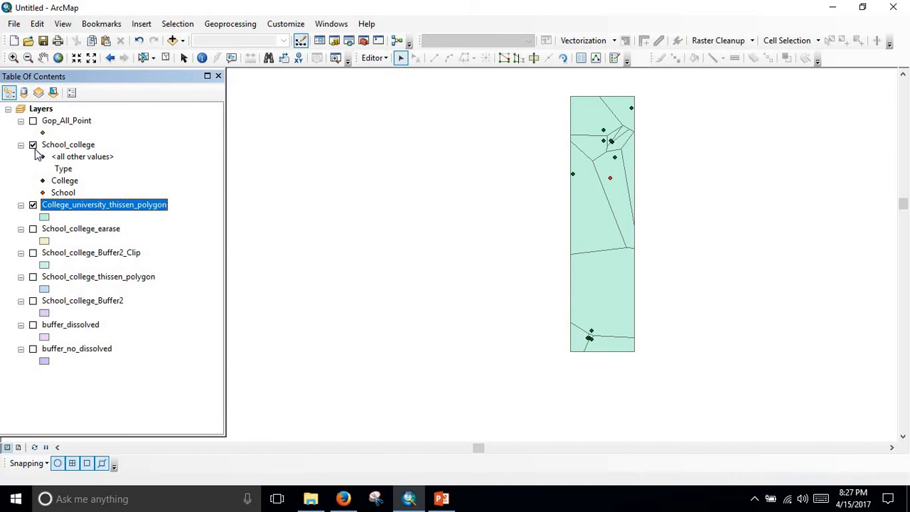
Open the attribute table of the Gop_All_Point layer.
{"action": "left_click", "coordinate": [74, 121]}
{"action": "right_click", "coordinate": [74, 120]}
{"action": "left_click", "coordinate": [129, 156]}
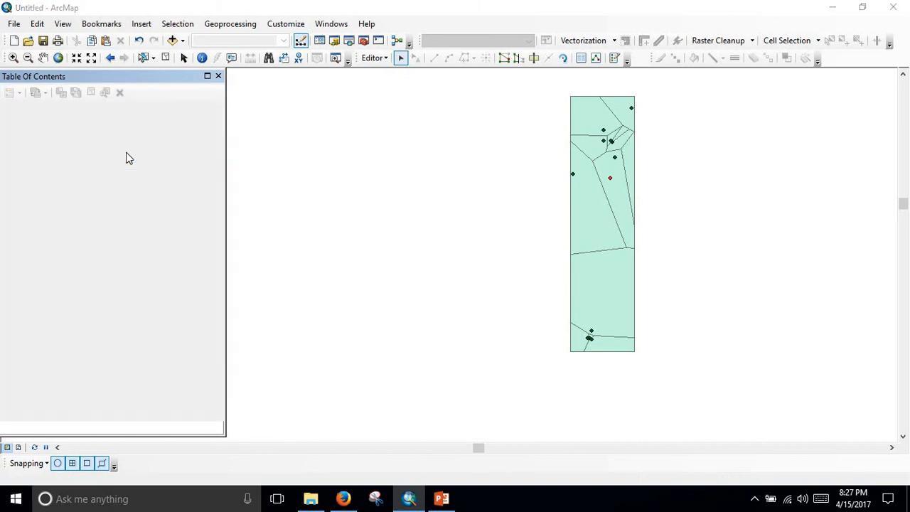
Close the Gop_All_Point attribute table and remove the Gop_All_Point layer from the map.
{"action": "left_click", "coordinate": [219, 109]}
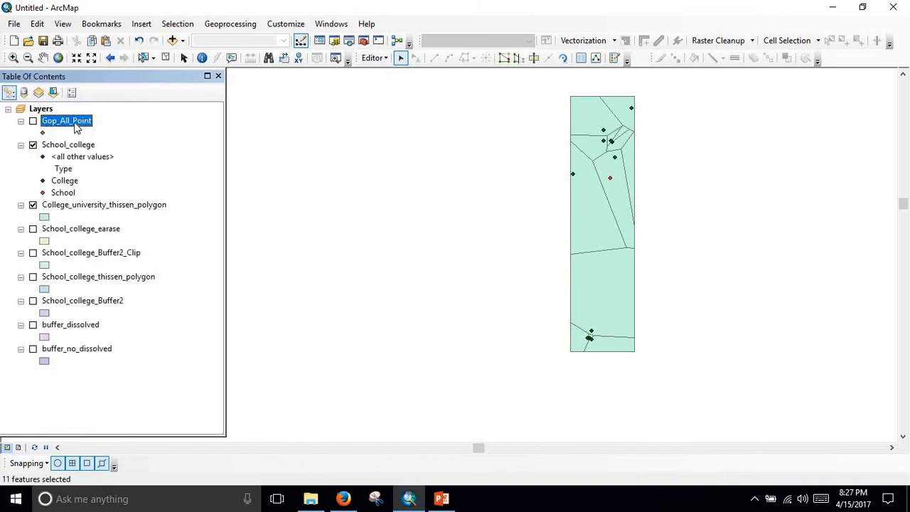
{"action": "right_click", "coordinate": [75, 123]}
{"action": "left_click", "coordinate": [142, 147]}
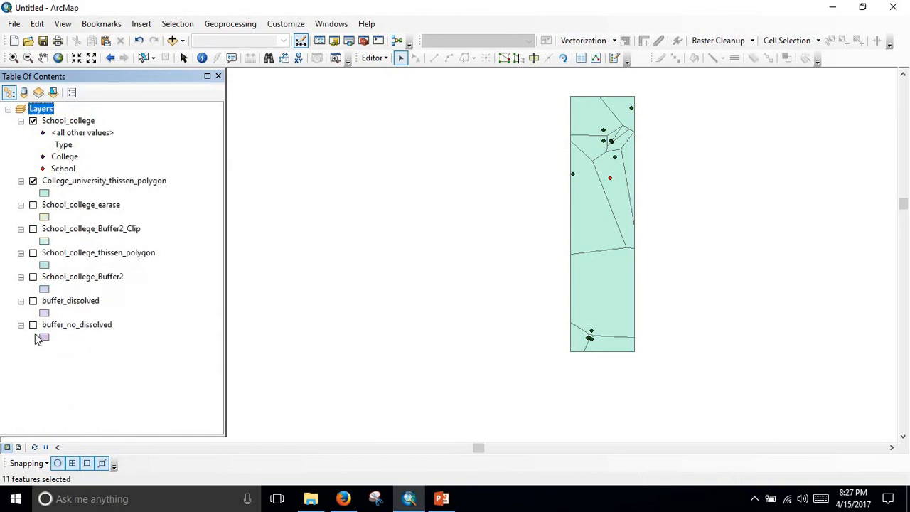
Hide College_university_thissen_polygon, show buffer_no_dissolved, and inspect its individual buffers around the upper cluster of School_college points.
{"action": "left_click", "coordinate": [34, 181]}
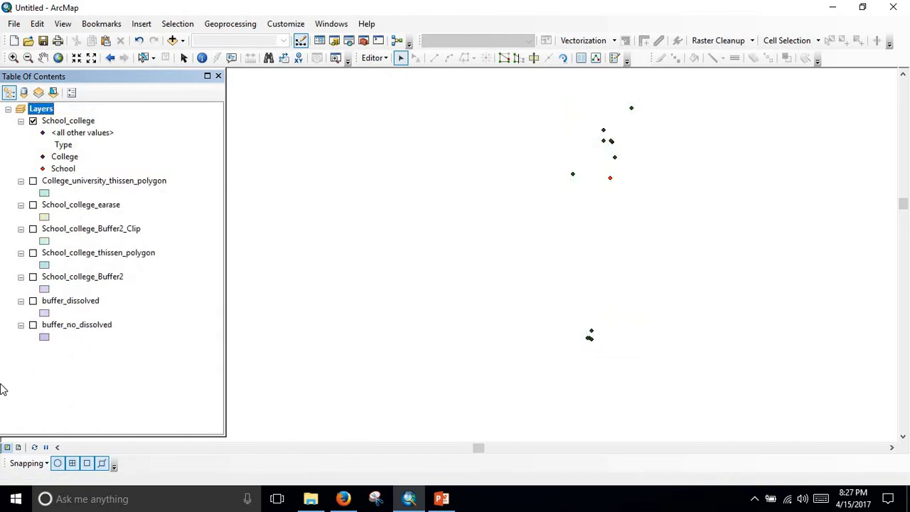
{"action": "left_click", "coordinate": [34, 325]}
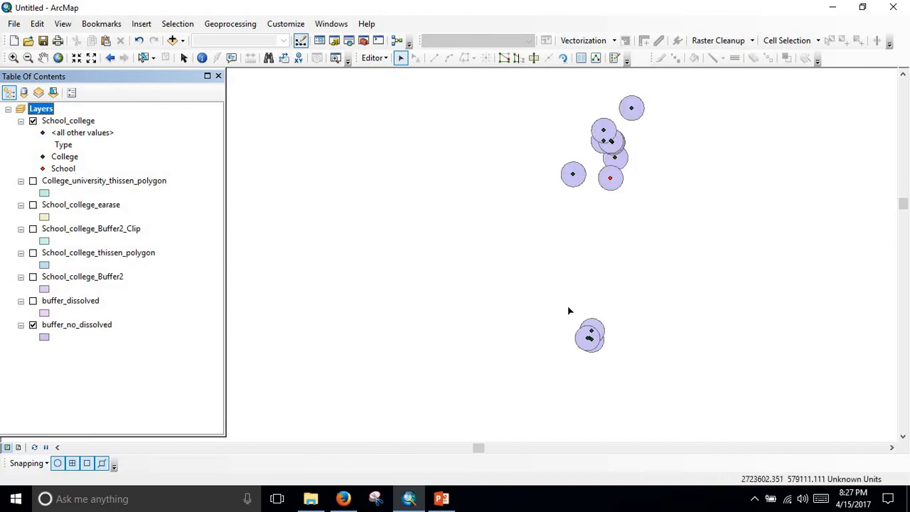
{"action": "scroll", "coordinate": [626, 356], "scroll_direction": "up", "scroll_amount": 4}
{"action": "scroll", "coordinate": [738, 358], "scroll_direction": "down", "scroll_amount": 3}
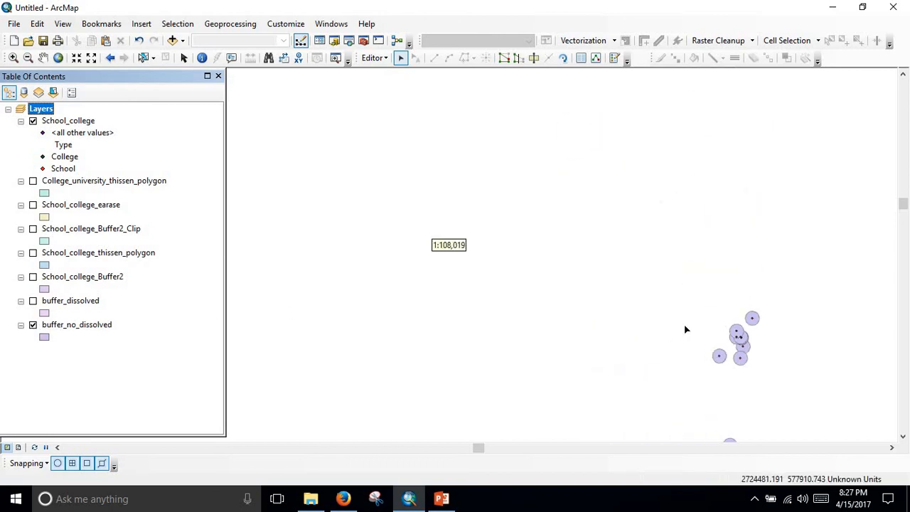
{"action": "left_click_drag", "start_coordinate": [770, 349], "coordinate": [590, 270]}
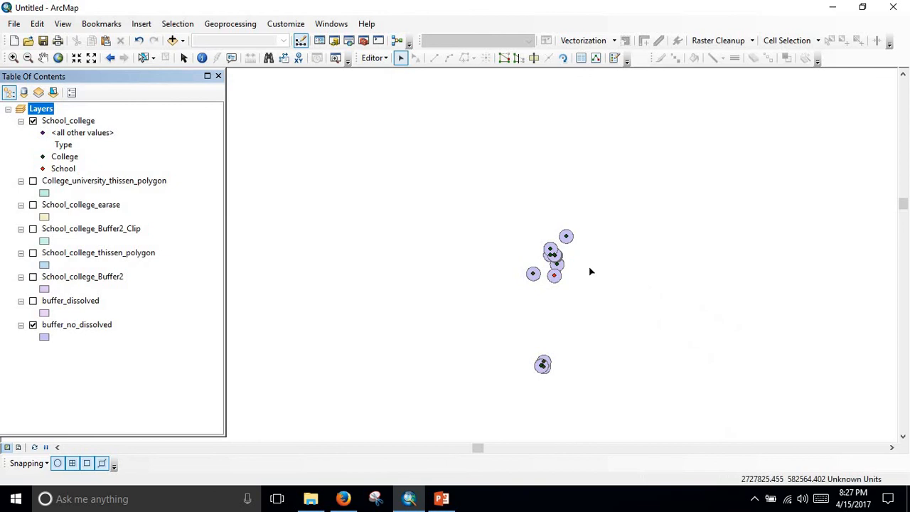
{"action": "scroll", "coordinate": [562, 265], "scroll_direction": "up", "scroll_amount": 4}
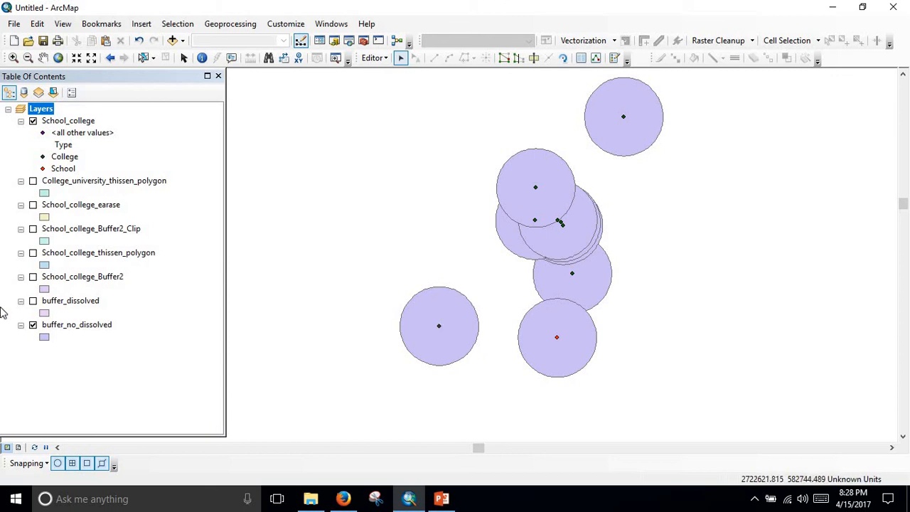
Hide buffer_no_dissolved and briefly display School_college_Buffer2 to examine its variable-distance buffers around the points.
{"action": "left_click", "coordinate": [32, 326]}
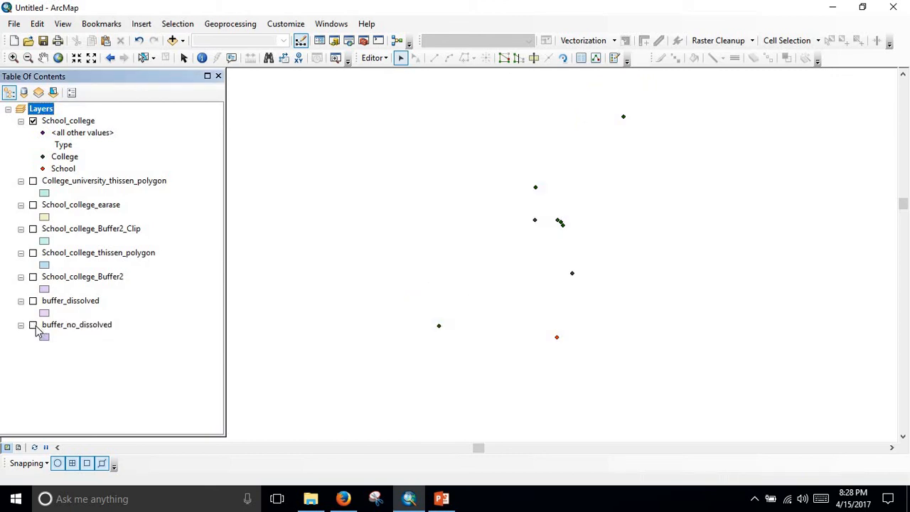
{"action": "left_click", "coordinate": [33, 278]}
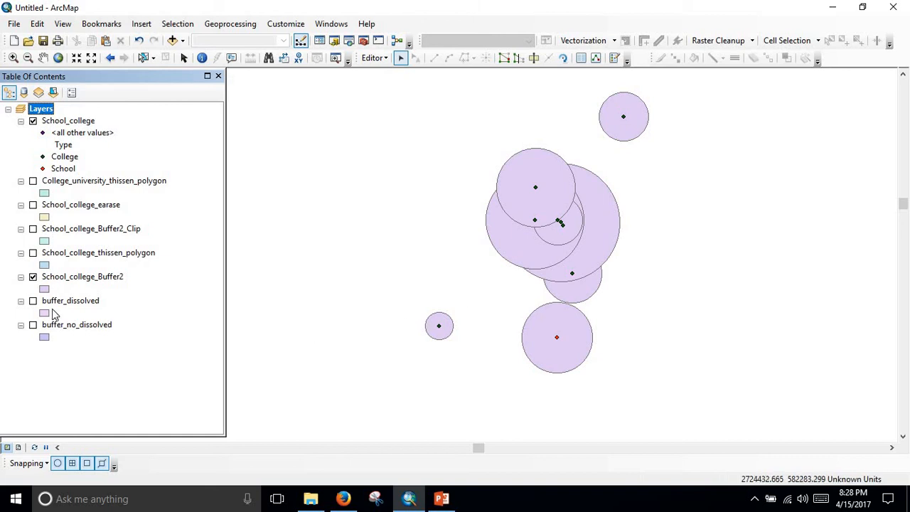
{"action": "left_click", "coordinate": [33, 278]}
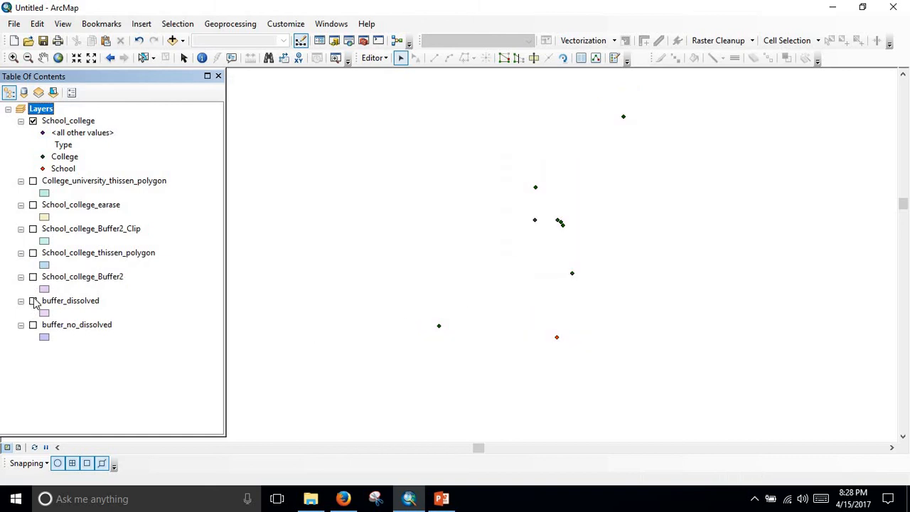
Show buffer_dissolved, then display buffer_no_dissolved in its place to compare merged and overlapping buffers.
{"action": "left_click", "coordinate": [33, 301]}
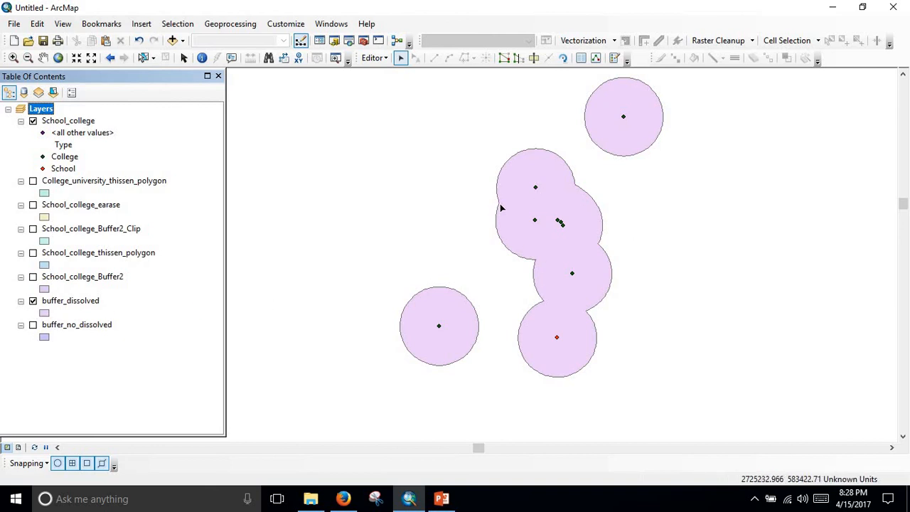
{"action": "left_click", "coordinate": [30, 295]}
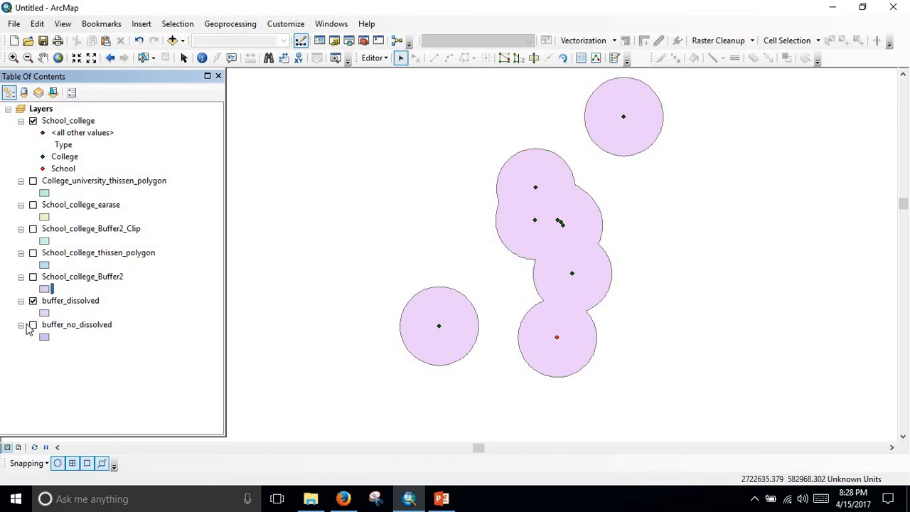
{"action": "left_click", "coordinate": [33, 325]}
{"action": "left_click", "coordinate": [33, 301]}
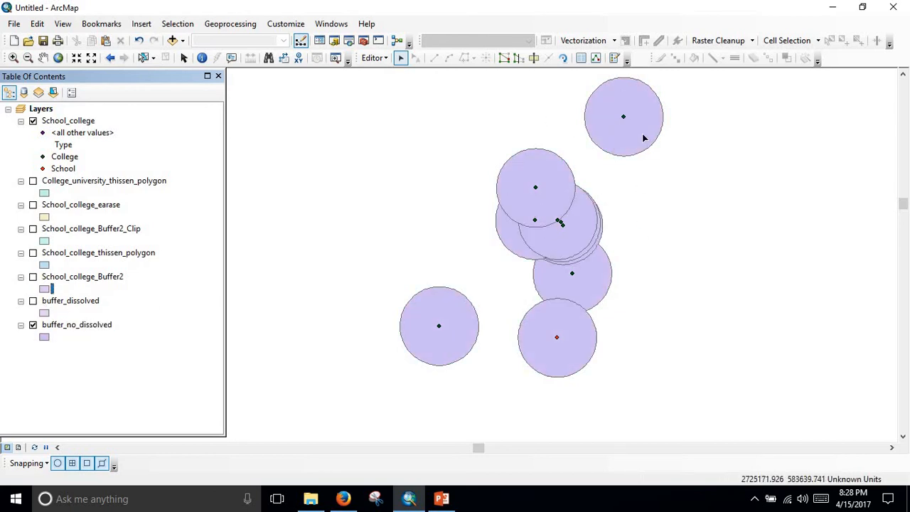
Overlay School_college_Buffer2_Clip on buffer_dissolved to review the clip result, and hide both the dissolved and undissolved buffer layers.
{"action": "left_click", "coordinate": [33, 301]}
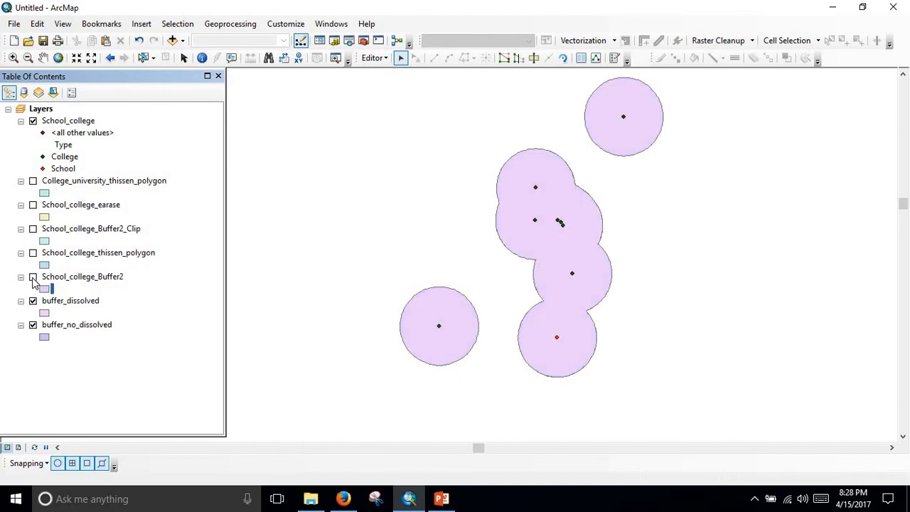
{"action": "left_click", "coordinate": [33, 229]}
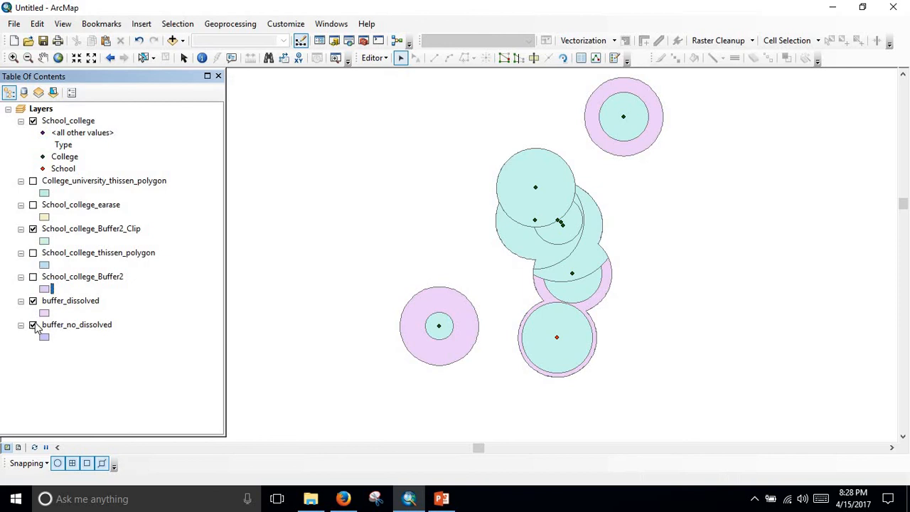
{"action": "left_click", "coordinate": [32, 301]}
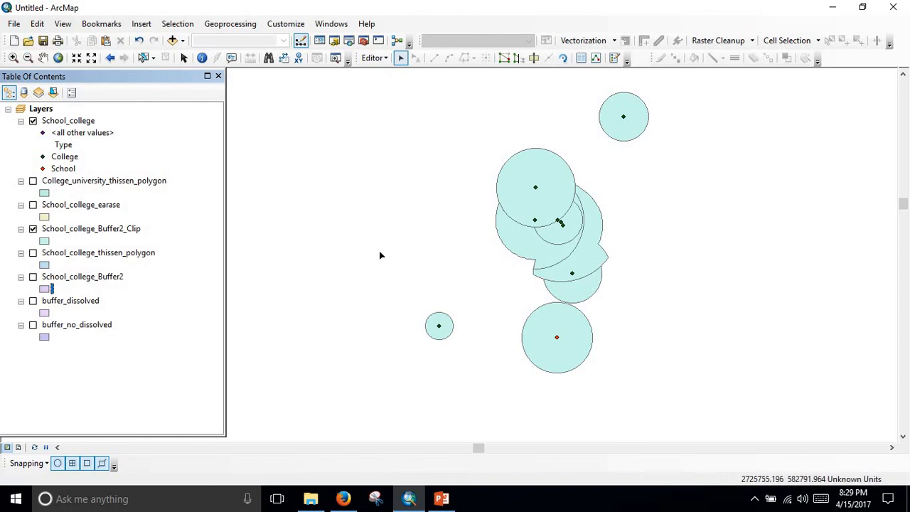
Show College_university_thissen_polygon, hide School_college_Buffer2_Clip to view the polygons with the School_college points, and hide the polygons again.
{"action": "left_click", "coordinate": [32, 182]}
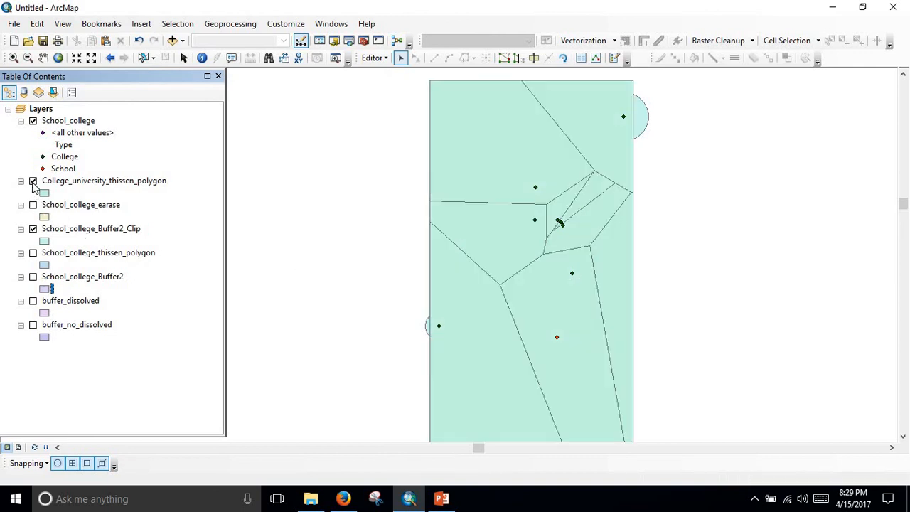
{"action": "left_click", "coordinate": [33, 229]}
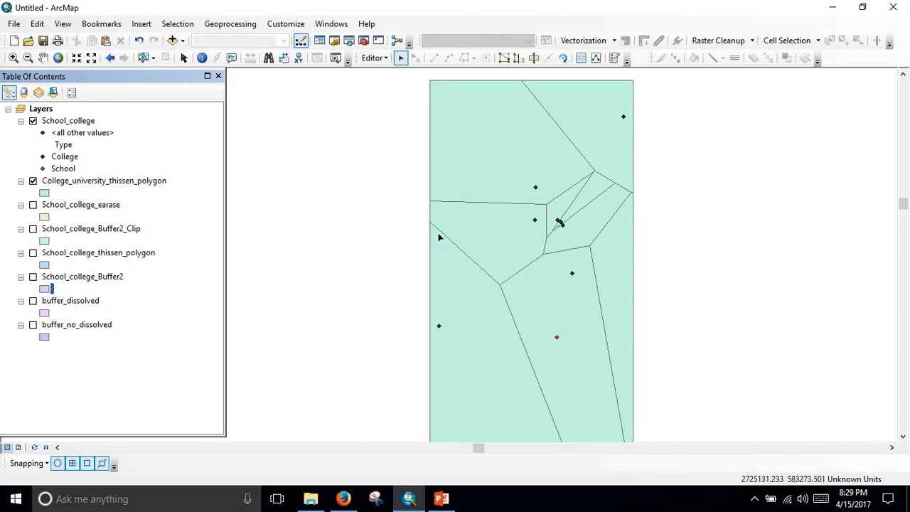
{"action": "left_click", "coordinate": [33, 183]}
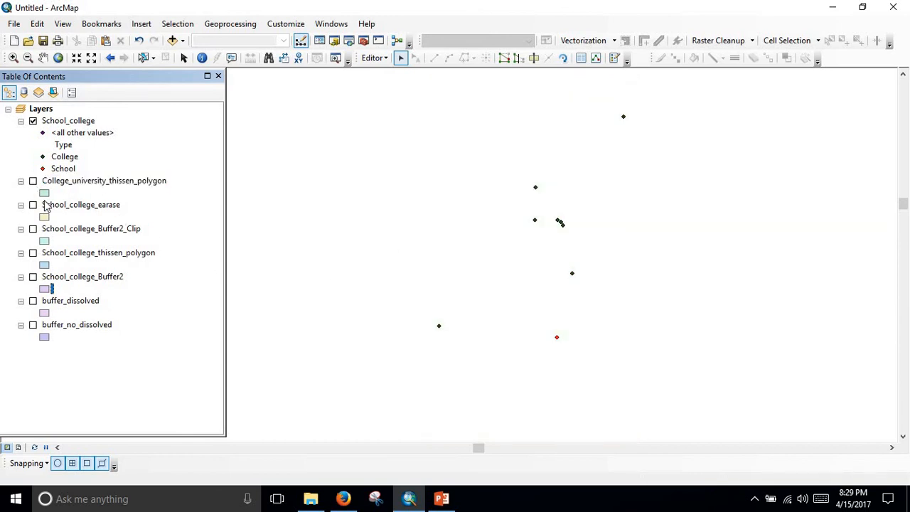